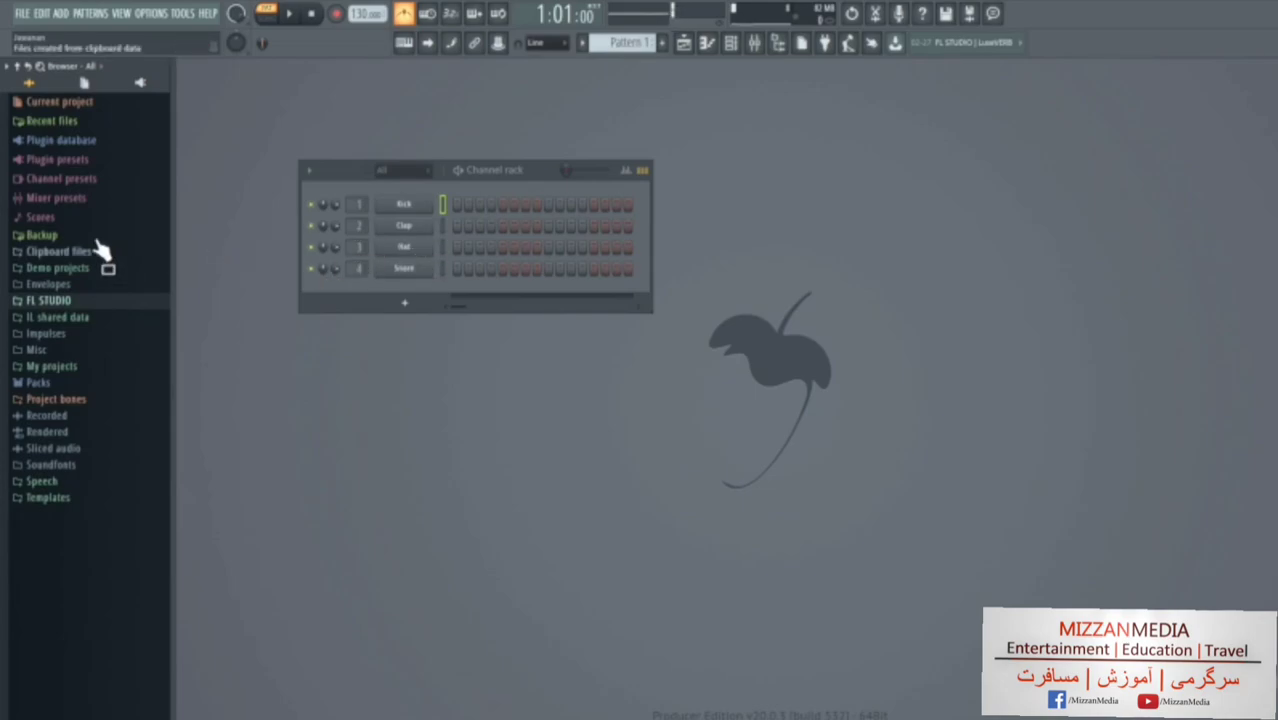
Load the 808 Kick sample from the Kicks folder of the Drums pack onto the Kick channel.
left_click(56, 386)
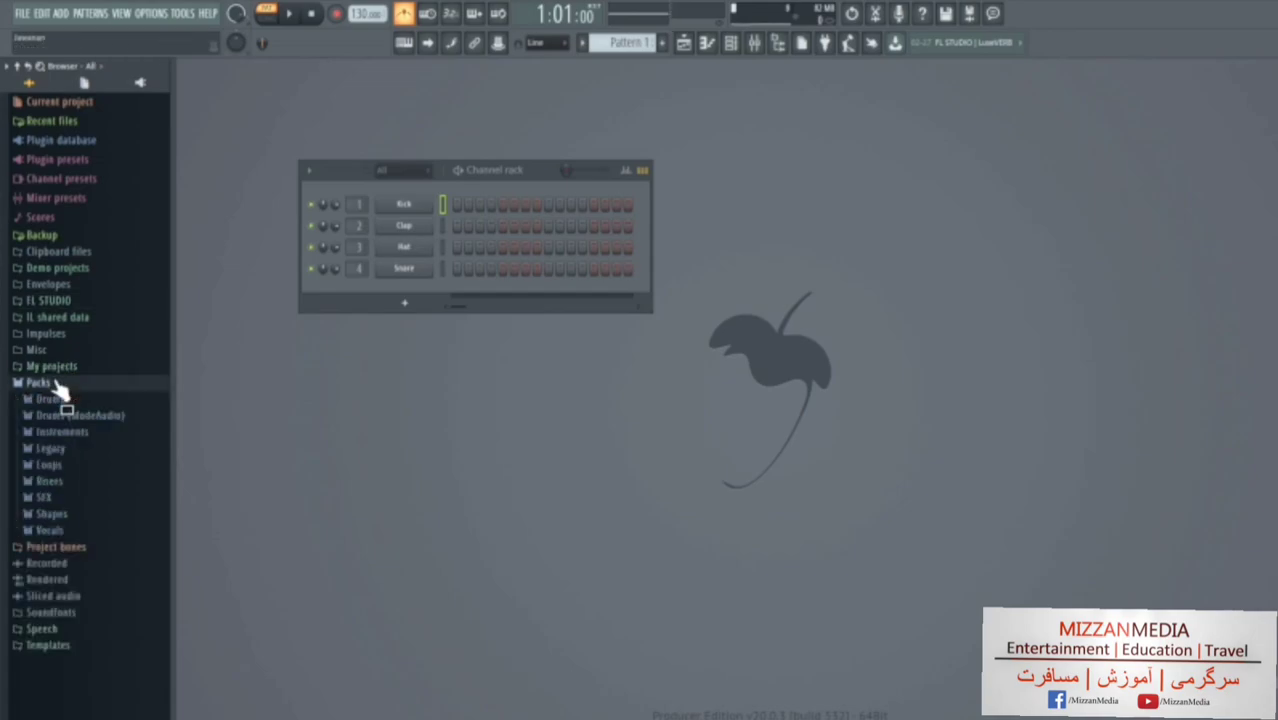
left_click(55, 398)
left_click(58, 446)
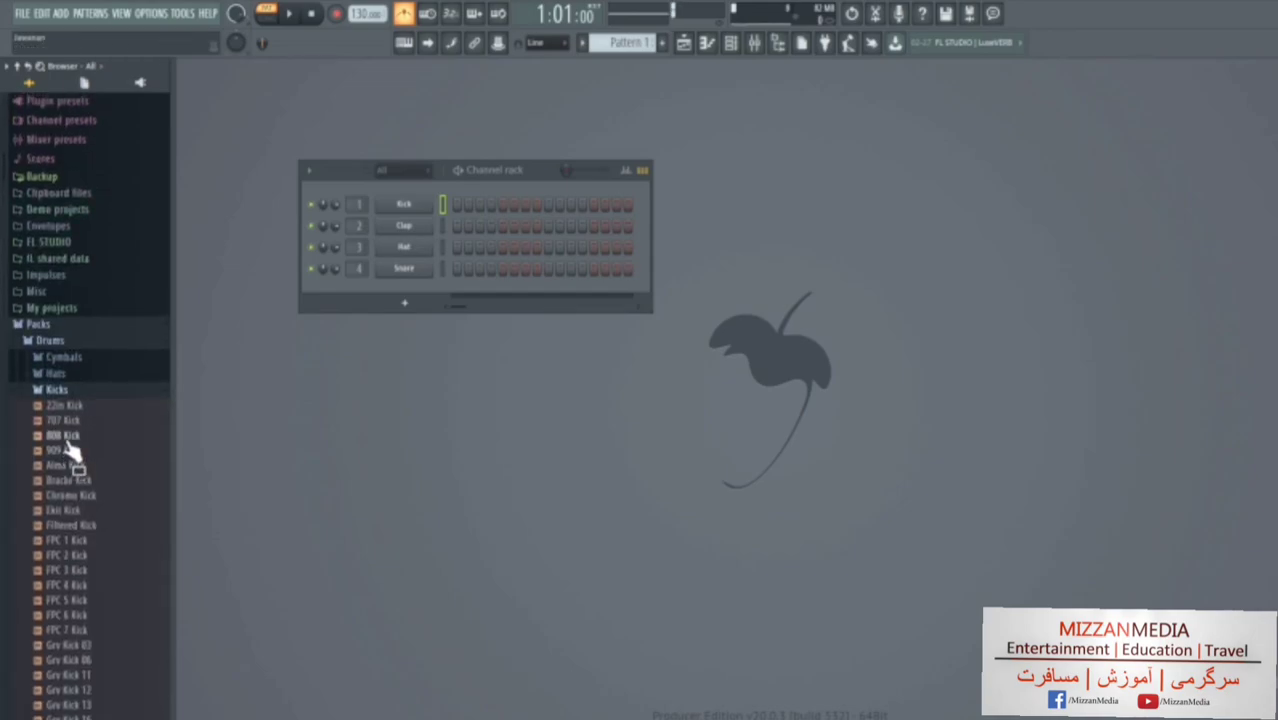
left_click_drag(75, 440, 419, 207)
Replace the Hat channel's sample with 808 CH from the Hats folder of the Drums pack.
left_click(58, 389)
left_click(56, 374)
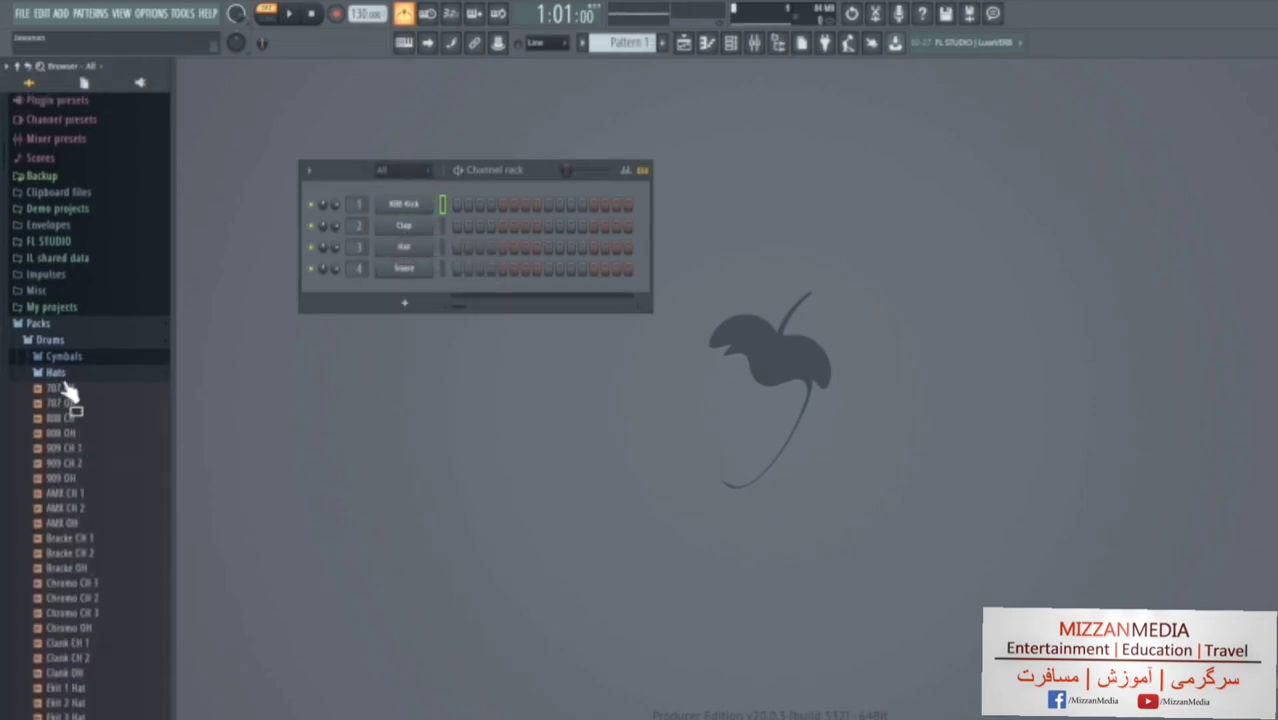
left_click_drag(66, 434, 404, 249)
Load the 909 Clap sample from the Percussion folder of the Drums pack onto the Clap channel.
left_click(58, 374)
left_click(70, 423)
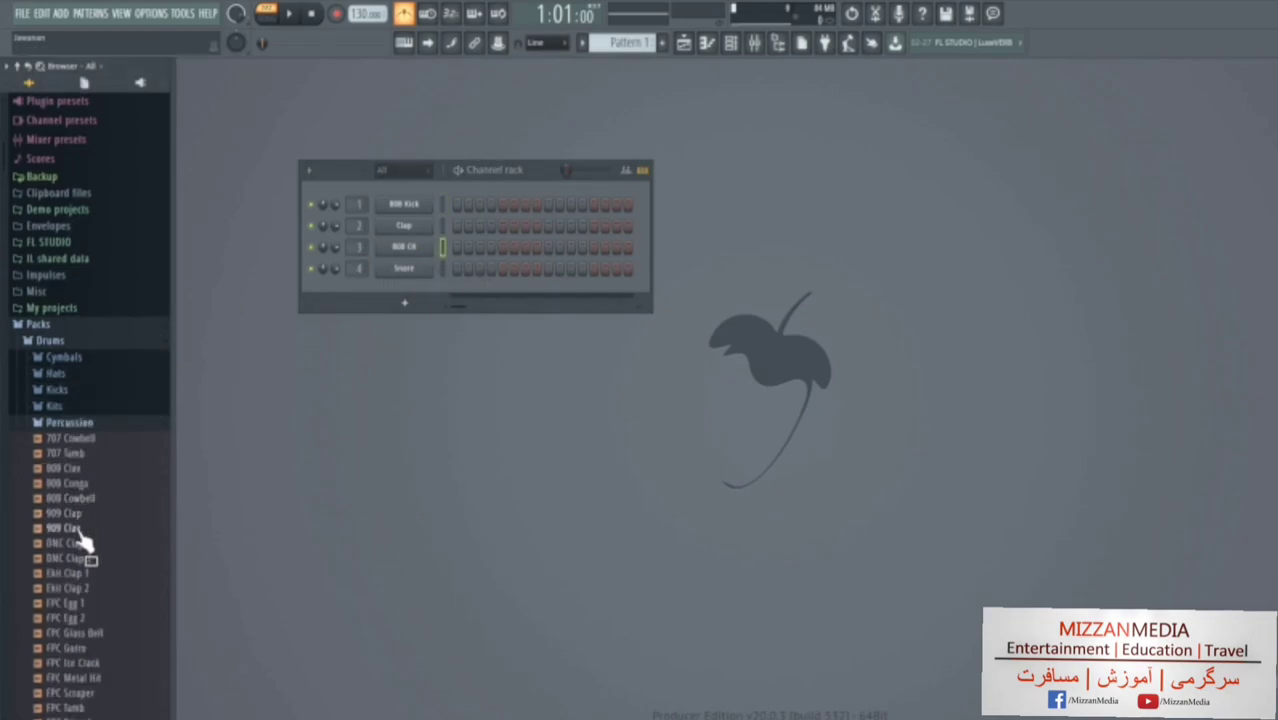
left_click_drag(72, 515, 413, 240)
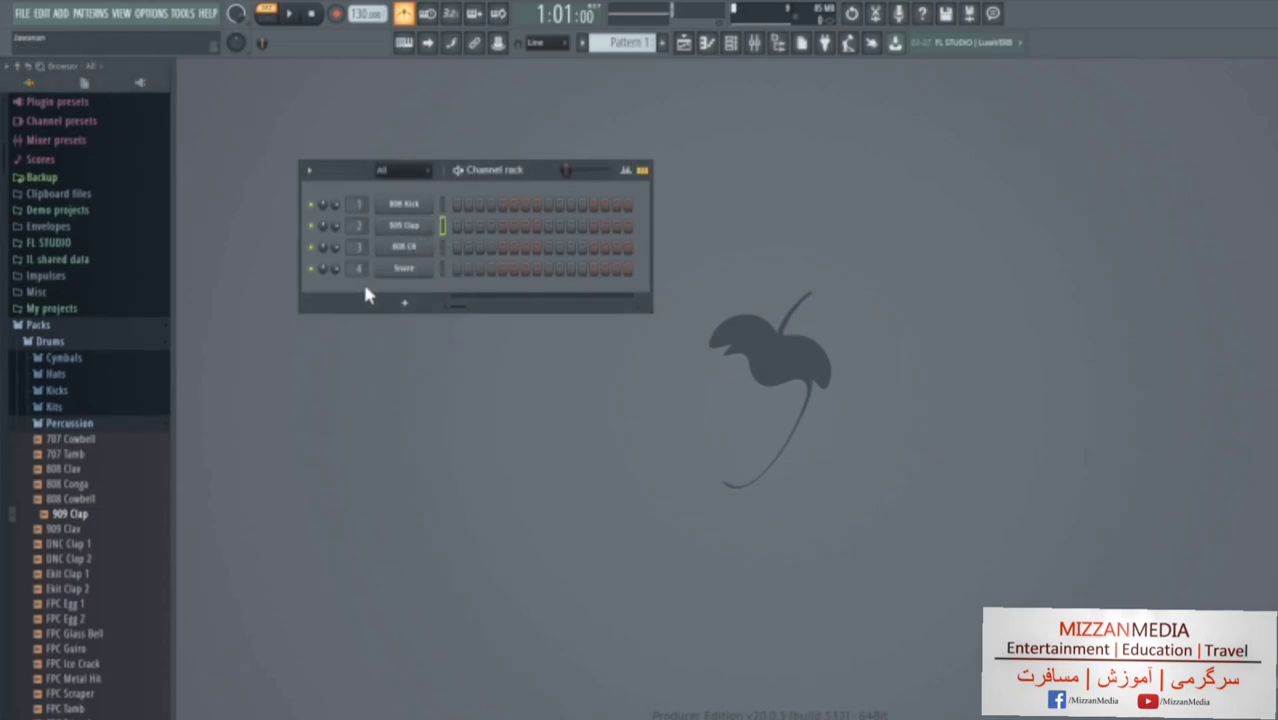
In the 808 Kick's piano roll, place four short C5 notes and one half-bar C5 note across bar 1.
right_click(430, 204)
left_click(448, 205)
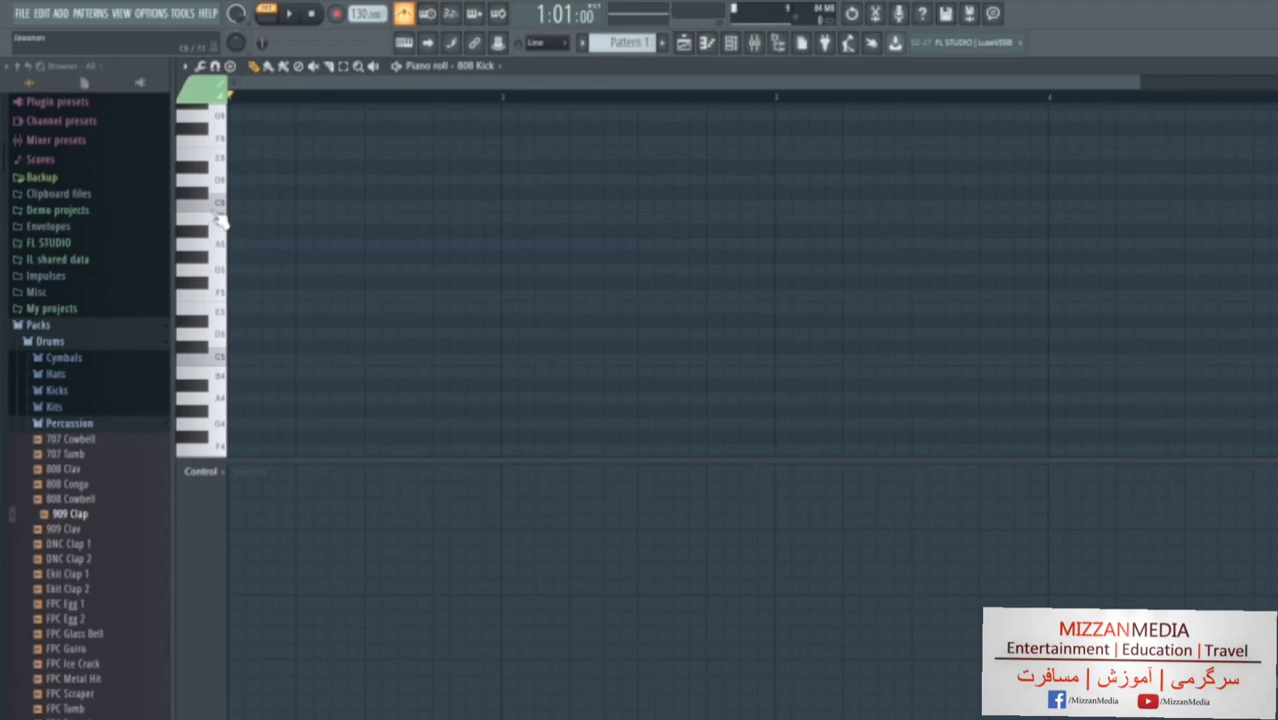
left_click(231, 361)
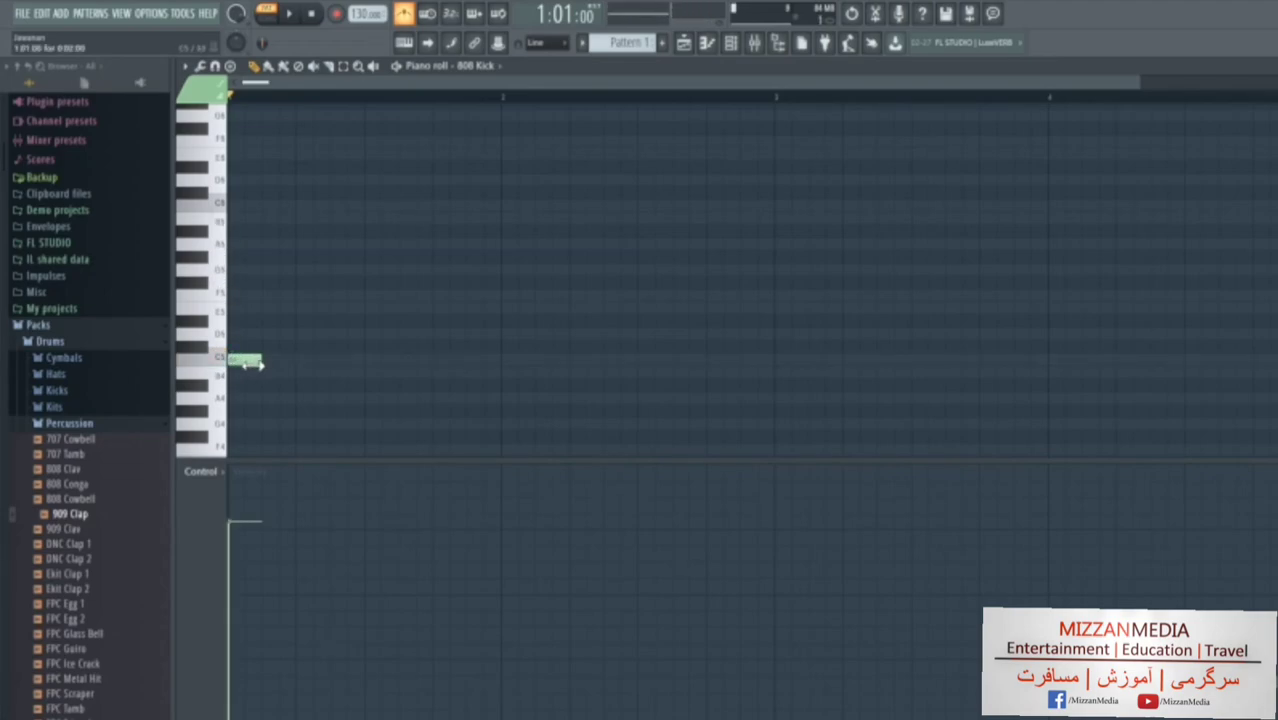
left_click(268, 362)
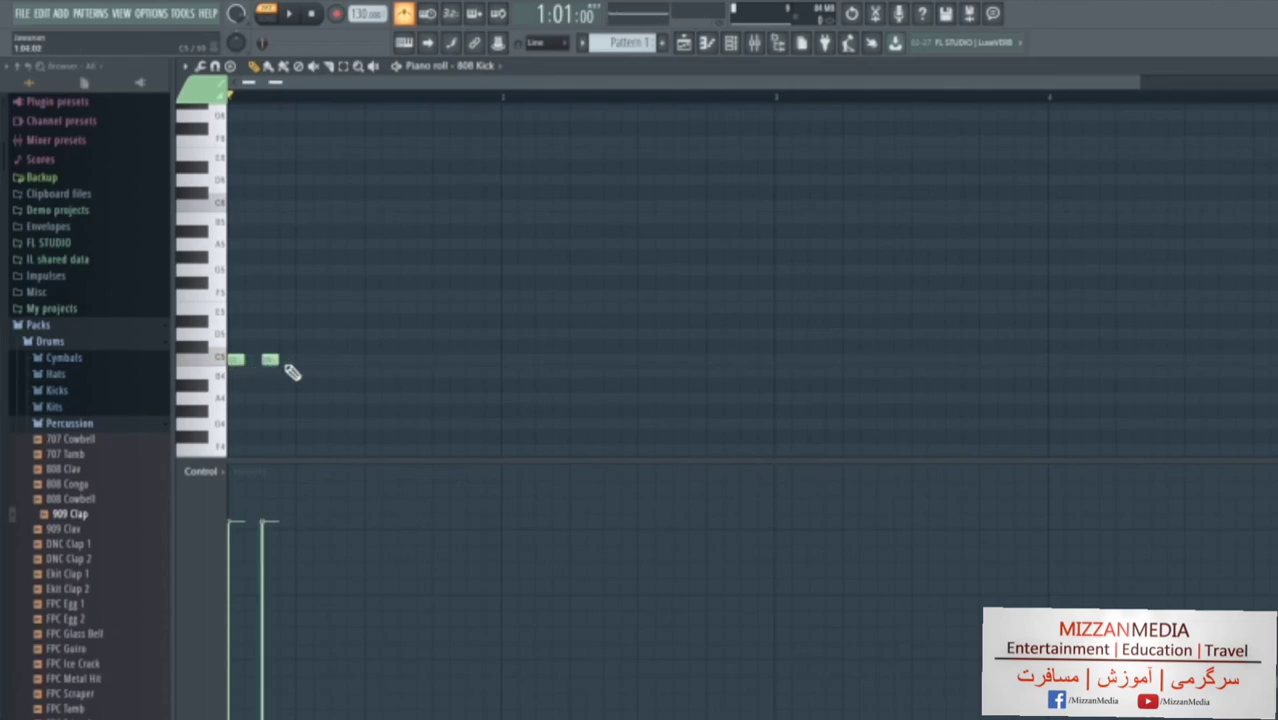
left_click(303, 360)
left_click(337, 360)
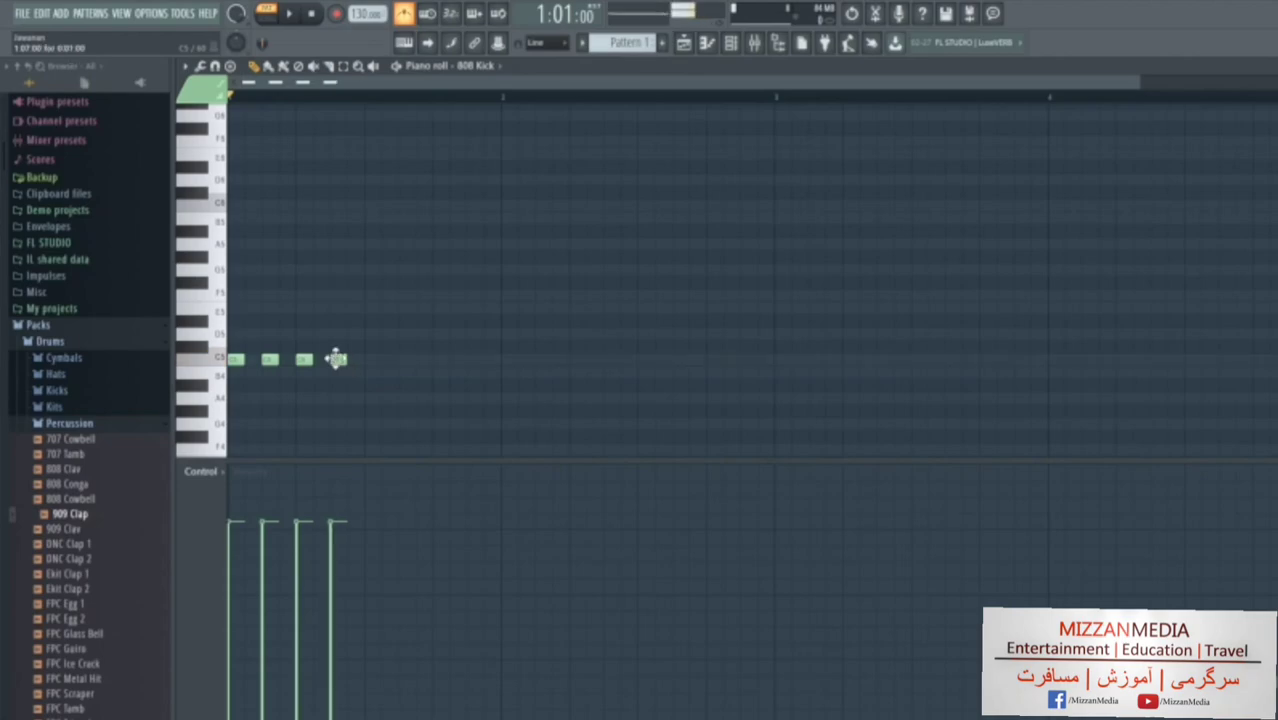
left_click(365, 360)
left_click_drag(377, 360, 500, 360)
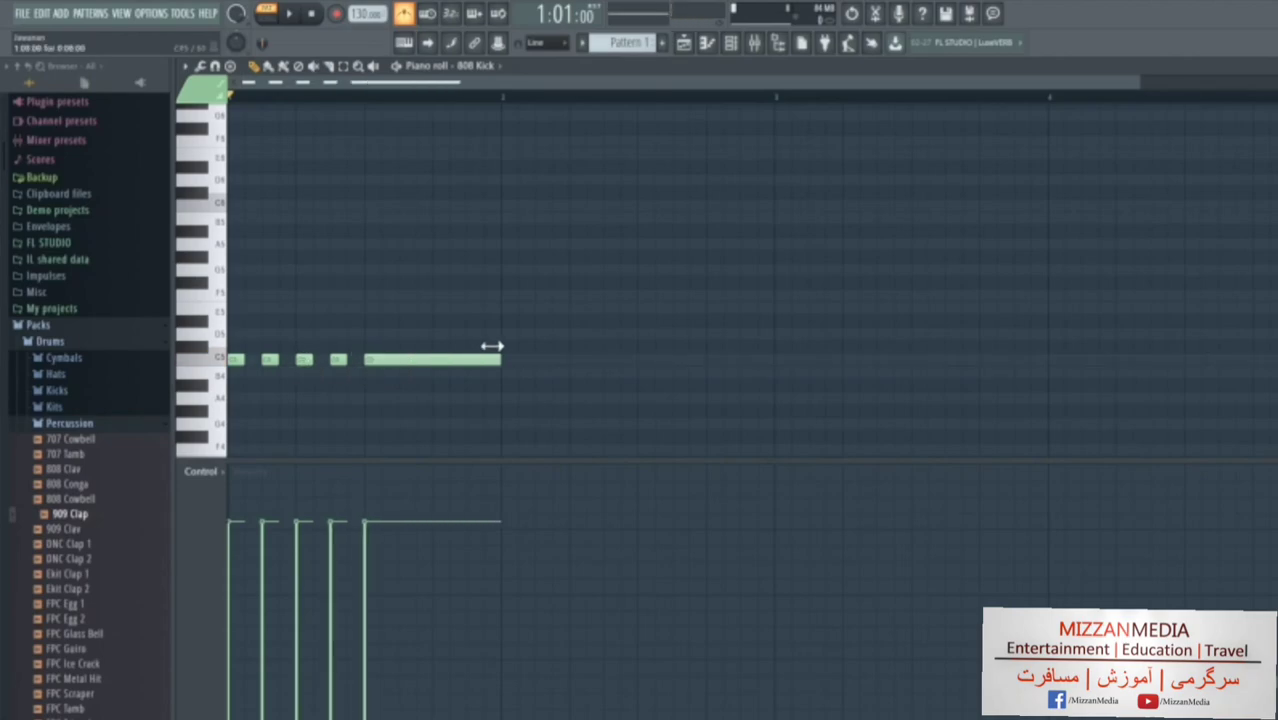
Add 808 Kick notes on C5: two quarter-bar notes in bar 2, then two short notes and one long note filling bar 3.
left_click(577, 360)
left_click_drag(590, 362, 637, 362)
left_click(677, 360)
left_click(779, 360)
mouse_move(843, 360)
left_mouse_down()
mouse_move(808, 360)
mouse_move(1049, 379)
left_mouse_up()
left_click(846, 360)
left_click(881, 361)
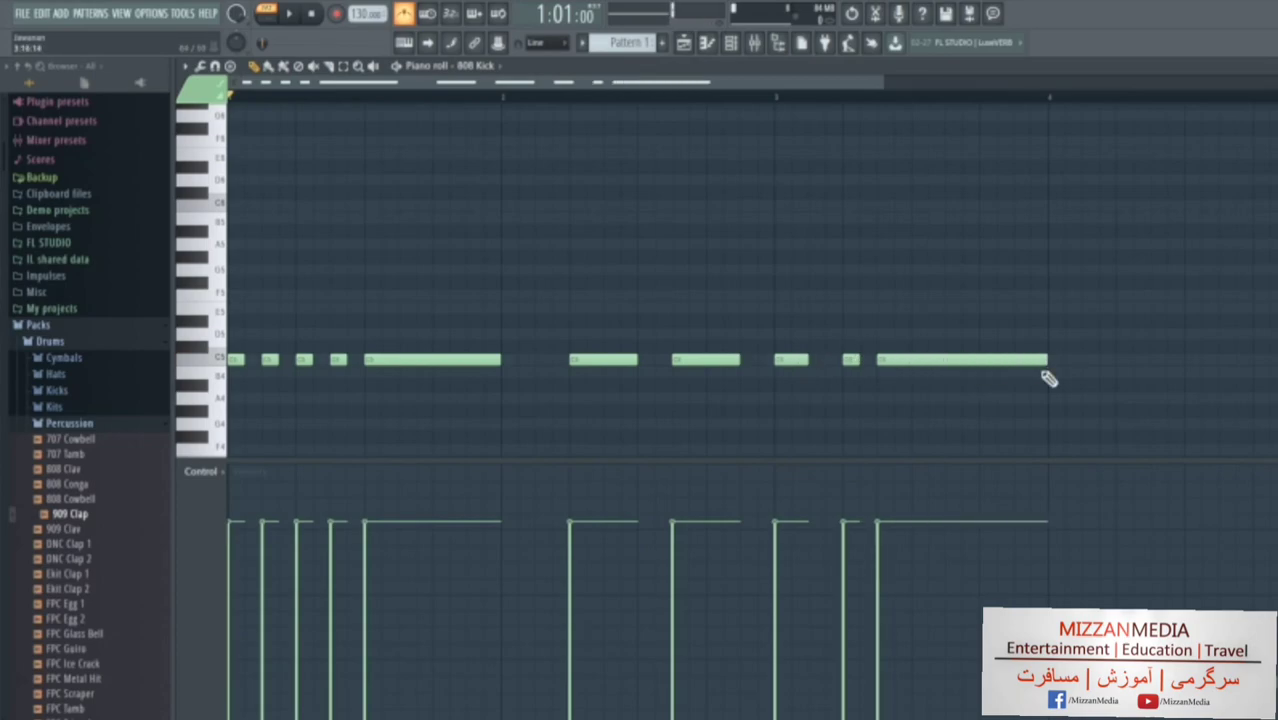
Complete bar 4 of the 808 Kick with a short C5 note, a quarter-bar C6 note and two closing C5 notes.
left_click(1122, 359)
left_click_drag(1276, 359, 1126, 359)
left_click(1156, 206)
left_click_drag(1164, 209, 1209, 211)
scroll(540, 380, "right", 3)
left_click(955, 360)
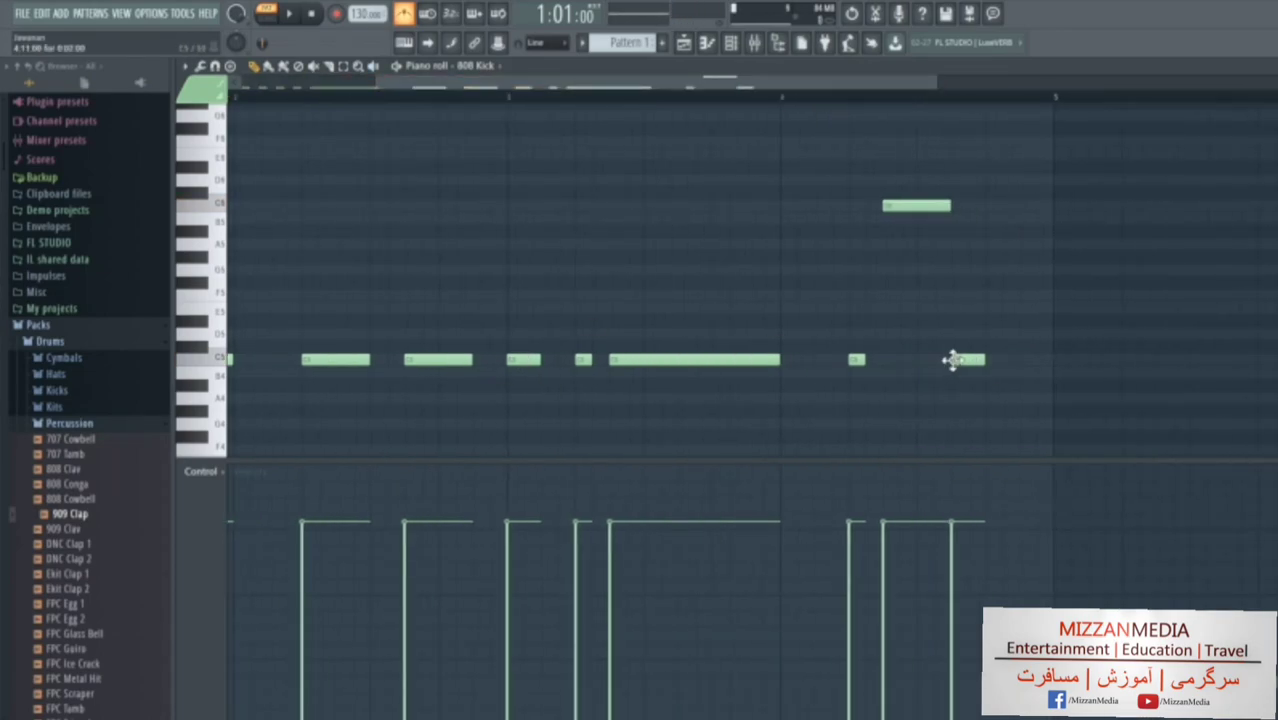
left_click_drag(995, 366, 1018, 372)
left_click(1020, 362)
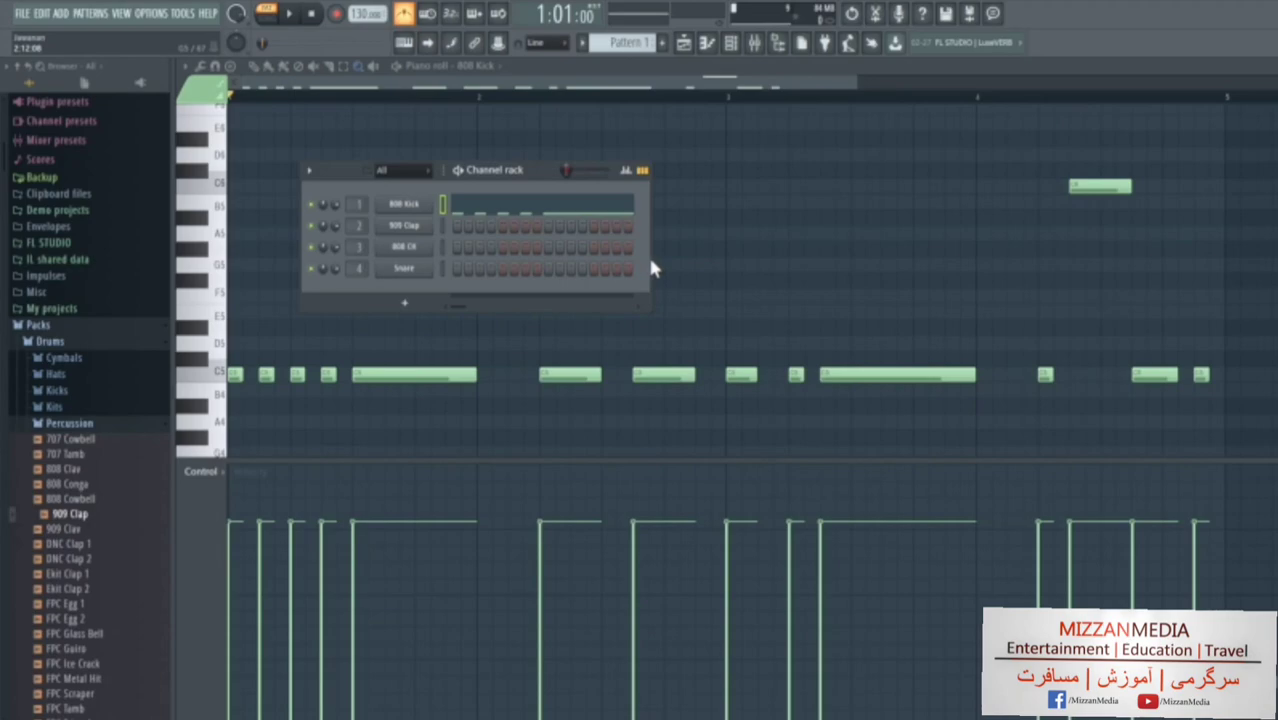
Widen the Channel rack to four bars and add a 909 Clap hit on the ninth step of each bar.
left_click_drag(650, 262, 1195, 240)
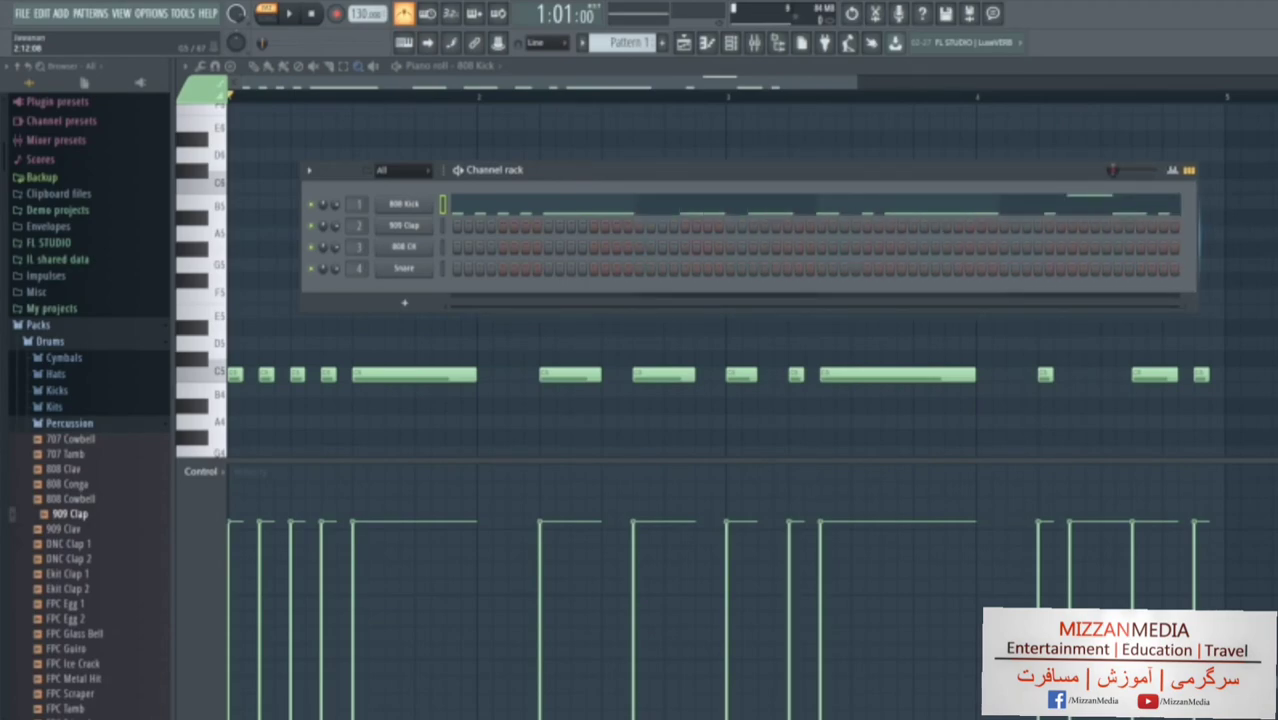
left_click(548, 225)
left_click(730, 225)
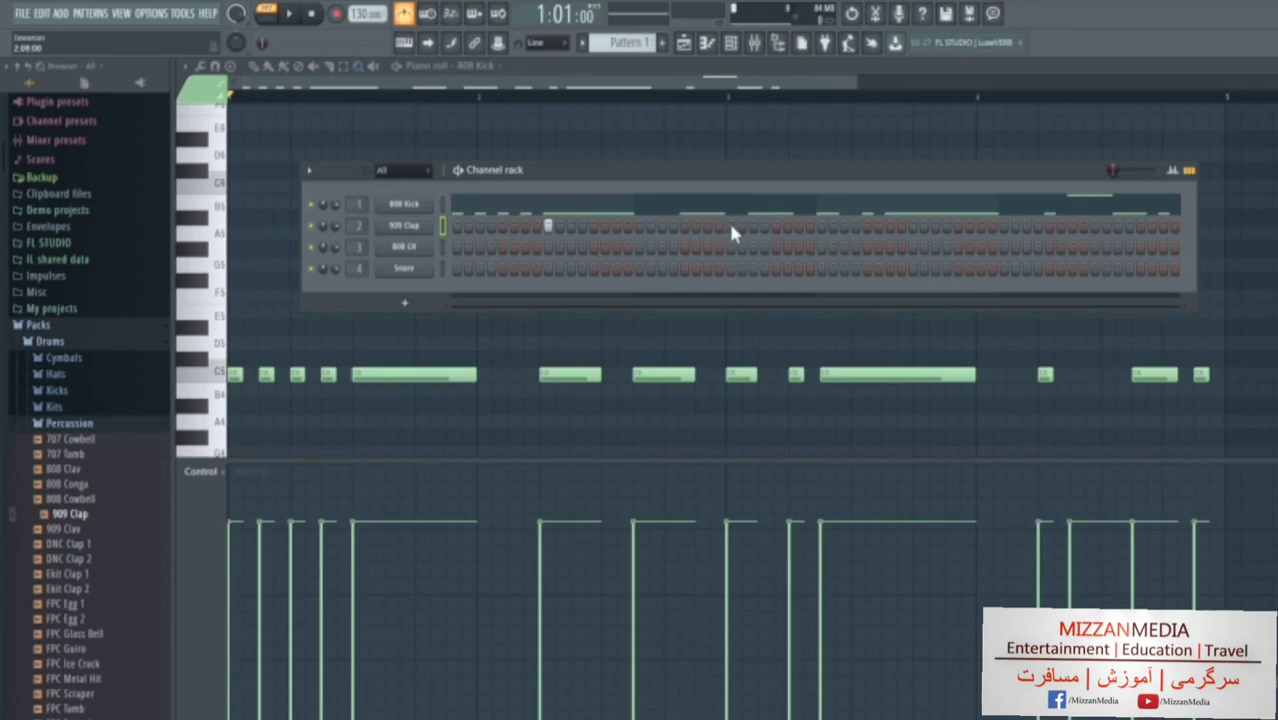
left_click(912, 225)
left_click(1094, 225)
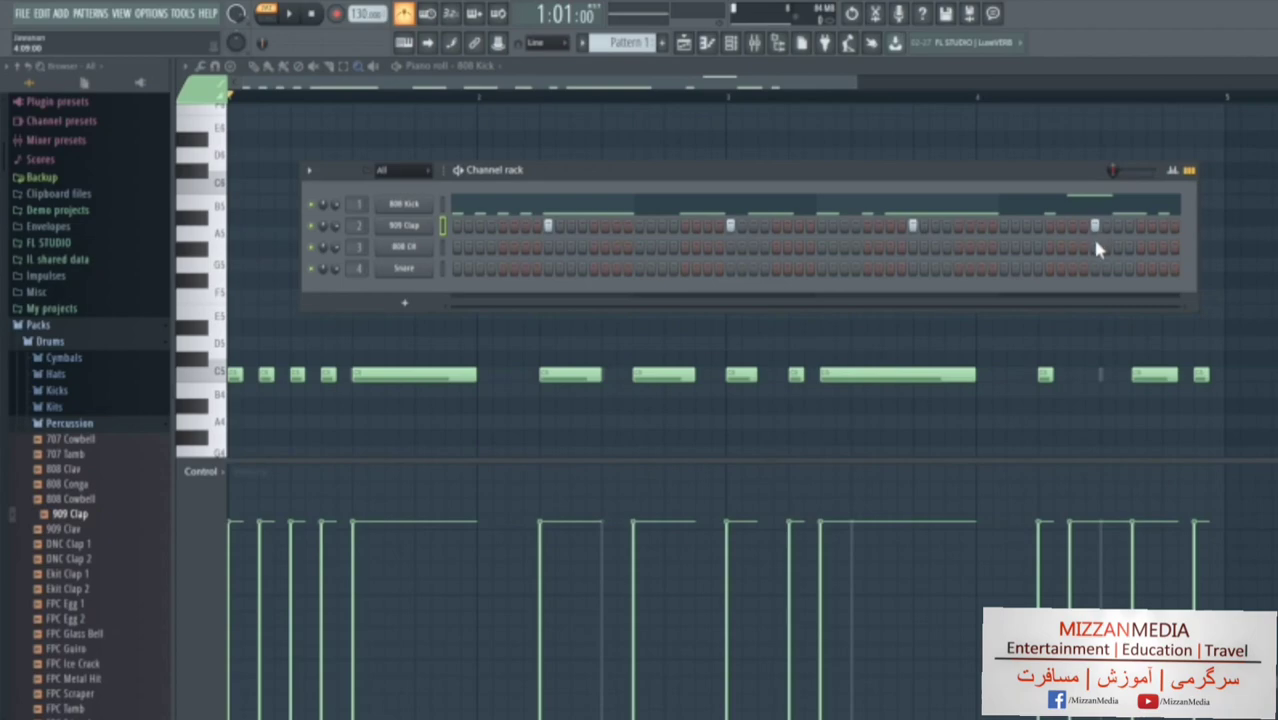
Fill the 808 CH channel with a hit on every second step.
left_click_drag(598, 169, 624, 126)
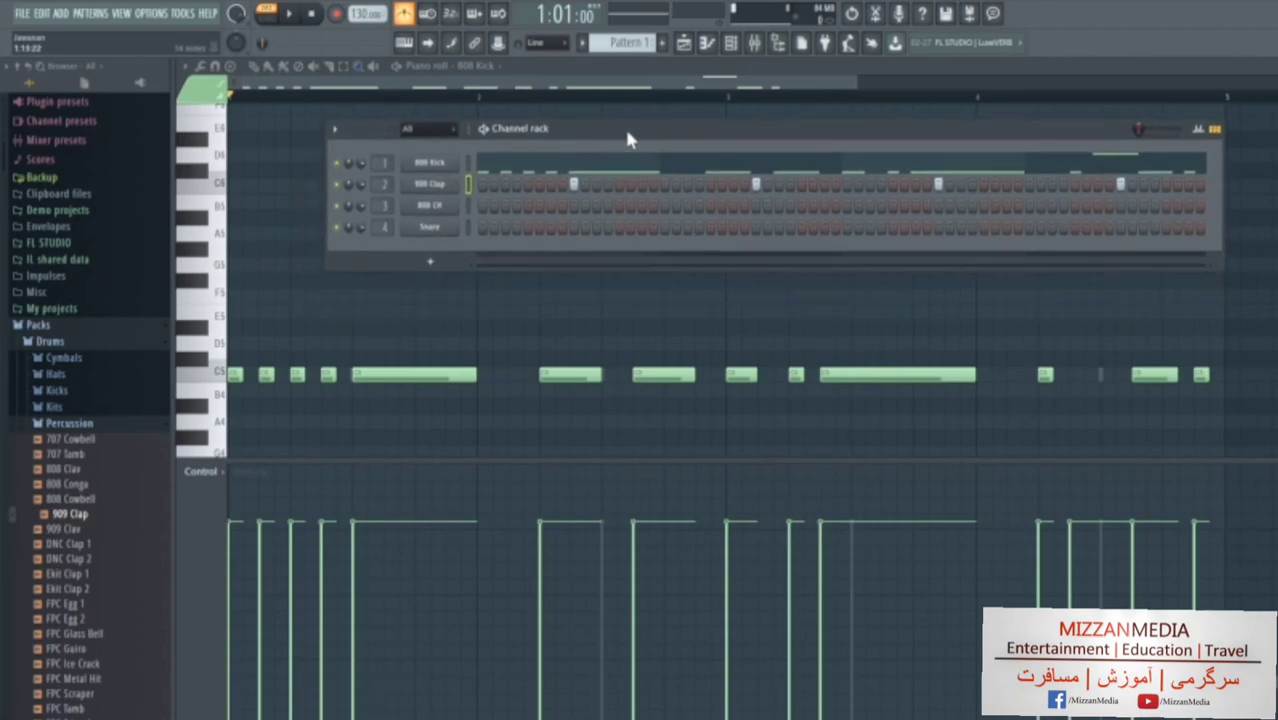
right_click(443, 210)
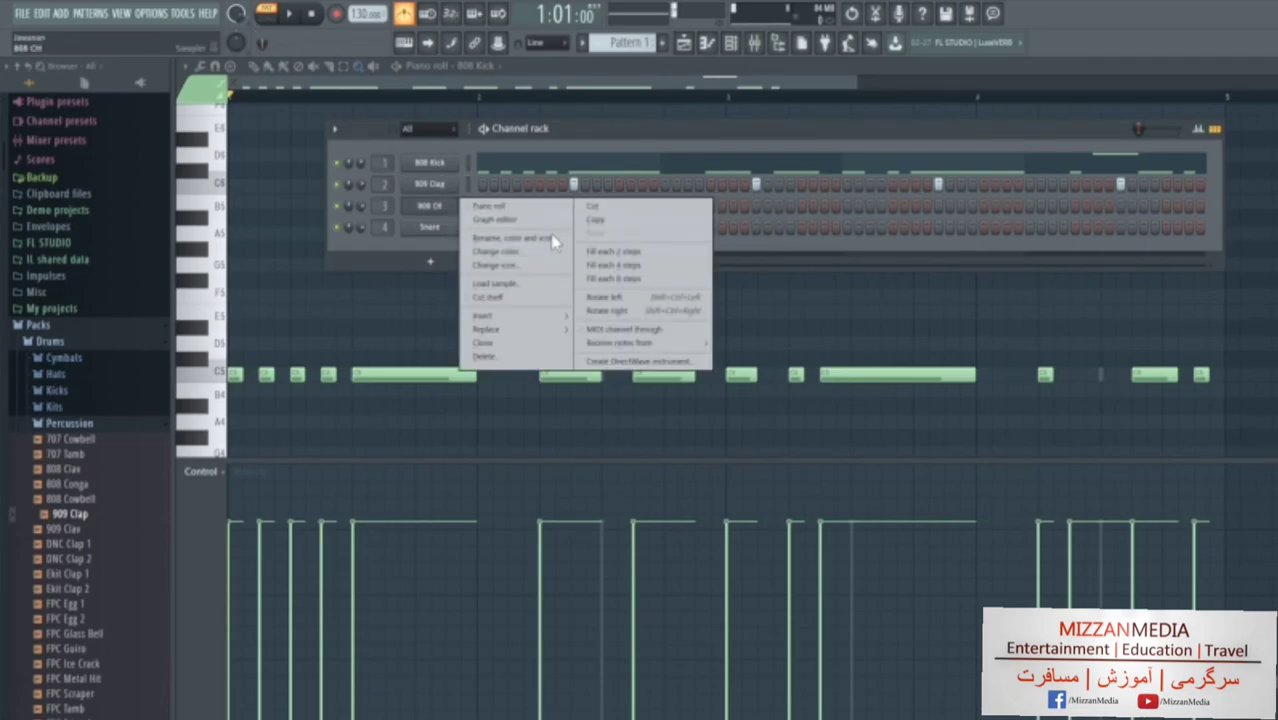
left_click(605, 254)
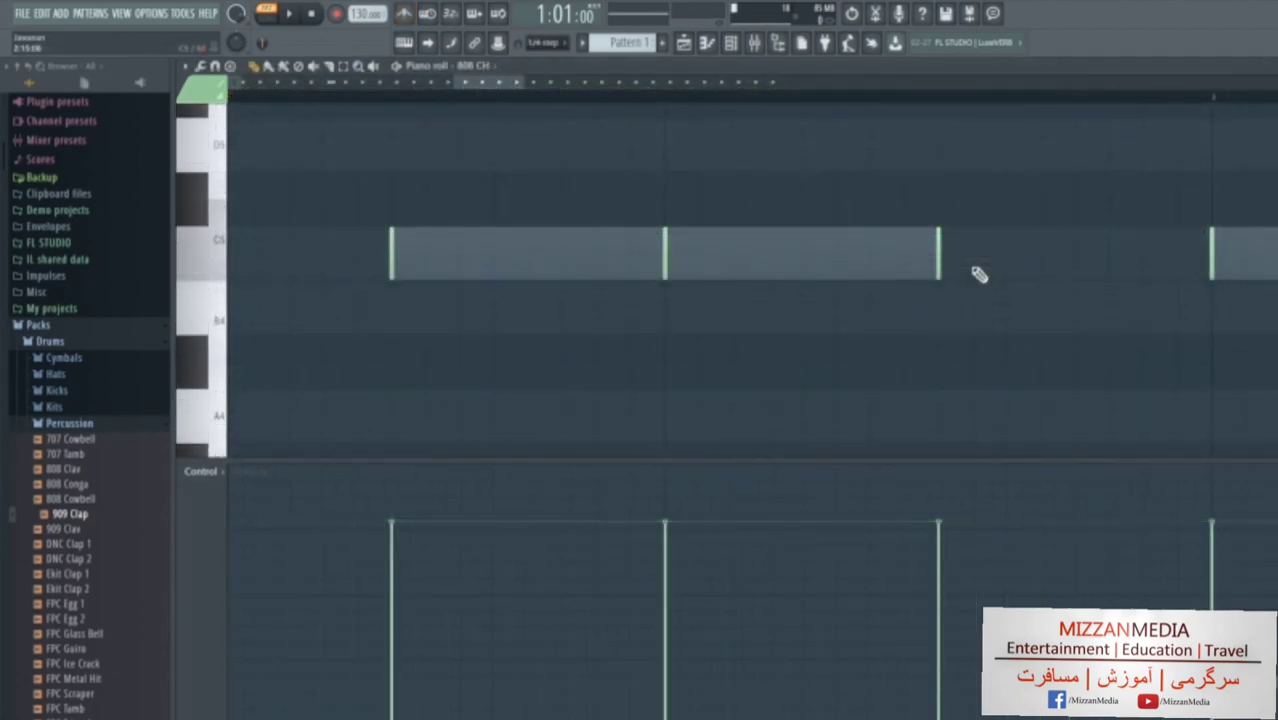
Add a hi-hat roll of seven C5 notes at the end of bar 2 in the 808 CH piano roll, using the 1/4 step snap.
left_click(972, 272)
left_click(1006, 272)
left_click(1040, 272)
left_click(1075, 272)
left_click(1109, 272)
left_click(1143, 270)
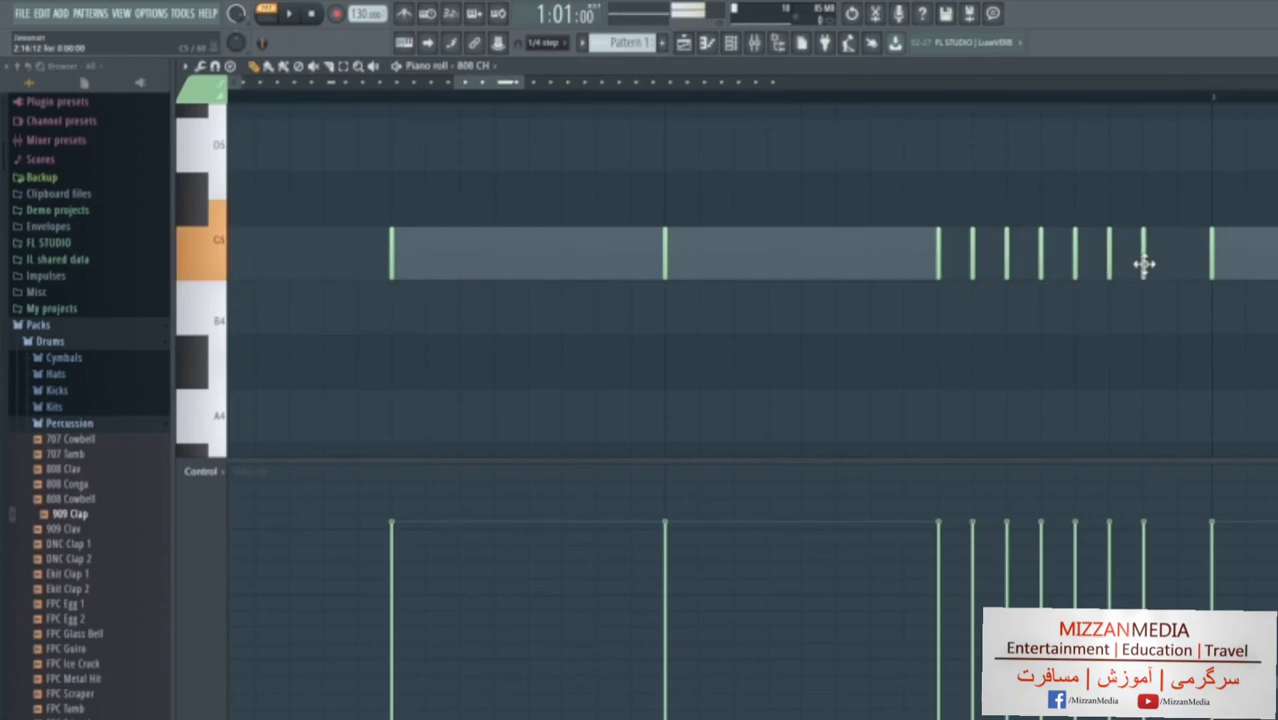
left_click(1177, 276)
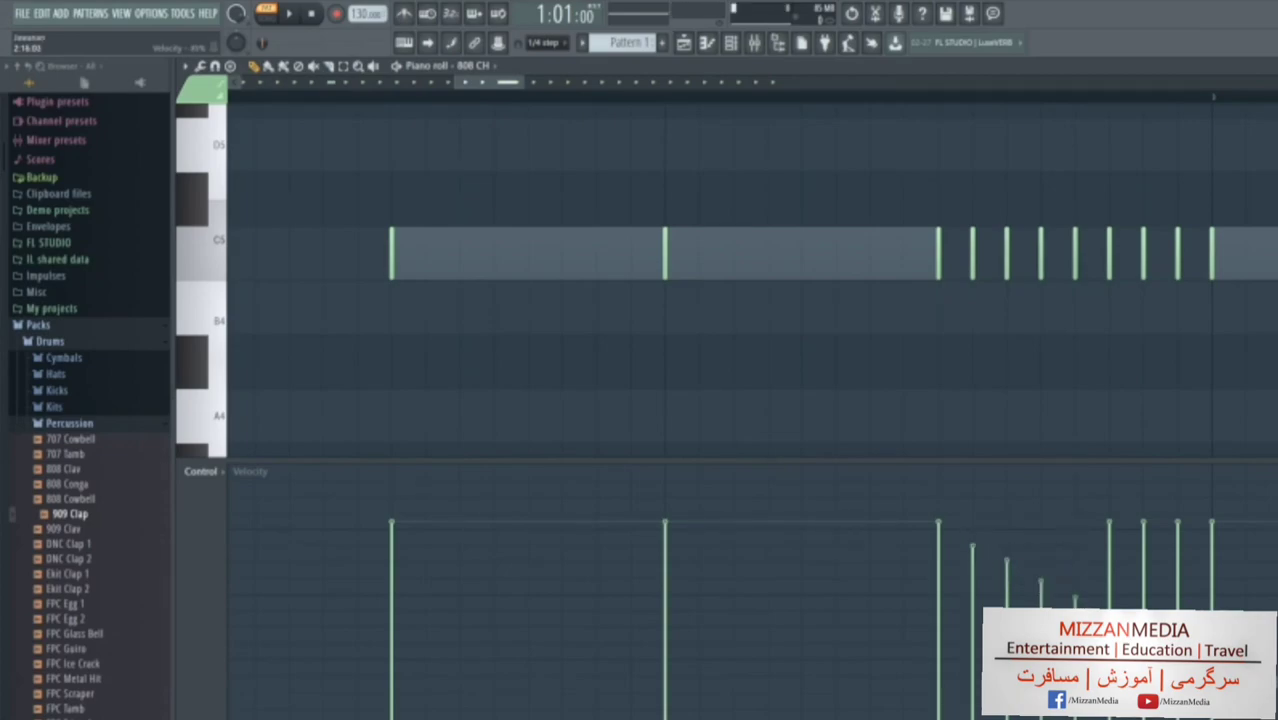
Vary the velocities of the 808 CH roll notes at uneven, lowered levels while listening to the pattern.
left_click(1141, 626)
left_click(1177, 626)
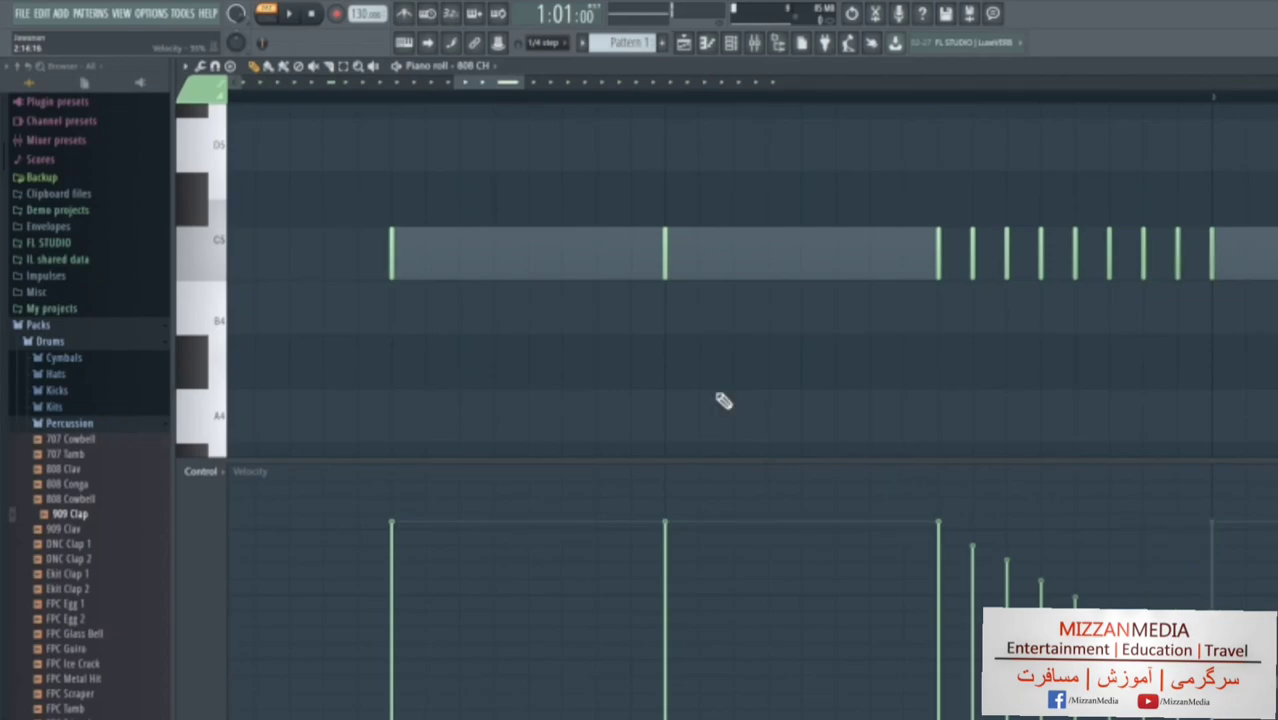
left_click(291, 16)
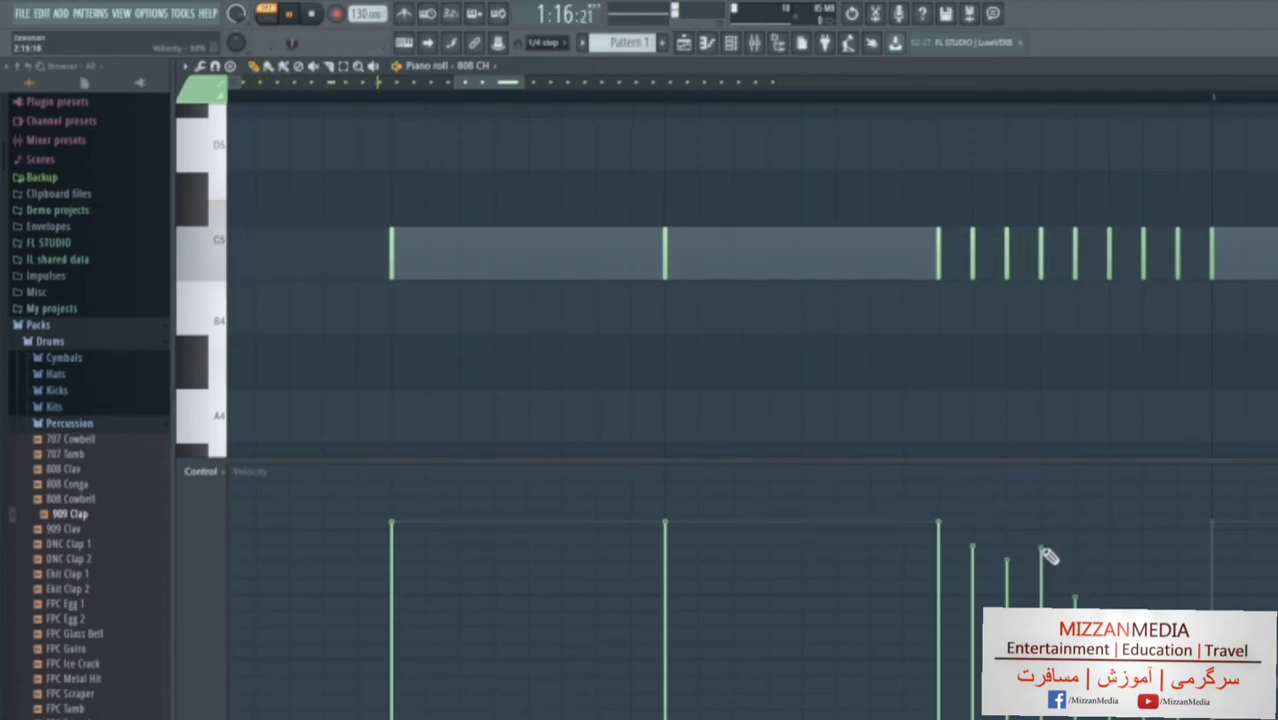
left_click(1109, 556)
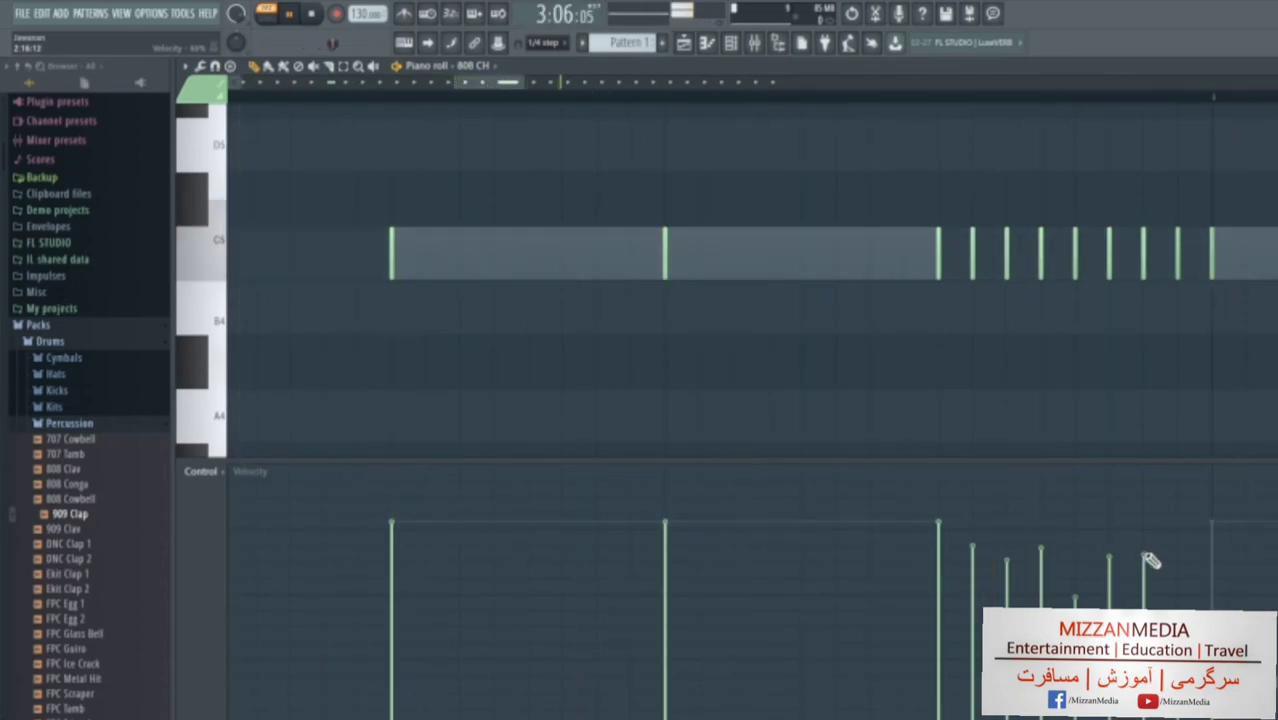
left_click(1143, 574)
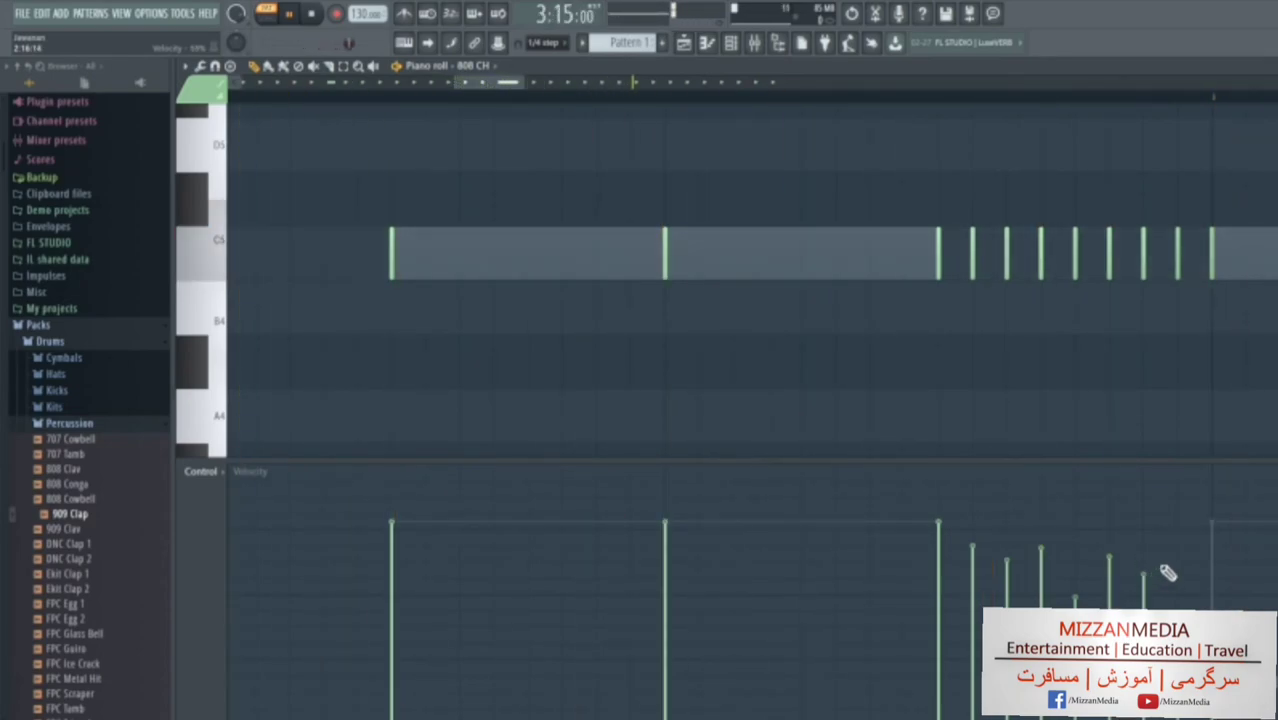
left_click(1212, 552)
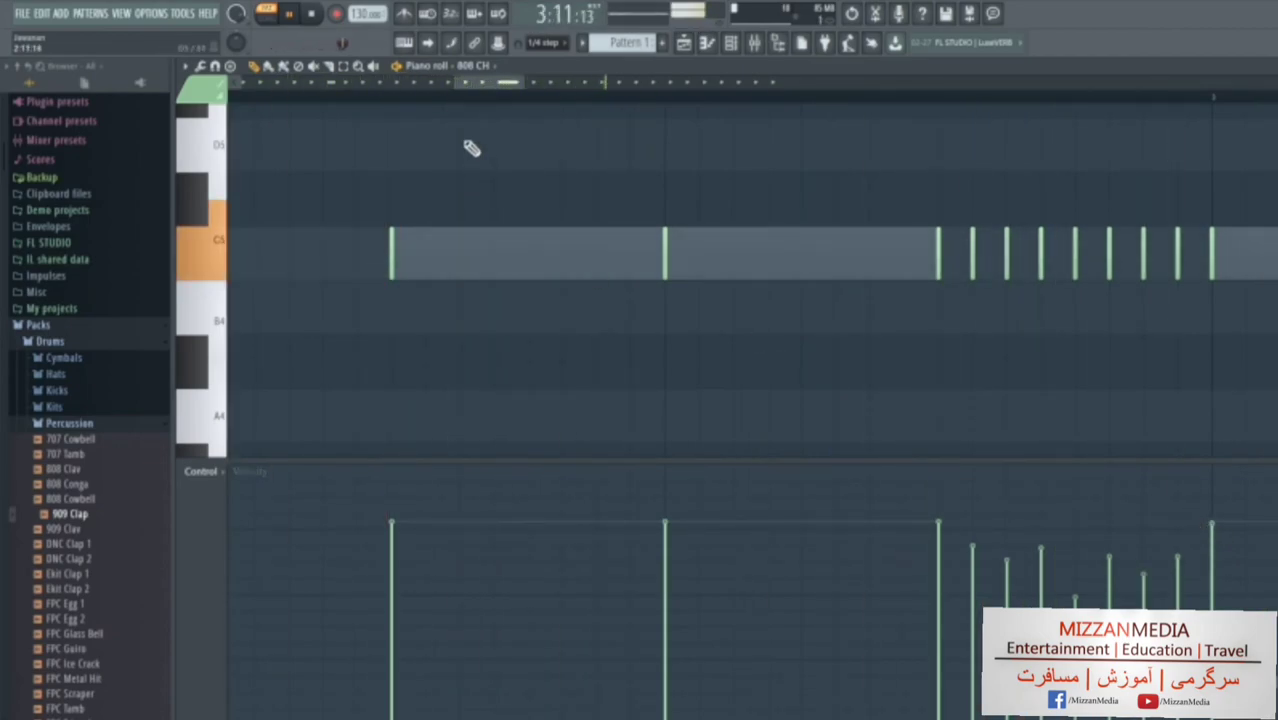
Review the full four-bar 808 CH part in the piano roll and the Channel rack during playback, then stop it.
left_click(358, 65)
right_click(421, 131)
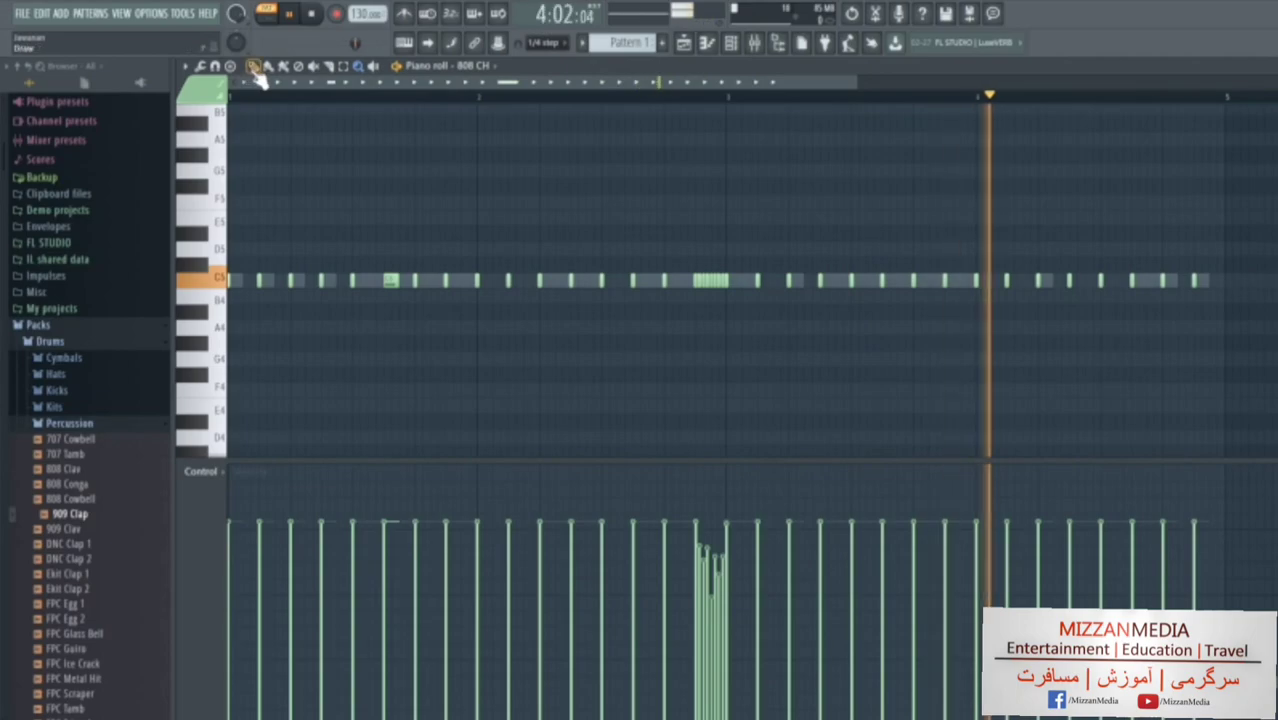
left_click(730, 42)
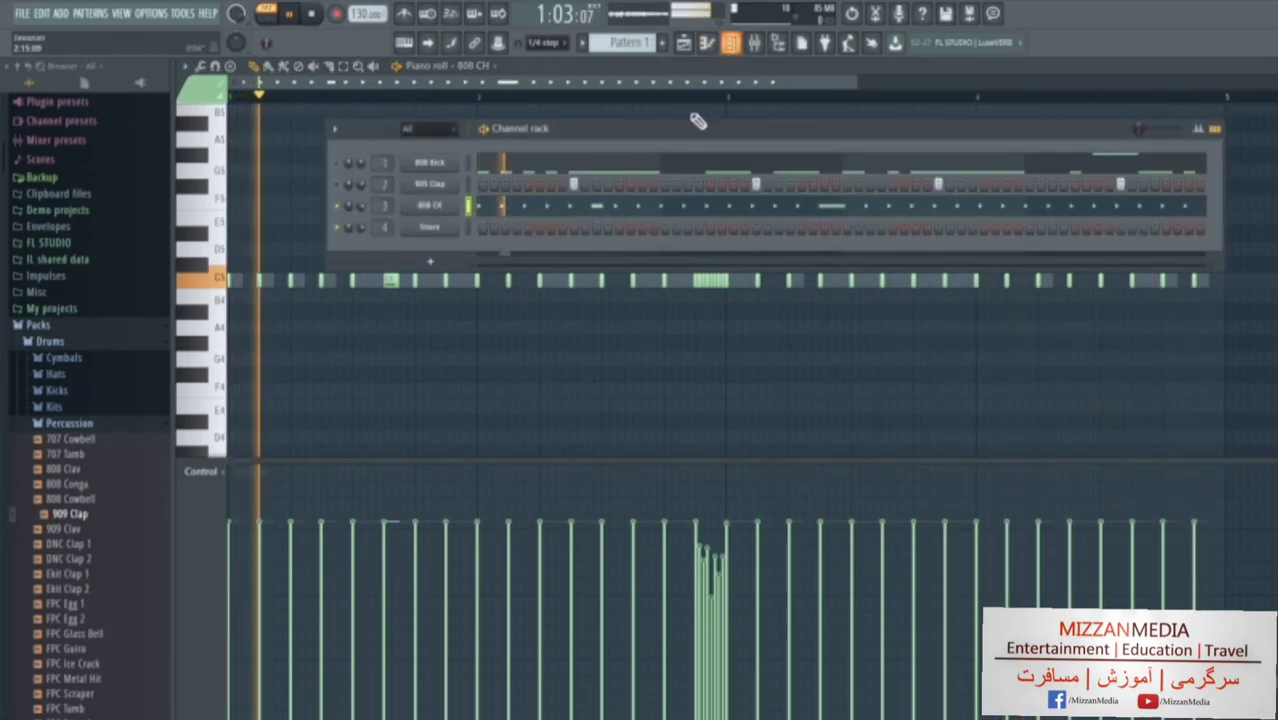
key("space")
Audition the pattern with the 909 Clap open in the piano roll, and set the tempo to 170 BPM for another playback.
left_click(437, 192)
key("space")
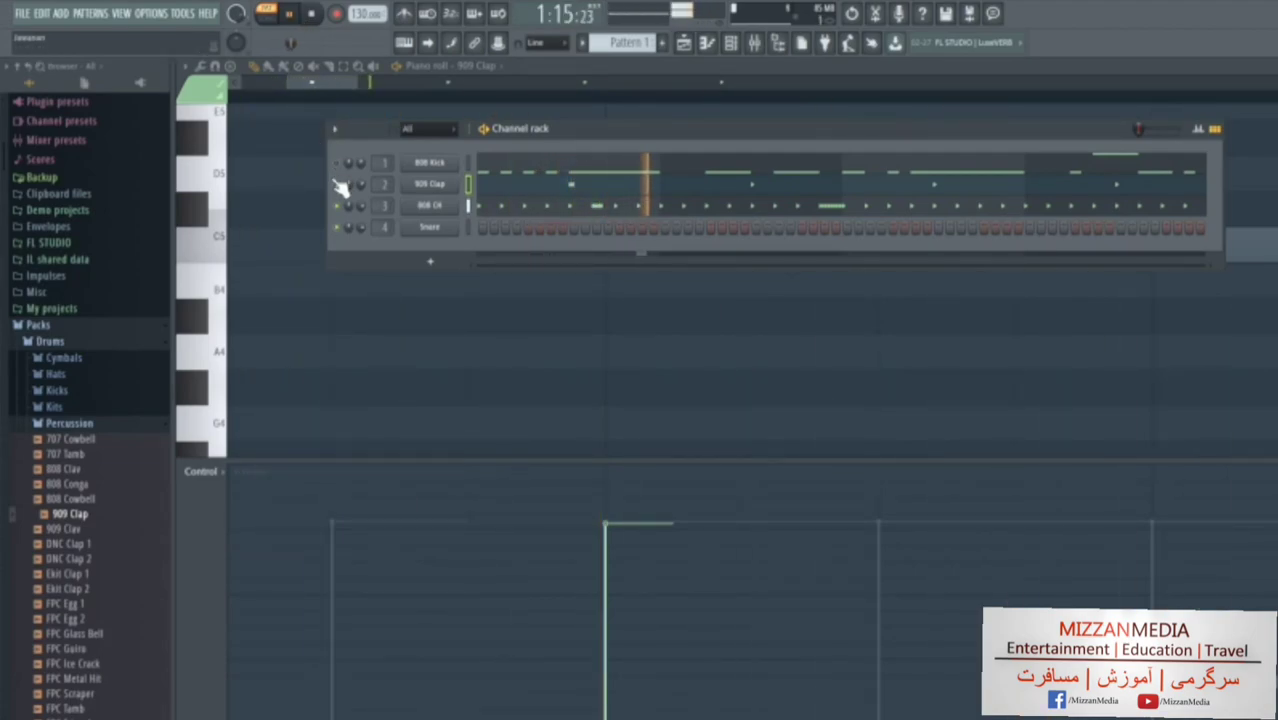
left_click(313, 22)
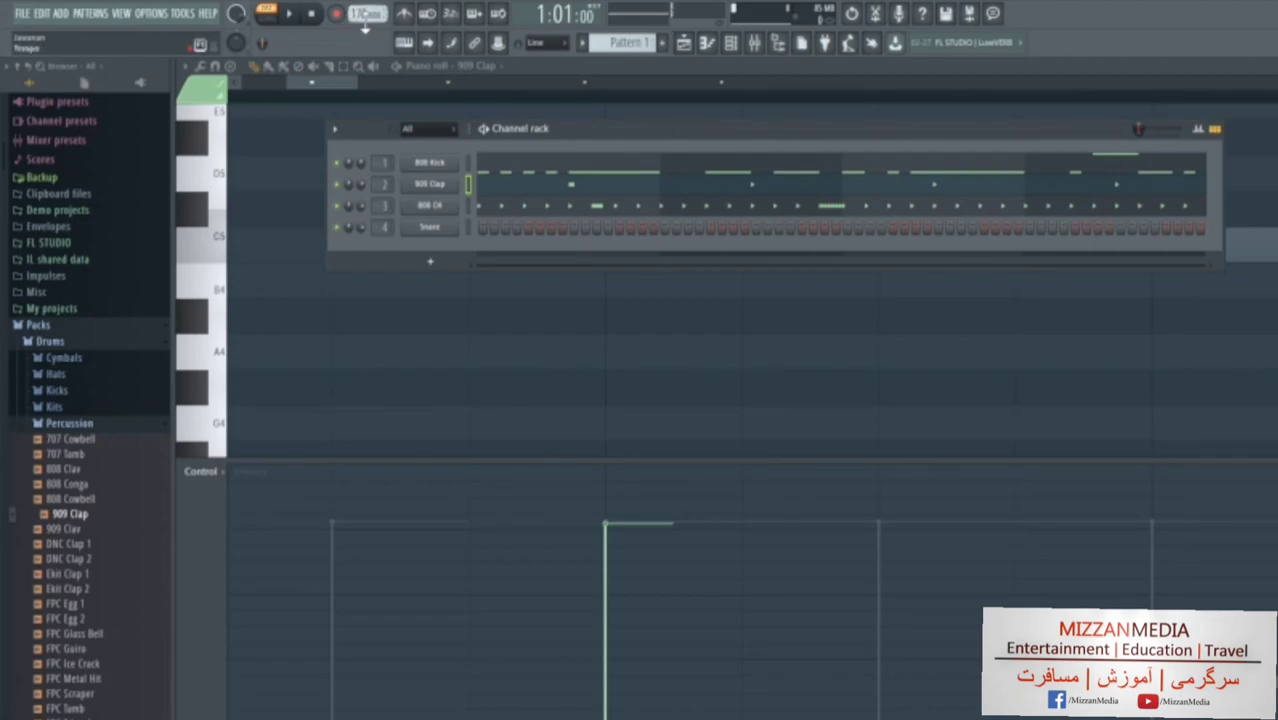
left_click(291, 18)
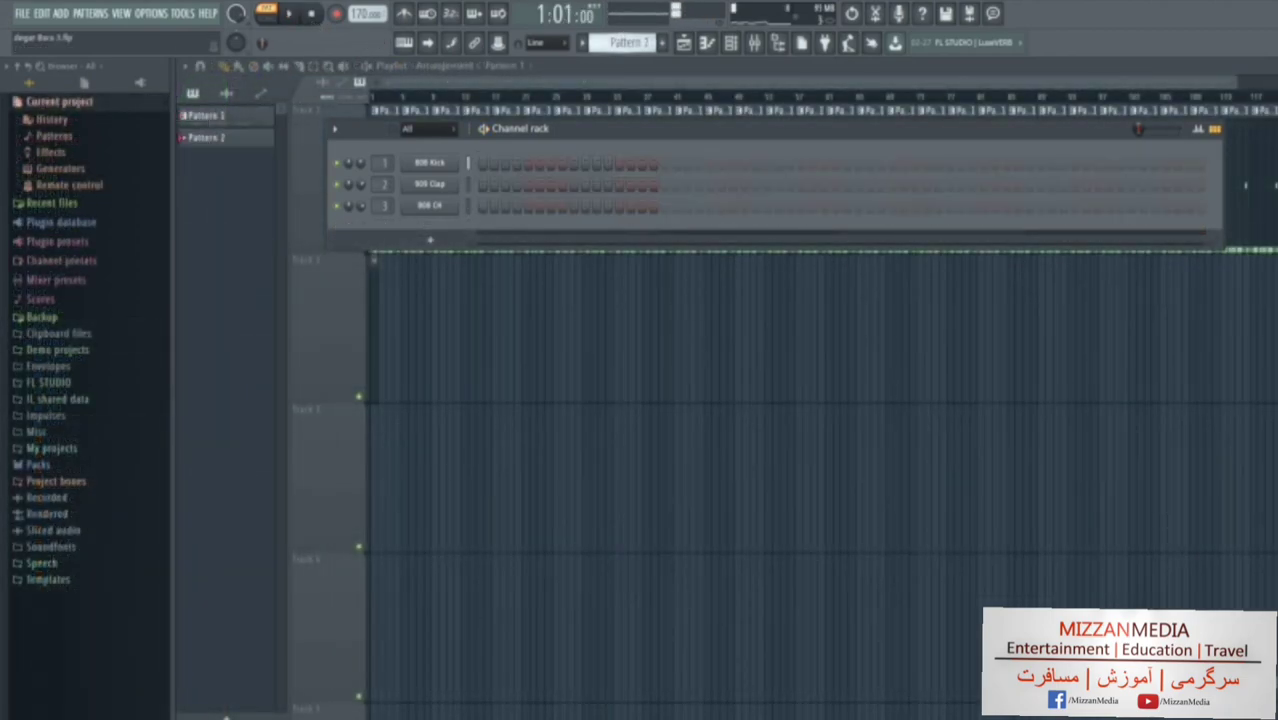
Insert a Nexus generator channel from the full plugin list above the 808 CH channel.
right_click(430, 206)
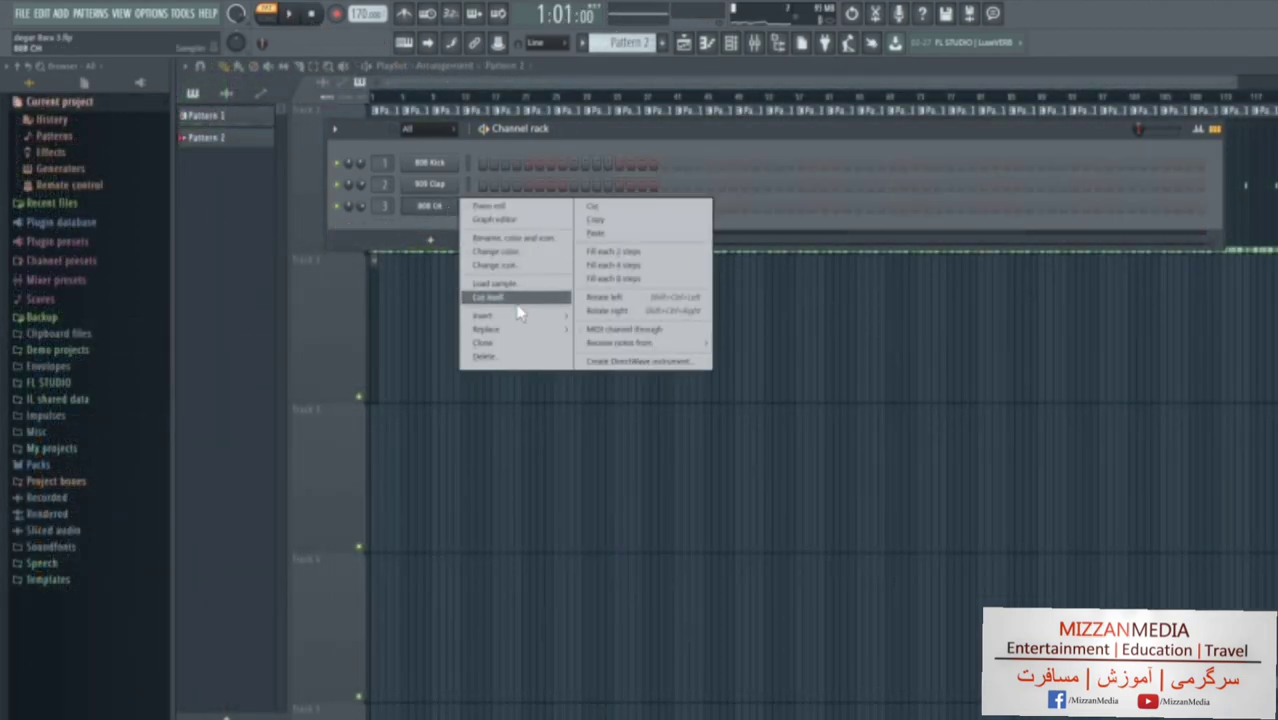
mouse_move(524, 318)
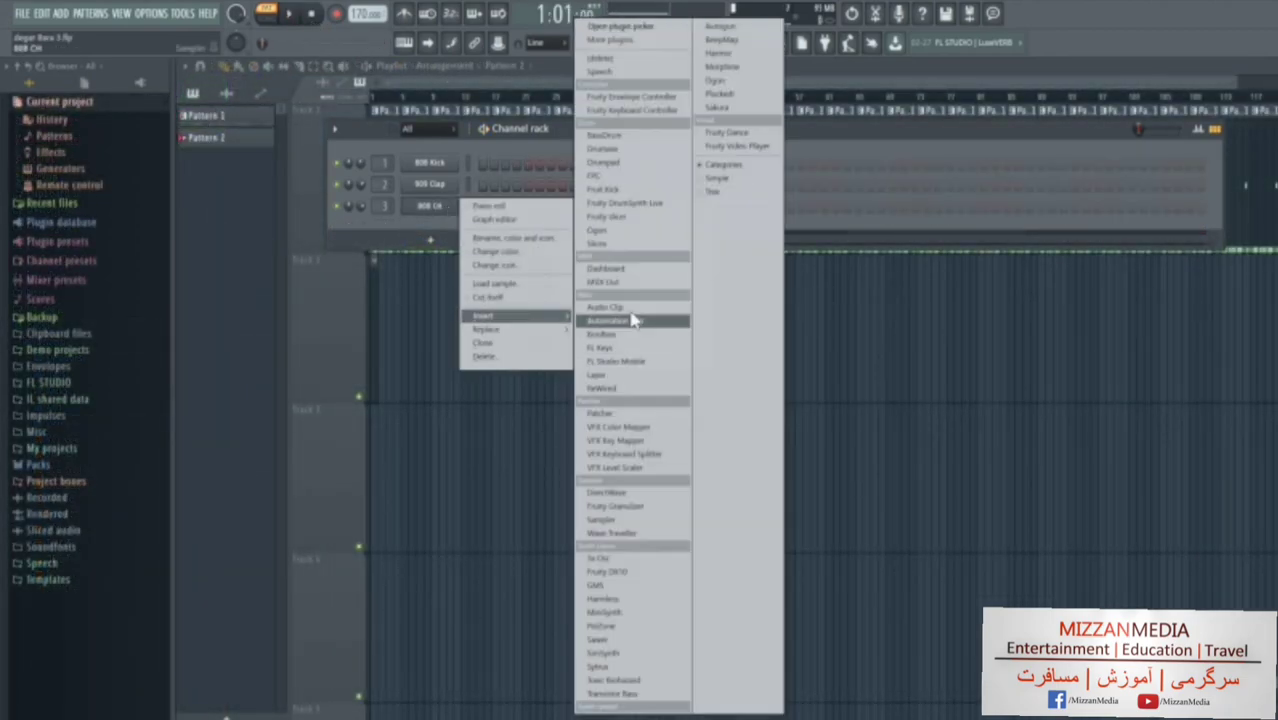
left_click(619, 45)
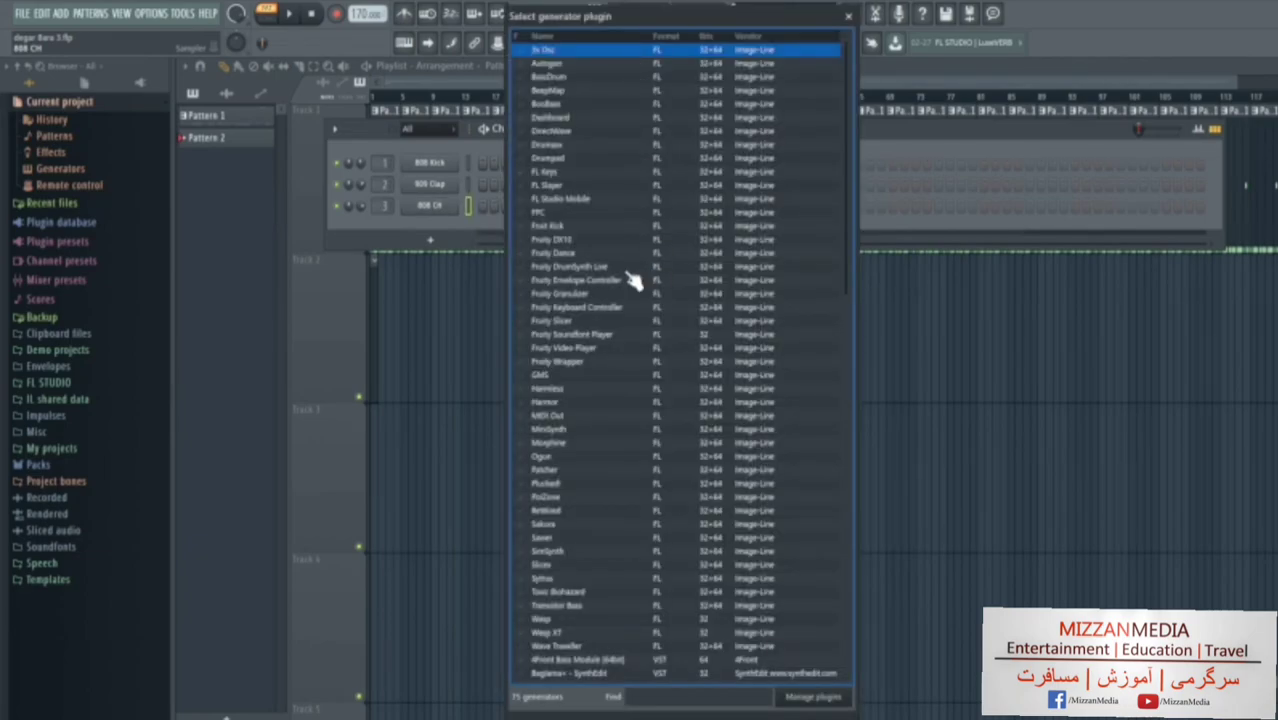
scroll(598, 520, "down", 9)
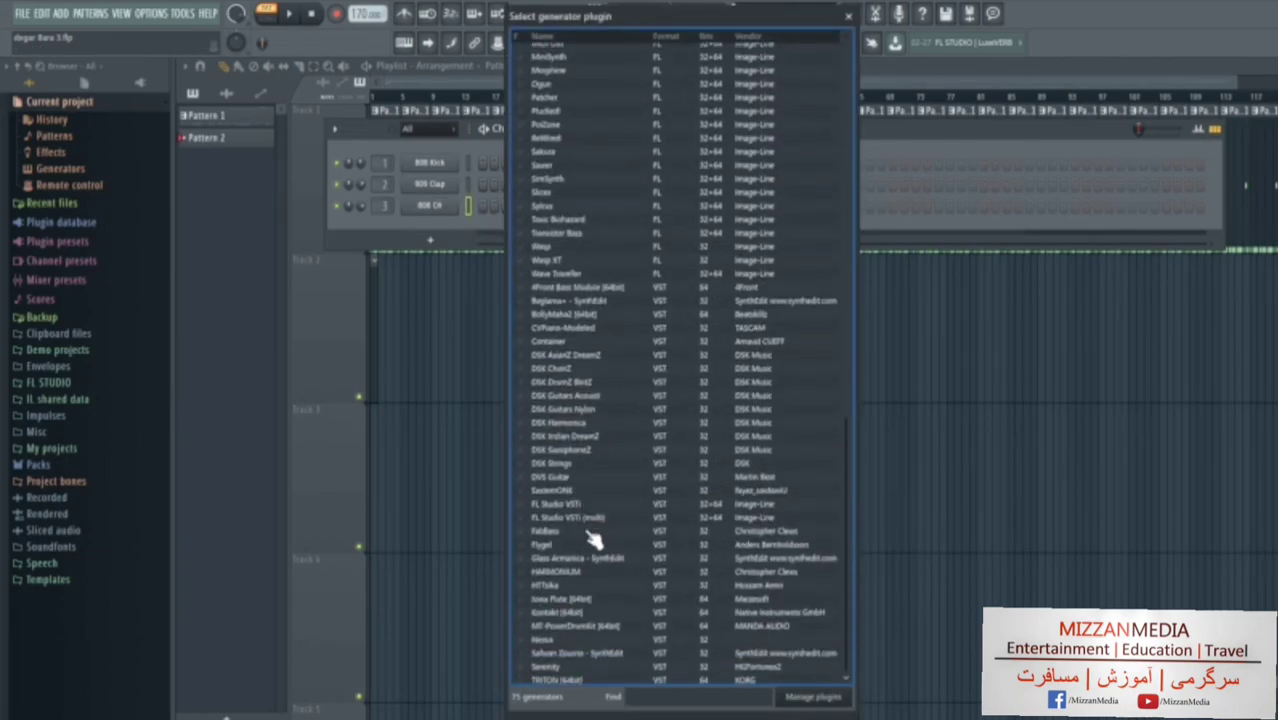
double_click(553, 635)
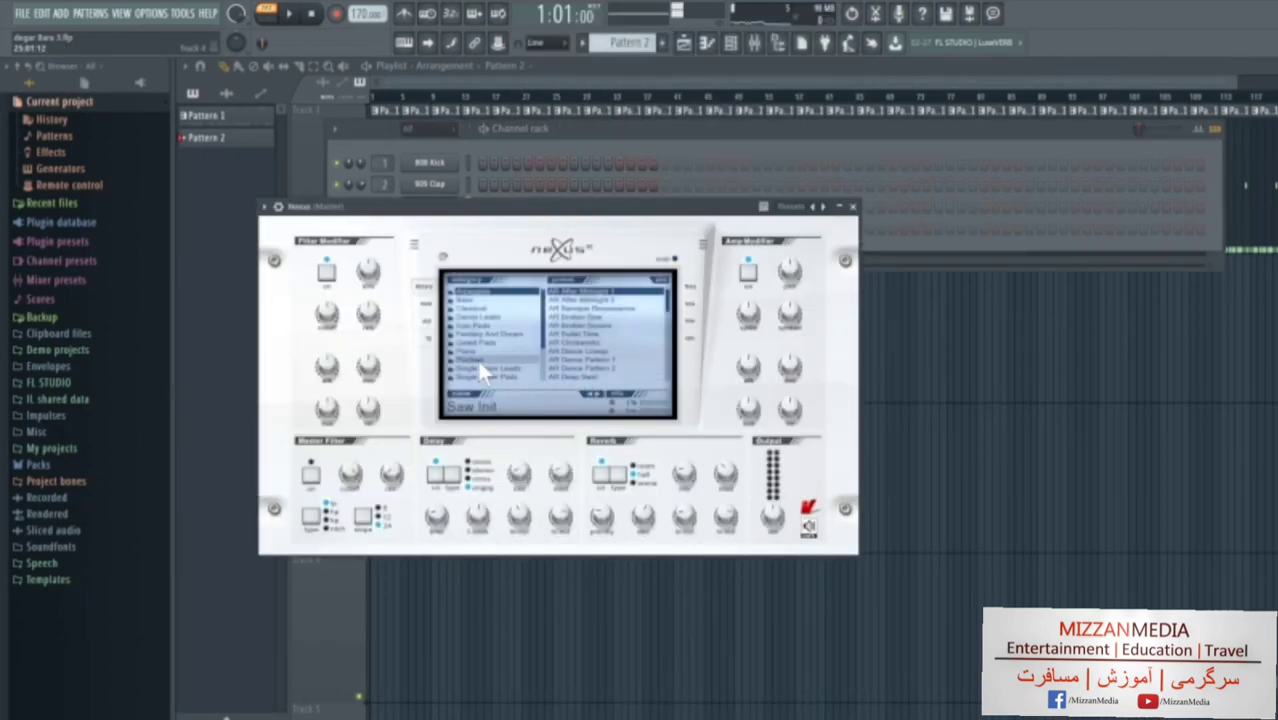
Load the PN Ballad Grand Piano preset from the Piano category in Nexus, then put the plugin window and Channel rack away.
left_click(467, 351)
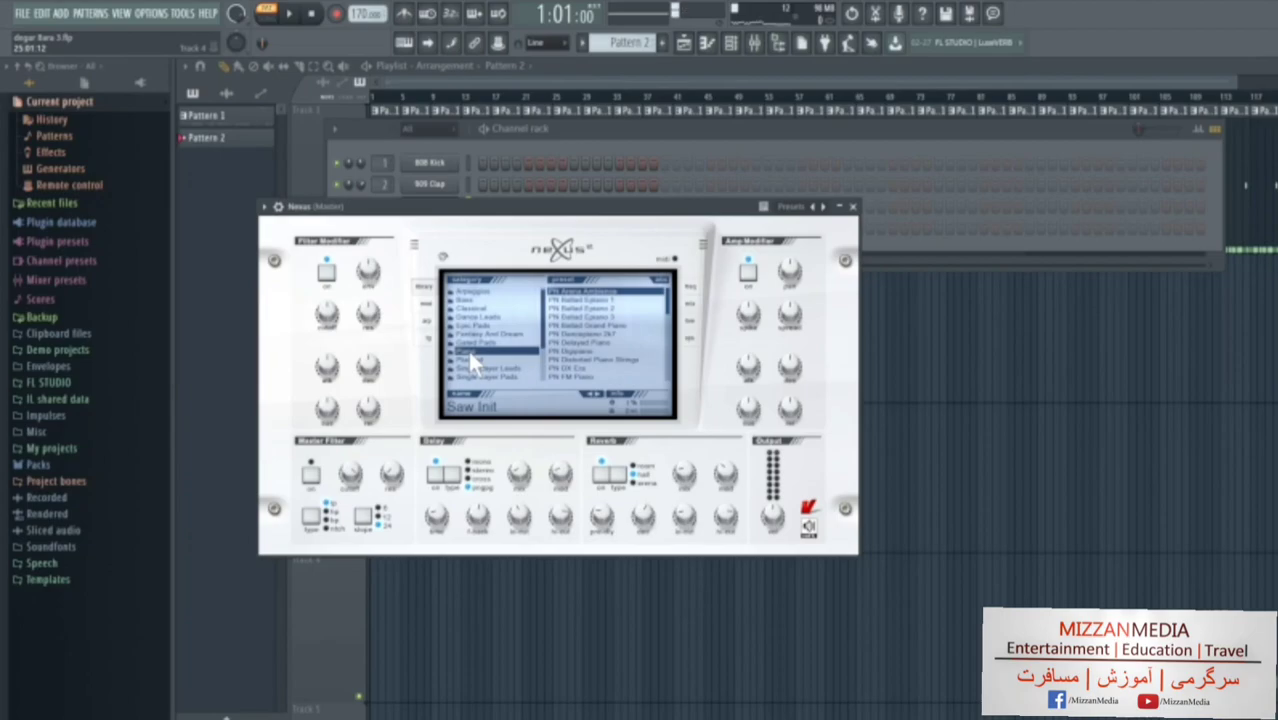
left_click(597, 326)
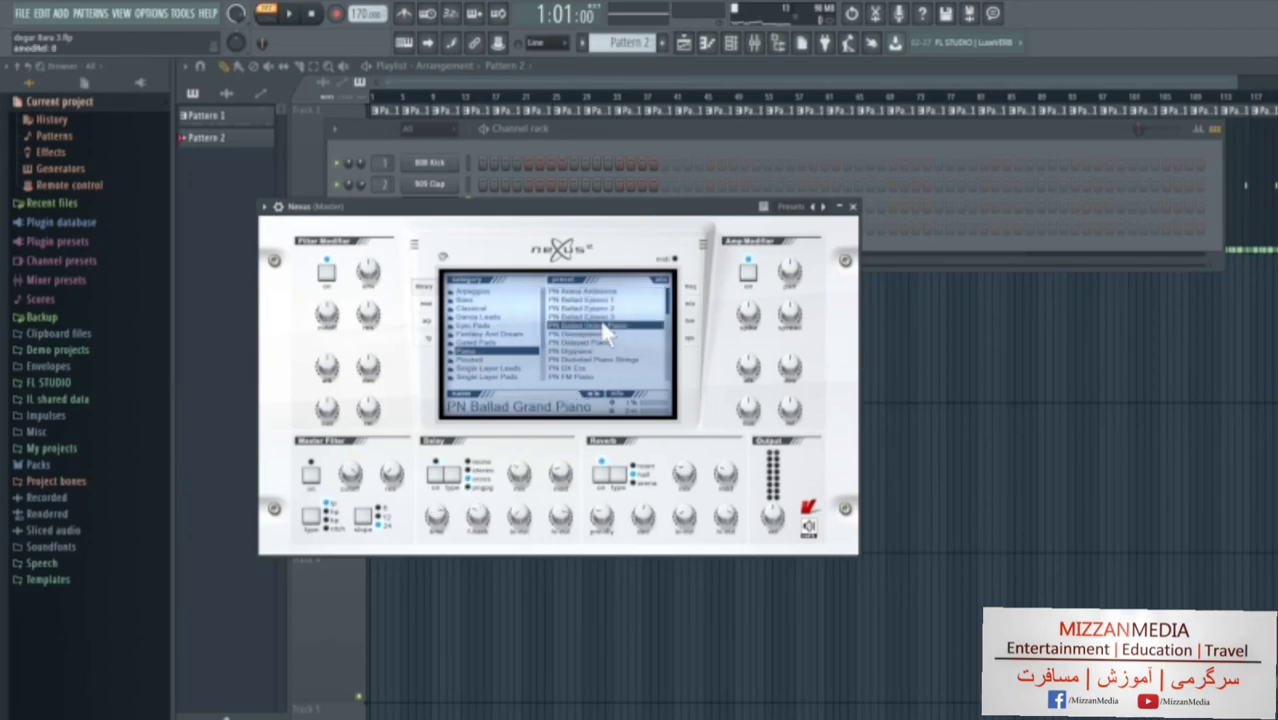
double_click(477, 366)
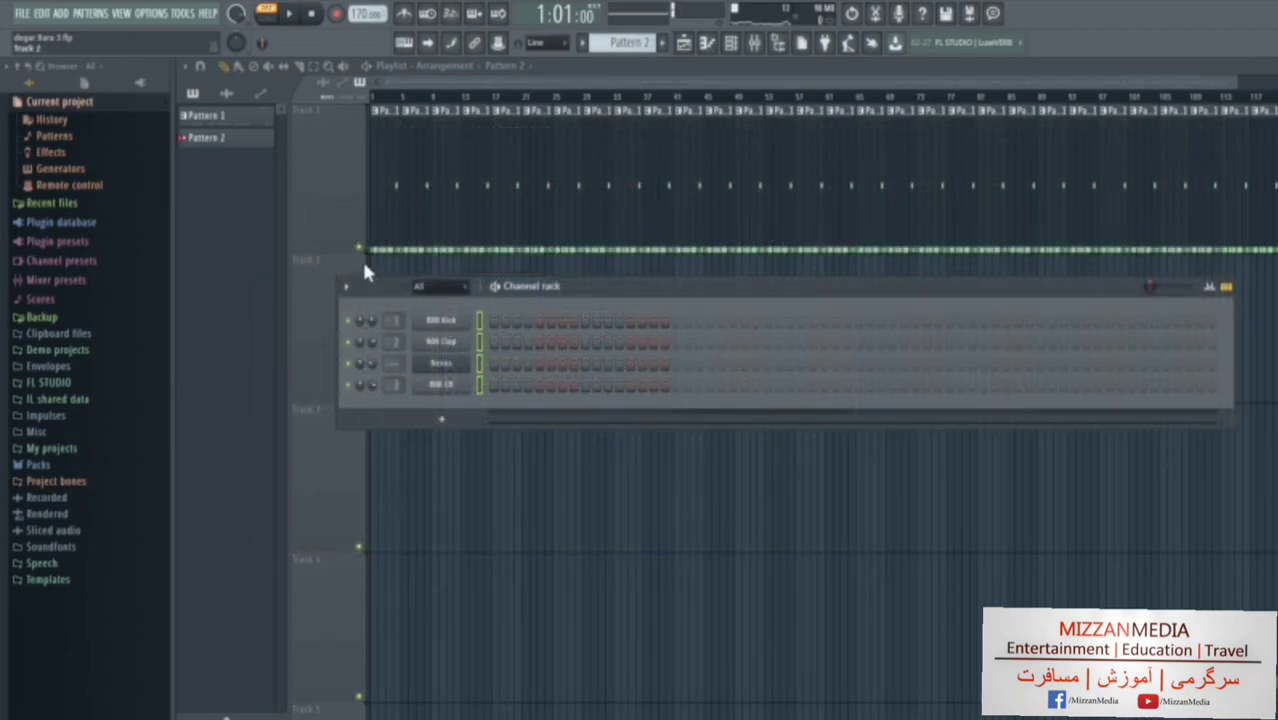
left_click(321, 120)
Record notes and automation of a Nexus piano melody into Pattern 2 over the drums, stopping at about bar 69.
left_click(336, 15)
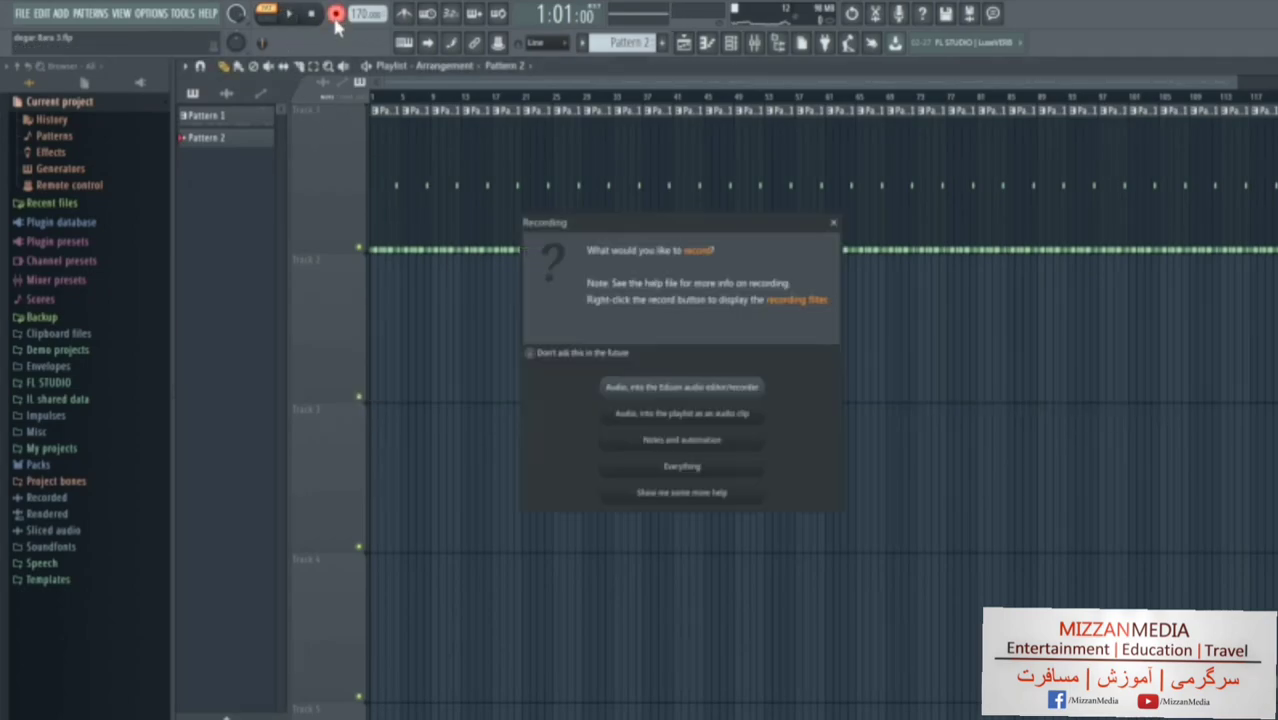
left_click(690, 442)
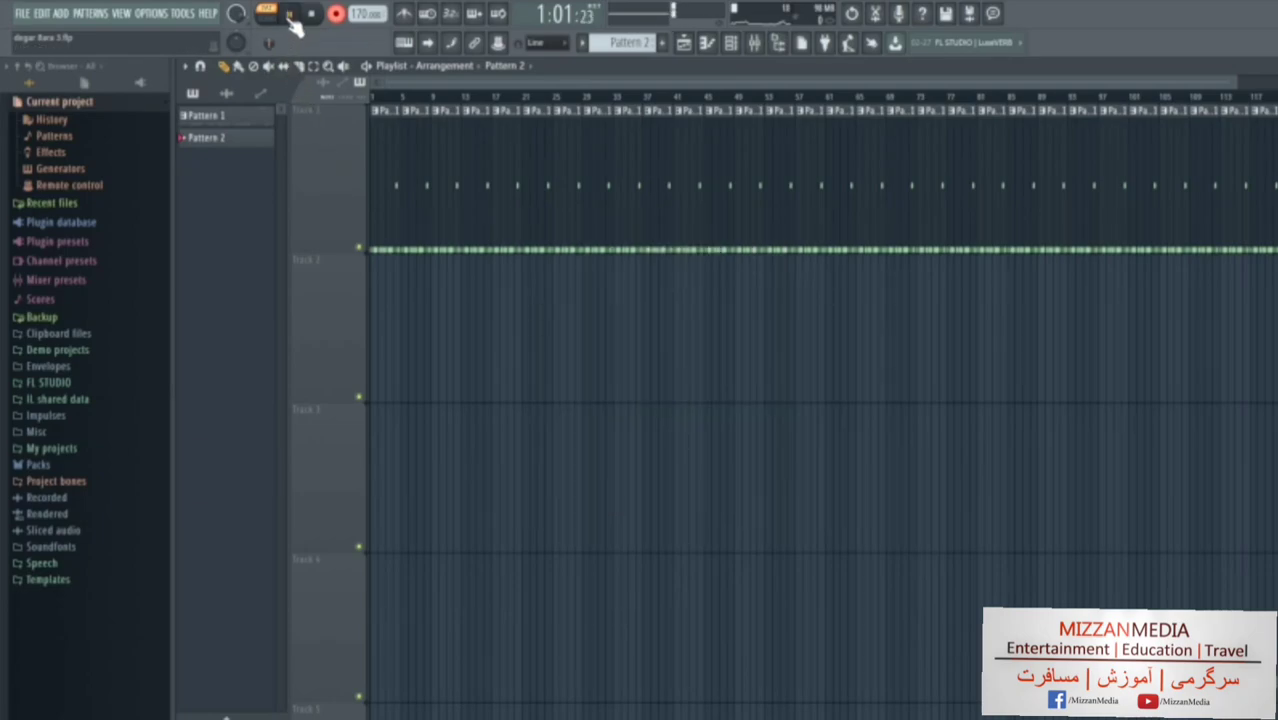
key("space")
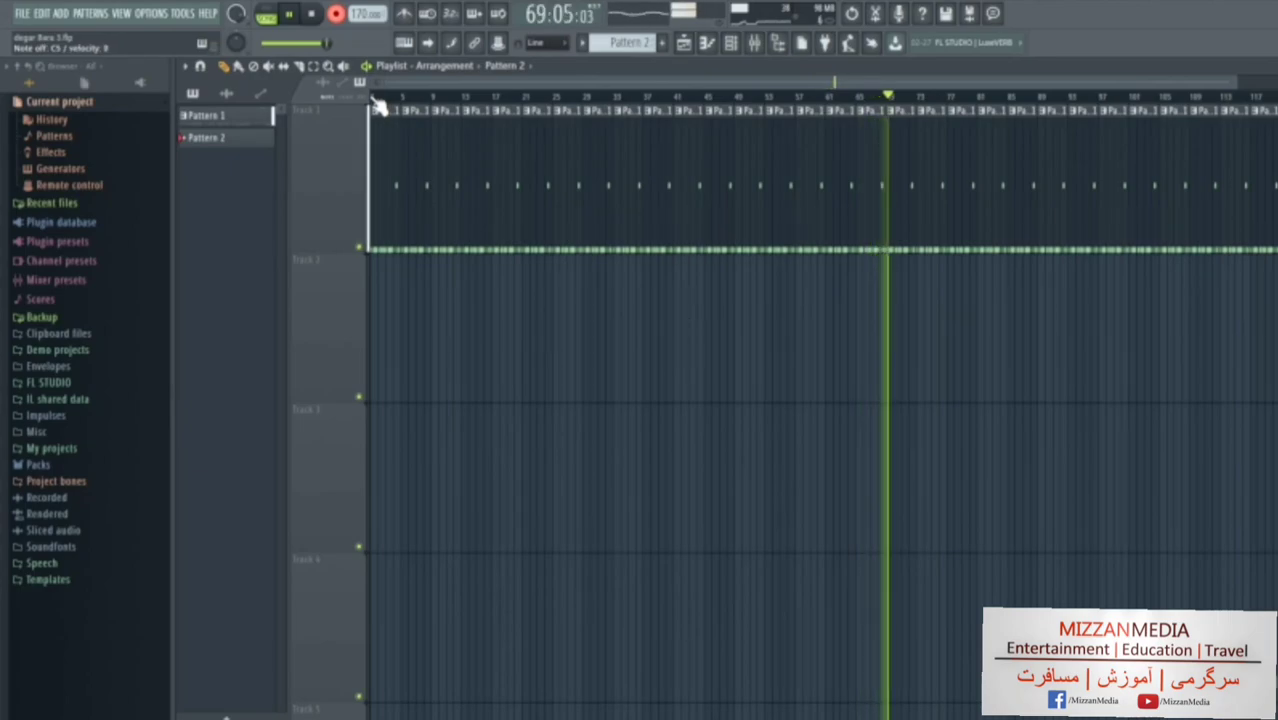
left_click(314, 28)
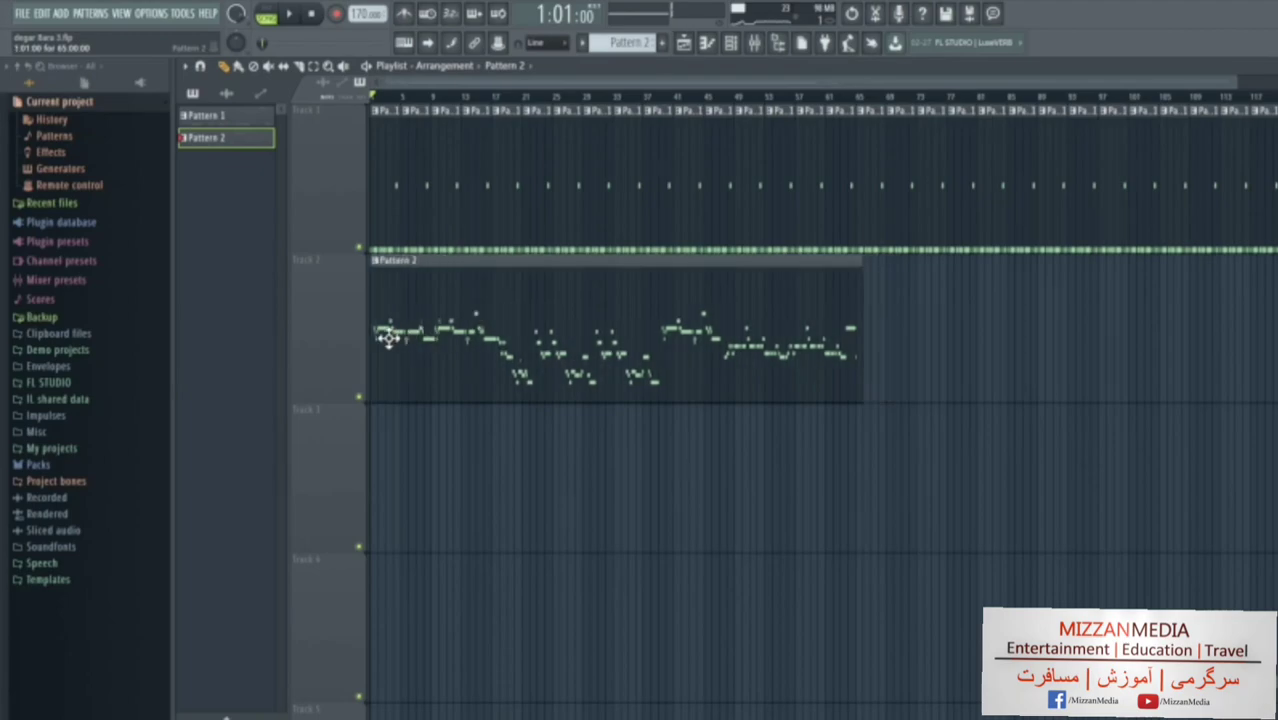
Quick quantize all recorded Nexus notes in the piano roll, and shorten the first note to end where the second begins.
double_click(516, 313)
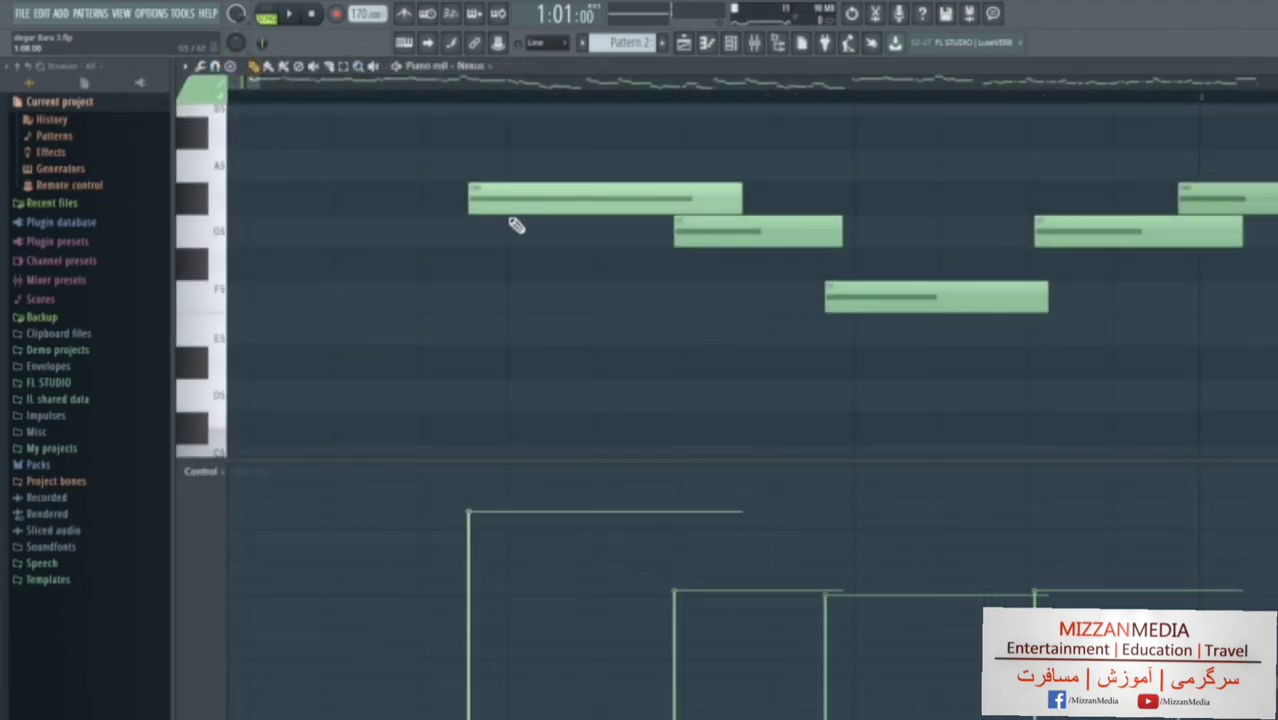
key("ctrl+a")
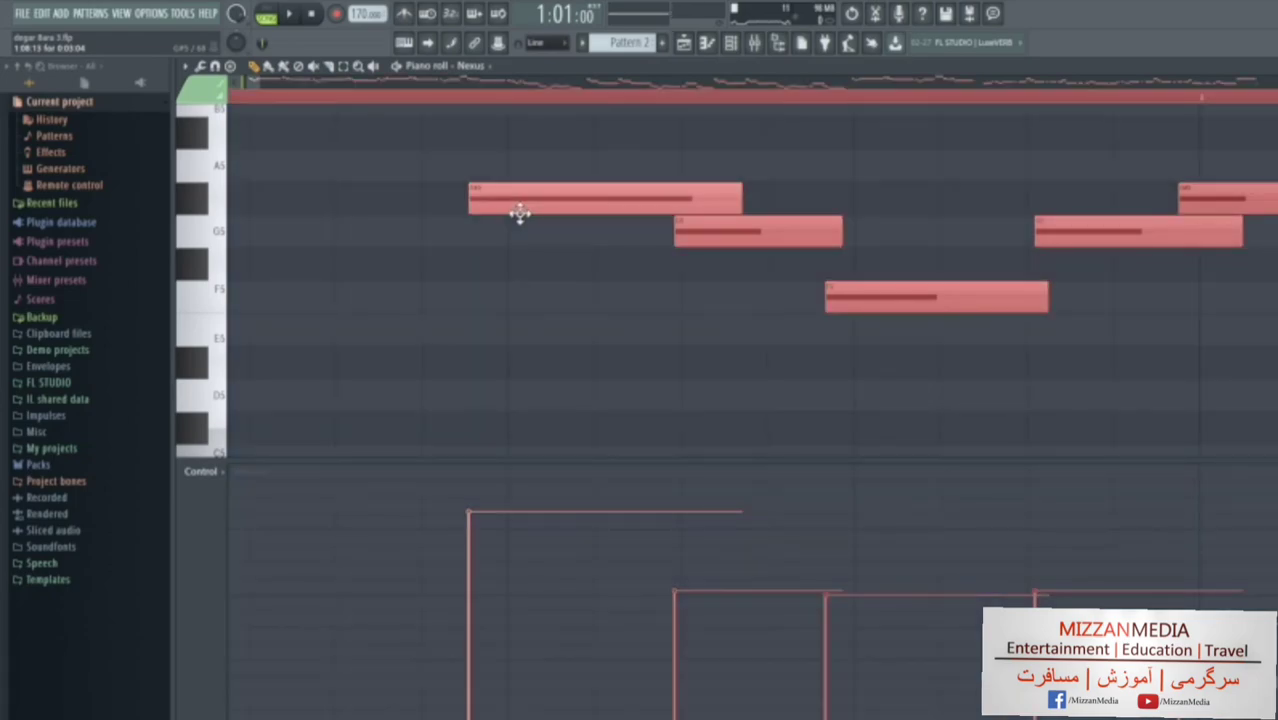
left_click(185, 67)
mouse_move(224, 116)
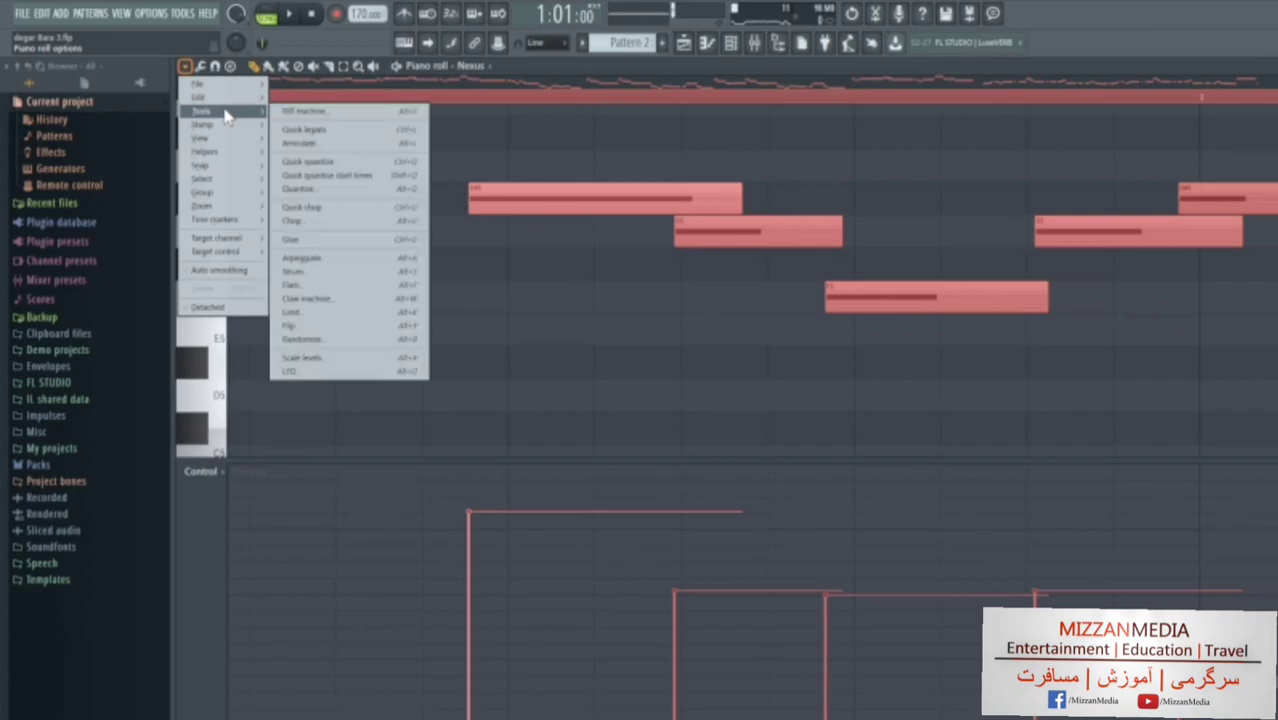
left_click(336, 164)
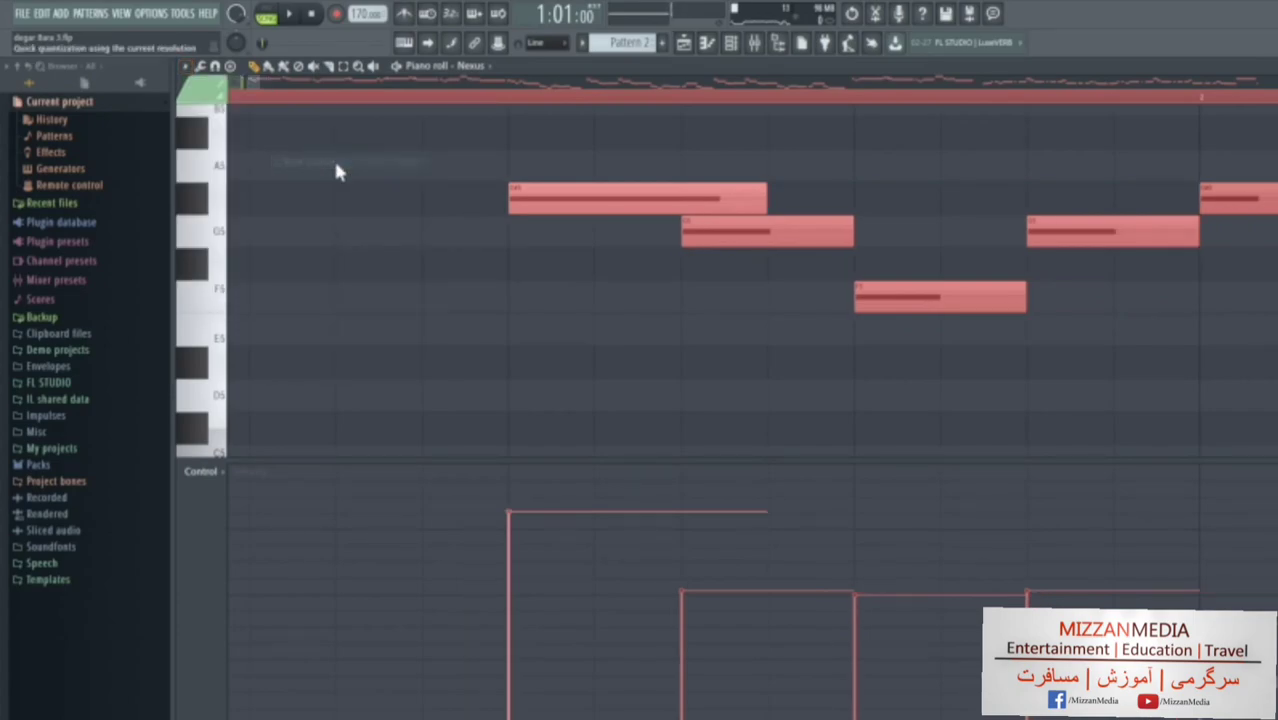
left_click(488, 229, "ctrl")
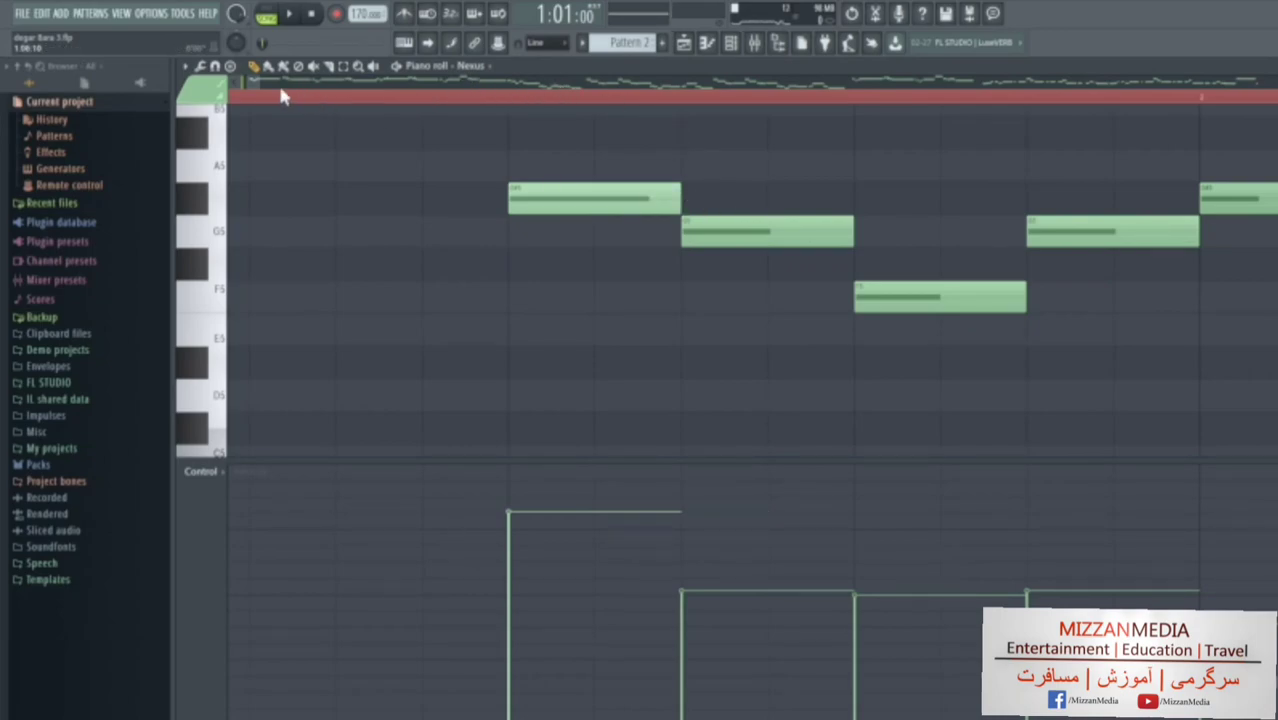
Move the A#5 and G#5 notes in bar 3 earlier so they follow the extended long G#5 without gaps, and audition the passage.
left_click_drag(261, 82, 292, 85)
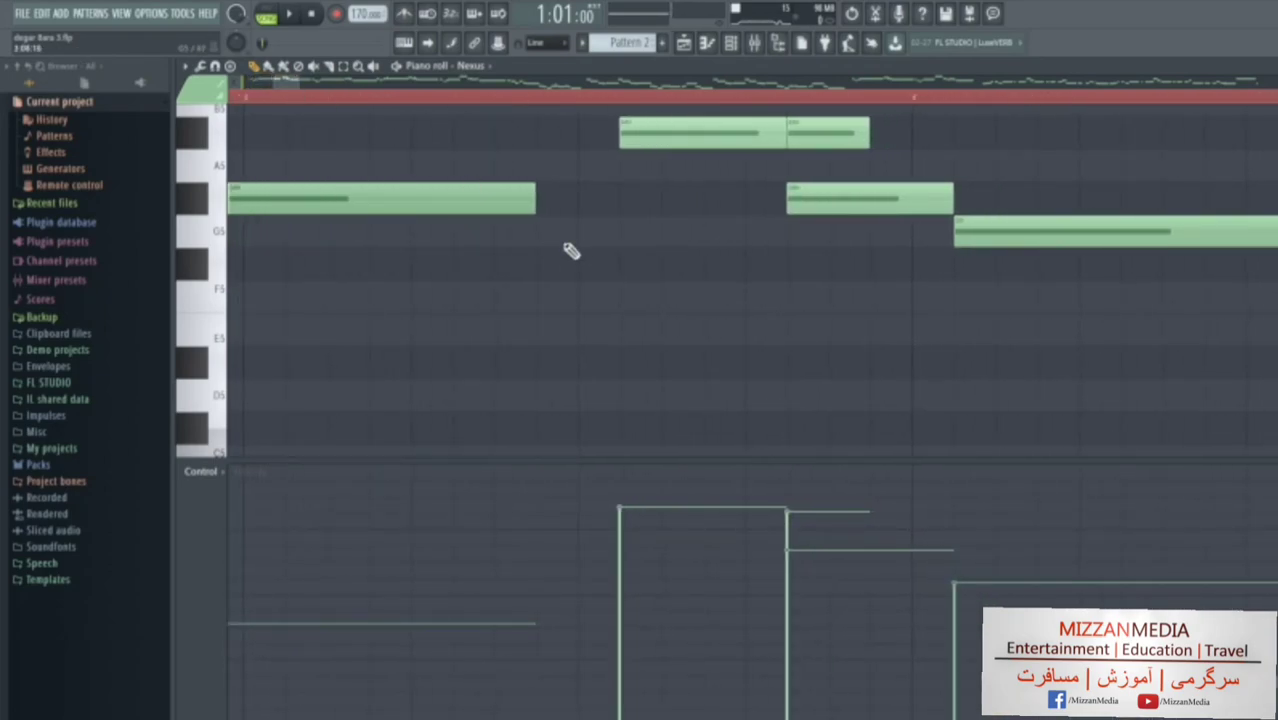
scroll(556, 262, "up", 3)
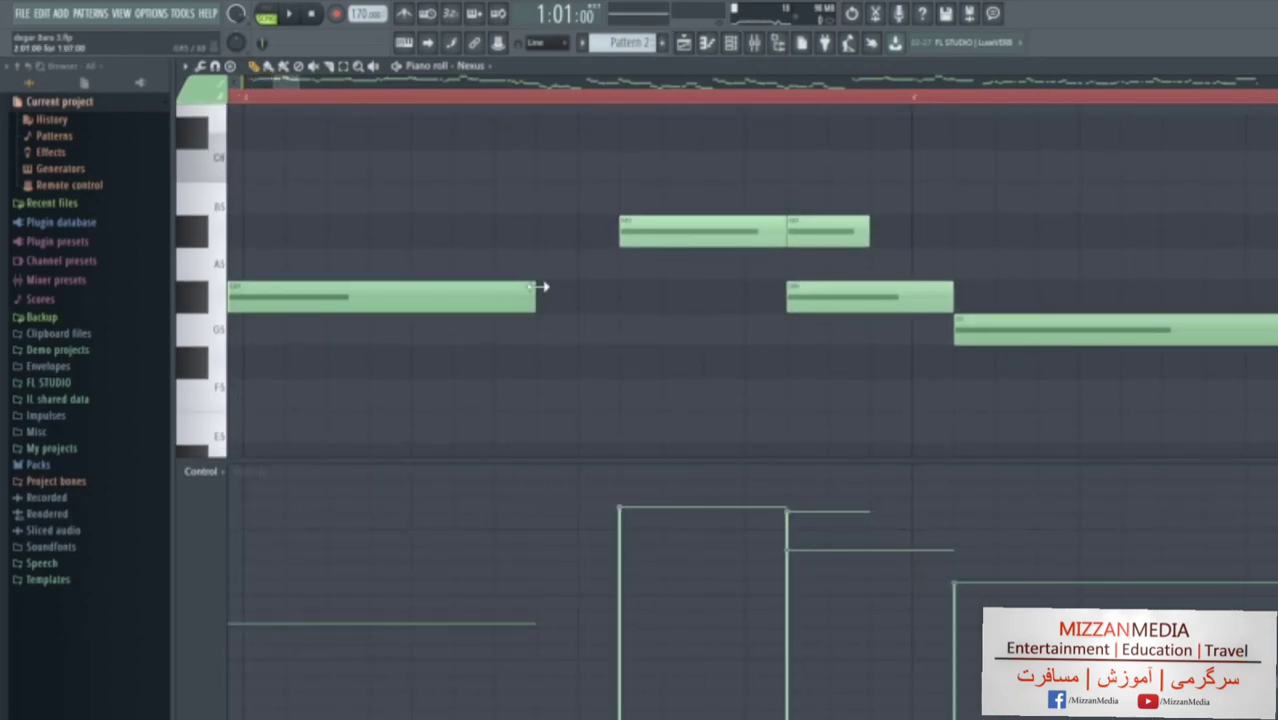
left_click_drag(685, 236, 644, 236)
left_click_drag(797, 236, 755, 236)
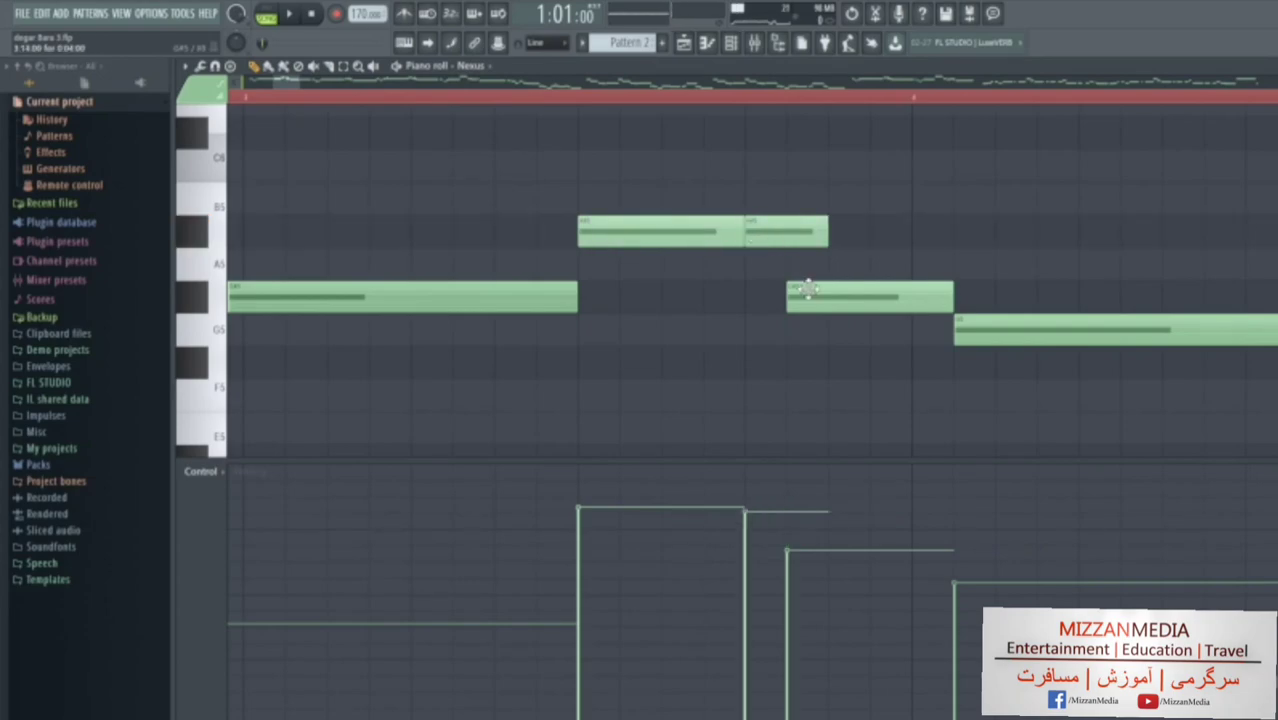
left_click_drag(802, 285, 842, 285)
left_click_drag(988, 297, 910, 297)
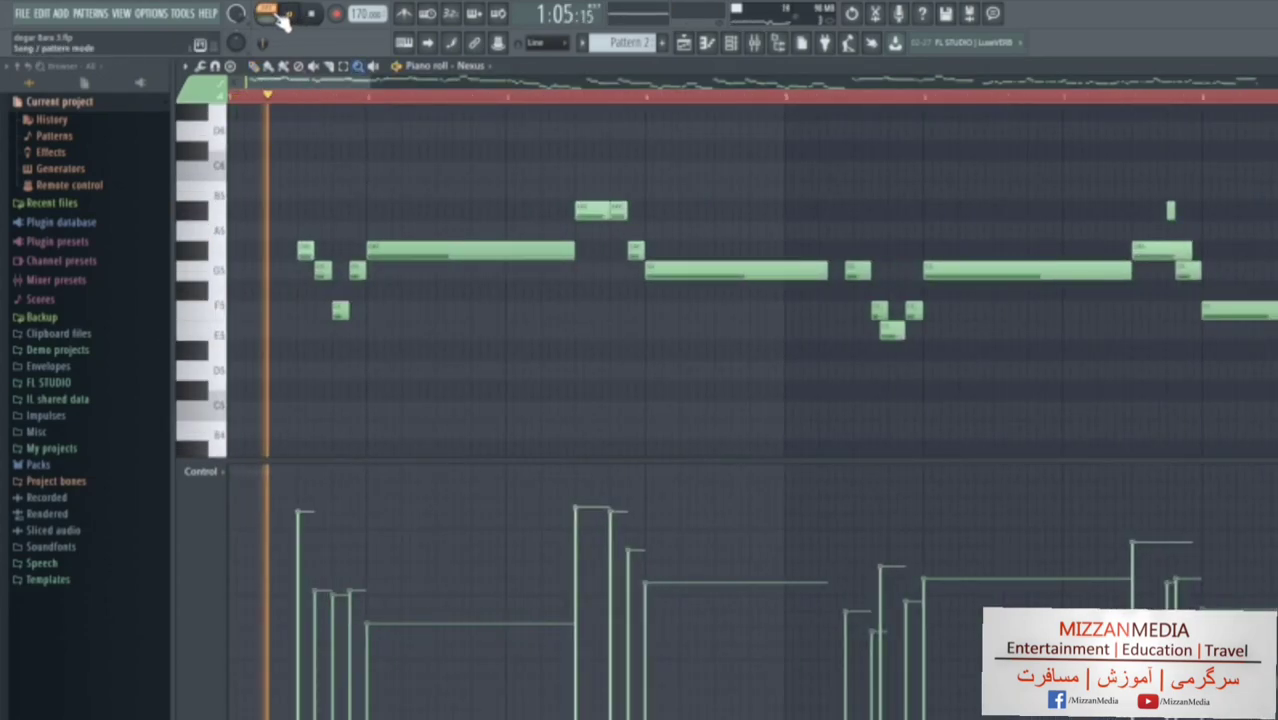
key("space")
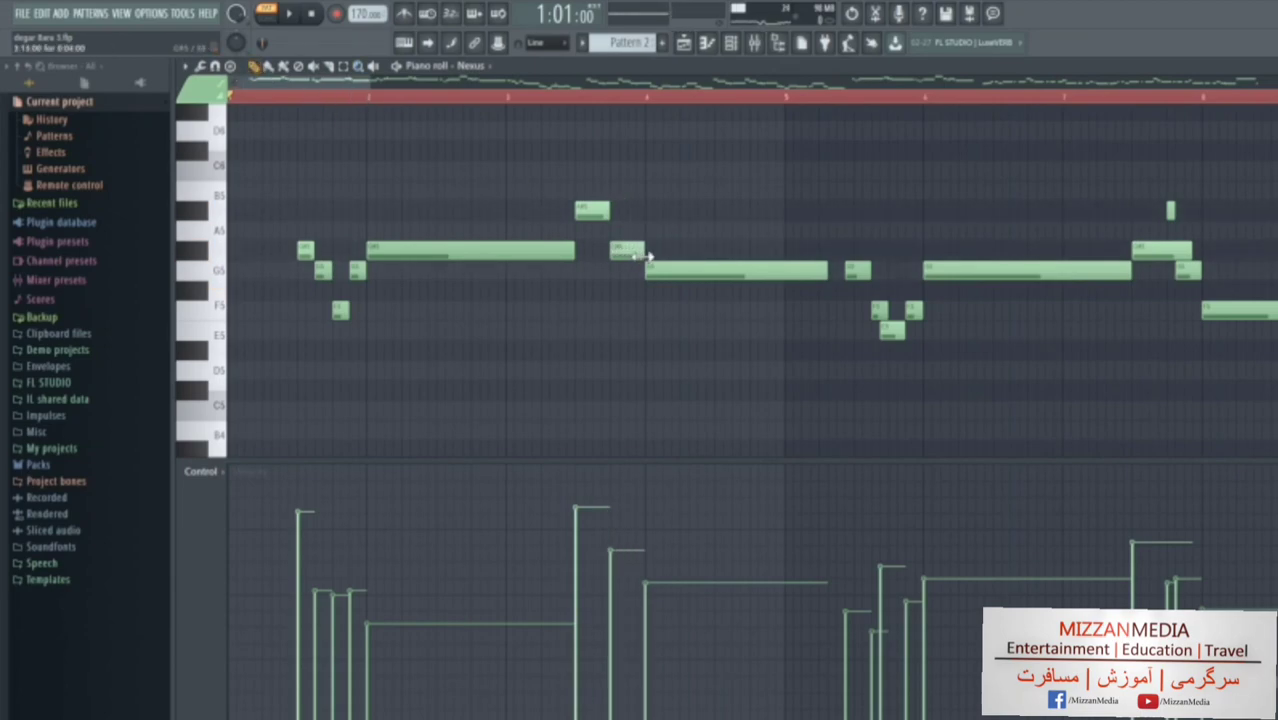
left_click(418, 119)
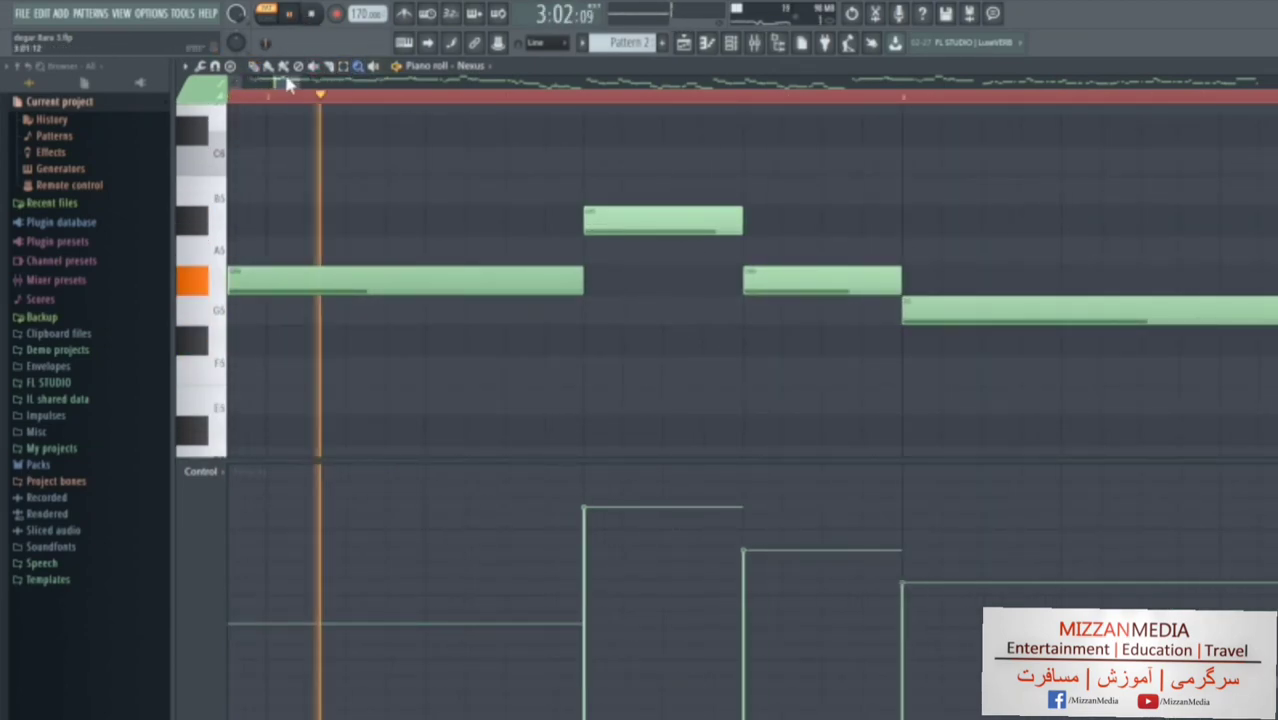
key("space")
Shift the G5 note in bar 5 earlier, and retime the following F5 and E5 notes to run end to end.
left_click(257, 68)
left_click_drag(480, 307, 440, 307)
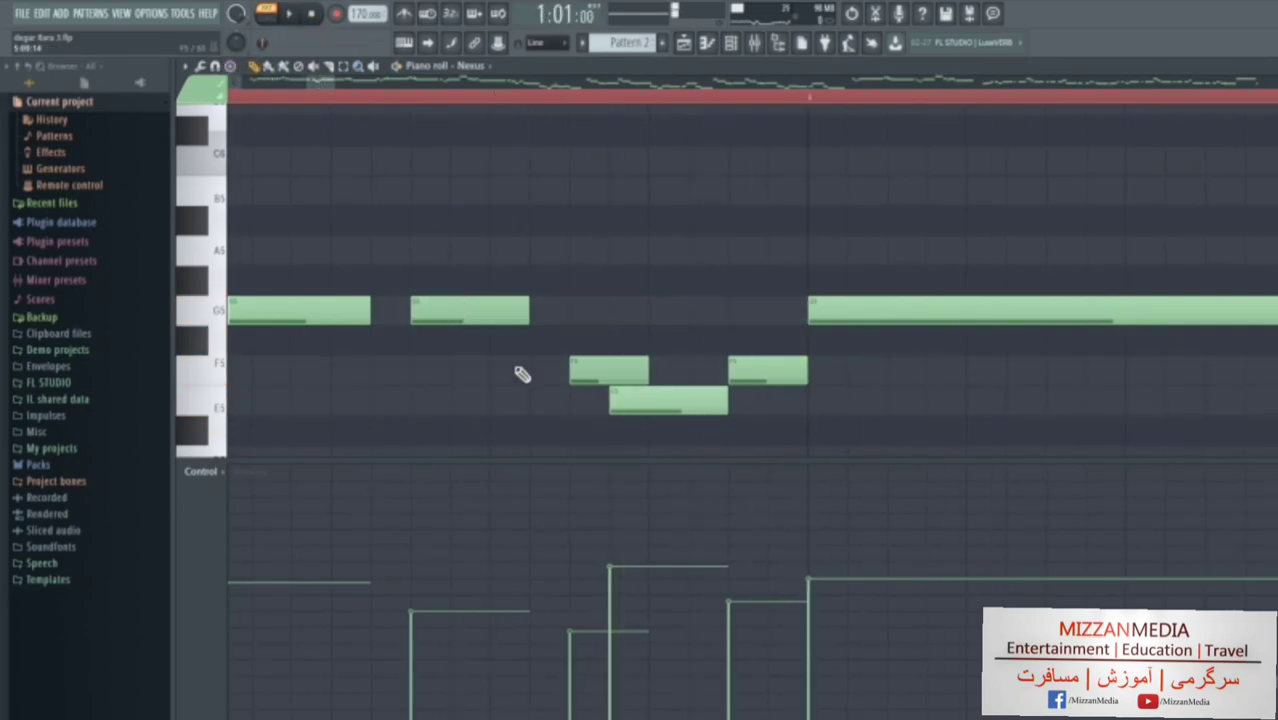
left_click_drag(592, 371, 552, 371)
left_click_drag(625, 400, 665, 400)
left_click_drag(766, 400, 738, 401)
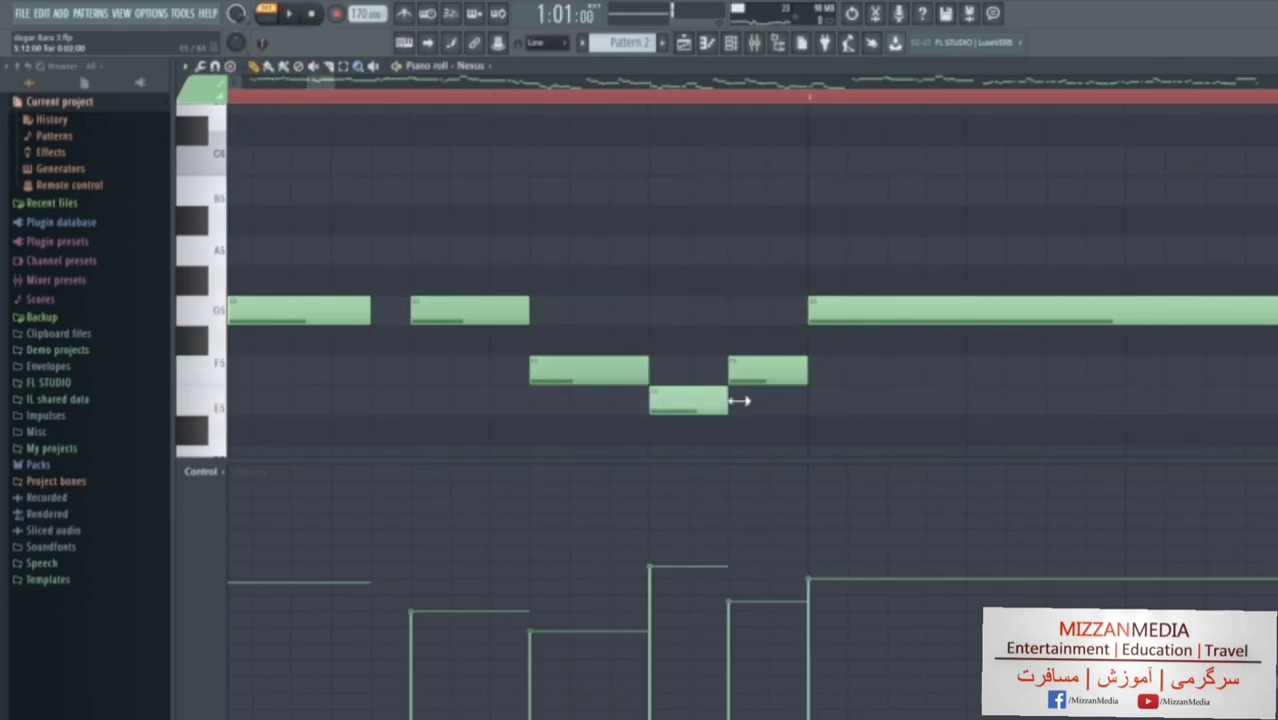
Audition bar 5, shift its E5 and F5 notes earlier, and shorten the last F5 so the long G5 follows directly.
left_click(296, 19)
key("space")
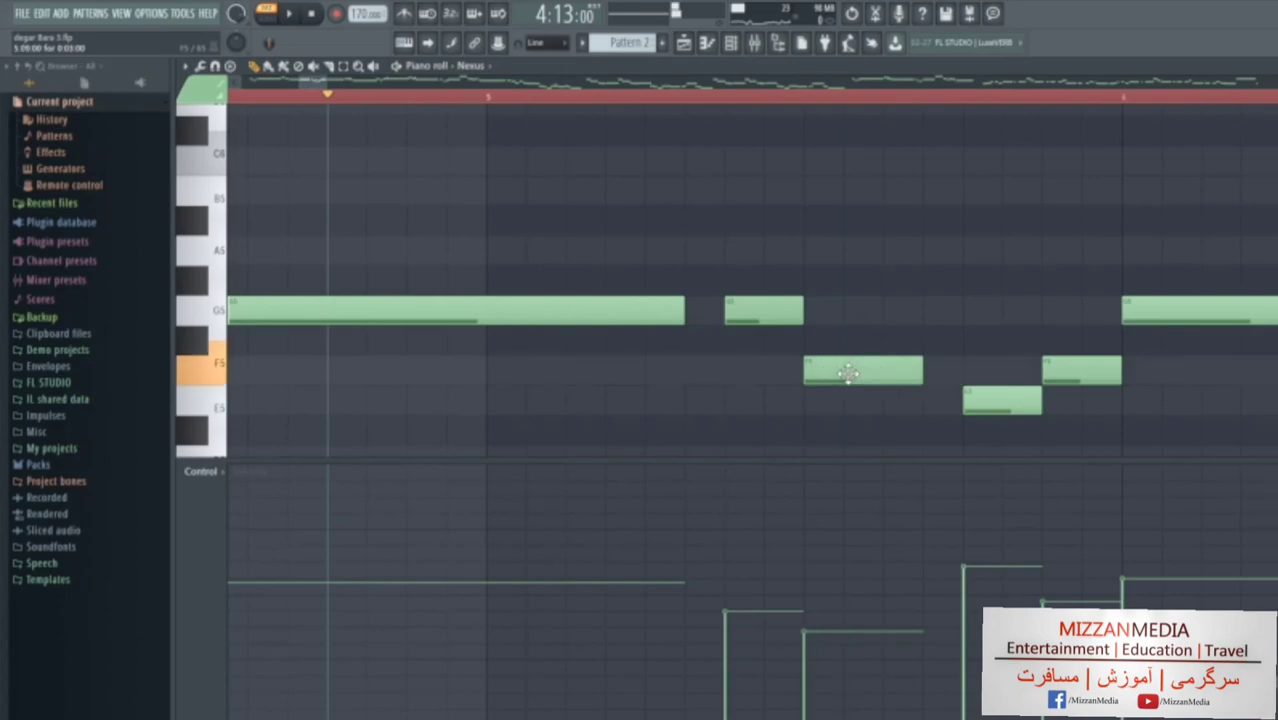
left_click_drag(985, 410, 905, 410)
left_click_drag(1066, 378, 987, 378)
key("space")
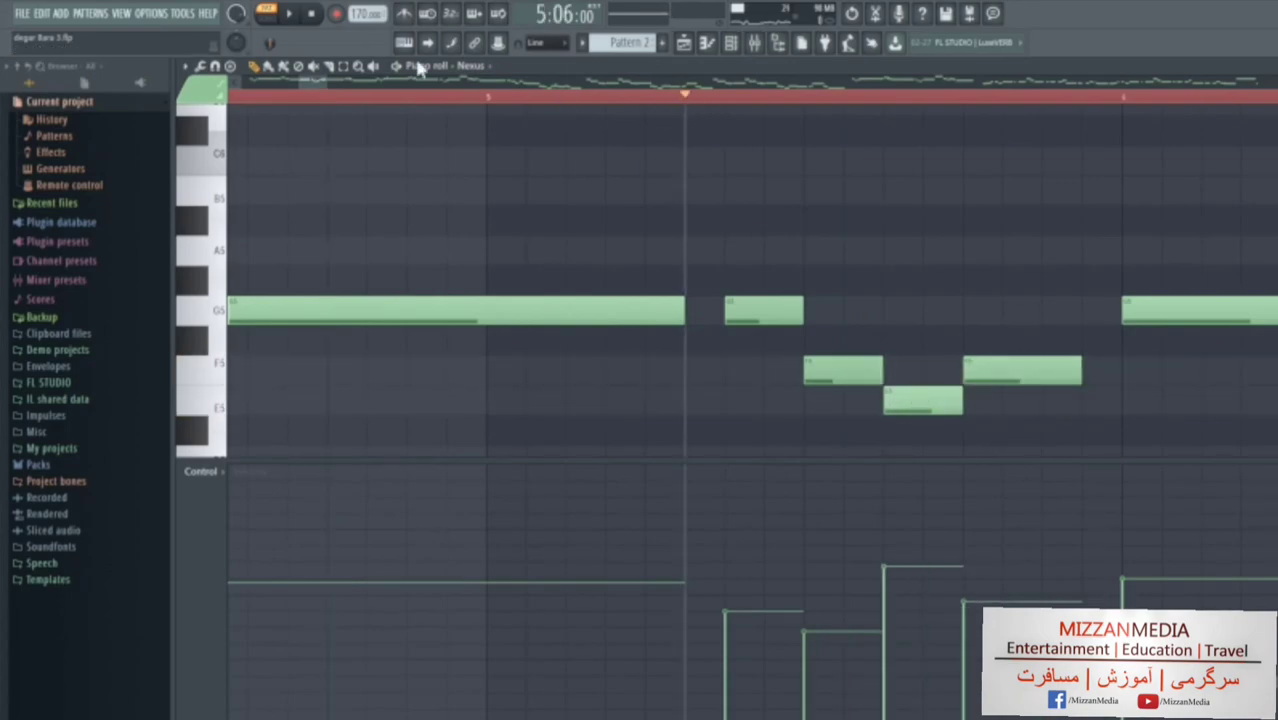
left_click(312, 14)
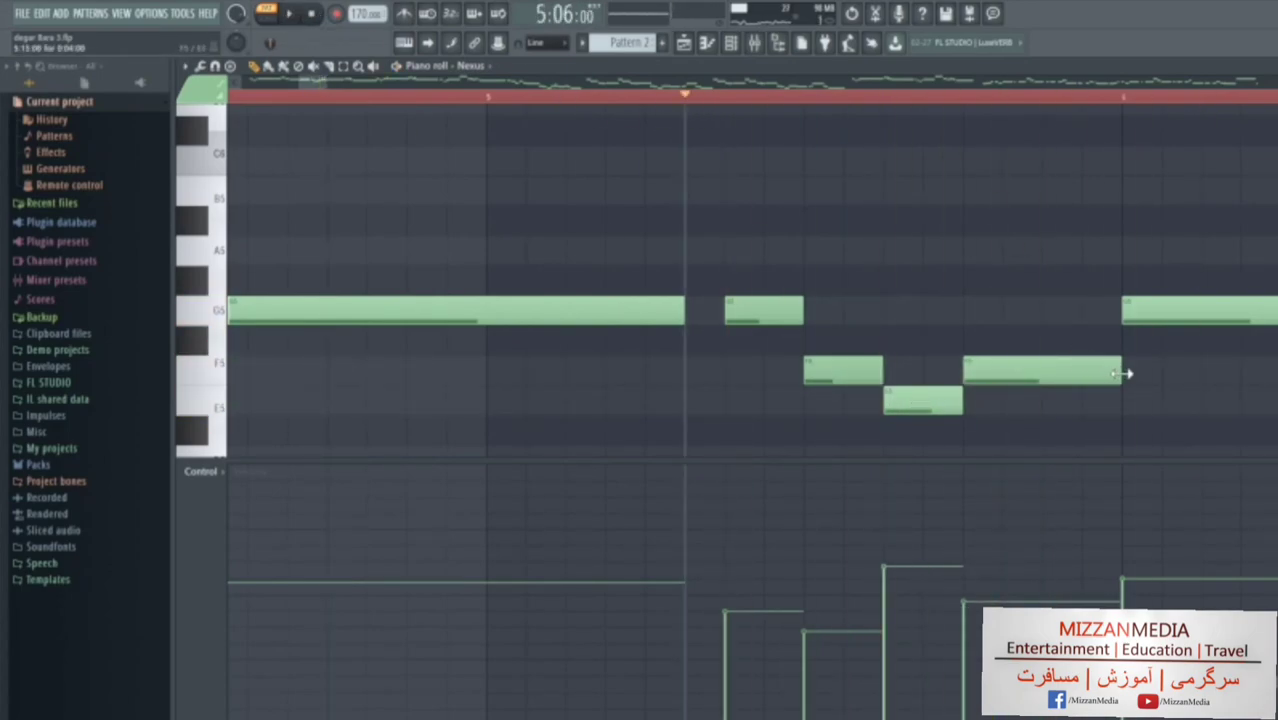
left_click_drag(1119, 371, 1040, 371)
left_click_drag(1243, 303, 1164, 303)
Retime the notes in bar 7 by moving the G#5, G5 and long F5 earlier and adjusting their lengths to close the gaps.
left_click(291, 17)
left_click(331, 82)
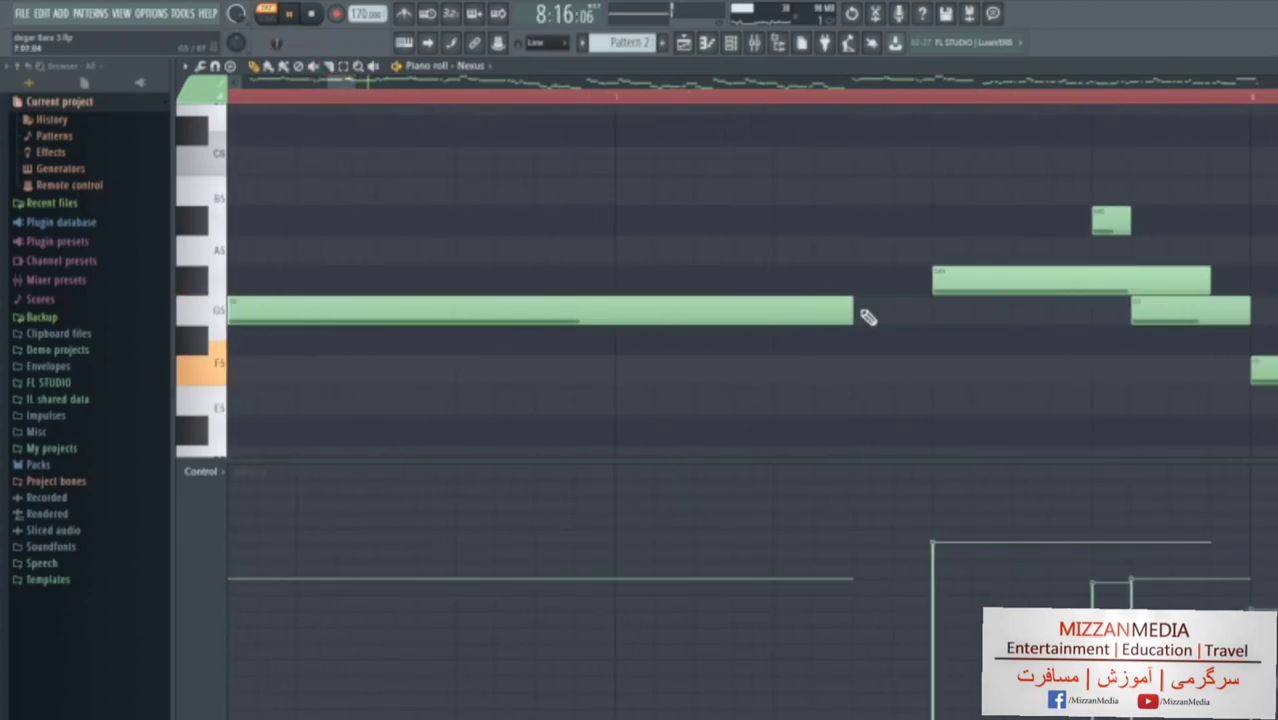
left_click_drag(991, 278, 832, 278)
left_click_drag(1050, 280, 930, 280)
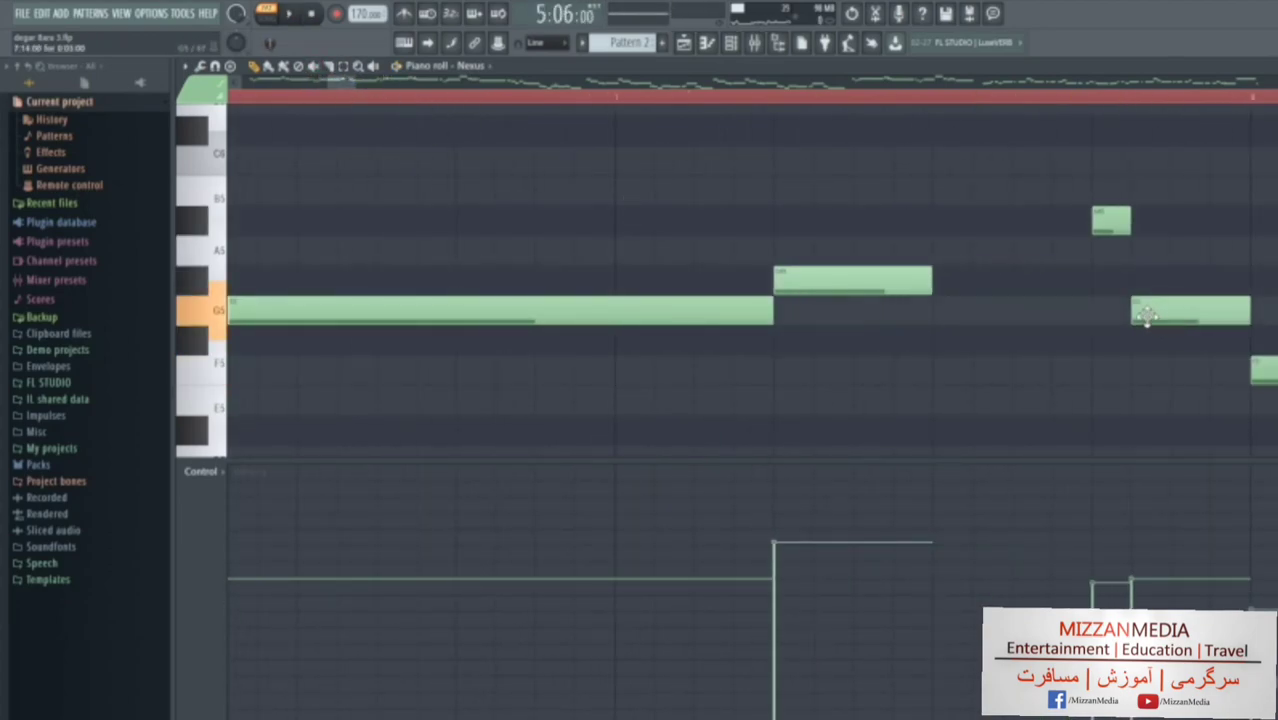
left_click_drag(1155, 312, 956, 312)
left_click_drag(1050, 312, 1092, 312)
left_click_drag(1258, 370, 1100, 370)
Play the edited Nexus melody from the beginning with more bars in view, then stop playback.
left_click_drag(355, 83, 473, 94)
left_click(312, 14)
left_click(290, 14)
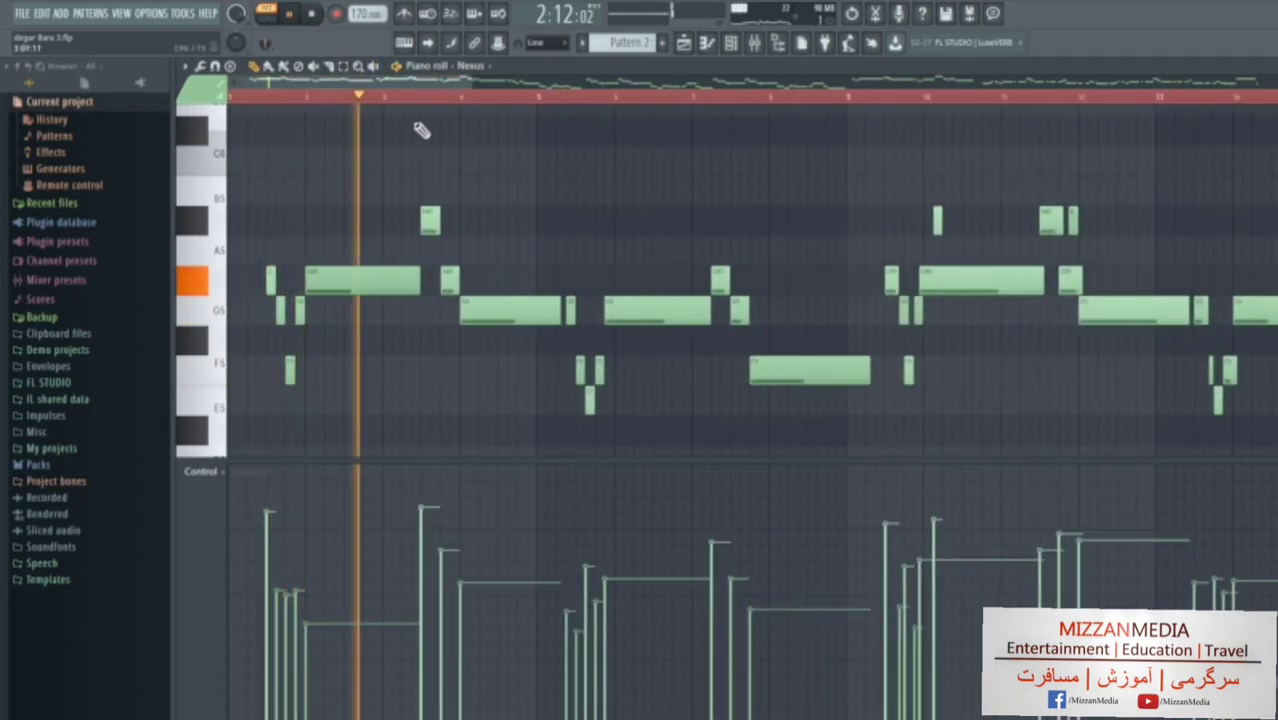
left_click(311, 15)
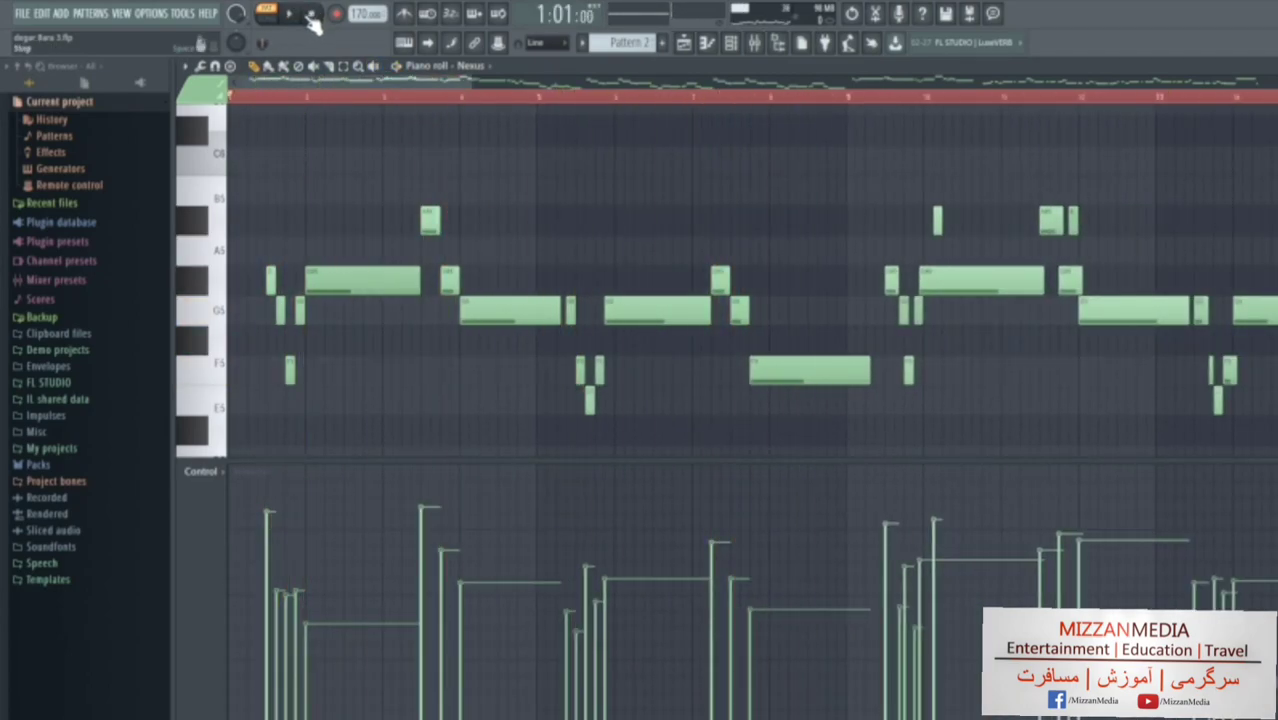
Move the notes of bars 5 and 6 later so the long G5 starts on bar 6, and shift the following notes to start F5 on bar 8.
left_click_drag(565, 265, 636, 436)
left_click_drag(628, 311, 637, 311)
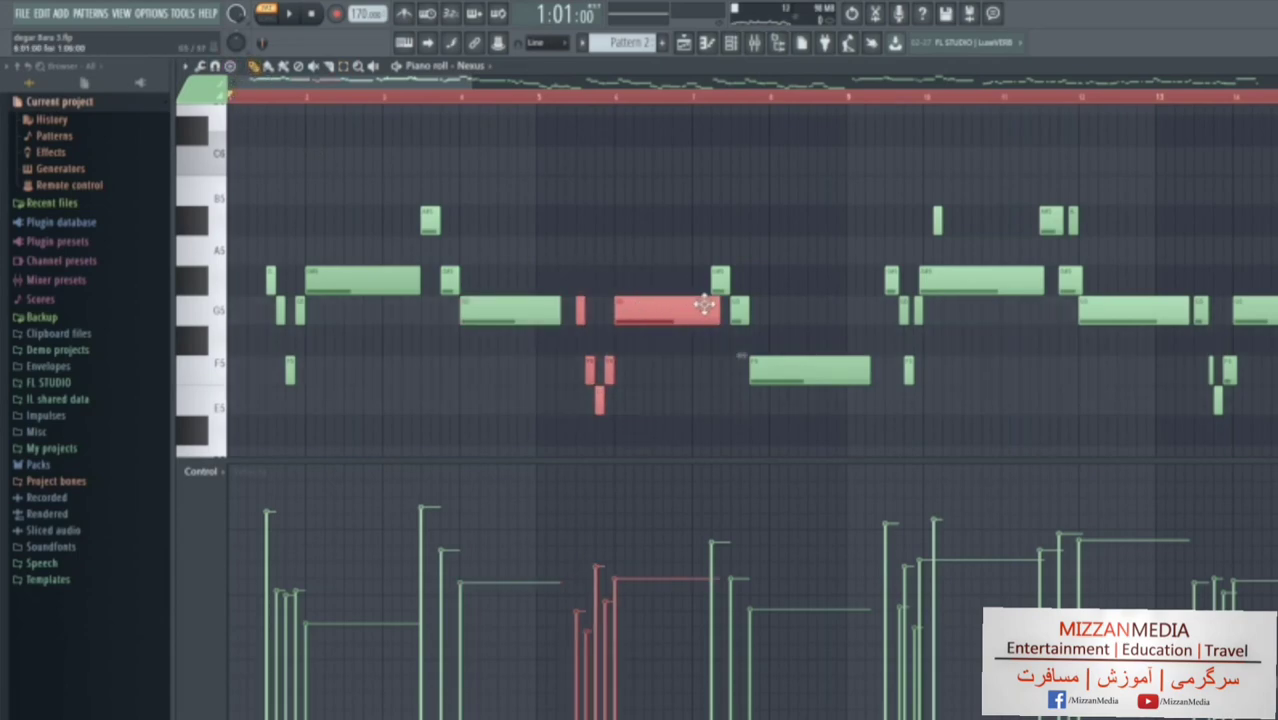
left_click(710, 326)
left_click_drag(771, 372, 790, 372)
left_click_drag(745, 313, 739, 281)
Delete the melody notes from the end of bar 8 through bar 14, keeping the C6 and the notes after it.
scroll(668, 160, "right", 3)
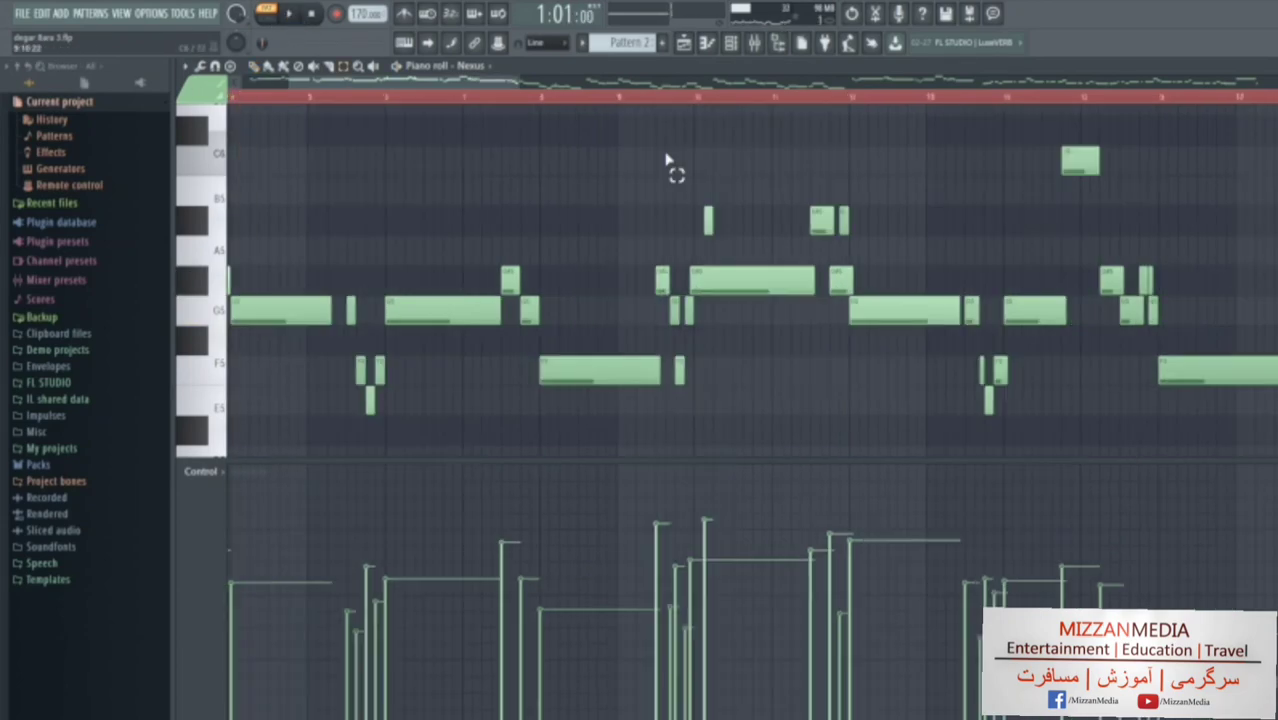
left_click_drag(676, 253, 1018, 412)
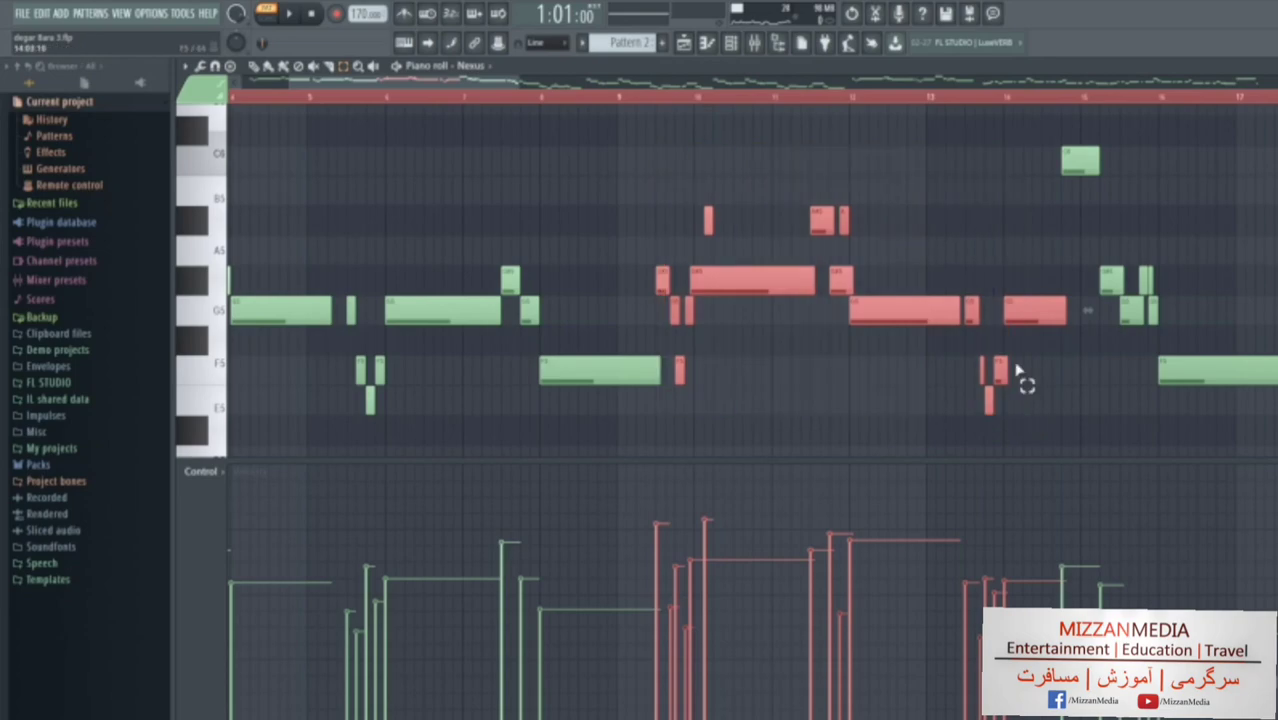
key("Delete")
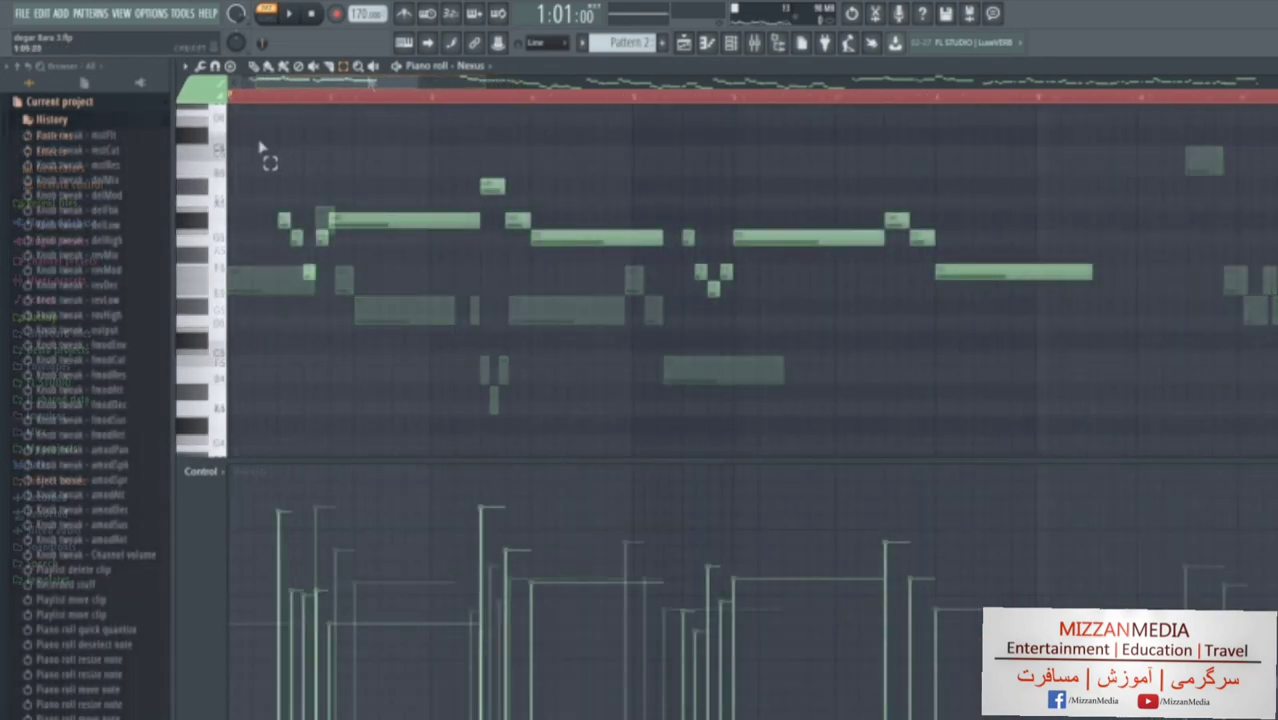
Duplicate the melody notes of bars 1 to 6 and place the copy around the start of bar 9.
left_click_drag(257, 126, 793, 333)
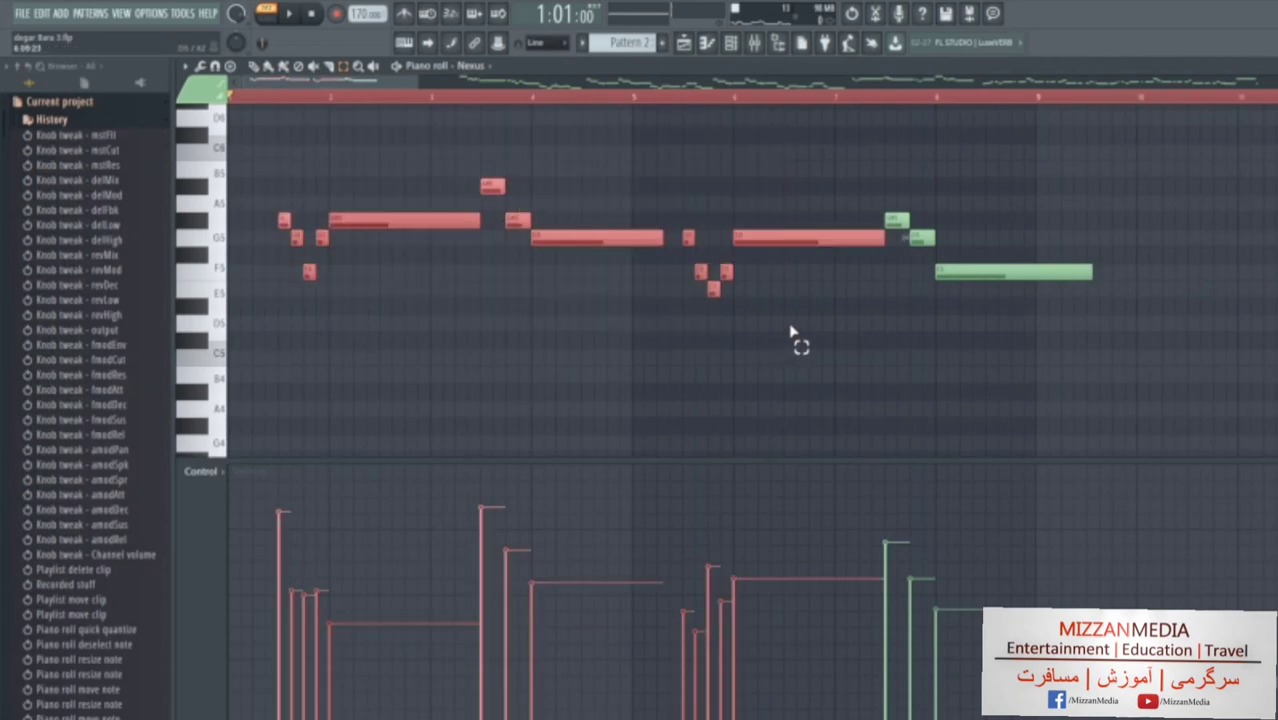
key("shift+Right")
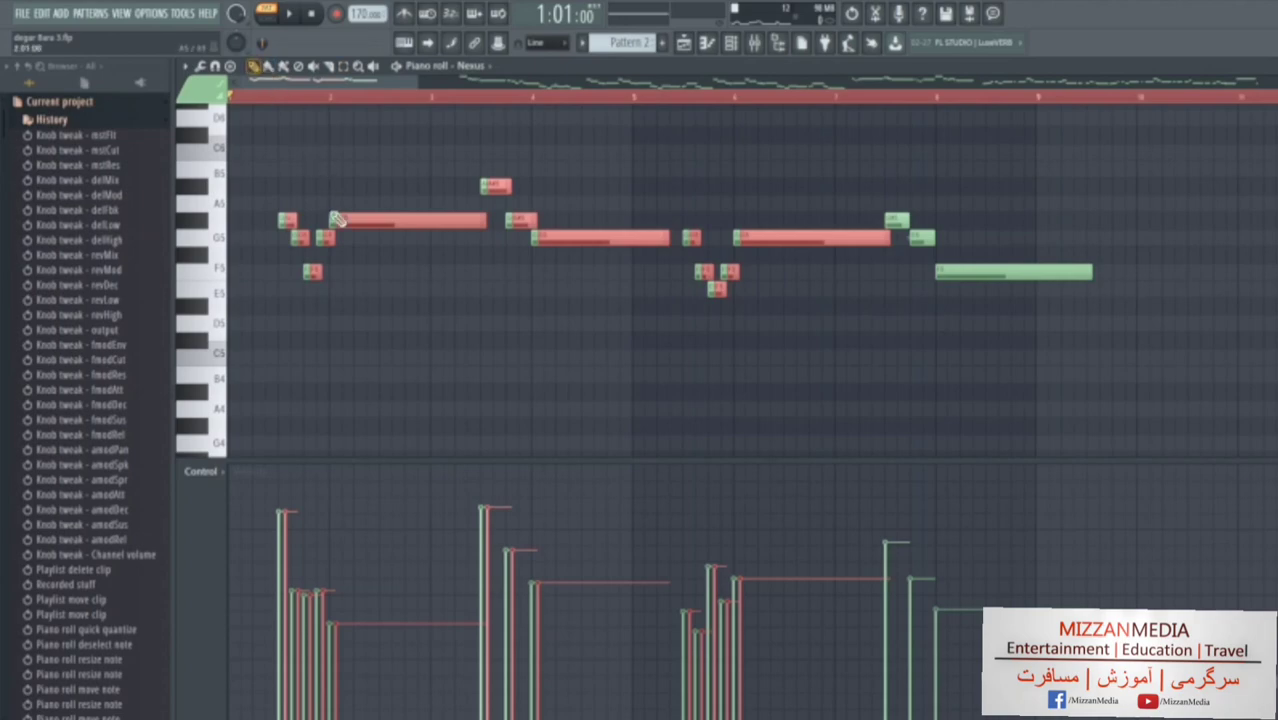
mouse_move(355, 222)
left_mouse_down()
mouse_move(605, 177)
mouse_move(1021, 205)
mouse_move(1127, 248)
mouse_move(1175, 238)
mouse_move(1148, 237)
left_mouse_up()
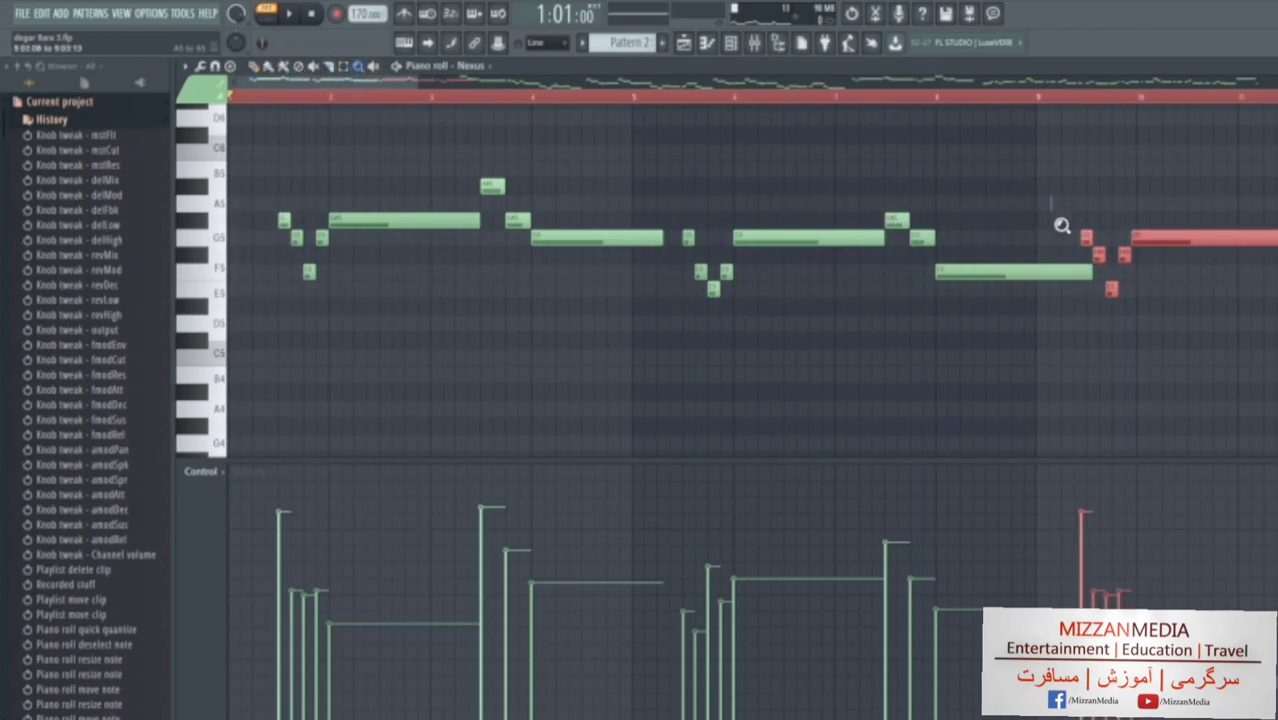
Shift the copied phrase later so its long note starts on bar 10, and shorten the long F5 to end at the phrase's first note.
left_click_drag(1062, 226, 1150, 350)
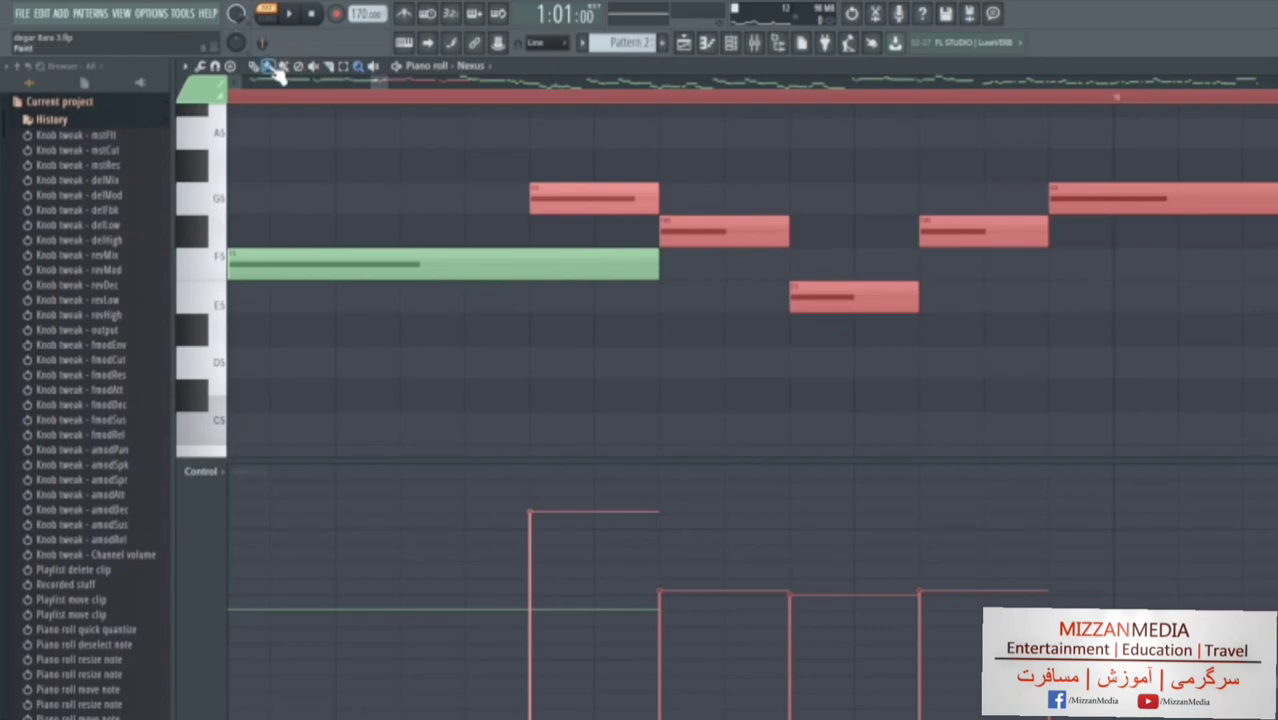
left_click_drag(544, 193, 647, 194)
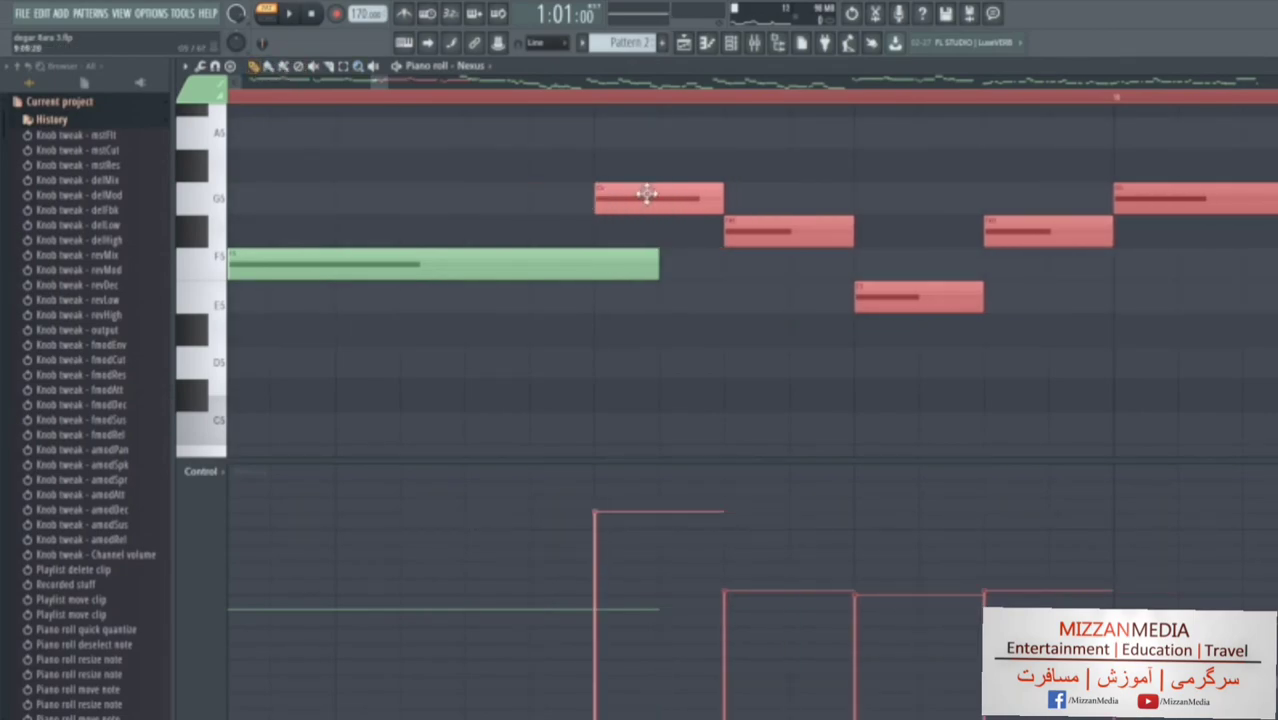
left_click(659, 266)
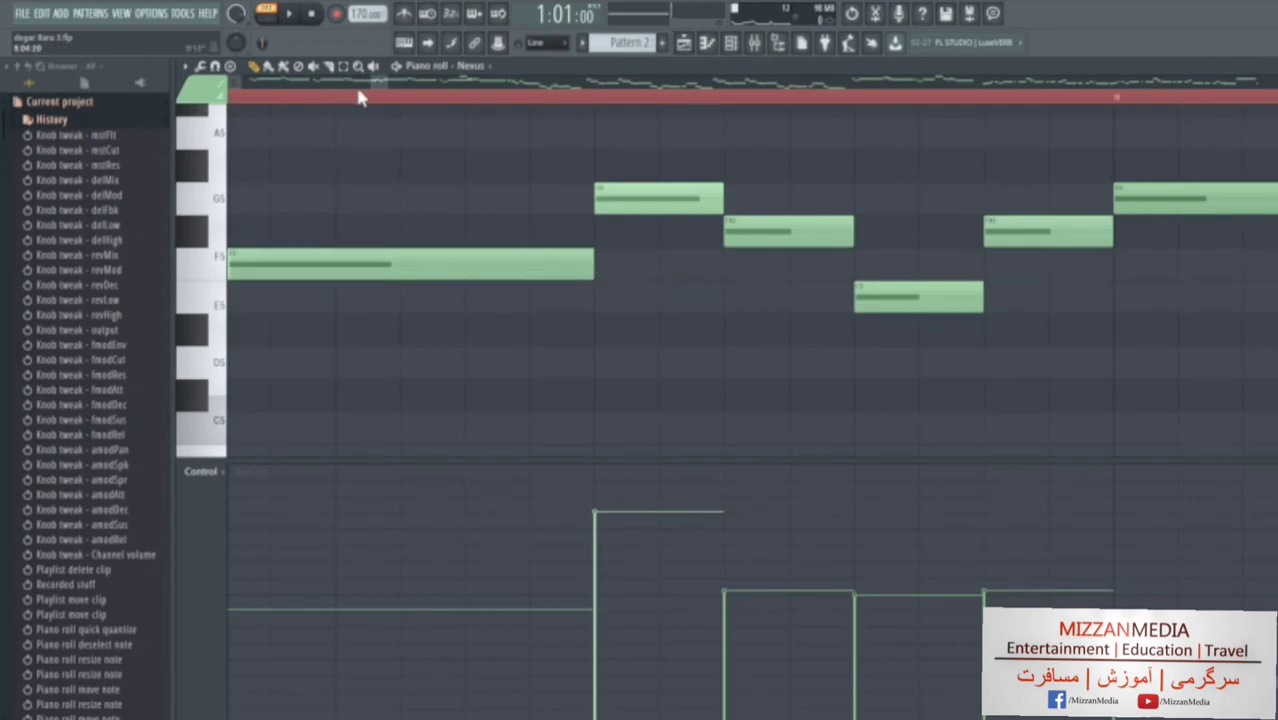
left_click_drag(388, 83, 564, 85)
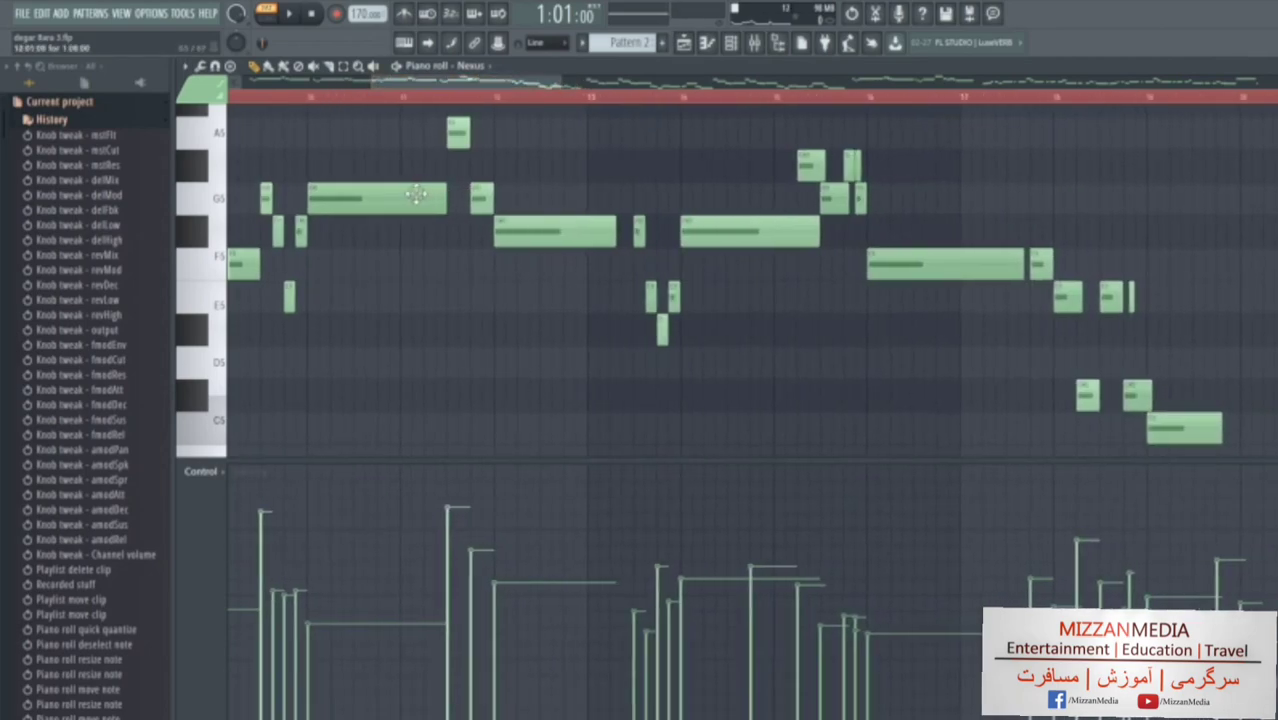
scroll(454, 235, "up", 2)
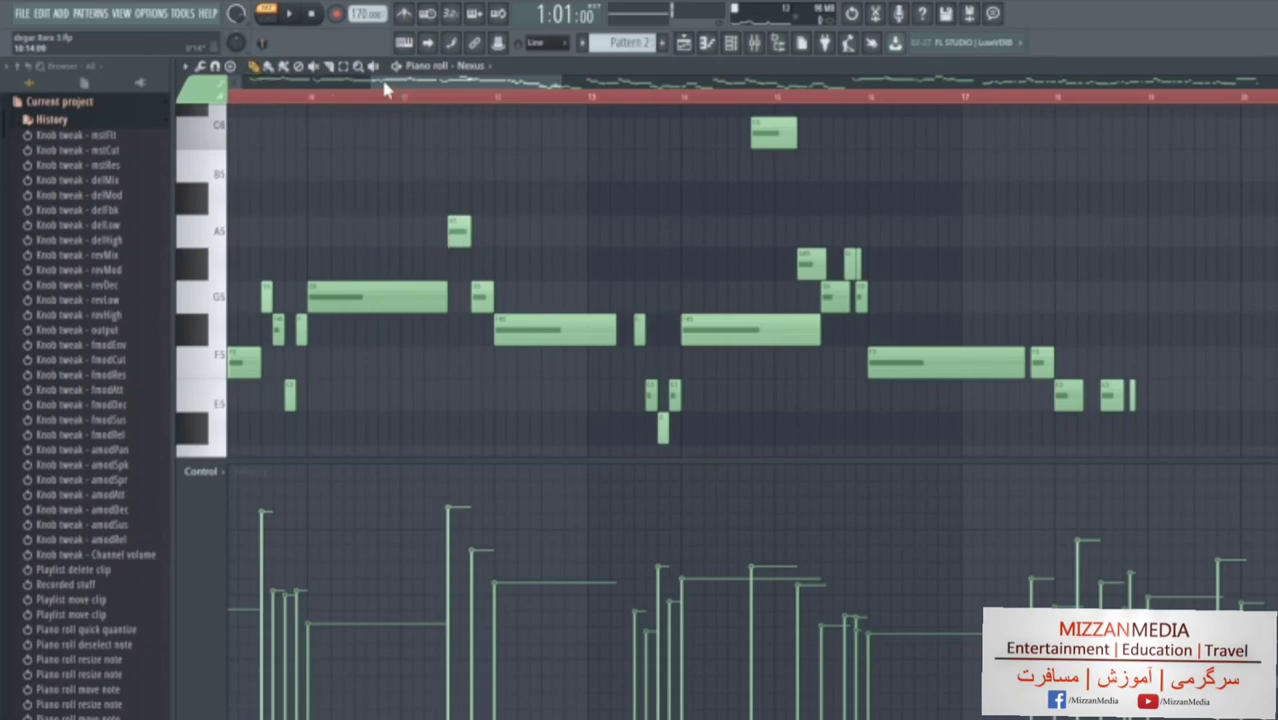
left_click_drag(372, 82, 244, 83)
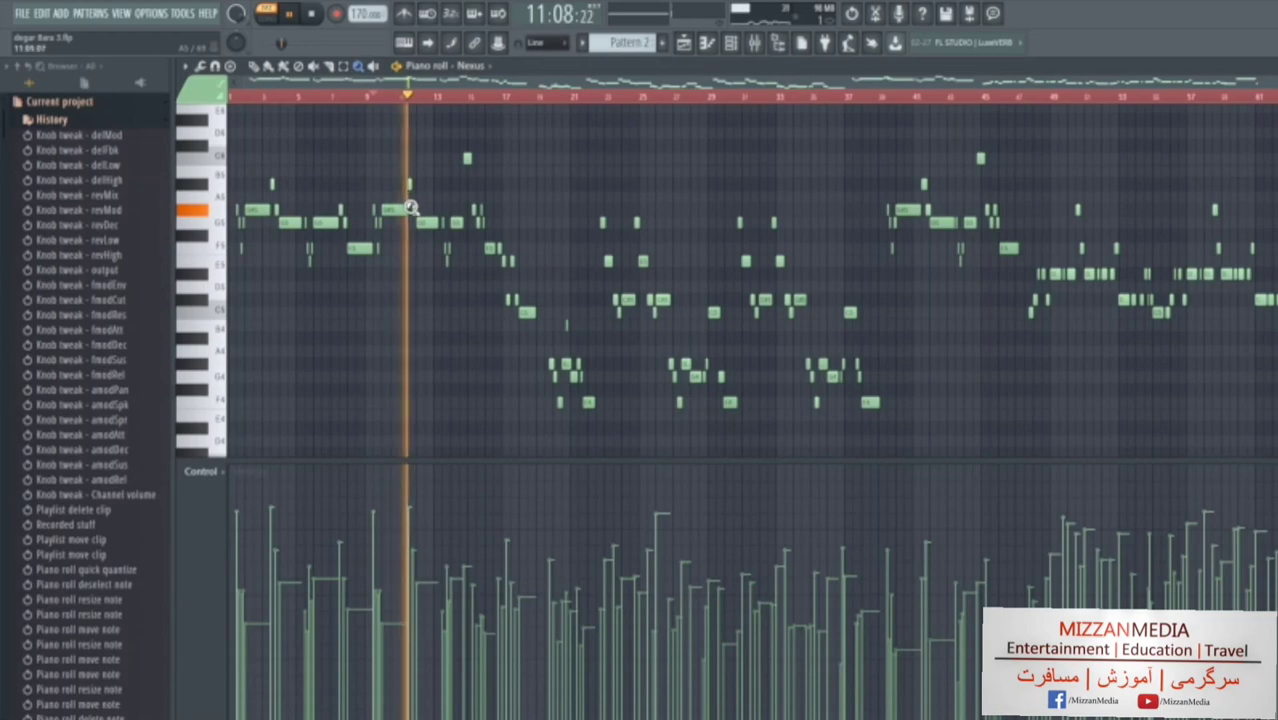
Copy the melody of bars 1 to 18 from Pattern 2 into the empty Nexus piano roll of Pattern 3.
left_click_drag(438, 140, 562, 365)
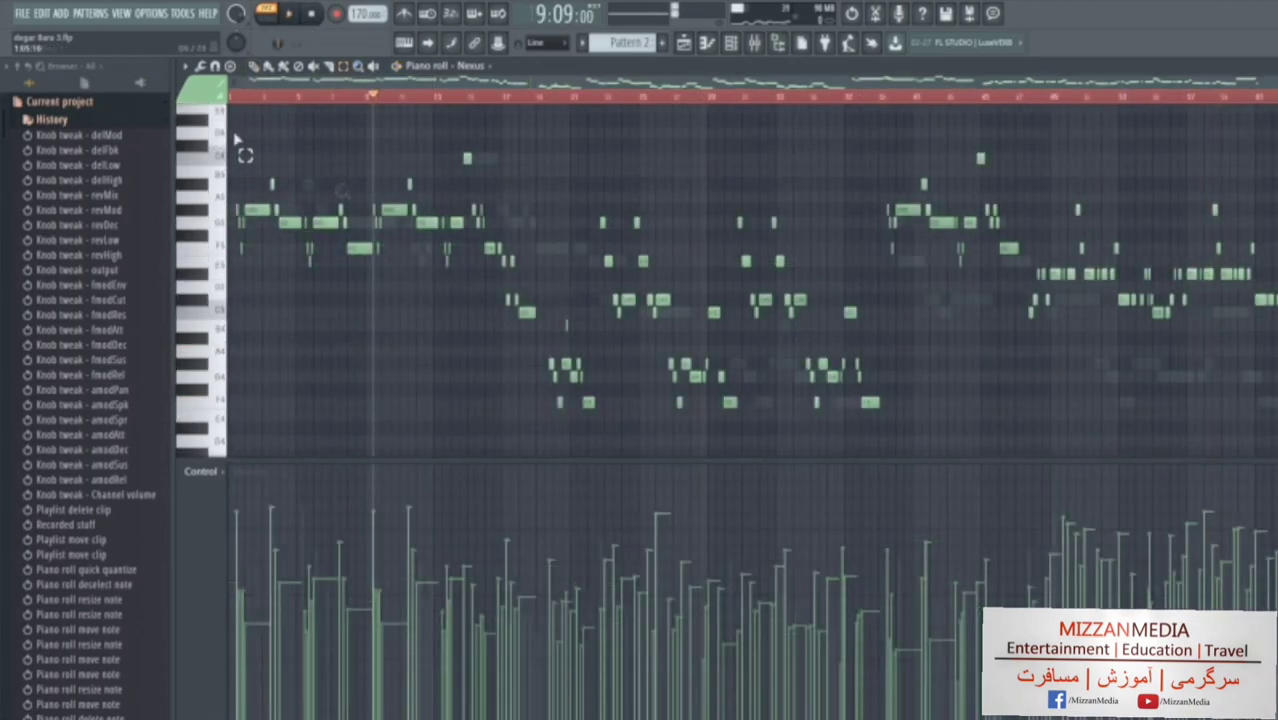
left_click_drag(234, 128, 545, 368)
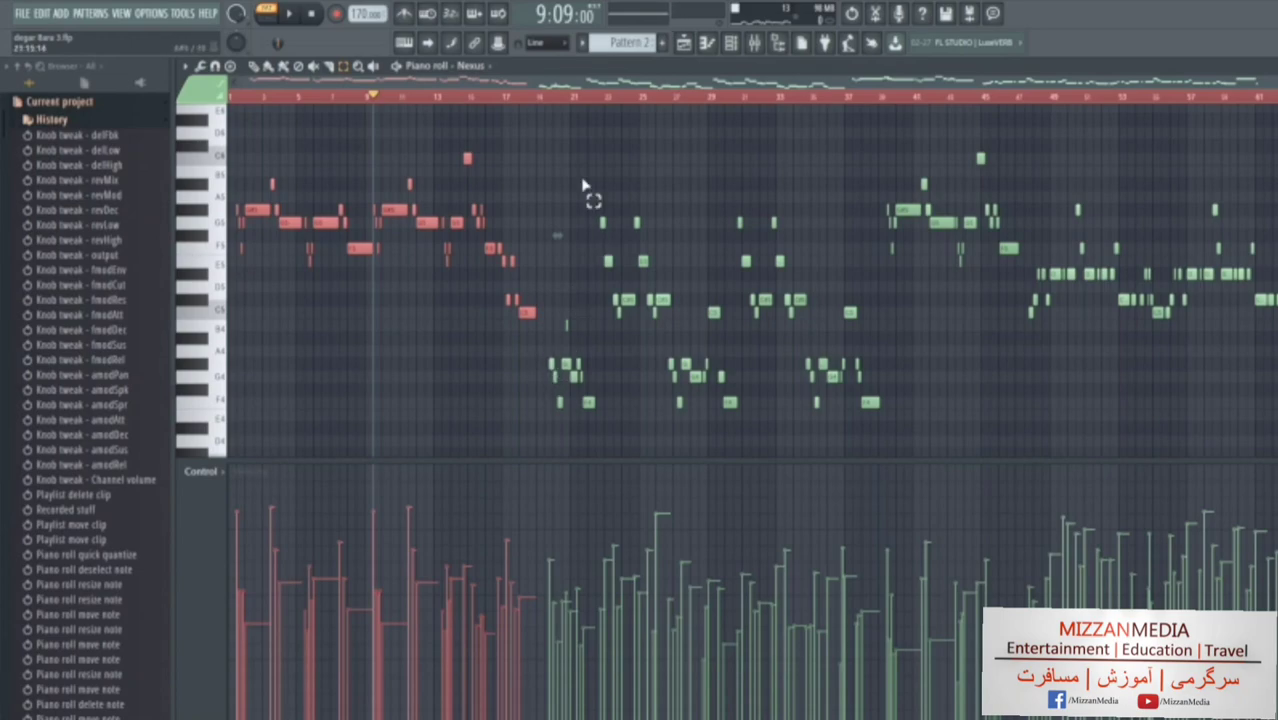
scroll(624, 43, "down", 1)
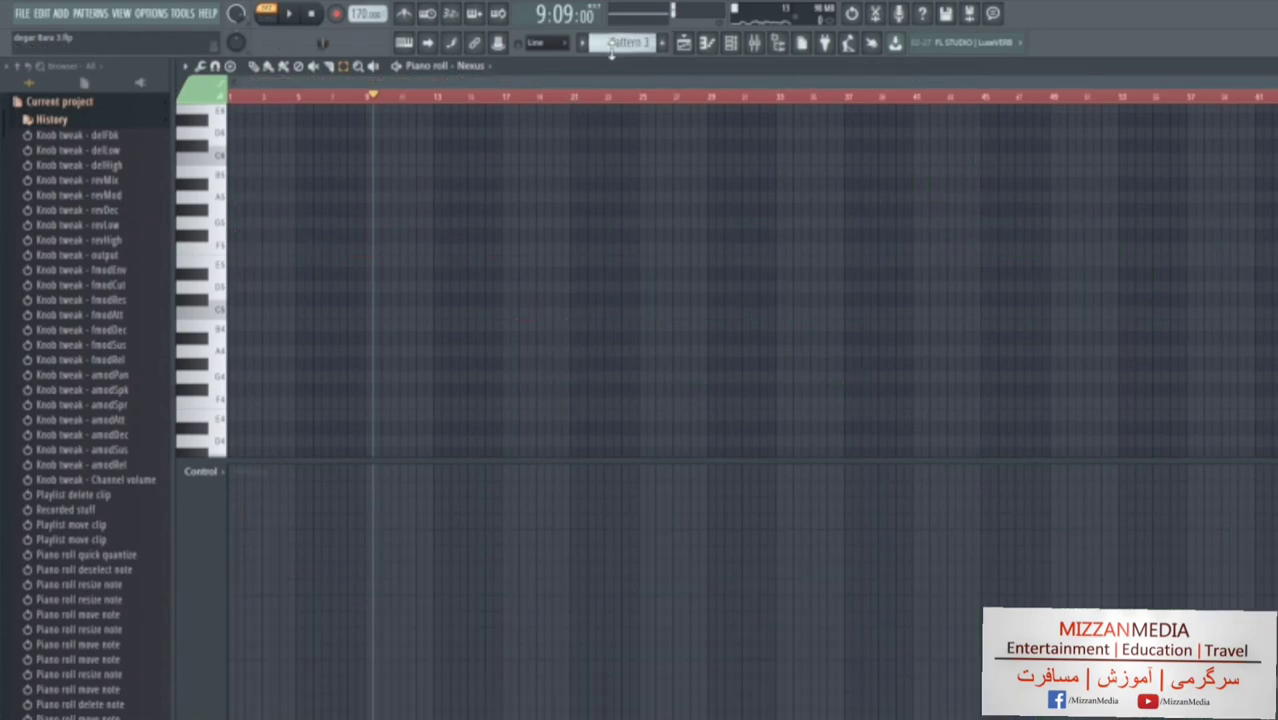
key("ctrl+v")
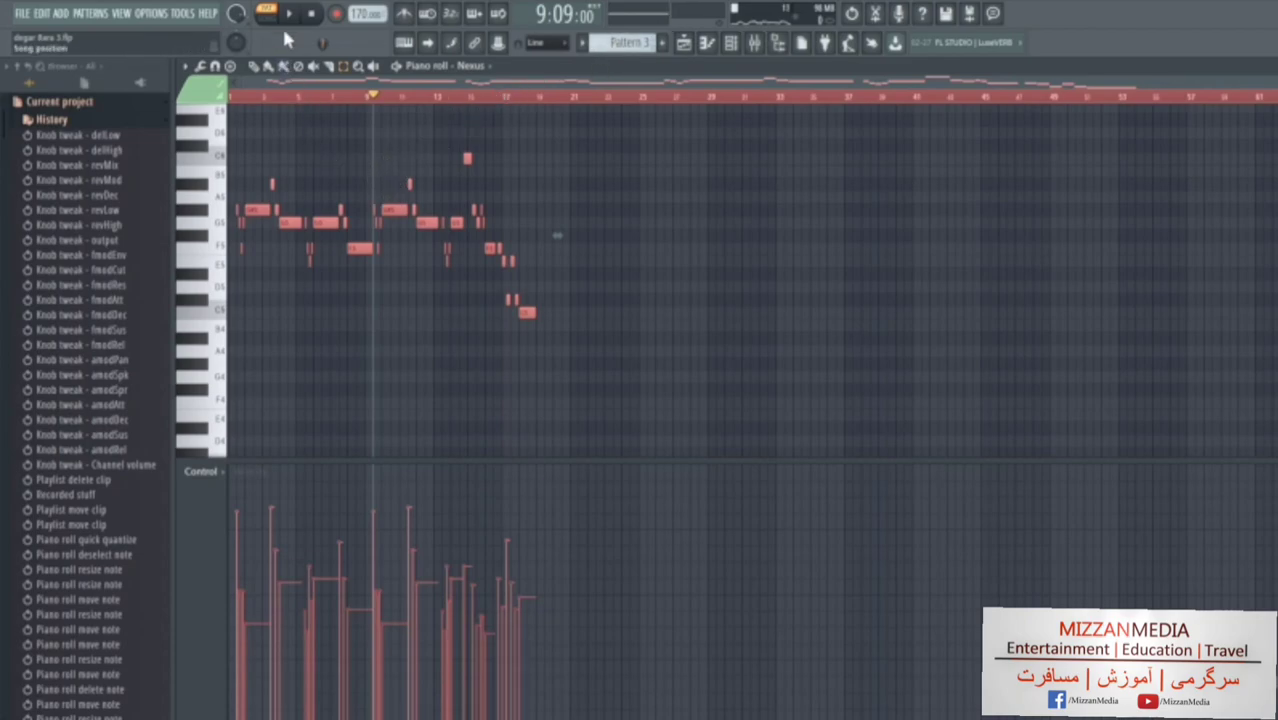
Paste a second copy of the melody in Pattern 3 and transpose it down one octave.
right_click(365, 278, "ctrl")
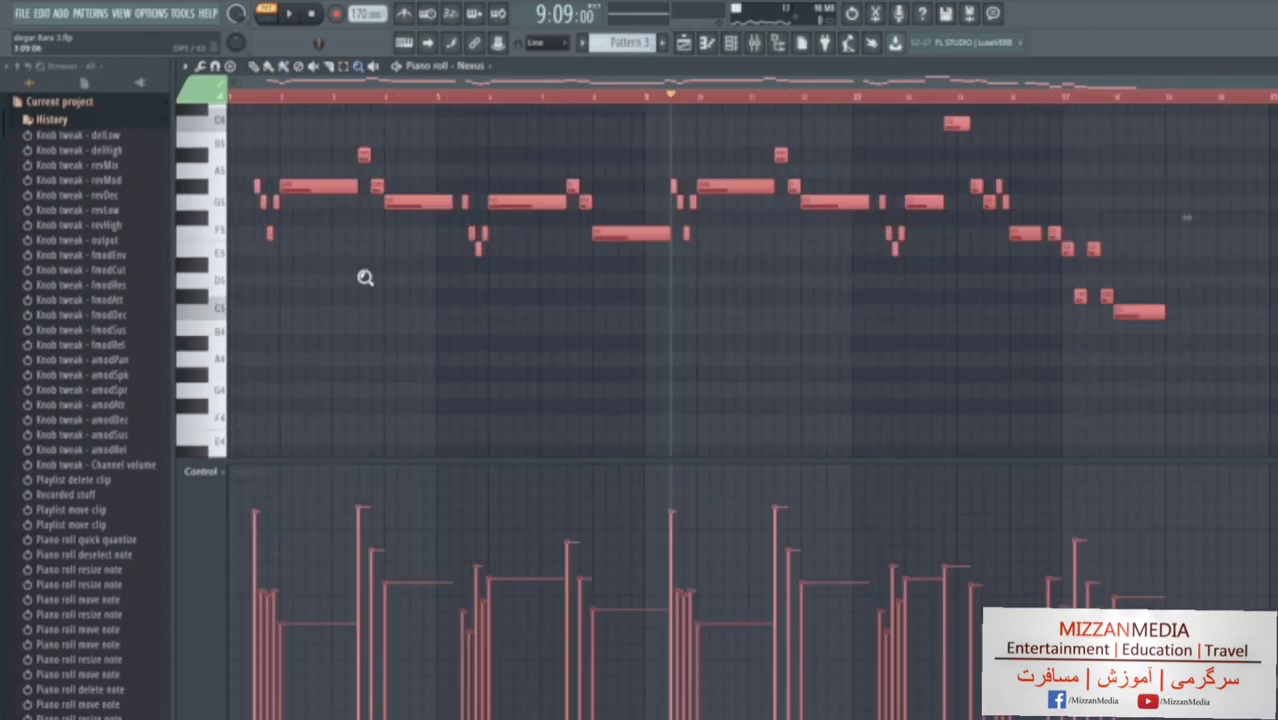
key("ctrl+v")
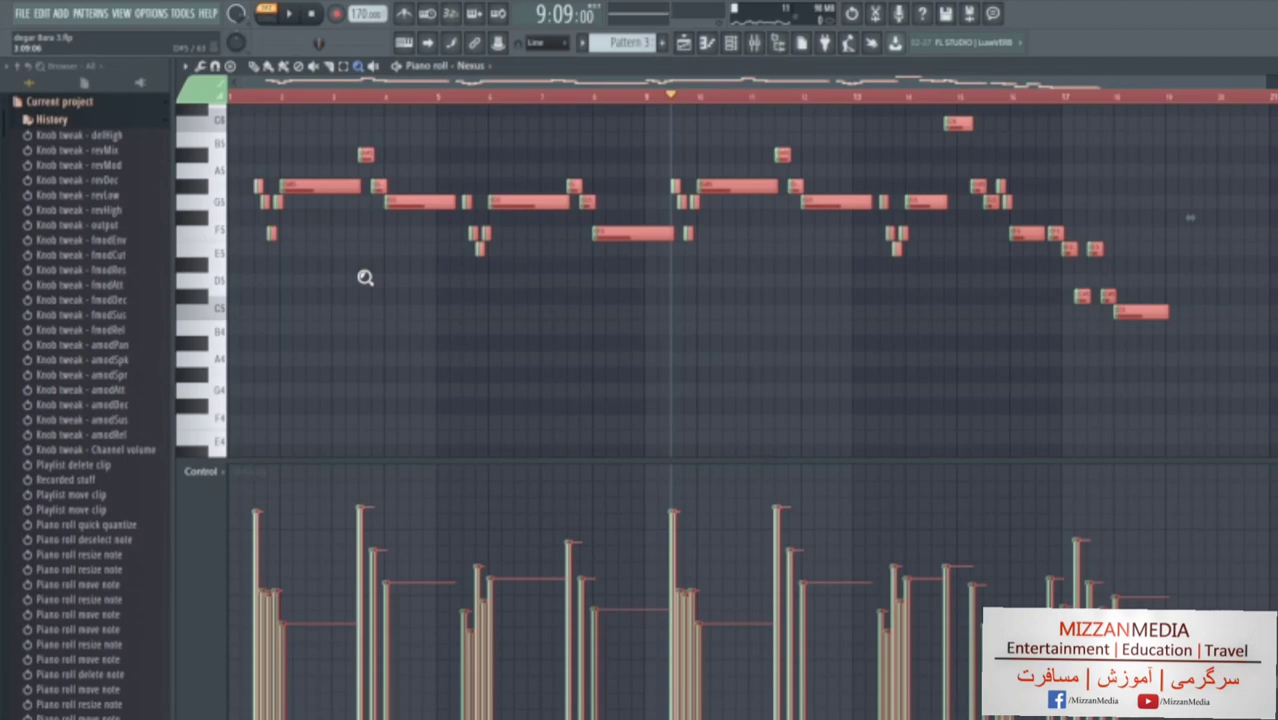
key("Down")
key("Down")
key("Down")
key("Down")
key("Down")
key("Down")
key("Down")
key("Down")
key("Down")
key("Down")
key("Down")
key("Down")
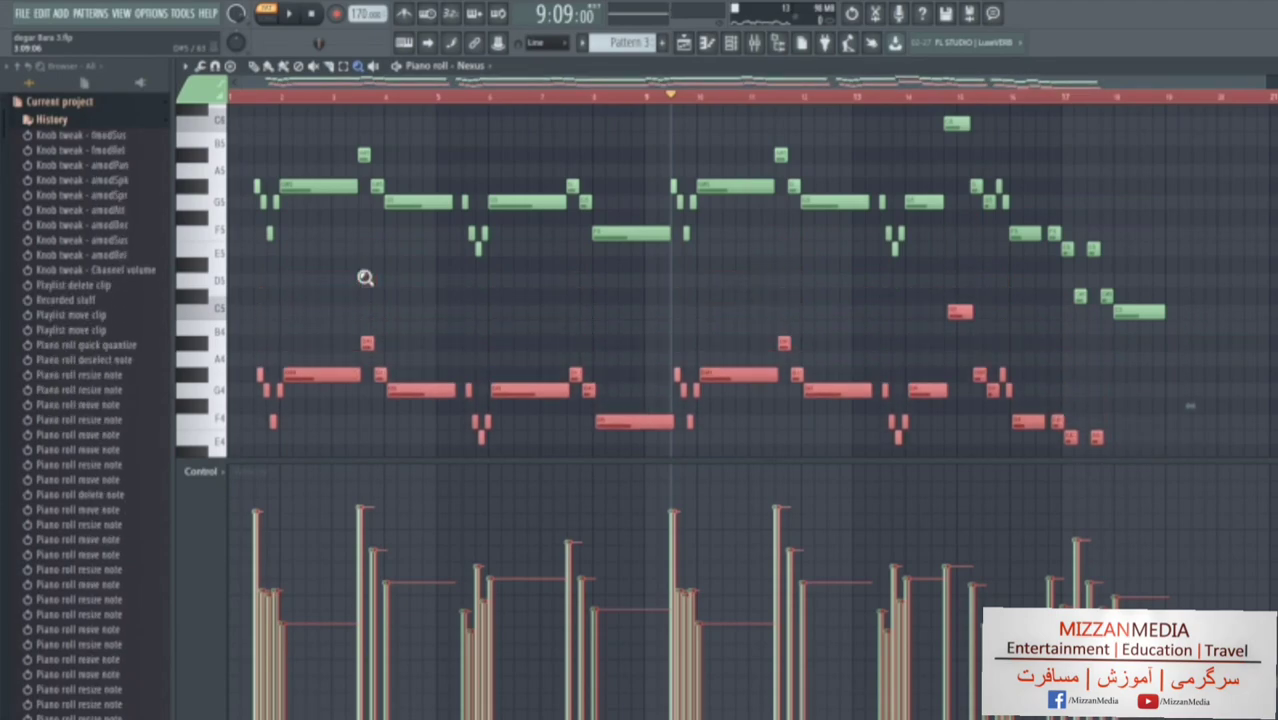
key("Down")
key("Up")
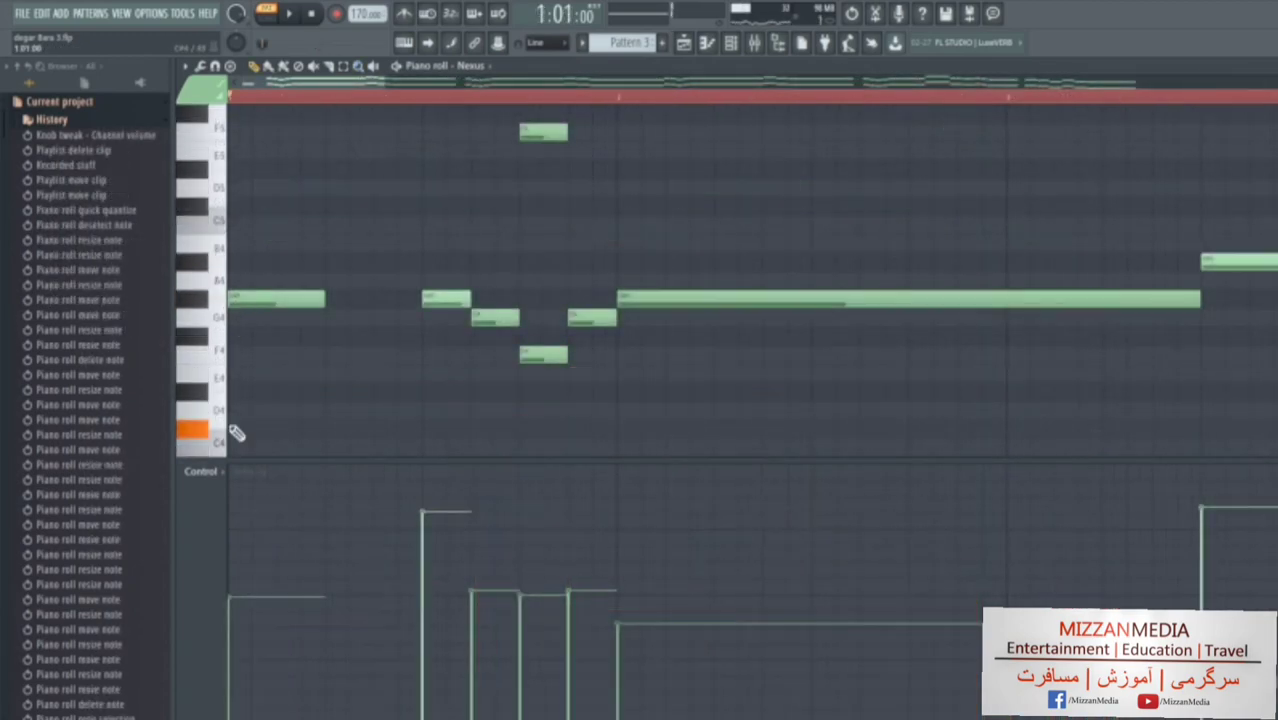
Place C#4, F4 and G#4 chords at the start and middle of bar 1, deleting the octave-lower melody notes there.
left_click(237, 429)
left_click(237, 354)
left_click(424, 354)
left_click(424, 428)
right_click(430, 299)
left_click(430, 299)
right_click(482, 319)
right_click(535, 354)
right_click(586, 319)
Replace the long lower note with C#4, F4 and G#4 chords at the start and middle of bar 2, and play the result.
left_click(624, 428)
left_click(622, 356)
right_click(650, 299)
left_click(622, 299)
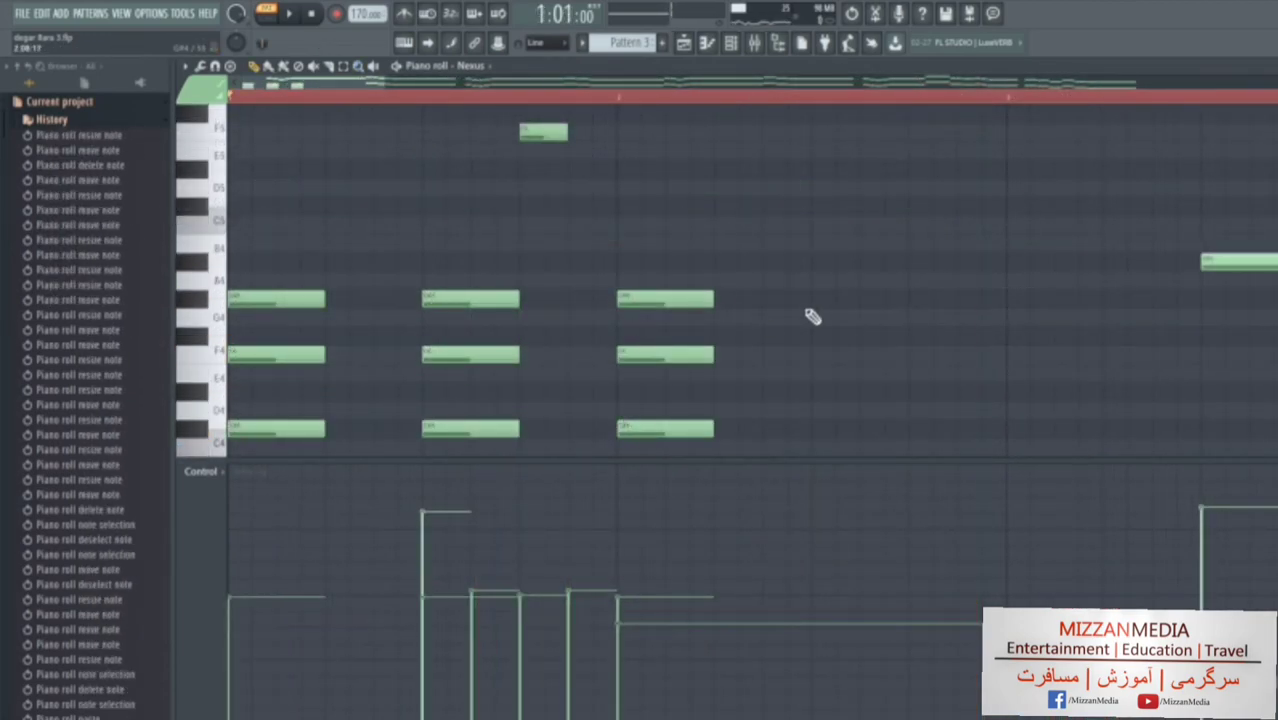
left_click(816, 299)
left_click(816, 354)
left_click(816, 428)
key("space")
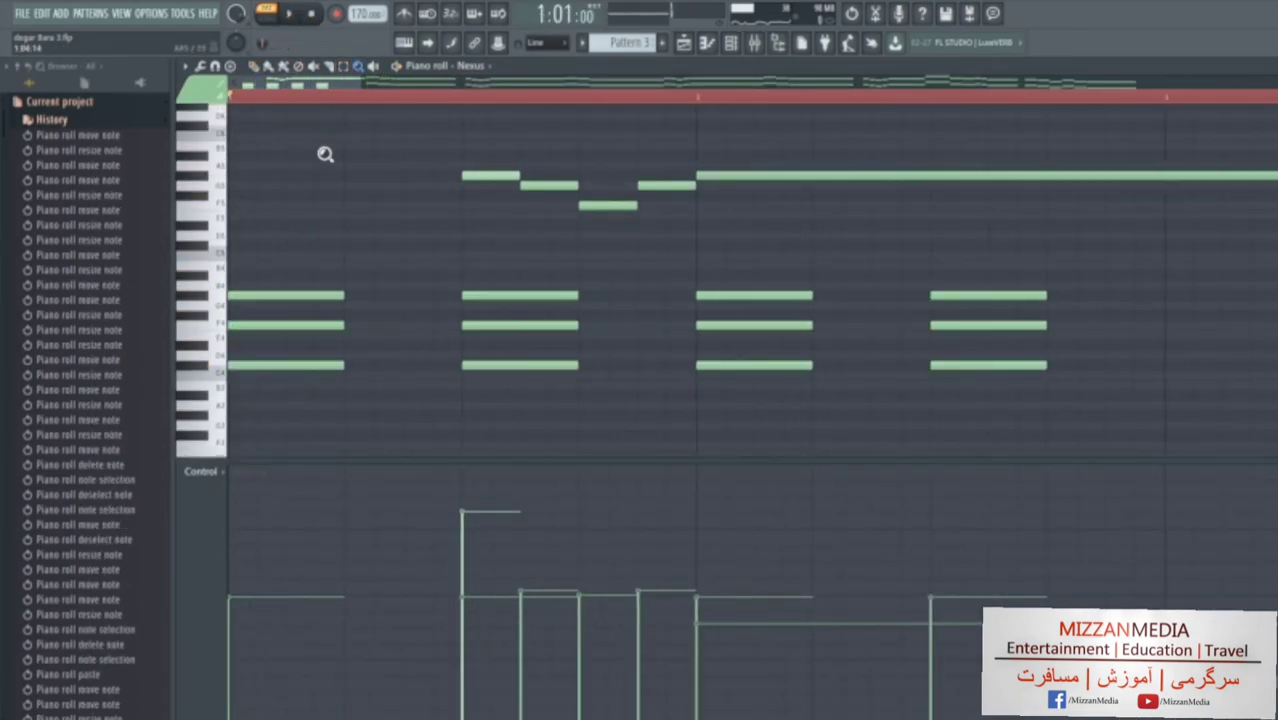
Delete the chords in the middle of bars 1 and 2, and place a C#4, F4 and G#4 chord on bar 3.
left_click(519, 295)
right_click(519, 295)
right_click(990, 325)
left_click(1175, 375)
left_click_drag(1175, 370, 1173, 303)
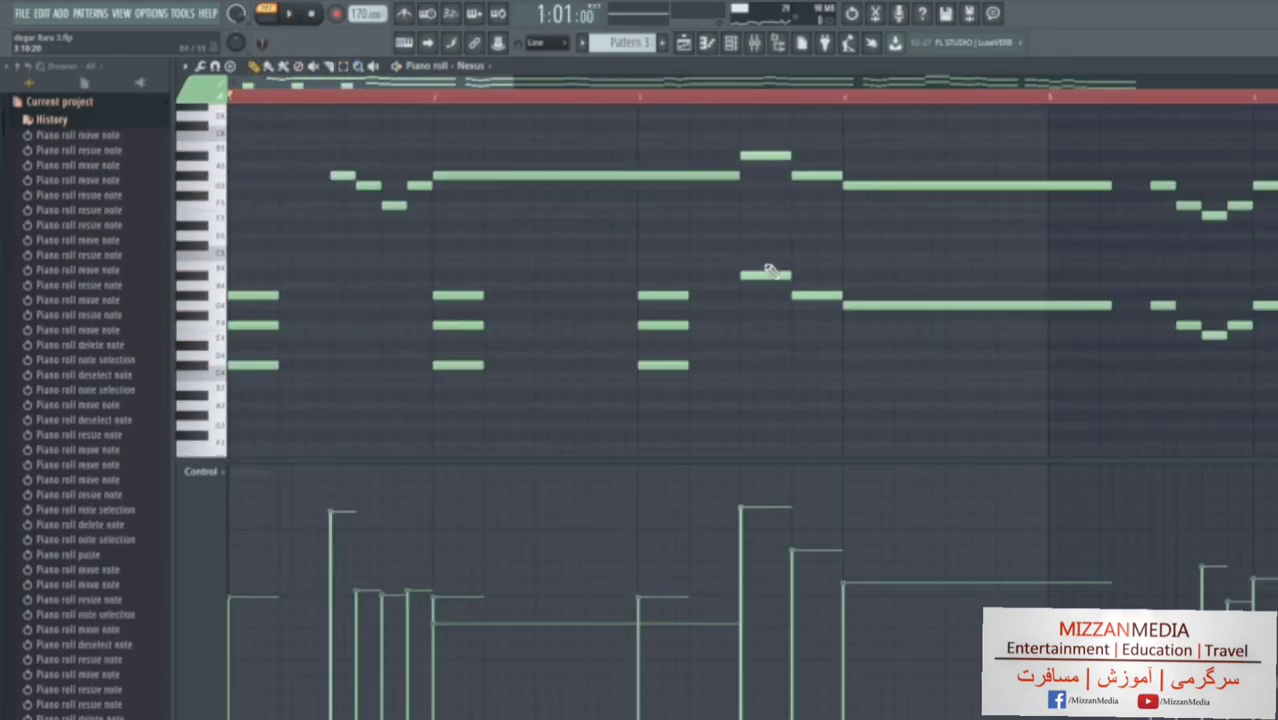
Replace the lower melody notes of bars 3 and 4 with C4, E4 and G4 chords on bar 4 and on its last beat.
right_click(765, 272)
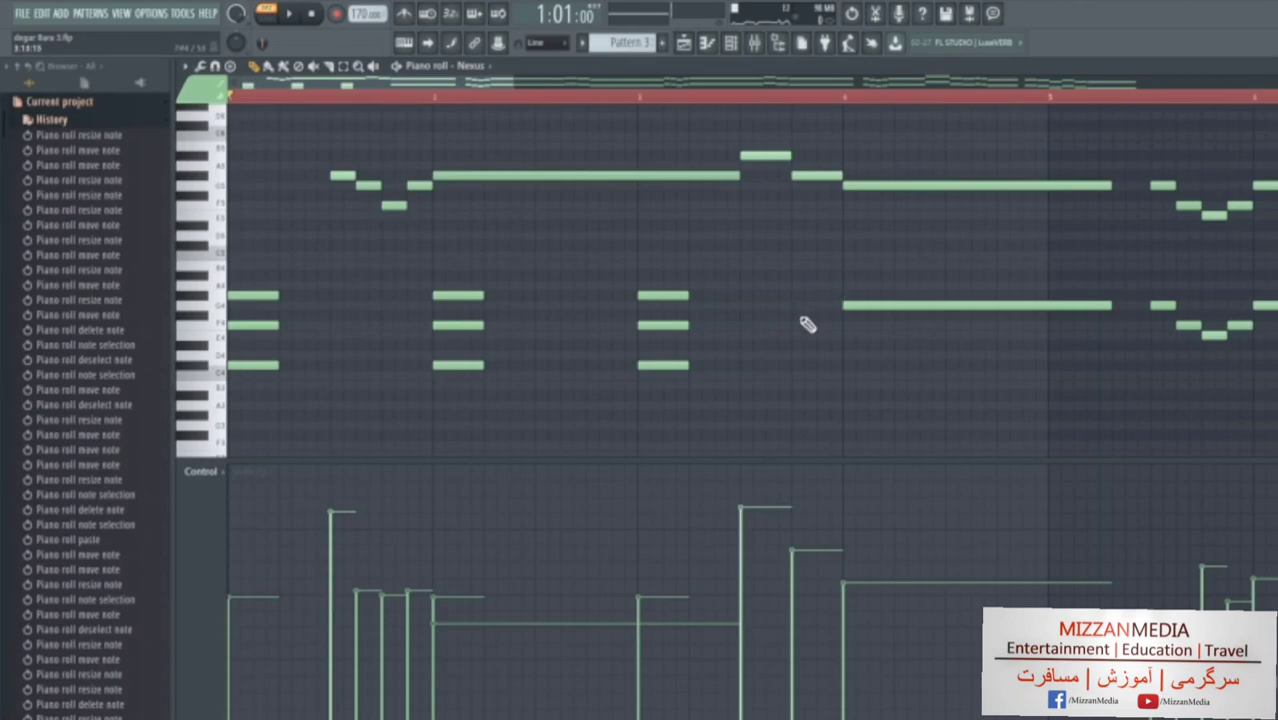
left_click(852, 375)
left_click(852, 335)
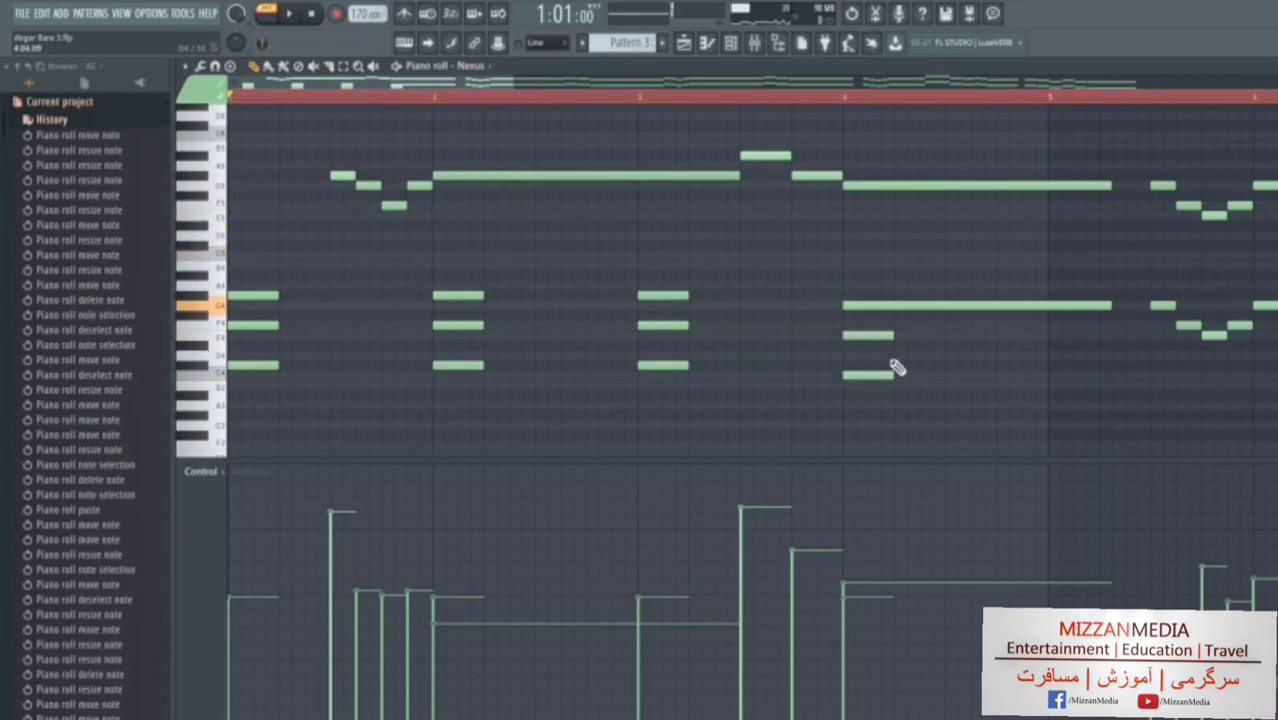
right_click(853, 306)
left_click(857, 305)
left_click(1004, 305)
left_click(1004, 335)
left_click(1004, 375)
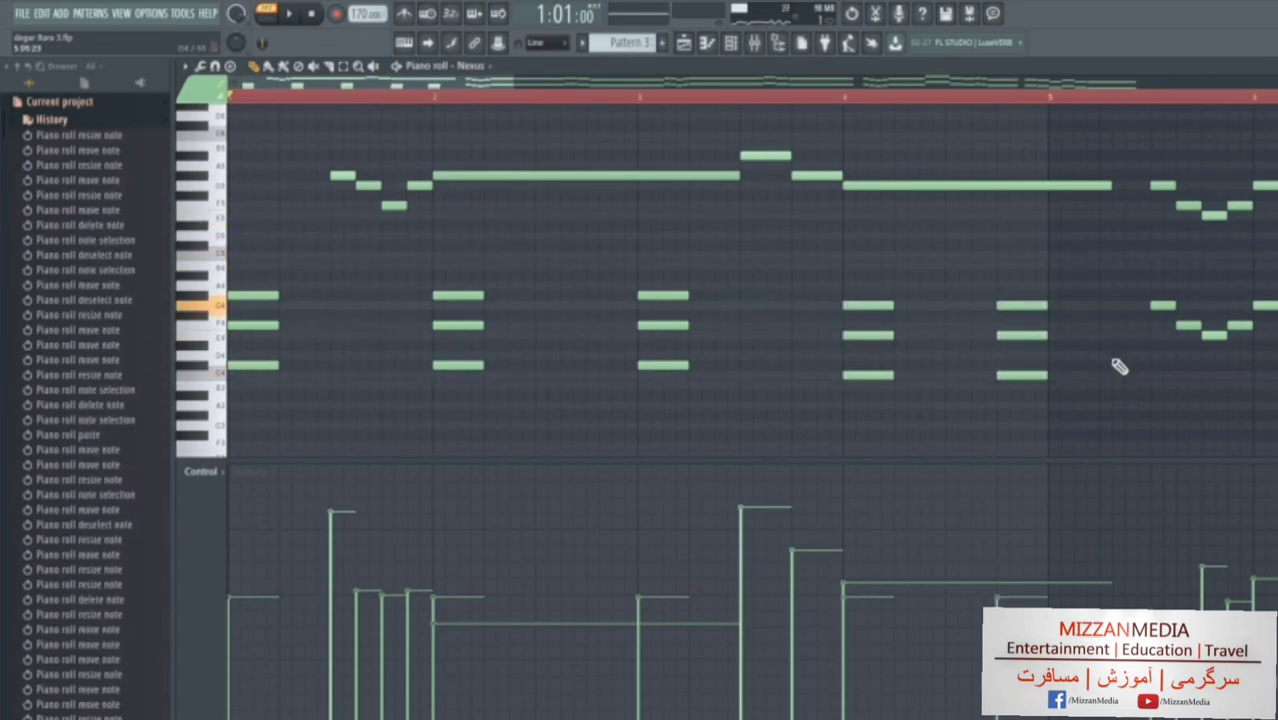
Put the second C4, E4 and G4 chord on bar 5 and replace the lower melody notes that follow with the same chord on bar 6.
mouse_move(1160, 388)
left_mouse_down()
mouse_move(1180, 318)
mouse_move(1244, 234)
left_mouse_up()
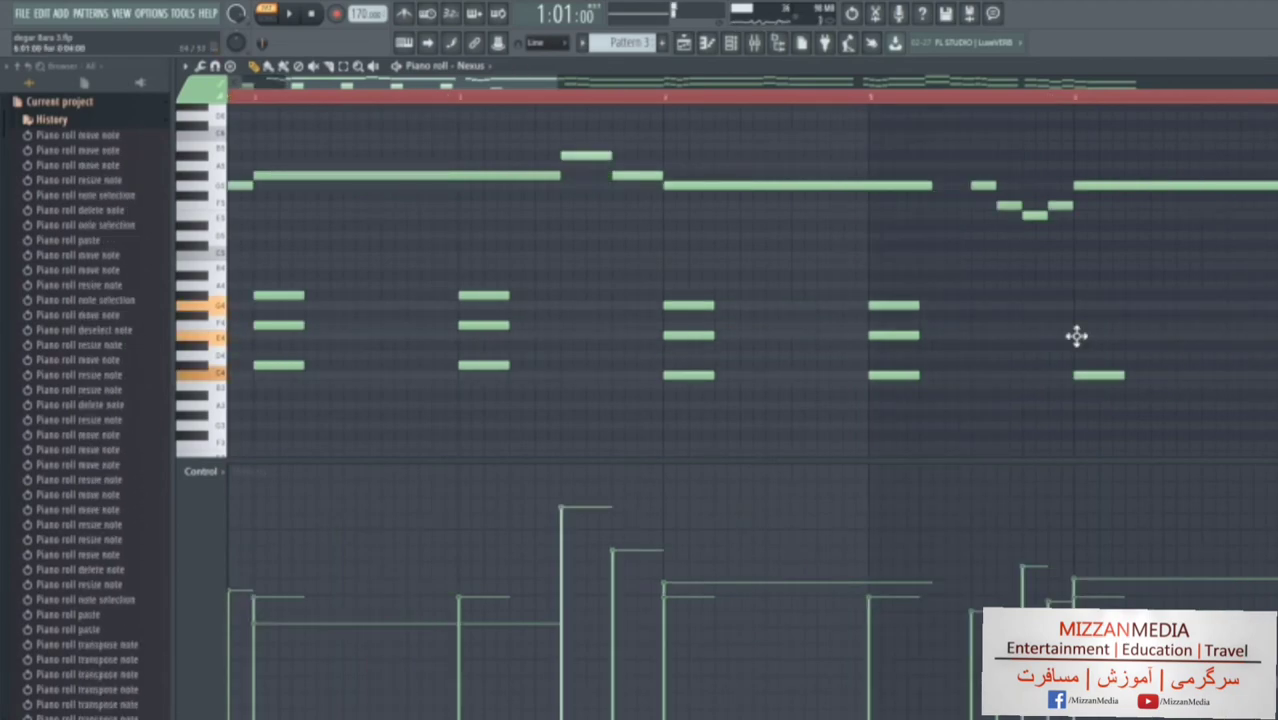
left_click(1076, 336)
left_click(1076, 305)
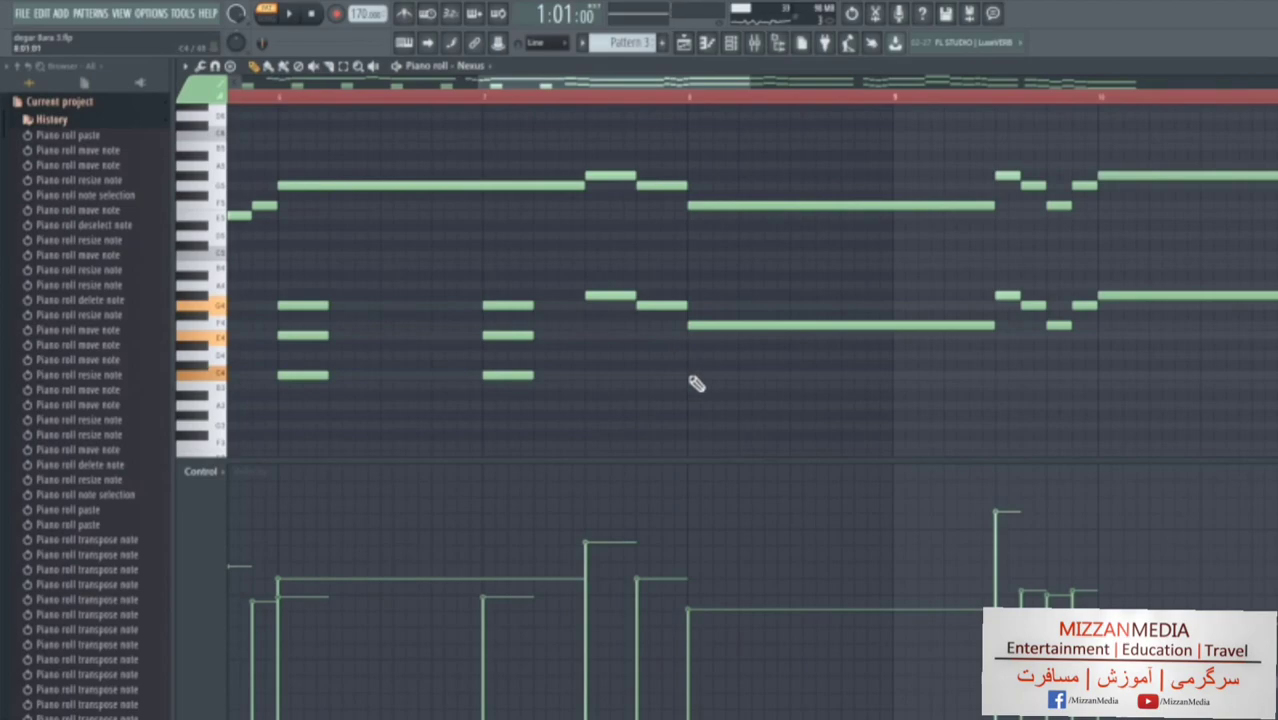
Replace the lower melody notes around bar 8 with a C#4, F4 and G#4 chord on bar 8, and begin the same chord on bar 9.
left_click(690, 365)
left_click(691, 297)
right_click(652, 307)
right_click(625, 297)
right_click(696, 326)
left_click(691, 326)
left_click(895, 367)
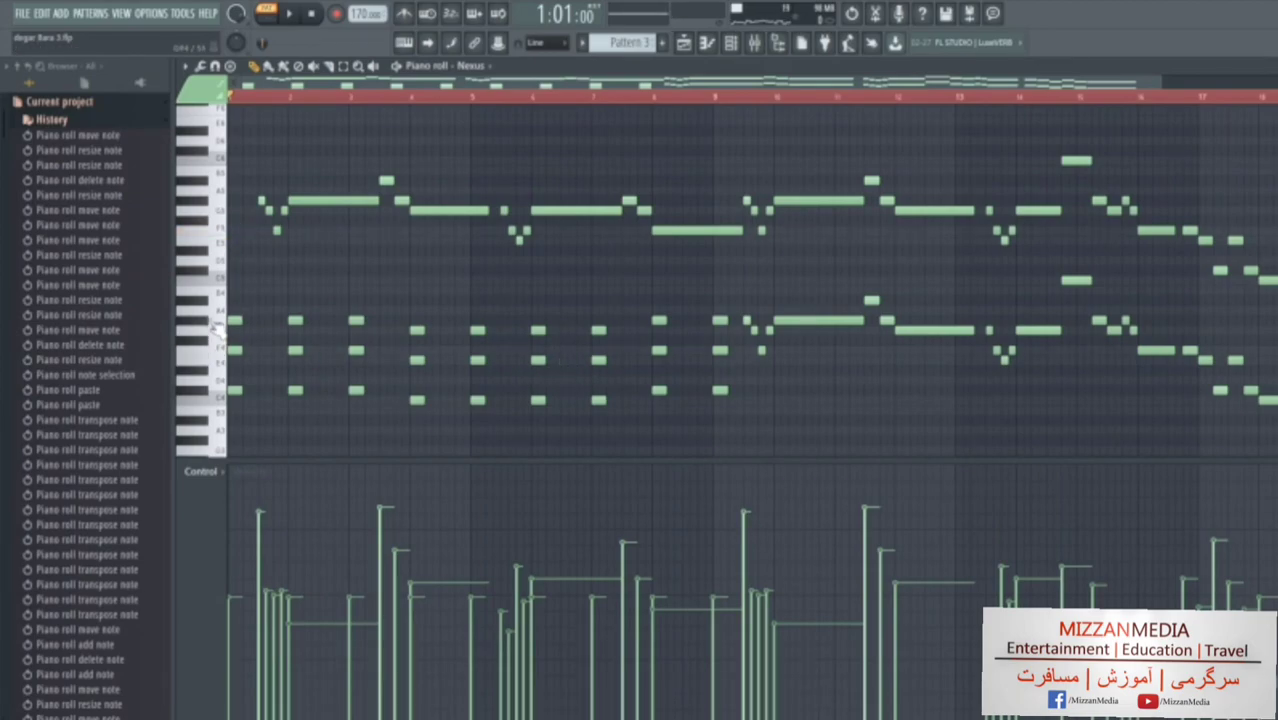
Delete the octave-lower melody notes from bar 9 to bar 16, leaving the chords and the upper melody.
scroll(205, 330, "down", 1)
left_click(659, 410)
left_click(720, 410)
left_click_drag(750, 228, 1158, 440)
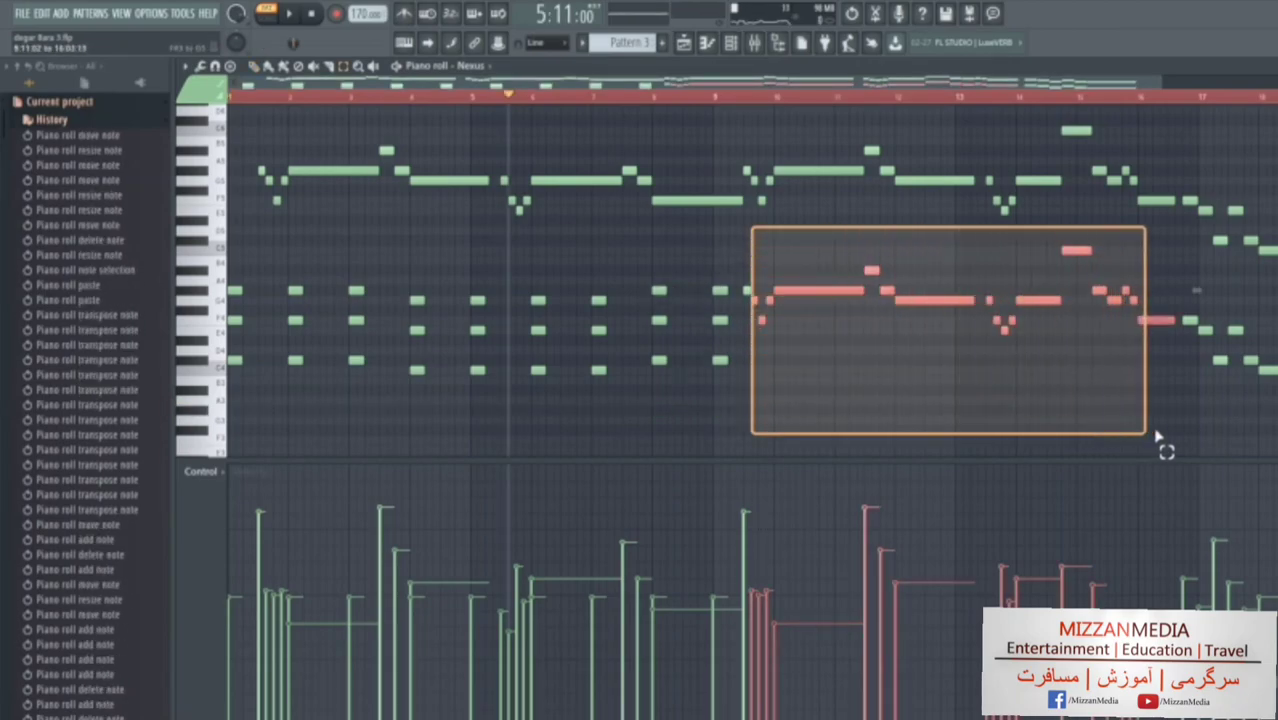
key("Delete")
Duplicate the chords of bars 1 to 7 and place the copy starting at bar 9.
left_click_drag(774, 256, 258, 450)
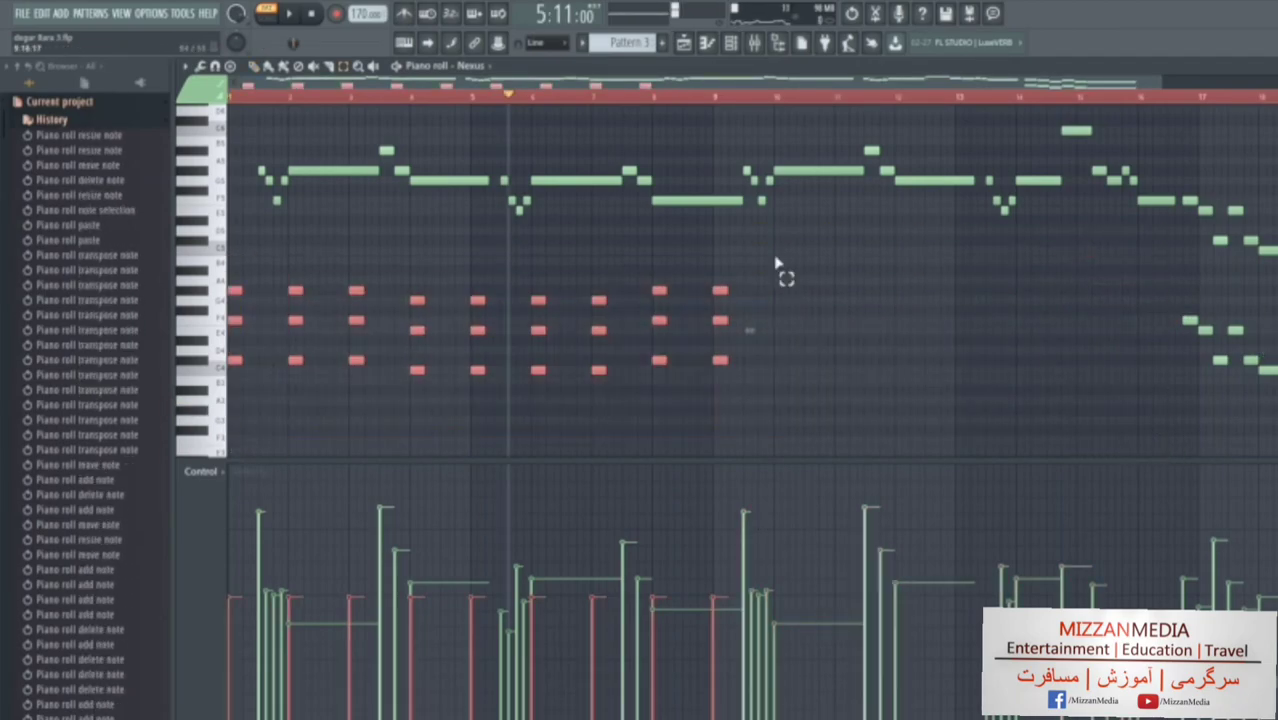
left_click_drag(240, 271, 630, 396)
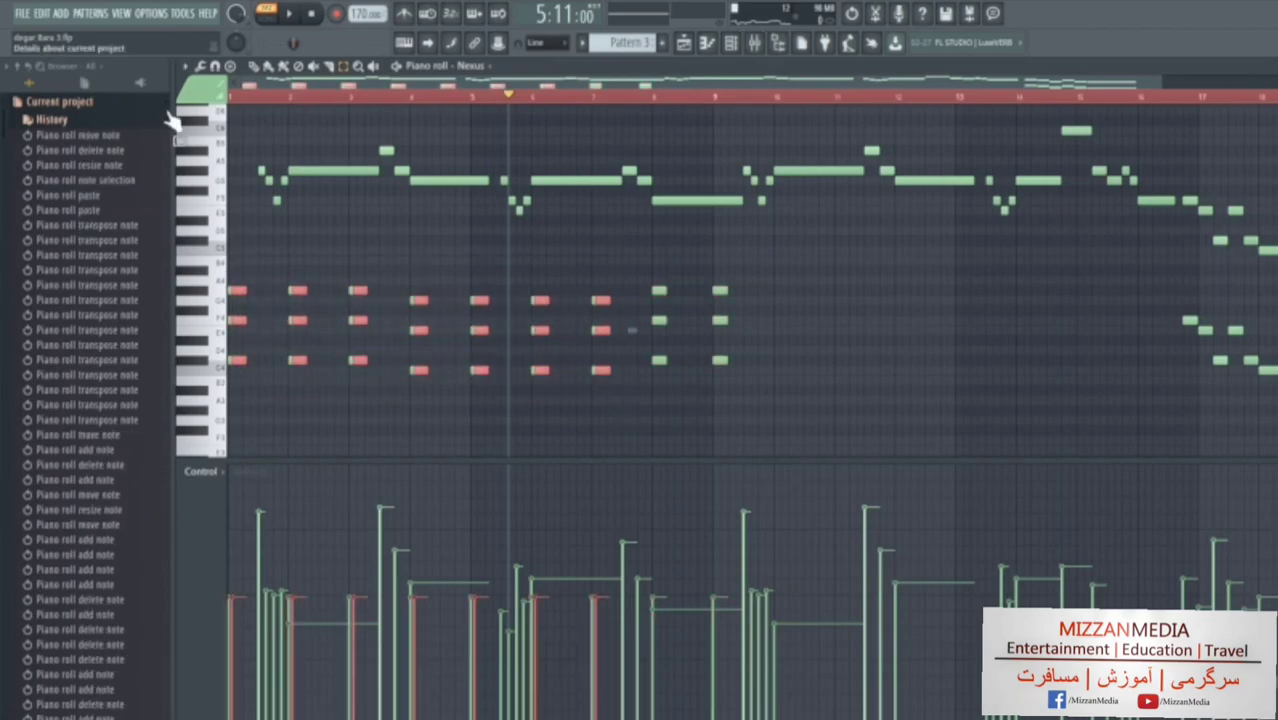
left_click_drag(238, 360, 726, 362)
left_click(361, 66)
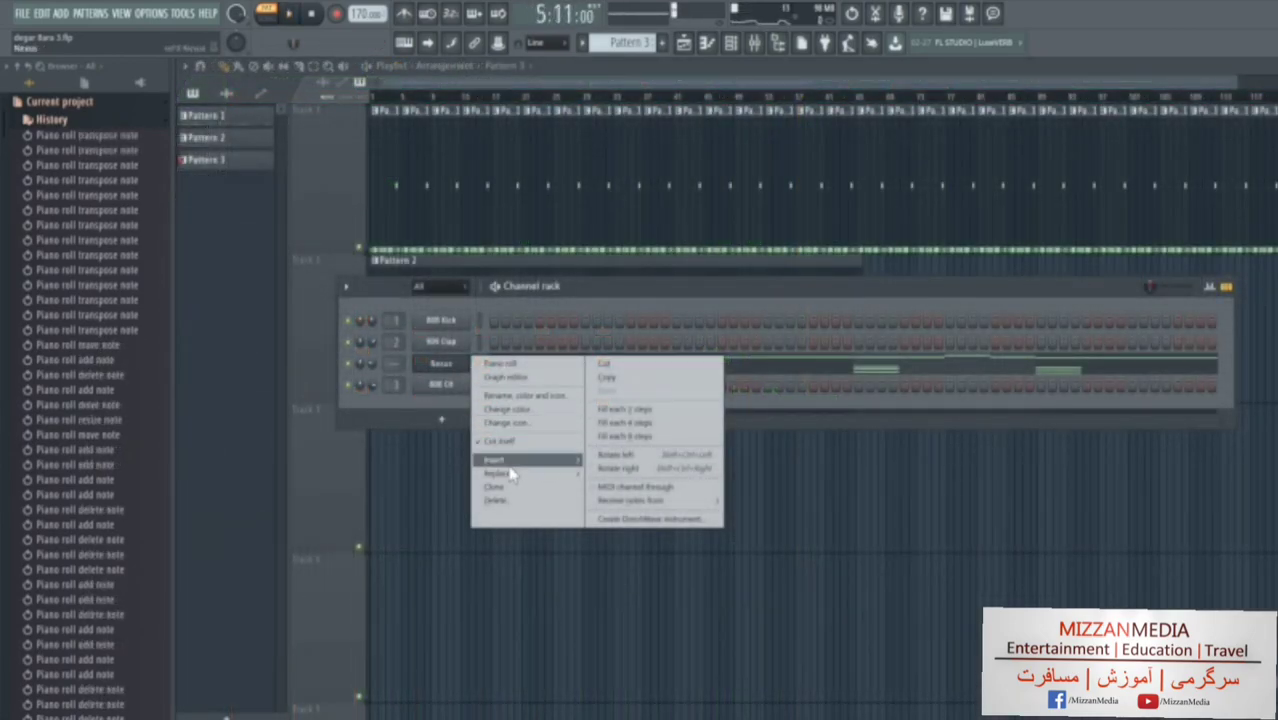
Clone the Nexus channel and load a preset from the Classical category into the clone.
left_click(502, 488)
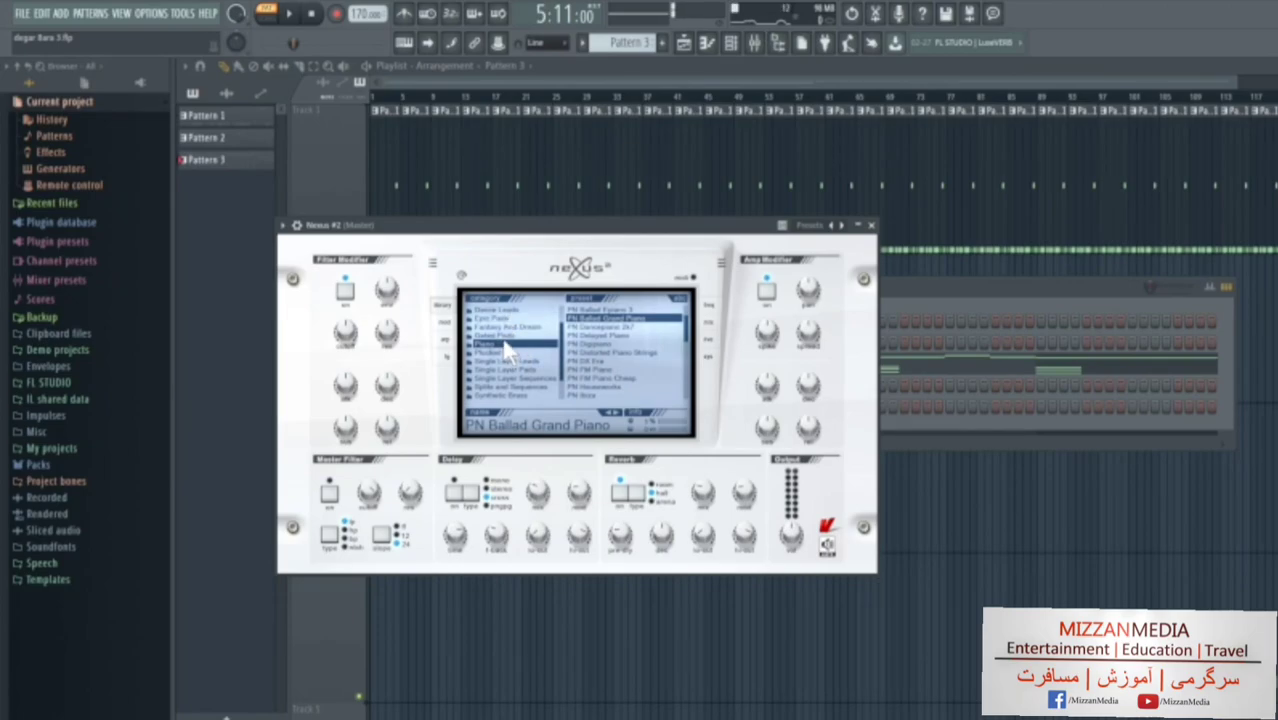
scroll(561, 328, "up", 3)
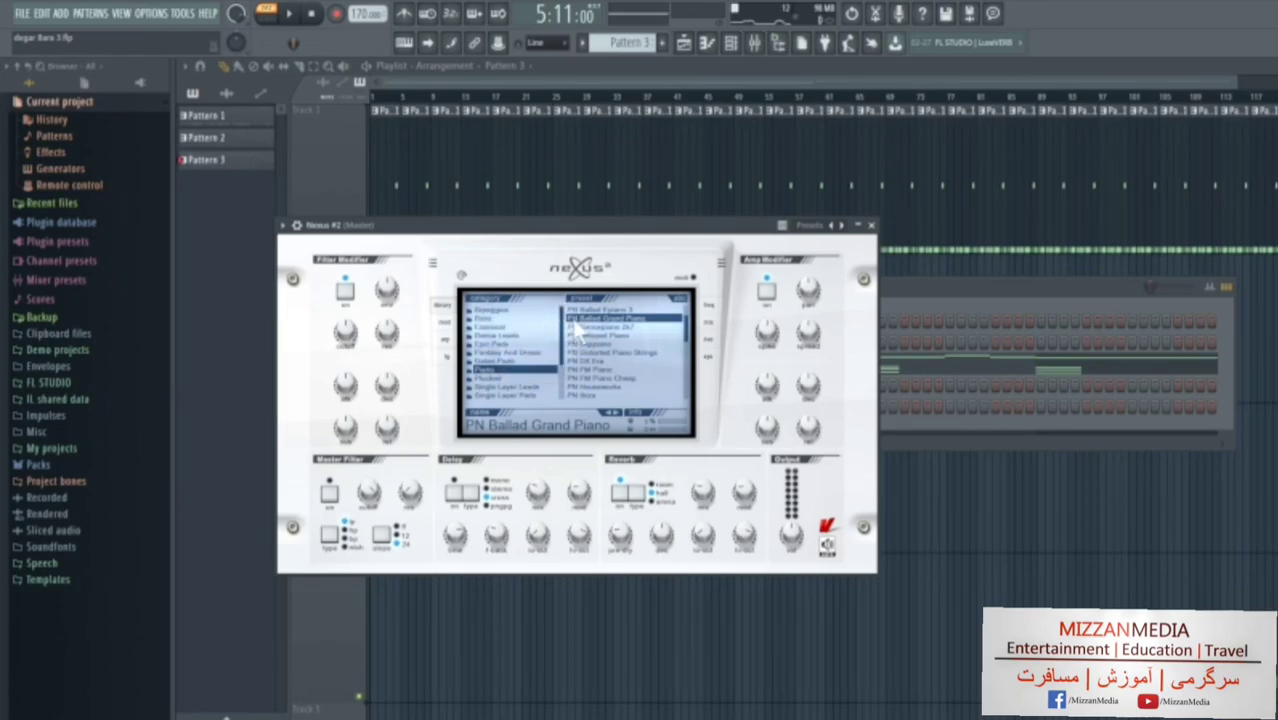
left_click(503, 328)
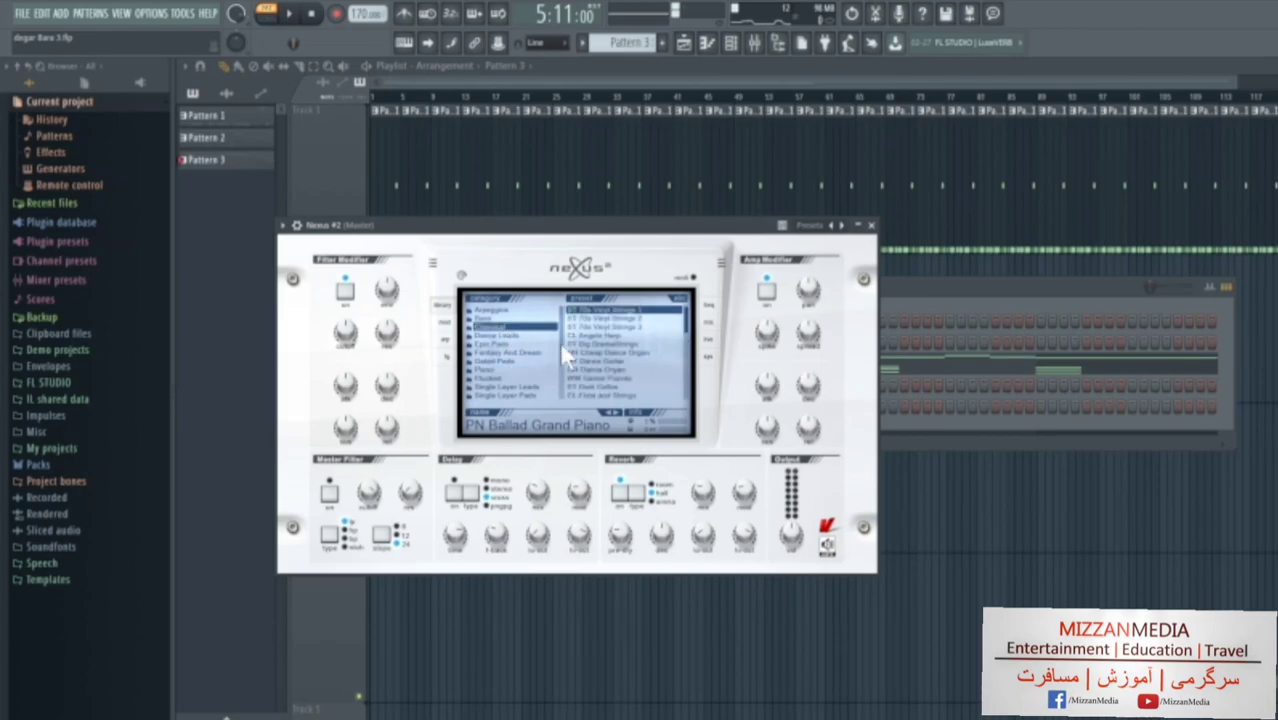
left_click(599, 387)
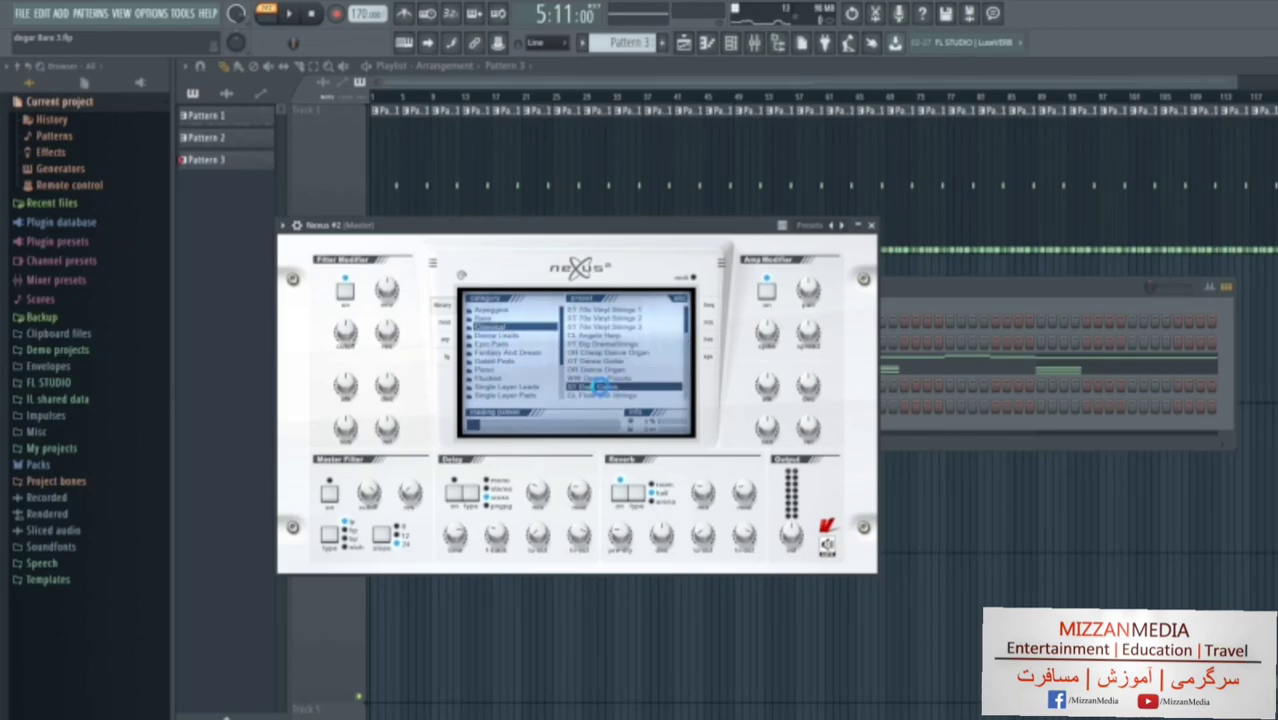
left_click(872, 228)
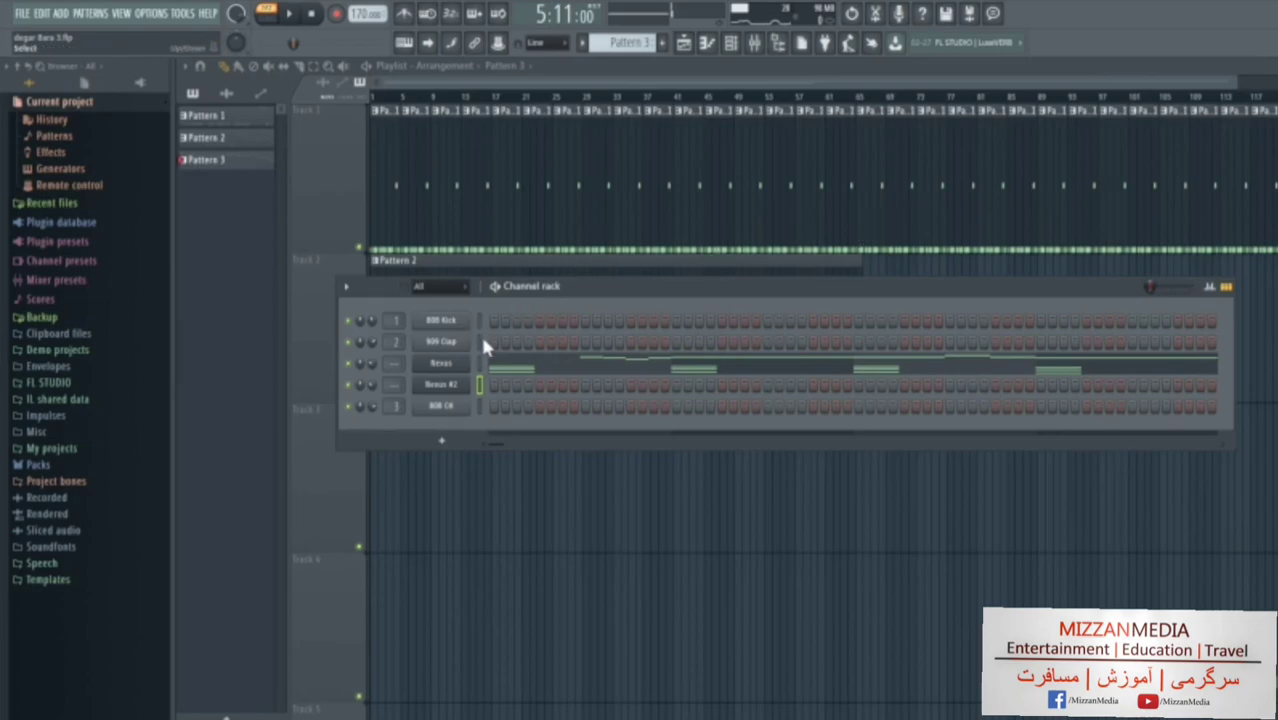
Copy the Nexus notes into Nexus #2, keeping only the chords in Nexus and only the melody in Nexus #2.
right_click(466, 364)
left_click(604, 379)
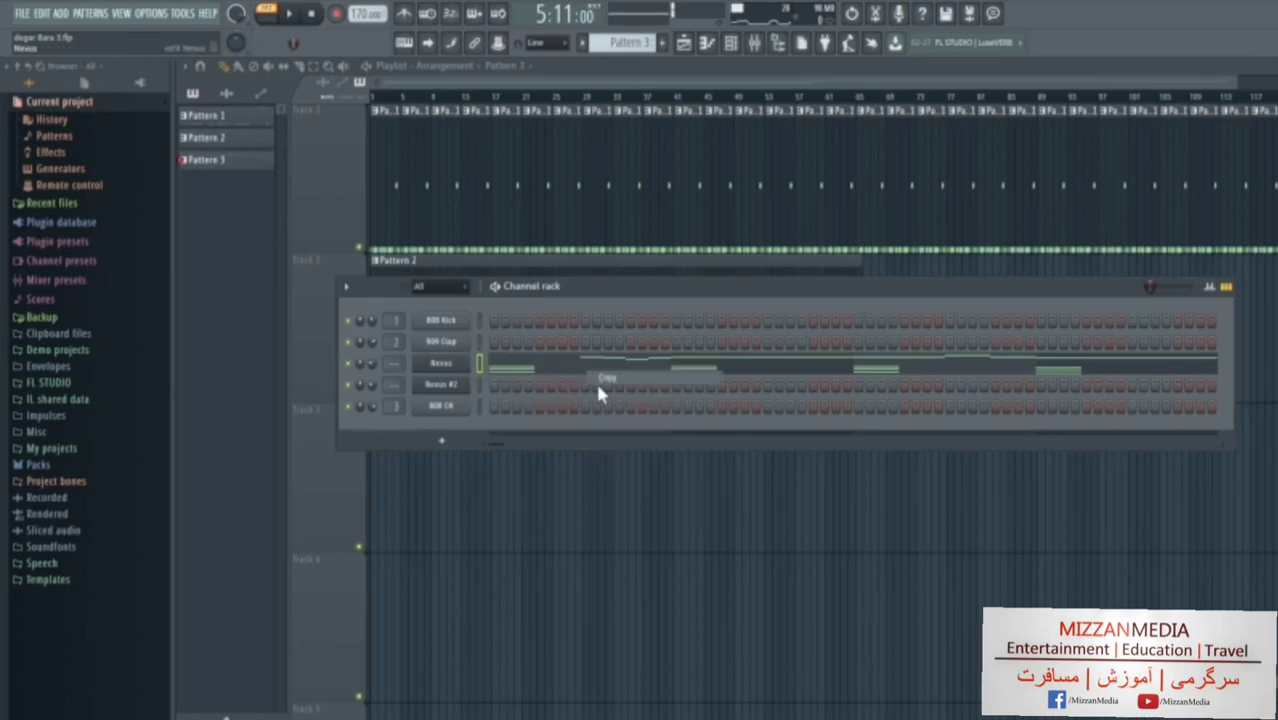
right_click(445, 384)
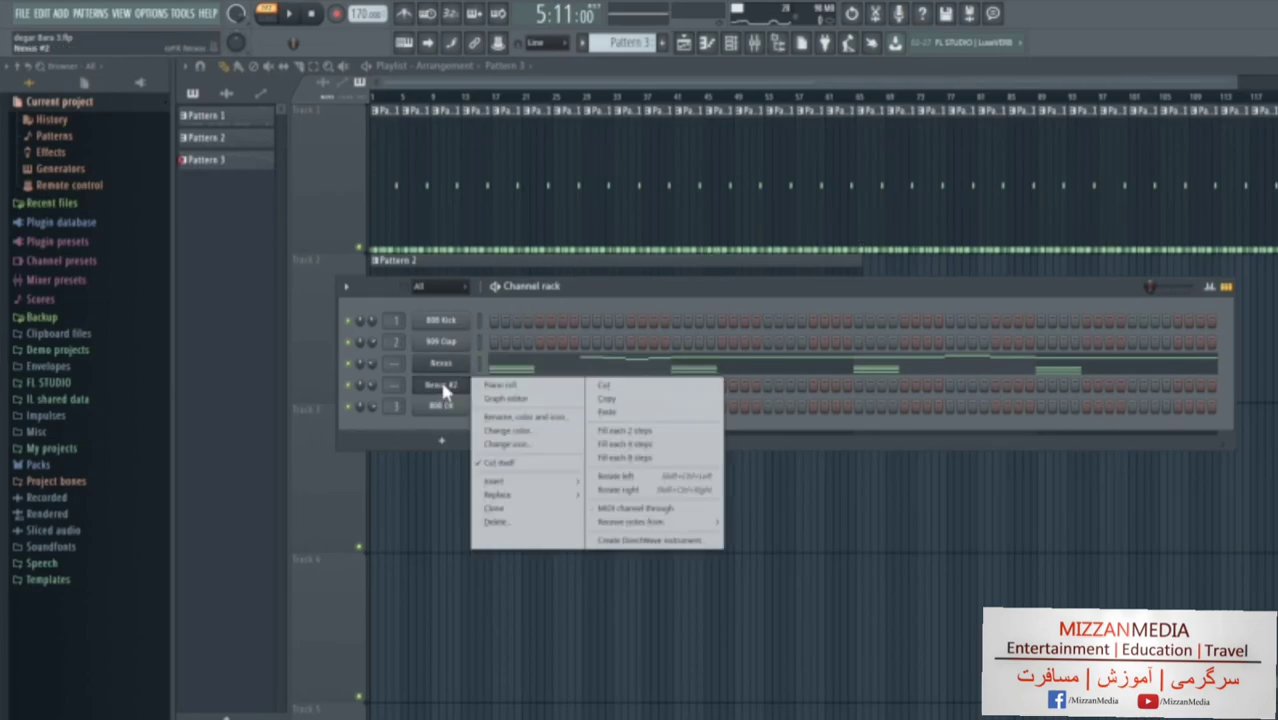
left_click(605, 407)
left_click(557, 396)
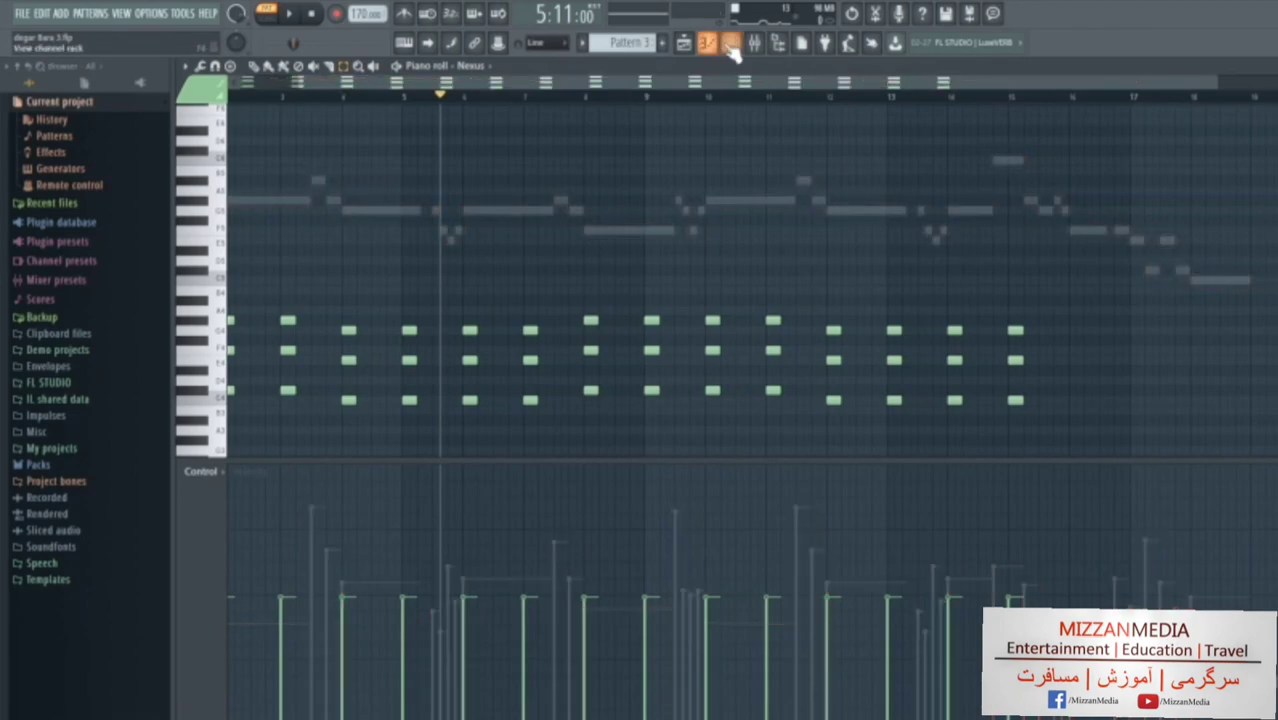
Show the channel rack and play Pattern 3 to hear the chords and the melody on their separate Nexus channels.
left_click(731, 42)
left_click(290, 14)
left_click(312, 14)
left_click(290, 14)
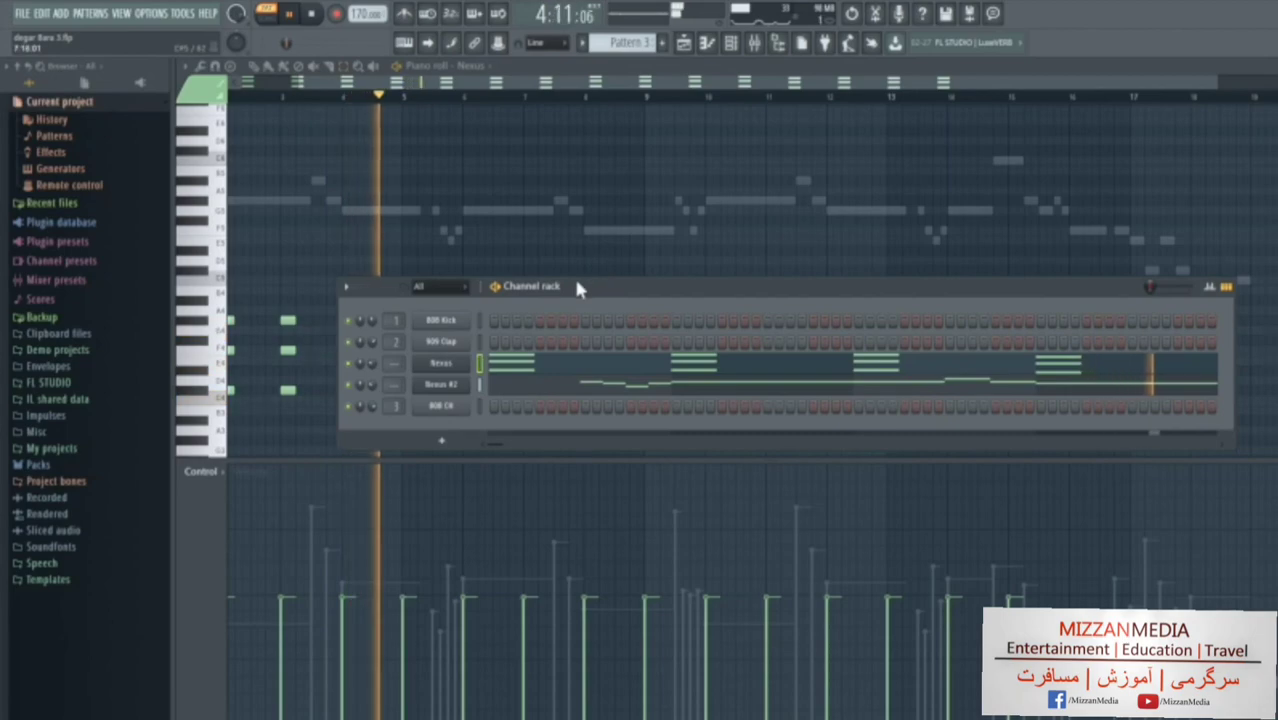
right_click(469, 361)
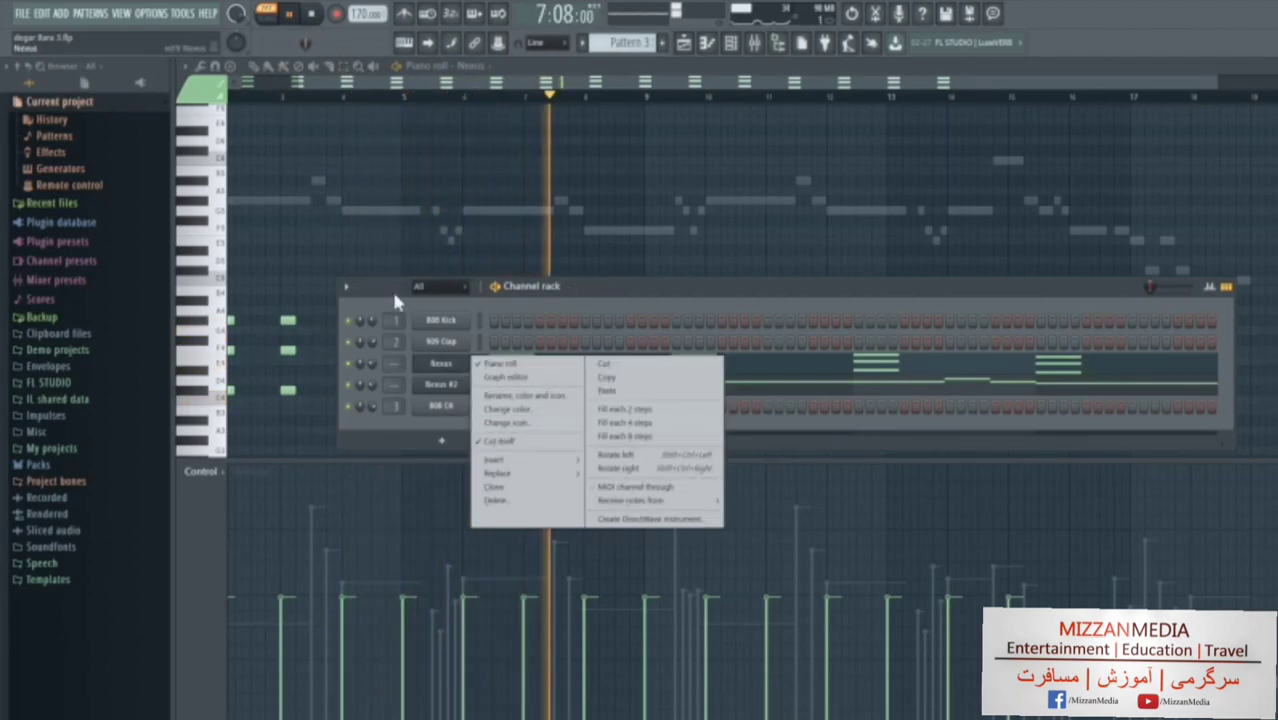
left_click(440, 360)
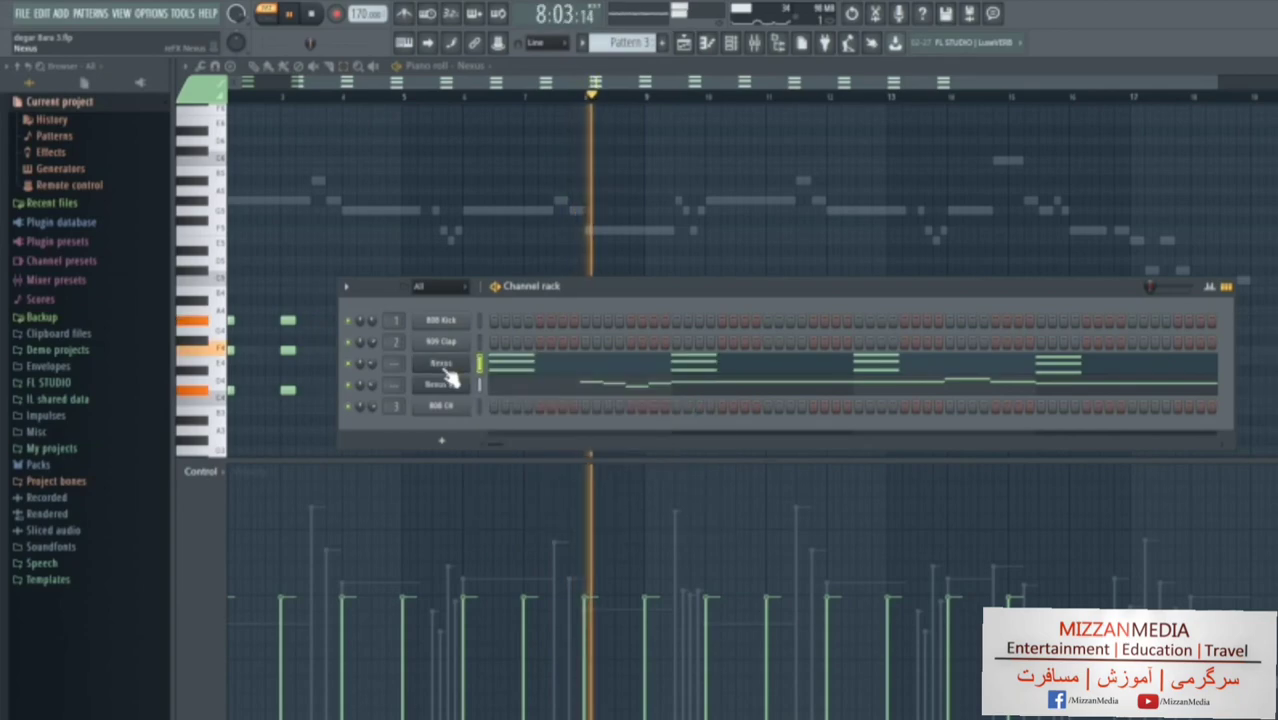
left_click(316, 22)
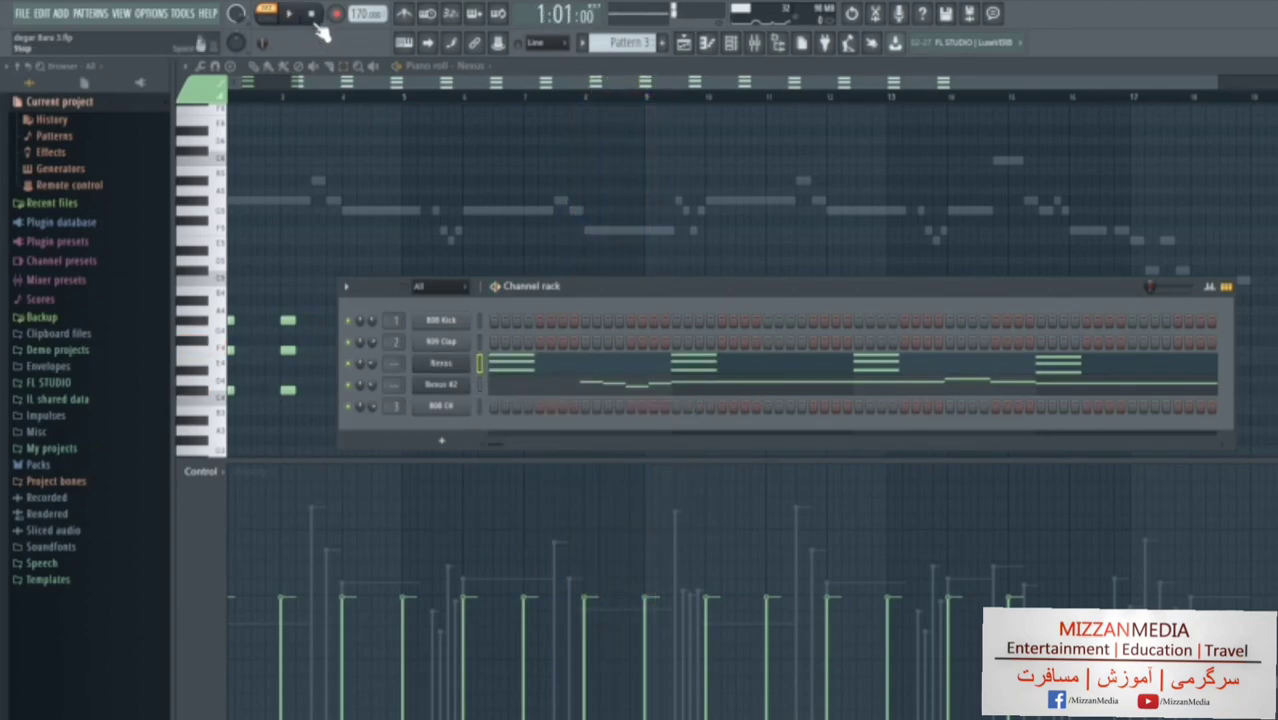
Clone the Nexus channel again and load a BA Dark preset from the Bass category into Nexus #3.
right_click(454, 360)
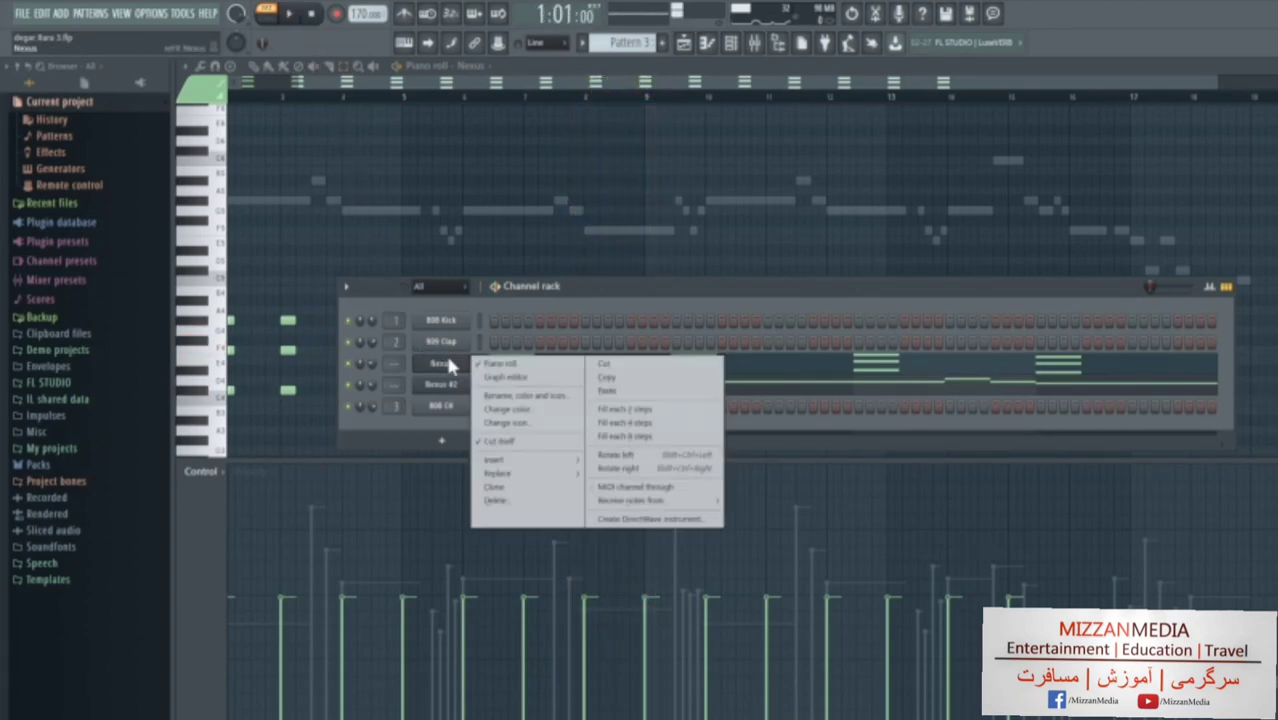
left_click(516, 489)
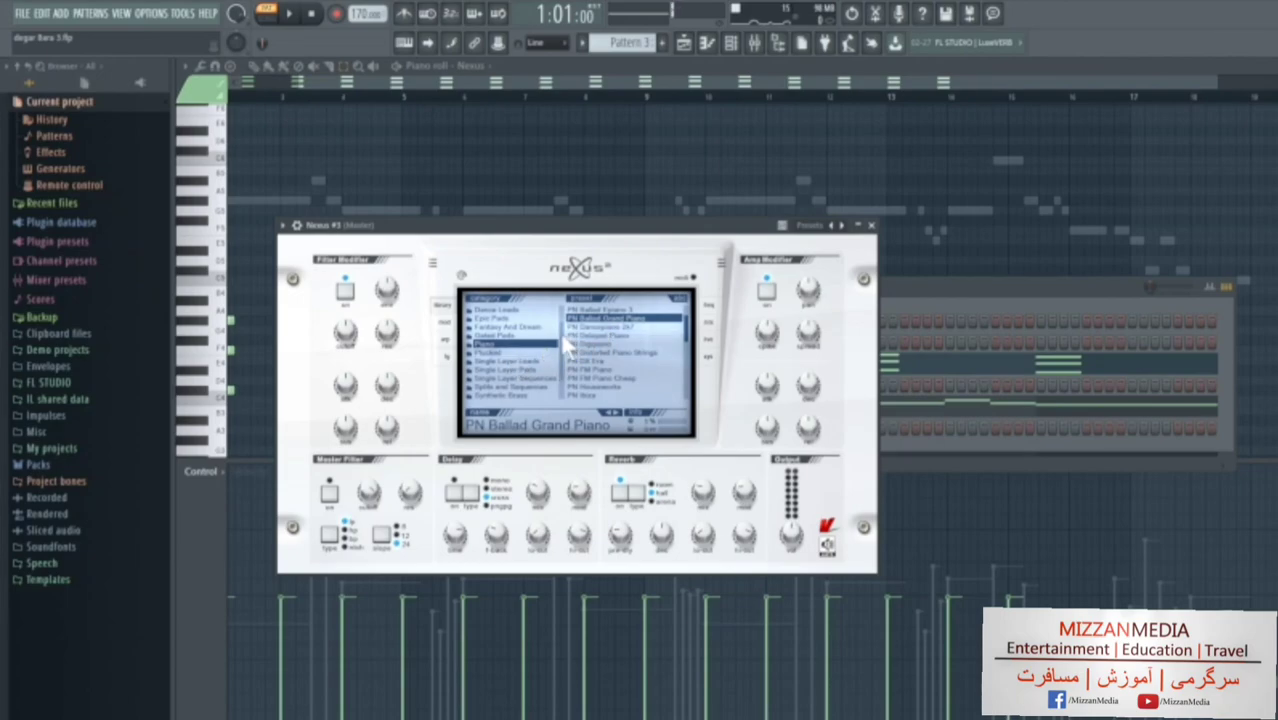
scroll(510, 333, "up", 3)
left_click(502, 318)
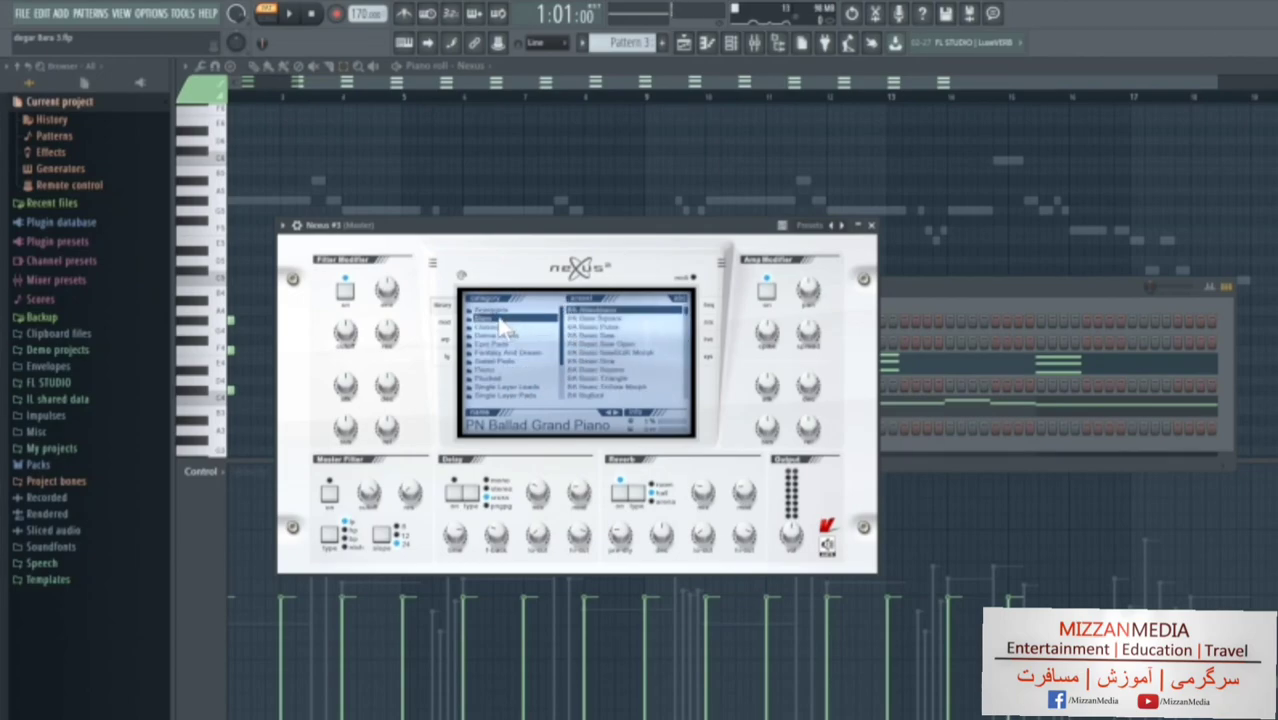
scroll(693, 370, "down", 3)
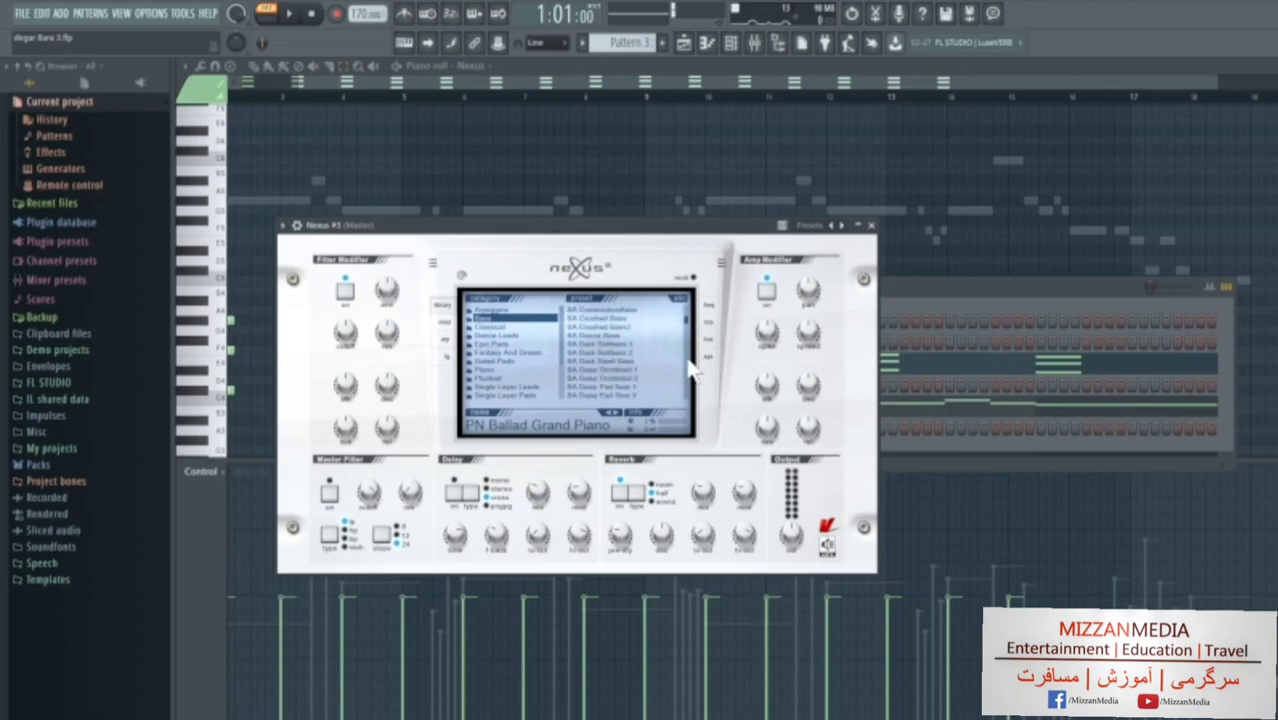
left_click(622, 341)
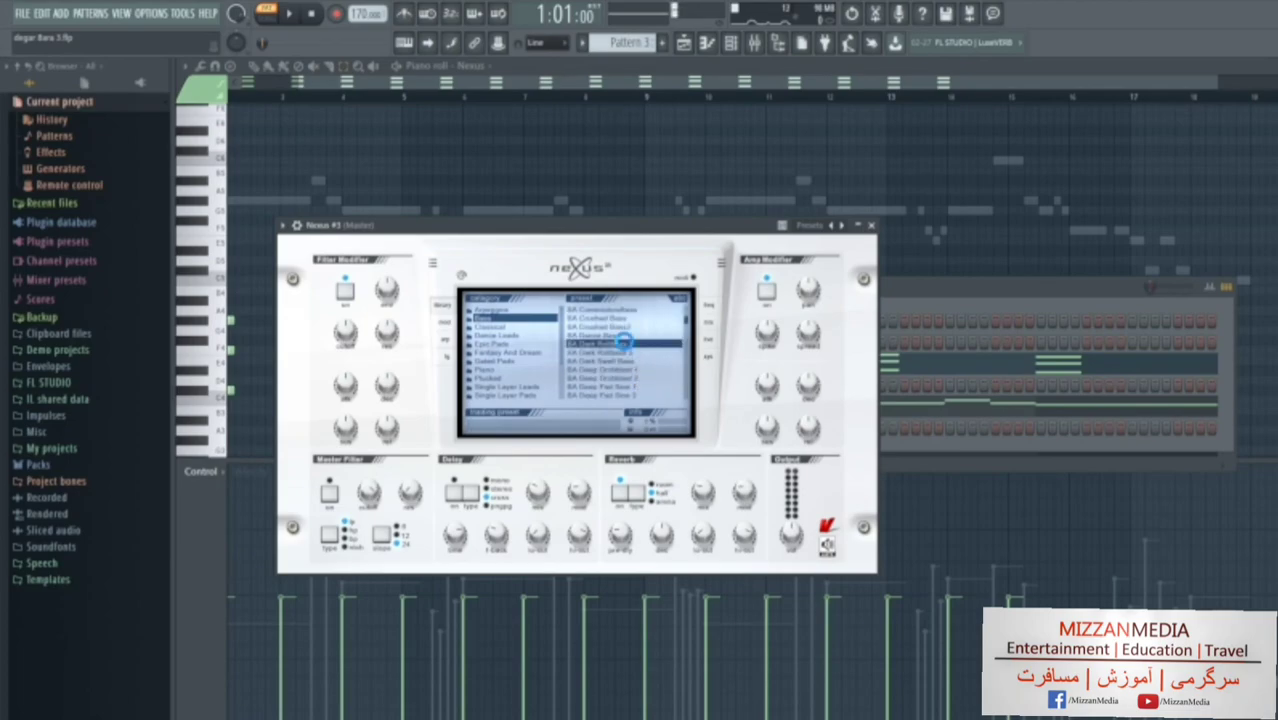
left_click(871, 226)
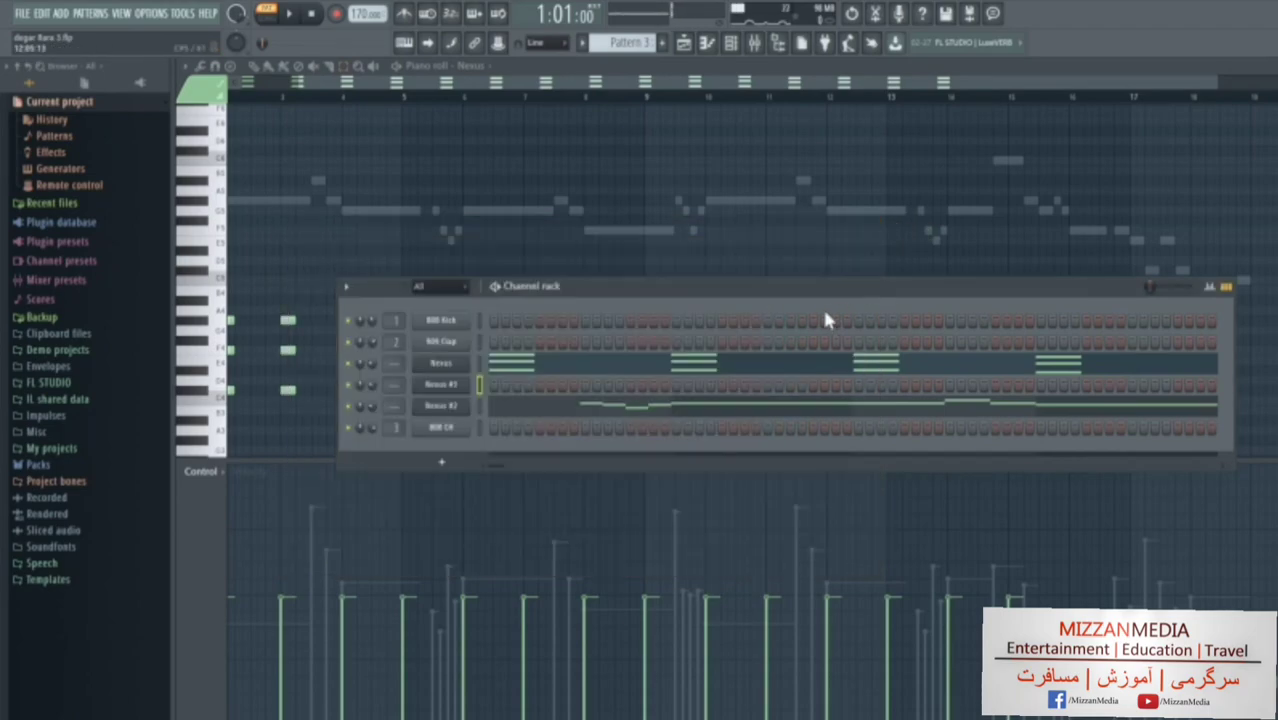
Copy the Nexus chords into Nexus #3 and delete the upper two notes of each chord, leaving only the C4 and C#4 roots.
right_click(437, 381)
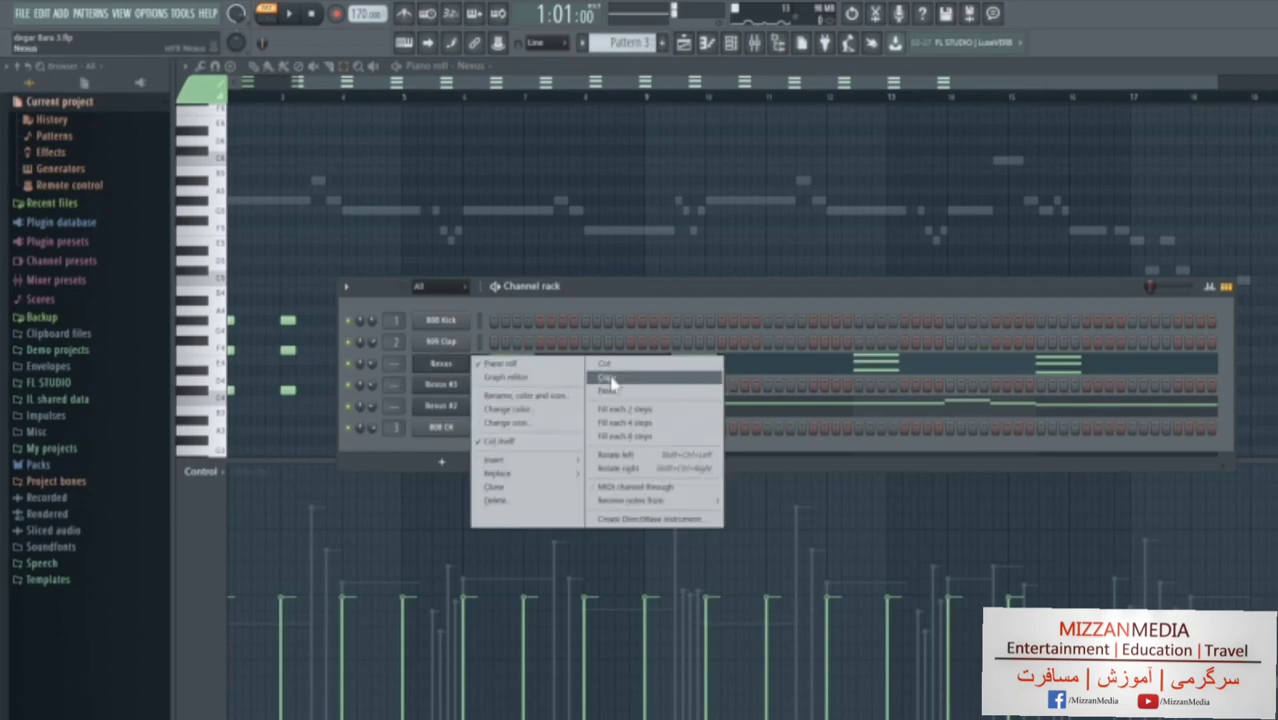
left_click(599, 377)
right_click(441, 386)
left_click(640, 407)
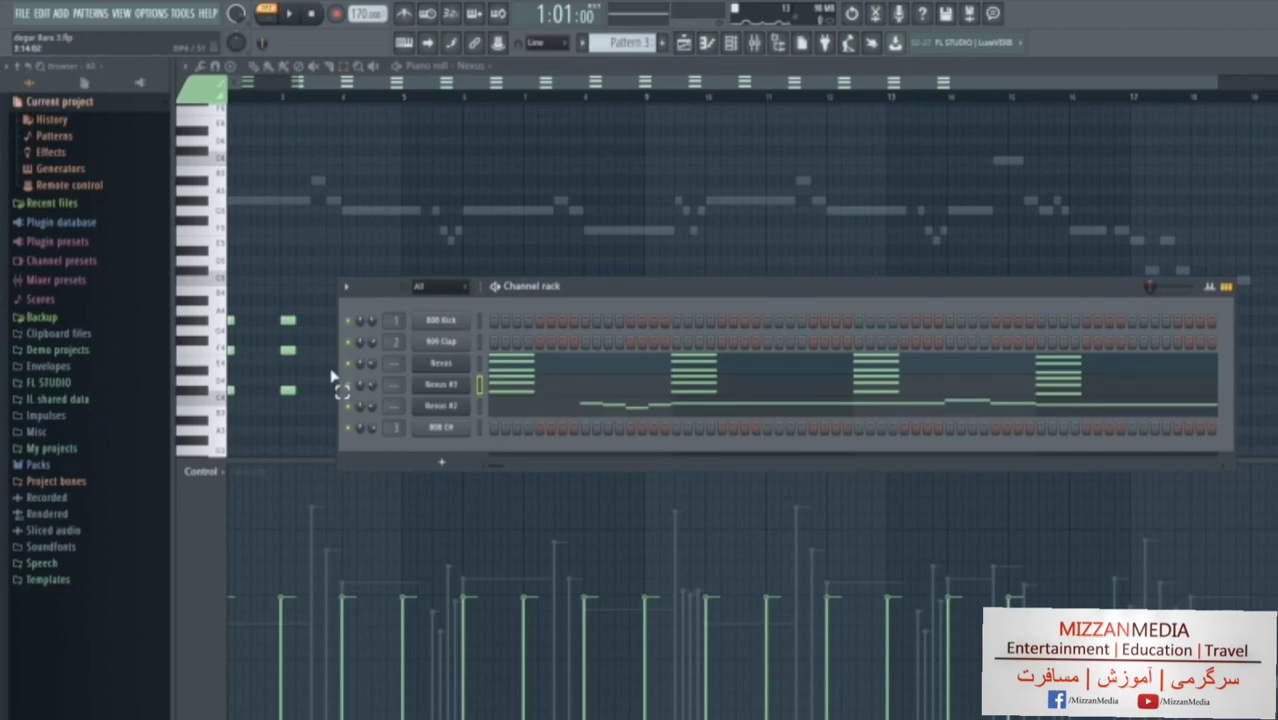
left_click(511, 390)
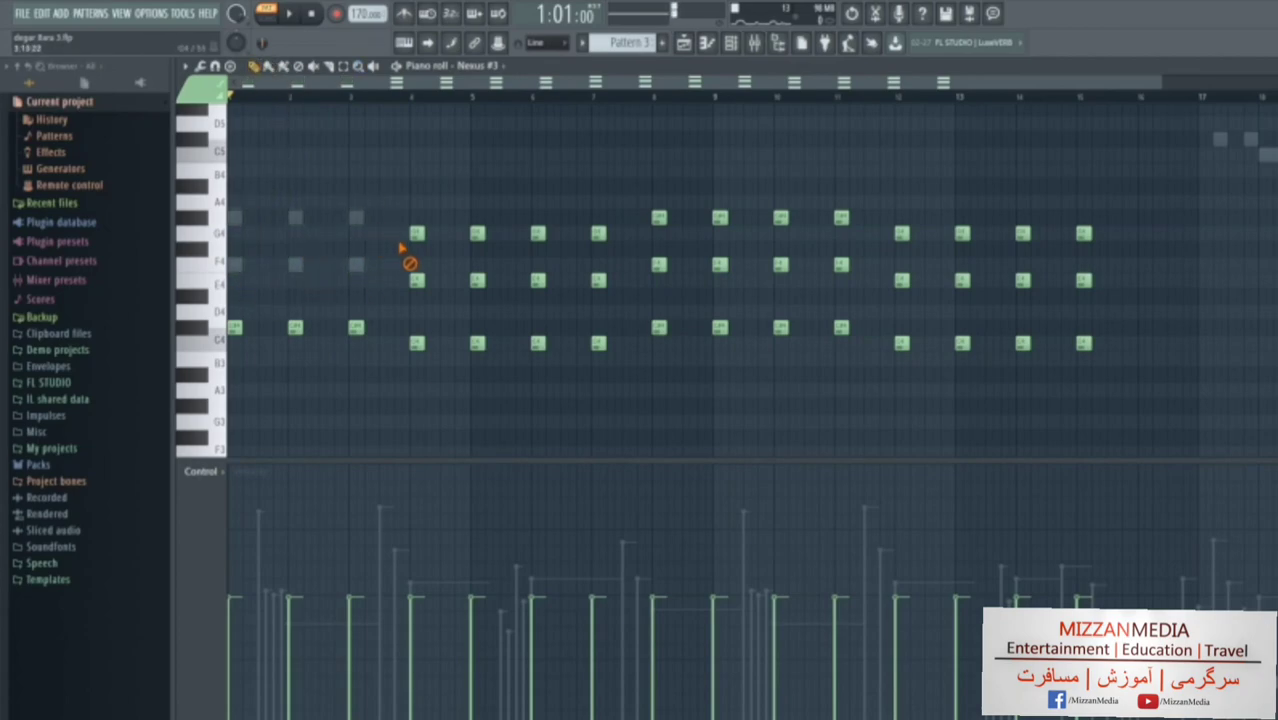
mouse_move(485, 293)
left_mouse_down()
mouse_move(610, 240)
mouse_move(1030, 302)
left_mouse_up()
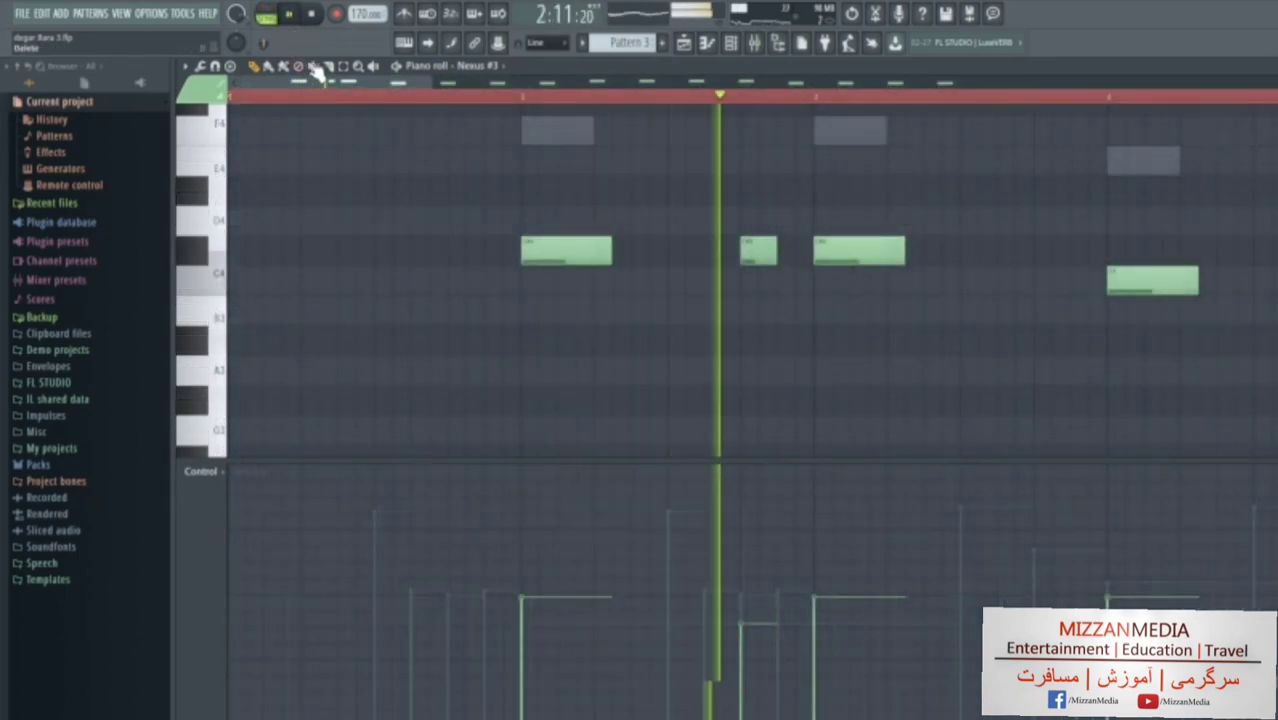
Move the bar 3 C#4 bass note two steps later and lengthen the short C#4 before it to one beat, checking with song playback.
left_click_drag(851, 245, 888, 245)
left_click(267, 17)
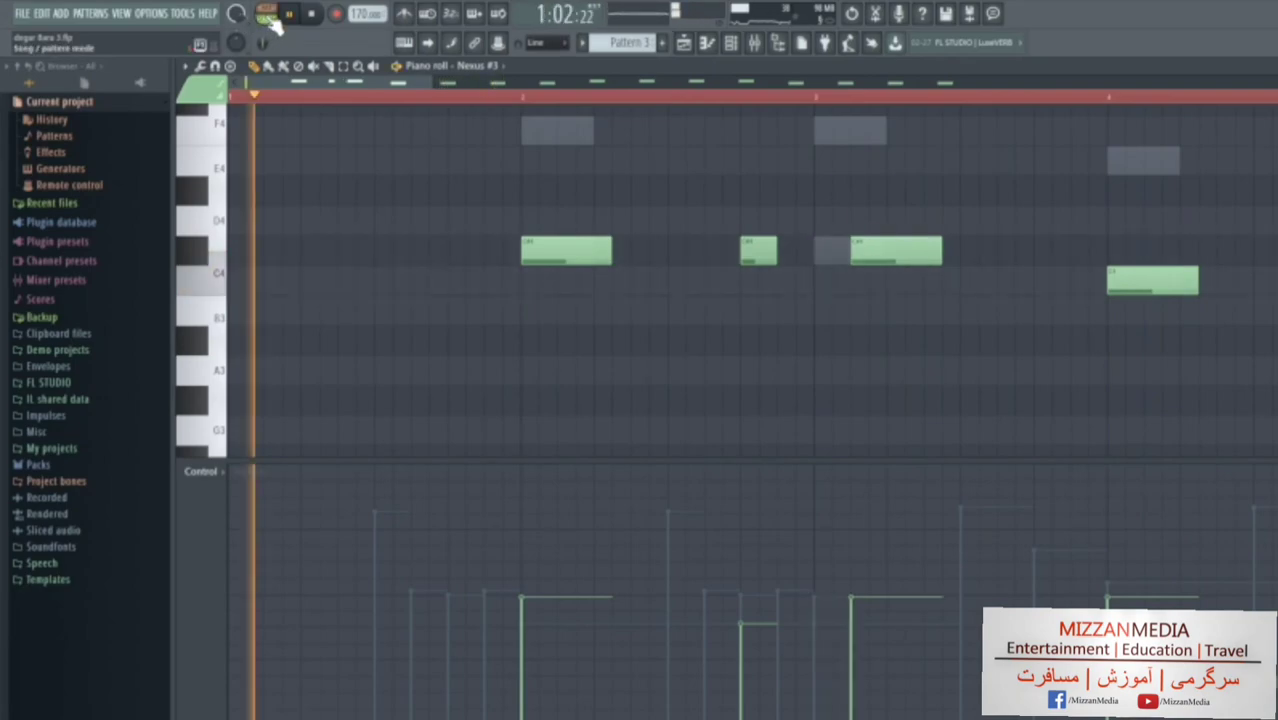
key("space")
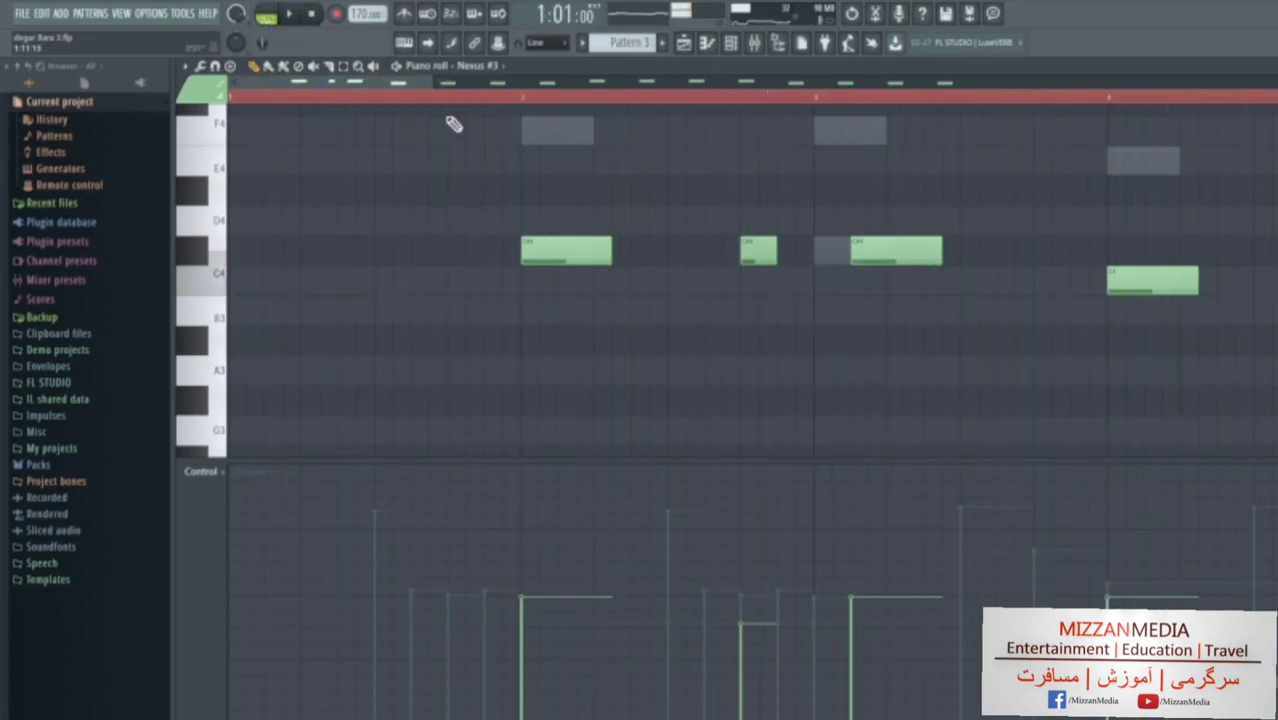
key("space")
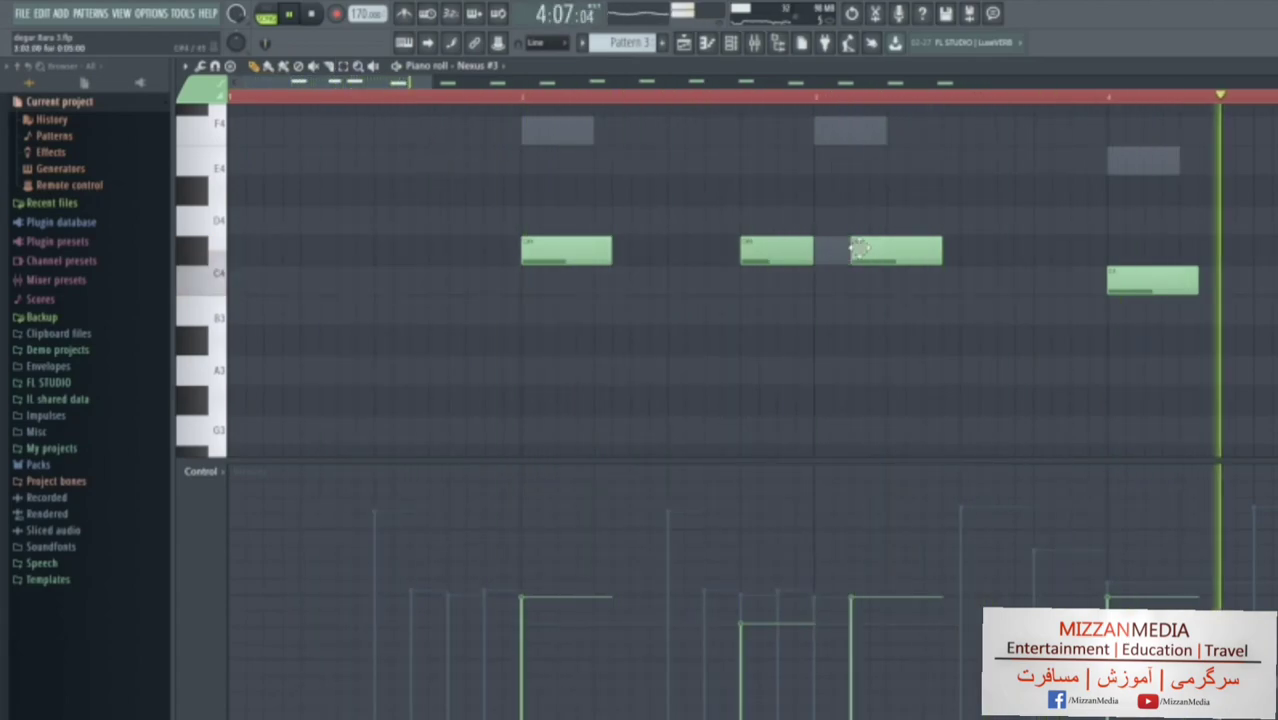
Replace the shifted bar 3 C#4 with a one-beat note at the same place and add another C#4 on beat 3.
left_click(782, 244)
right_click(862, 255)
left_click(859, 256)
left_click(965, 252)
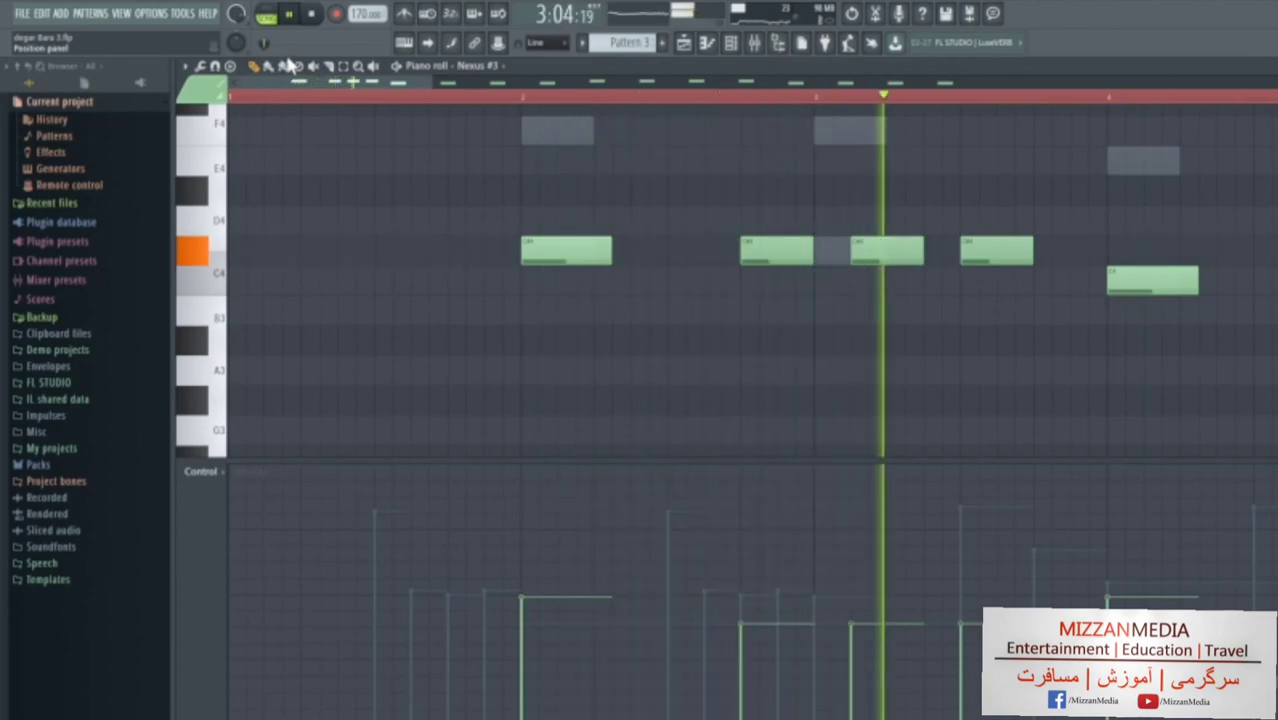
left_click(311, 13)
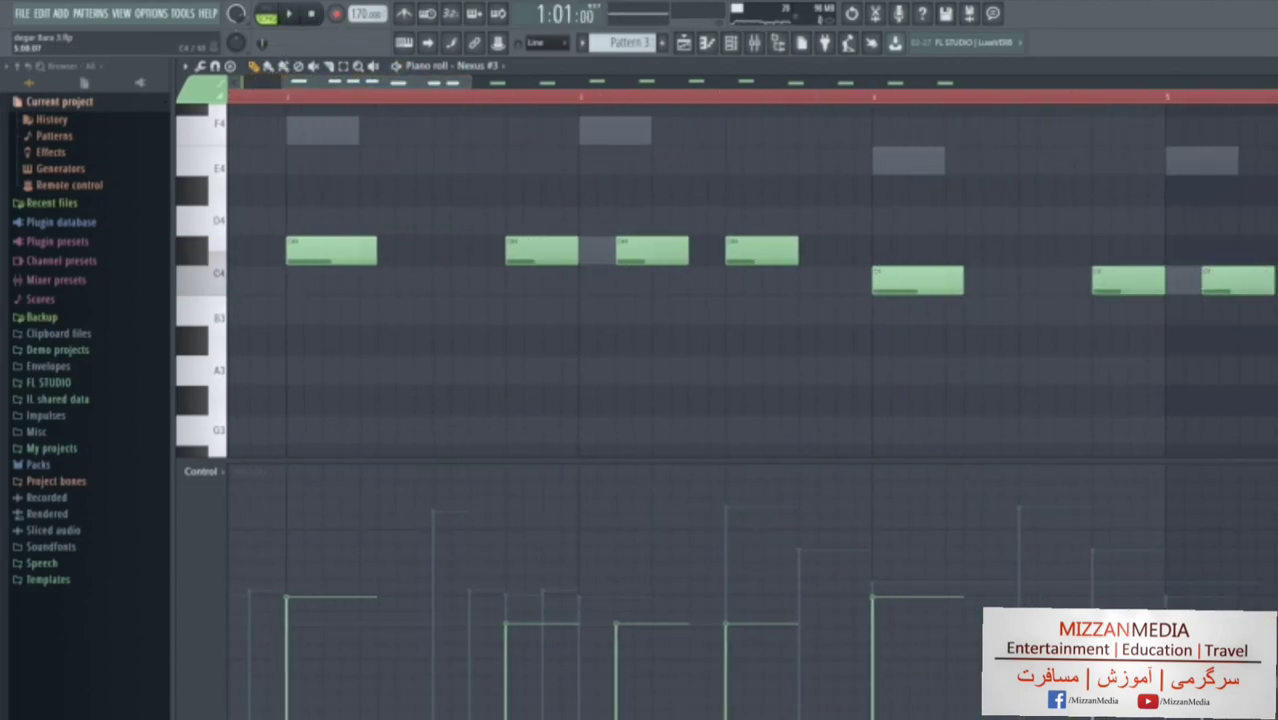
Repeat the bass rhythm with C4 notes across bars 4 to 7 and C#4 notes across bars 8 to 10.
scroll(700, 170, "right", 3)
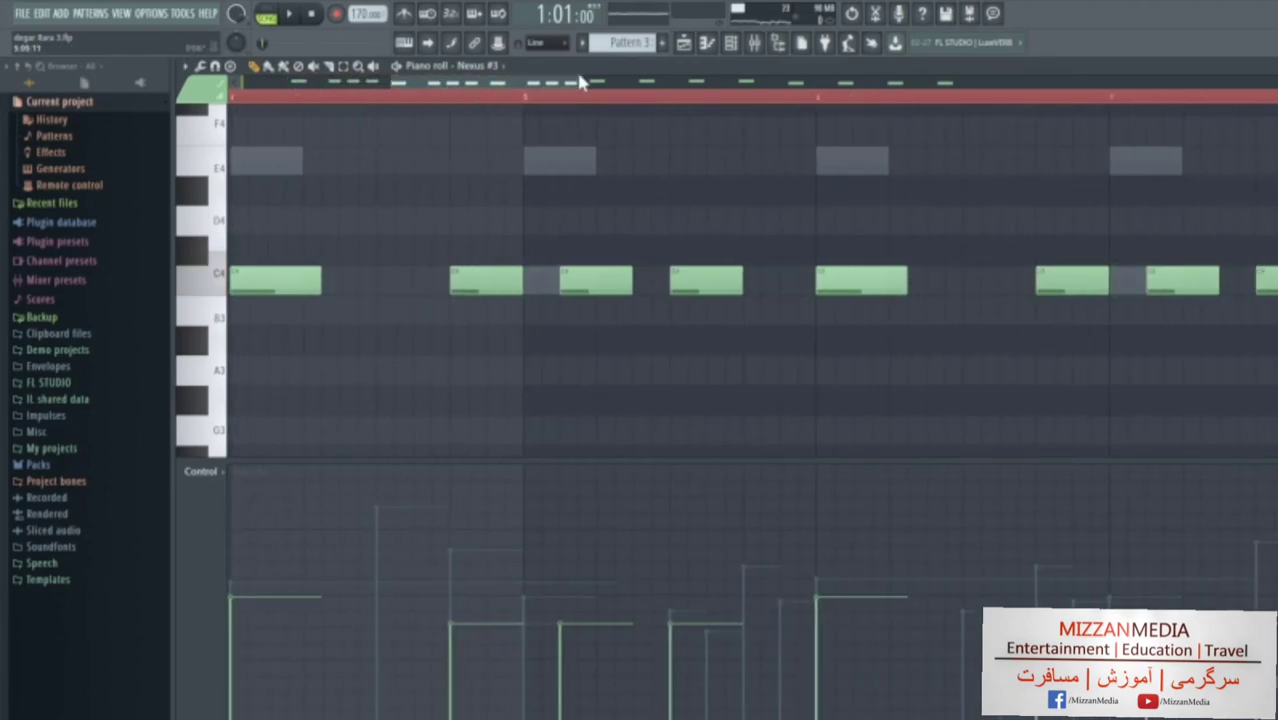
scroll(585, 75, "right", 4)
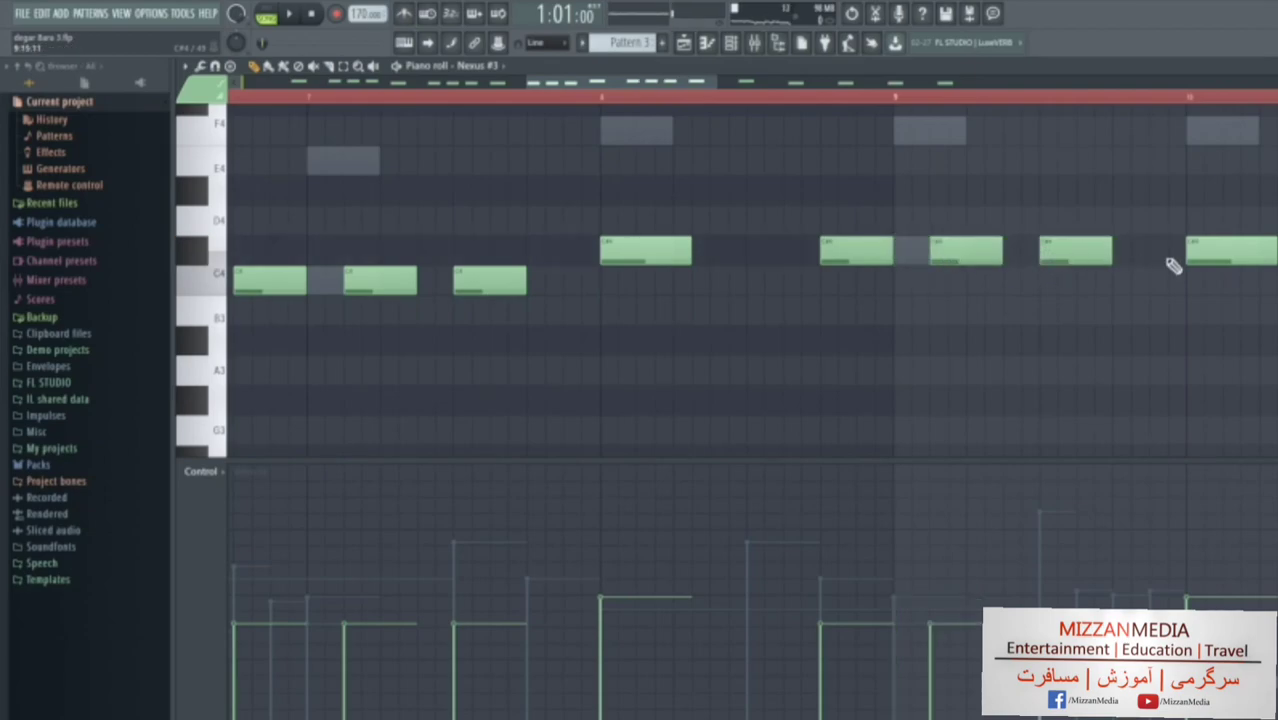
left_click_drag(591, 89, 665, 99)
left_click(975, 251)
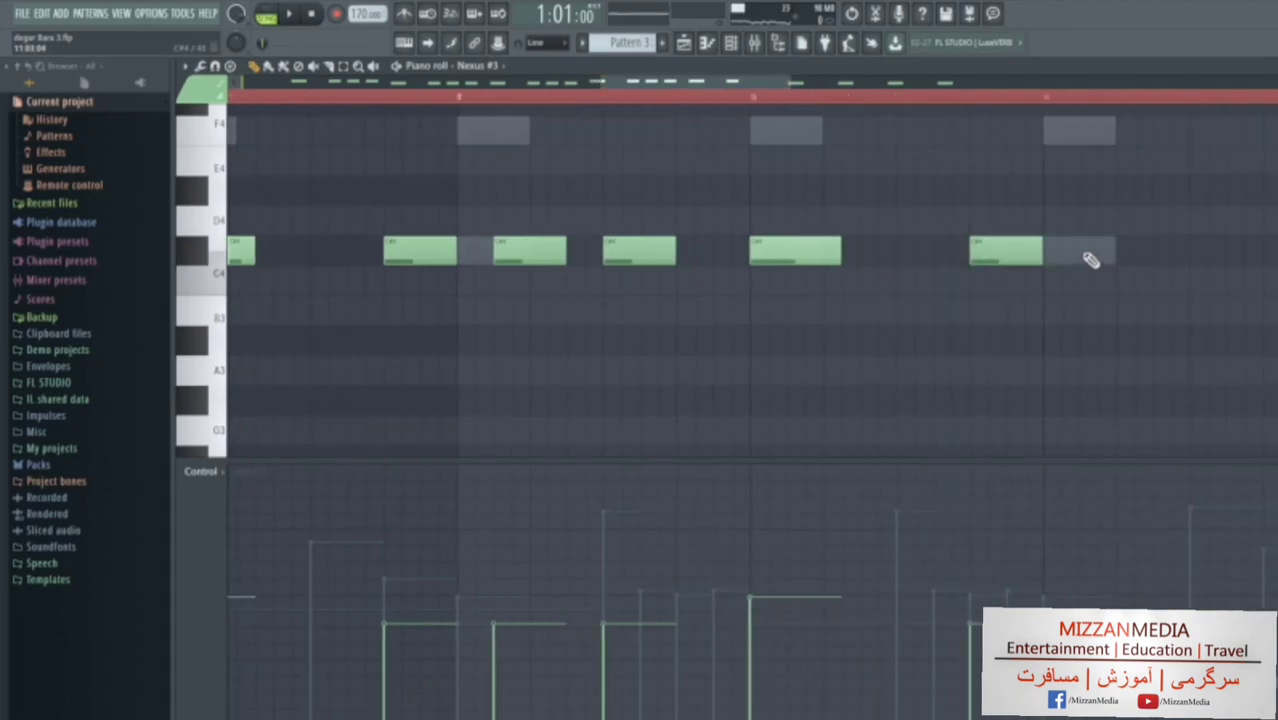
Complete the bass rhythm with C#4 notes in bar 11 and C4 notes in bars 12 to 15, and play the song.
scroll(900, 270, "right", 5)
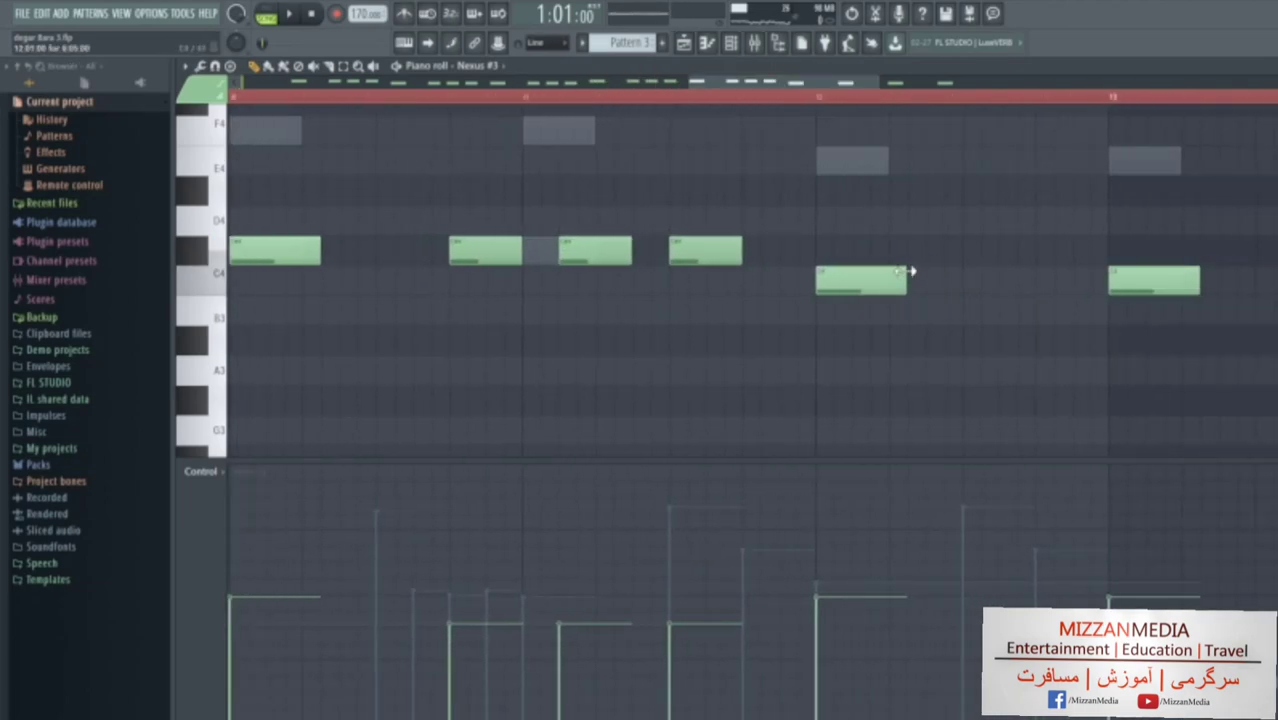
left_click(1040, 281)
right_click(1158, 284)
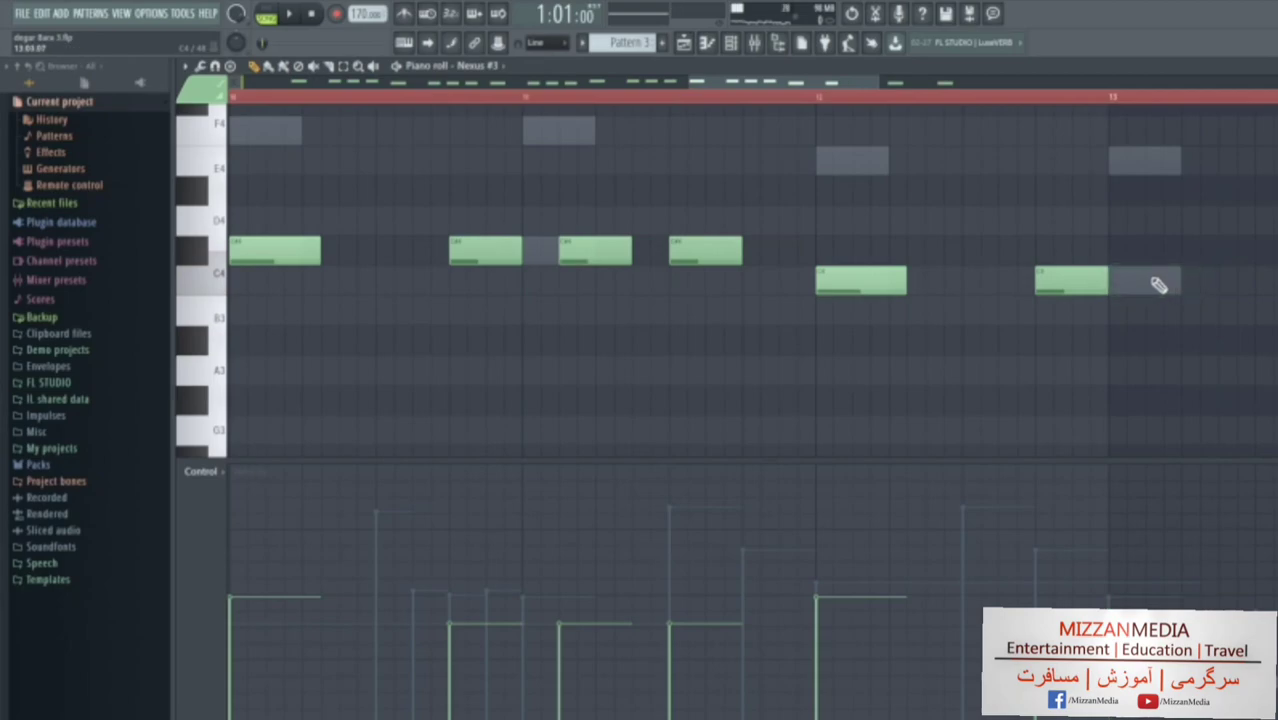
left_click_drag(858, 83, 976, 100)
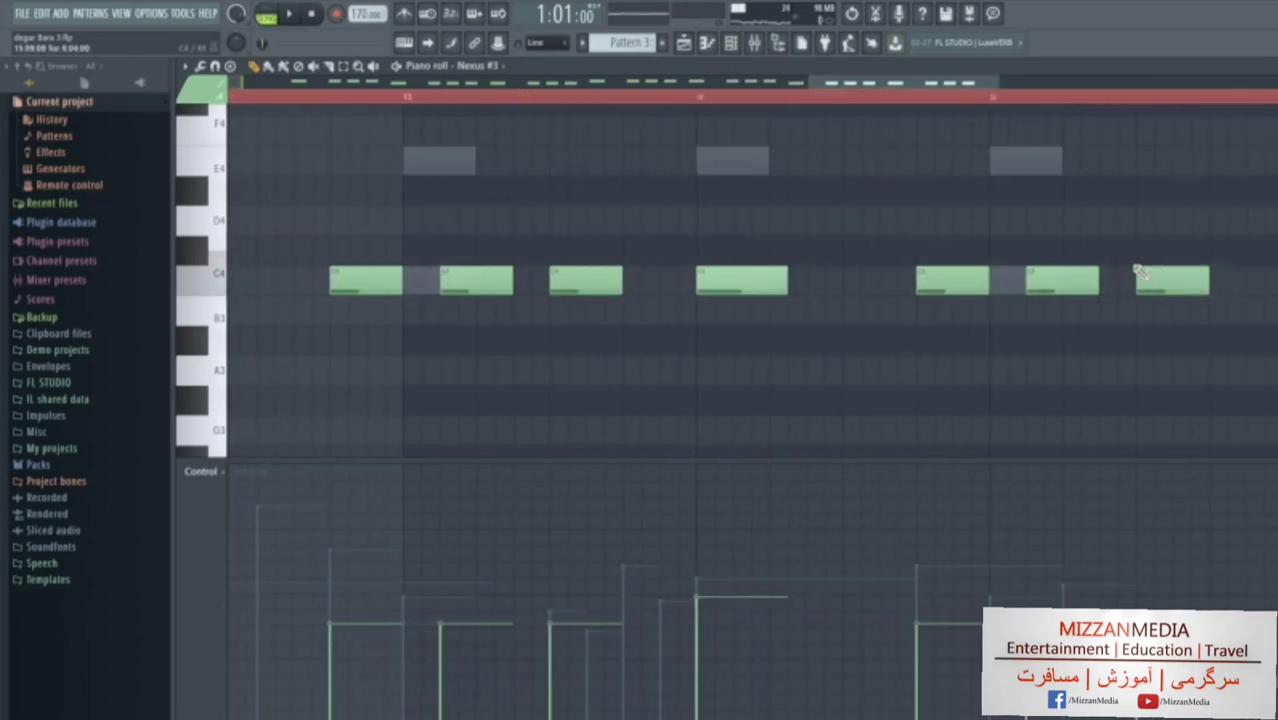
right_click(386, 113)
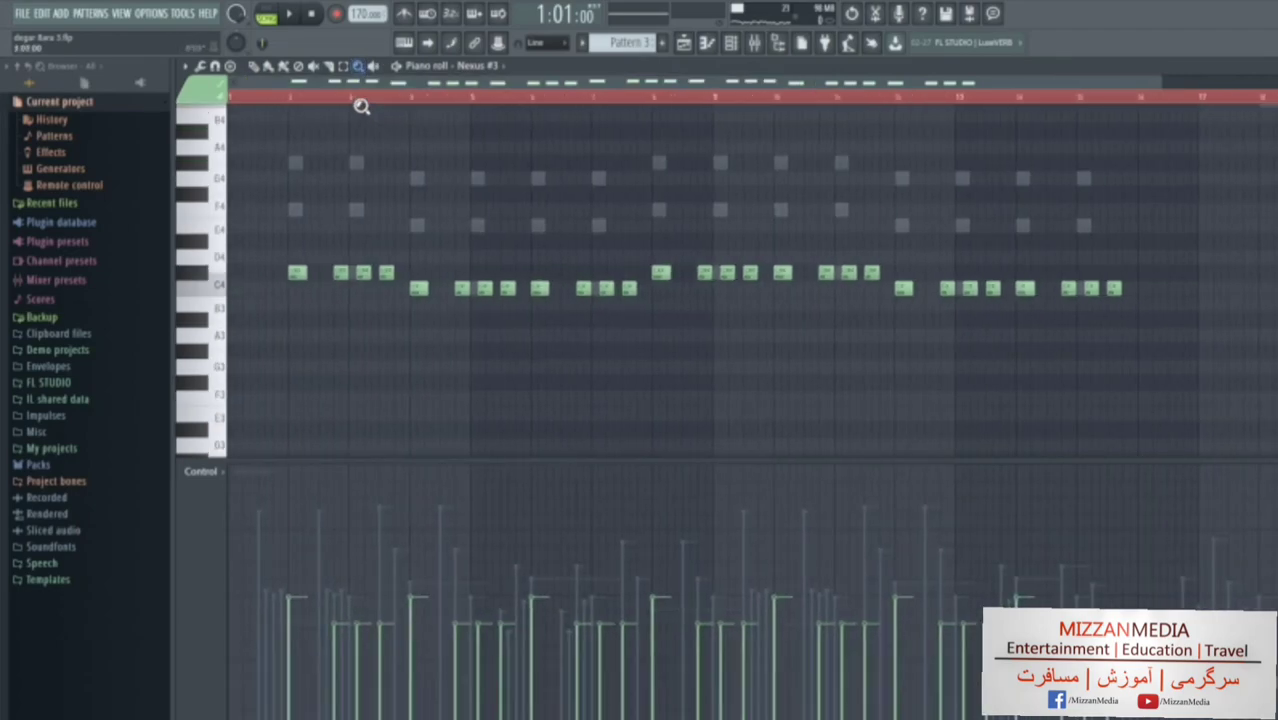
left_click(301, 16)
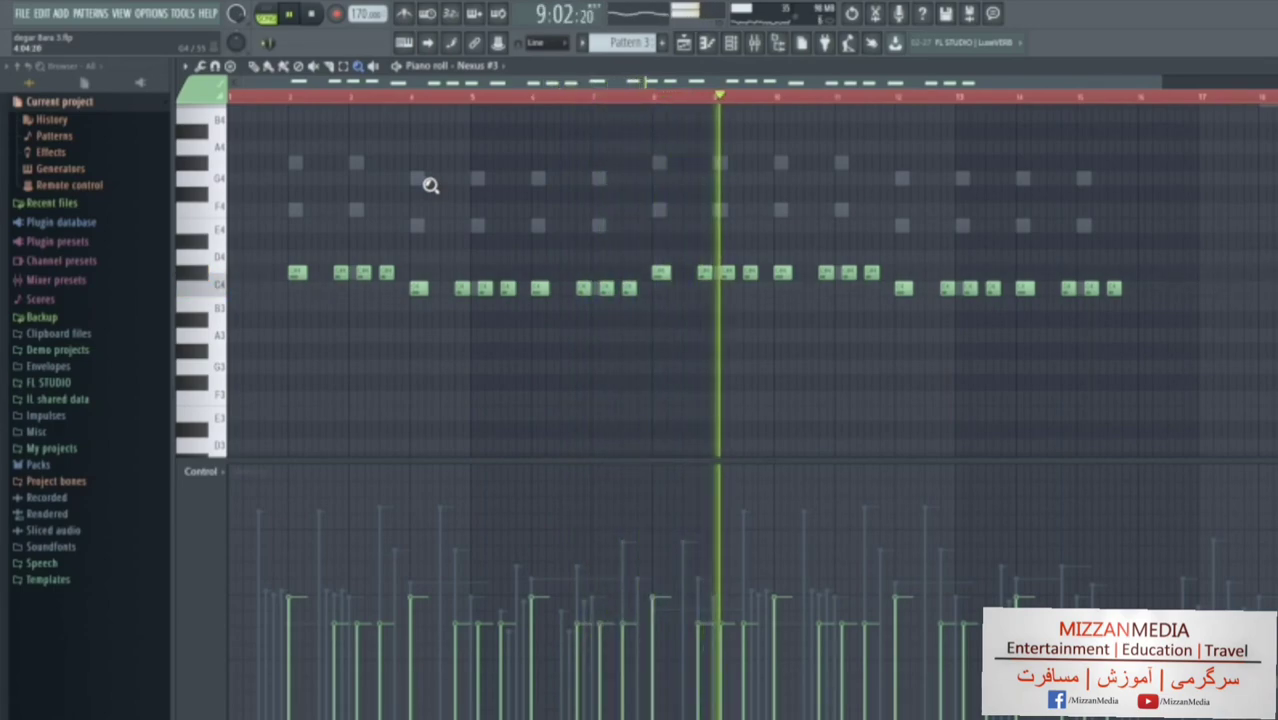
Check the preset loaded in the Nexus piano and bring up the Nexus #2 melody in the piano roll.
left_click(731, 42)
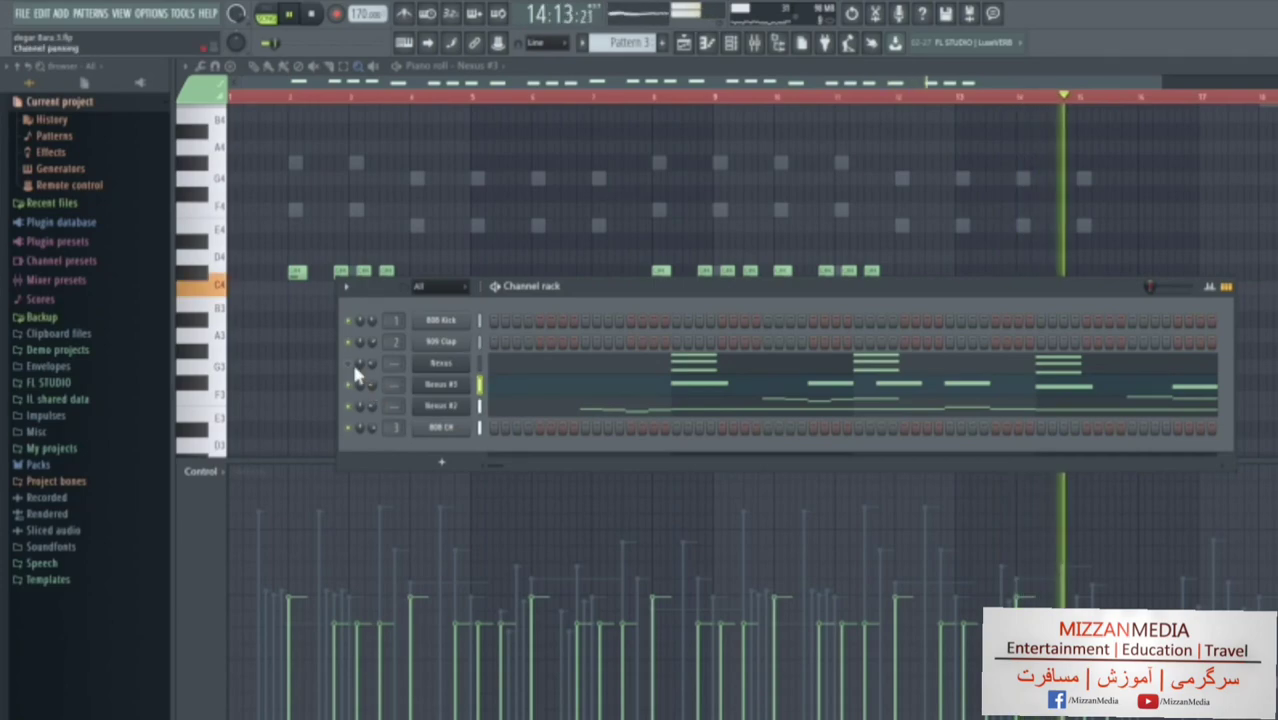
left_click(442, 366)
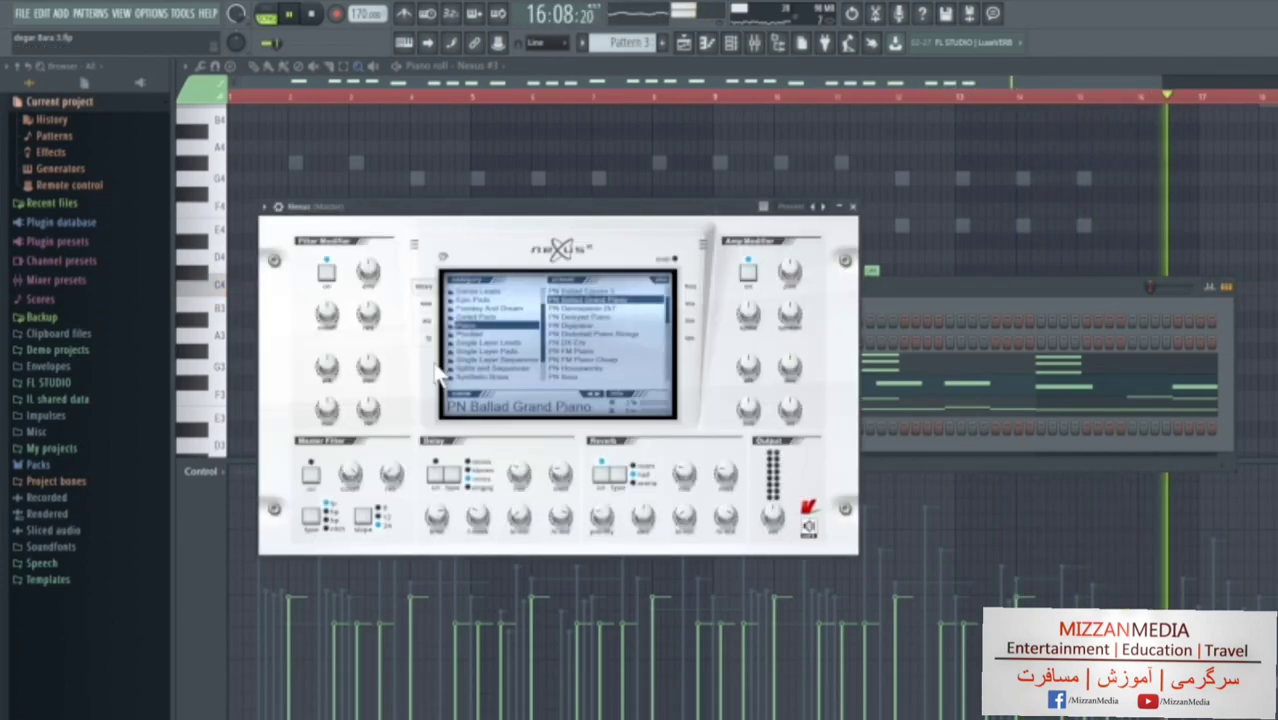
left_click(272, 207)
left_click(337, 234)
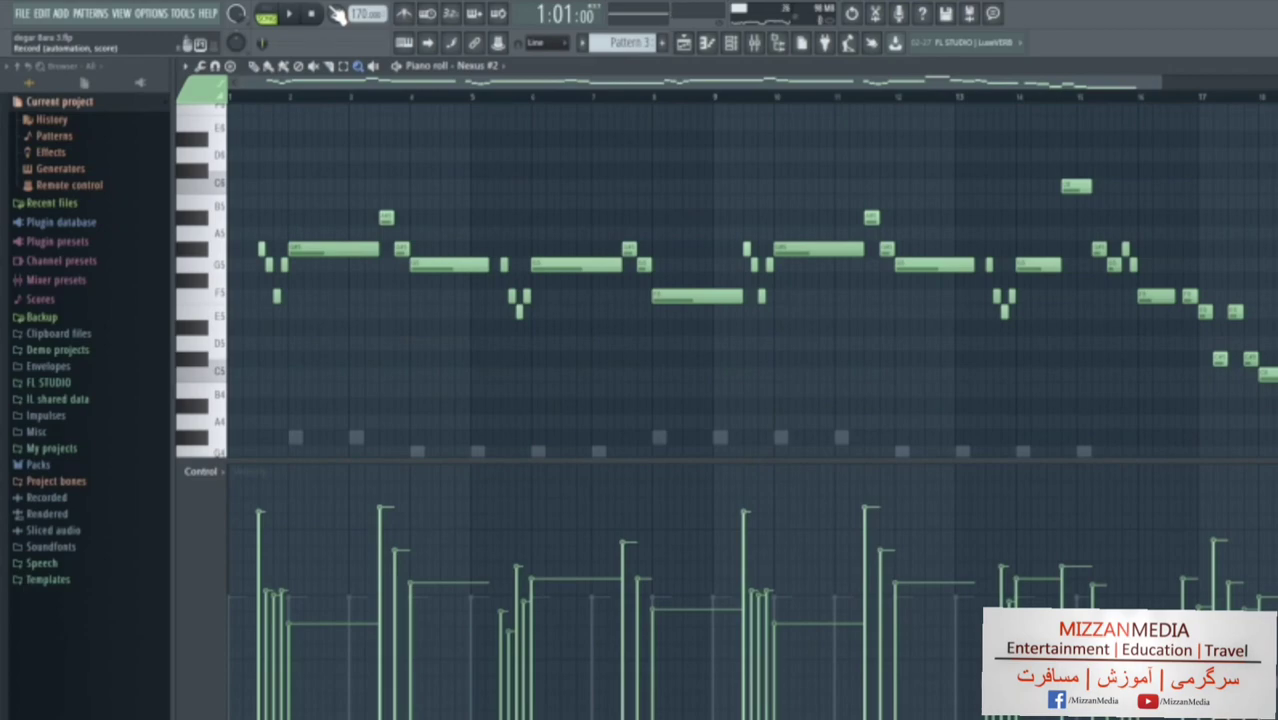
Duplicate the whole Nexus #2 melody, placing the copy one octave higher and one bar later.
key("ctrl+a")
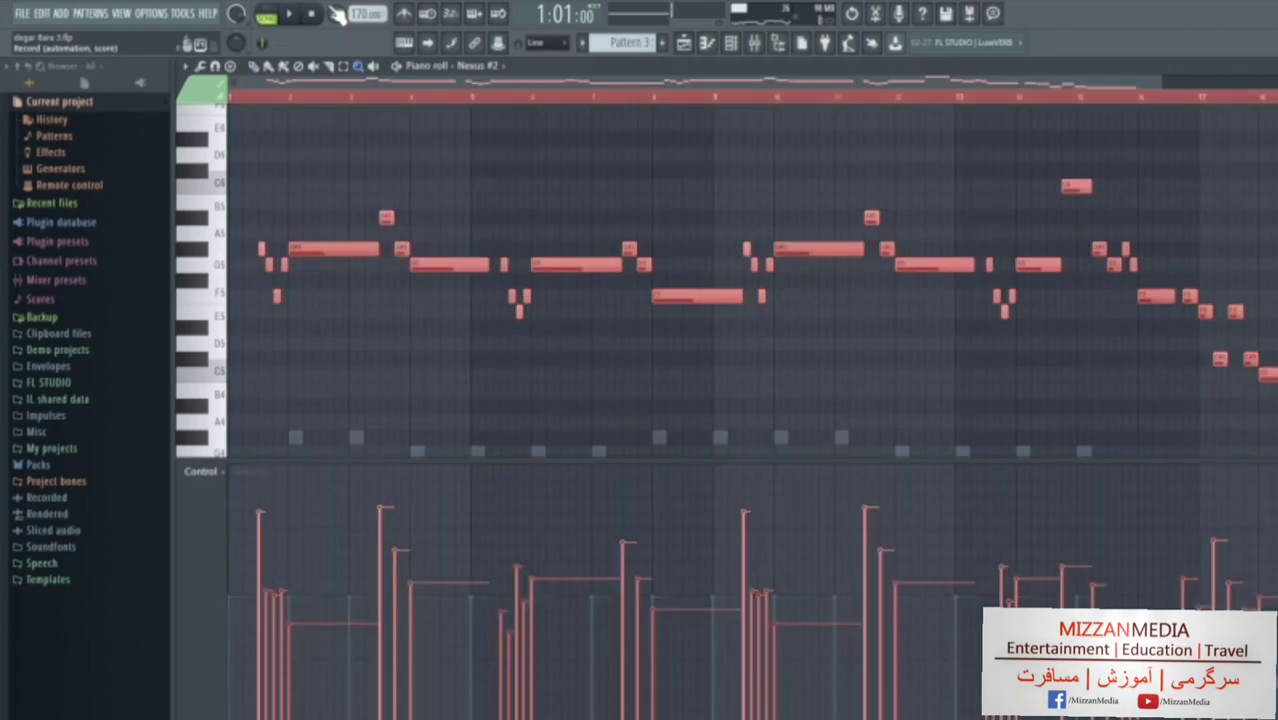
key("ctrl+v")
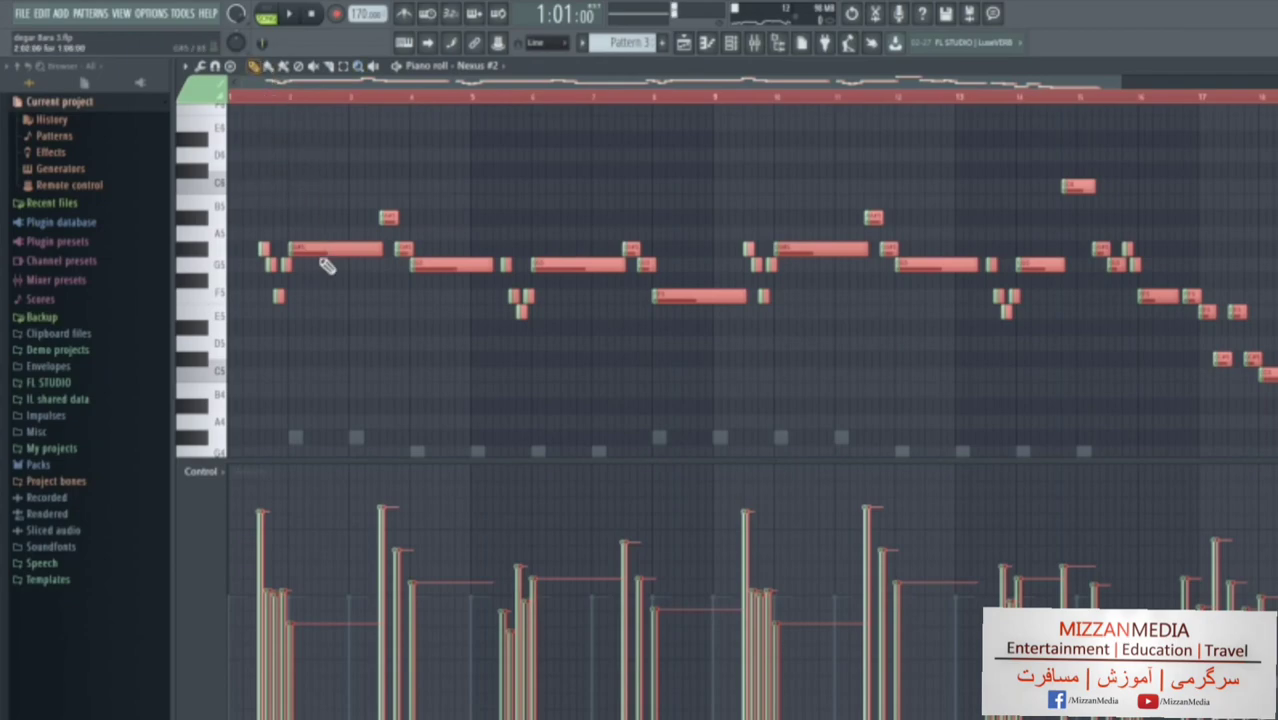
left_click_drag(317, 242, 320, 181)
left_click(357, 68)
left_click(317, 133)
left_click(357, 67)
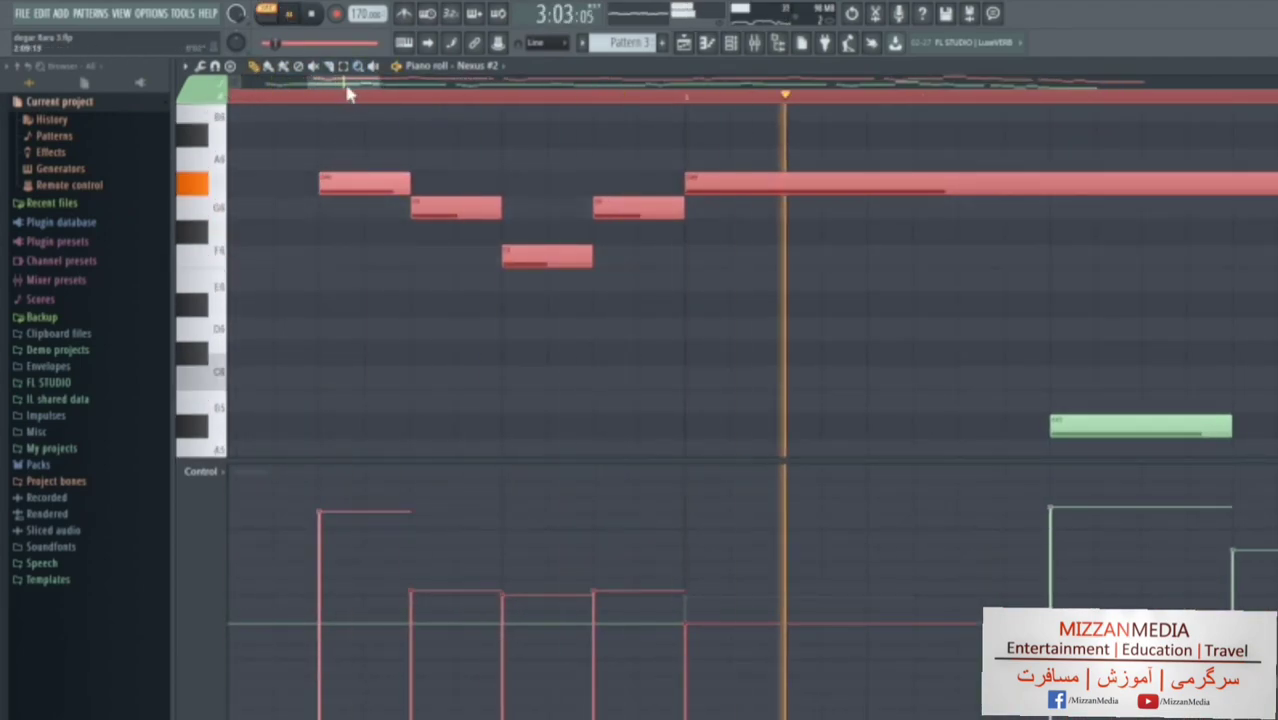
Deselect the octave-up copy and shorten its long notes at the start of bars 3, 5 and 7 to one beat.
right_click(343, 118)
left_click(252, 67)
key("ctrl+d")
left_click_drag(420, 202, 360, 201)
right_click(462, 211)
left_click(462, 211)
right_click(579, 209)
left_click(579, 209)
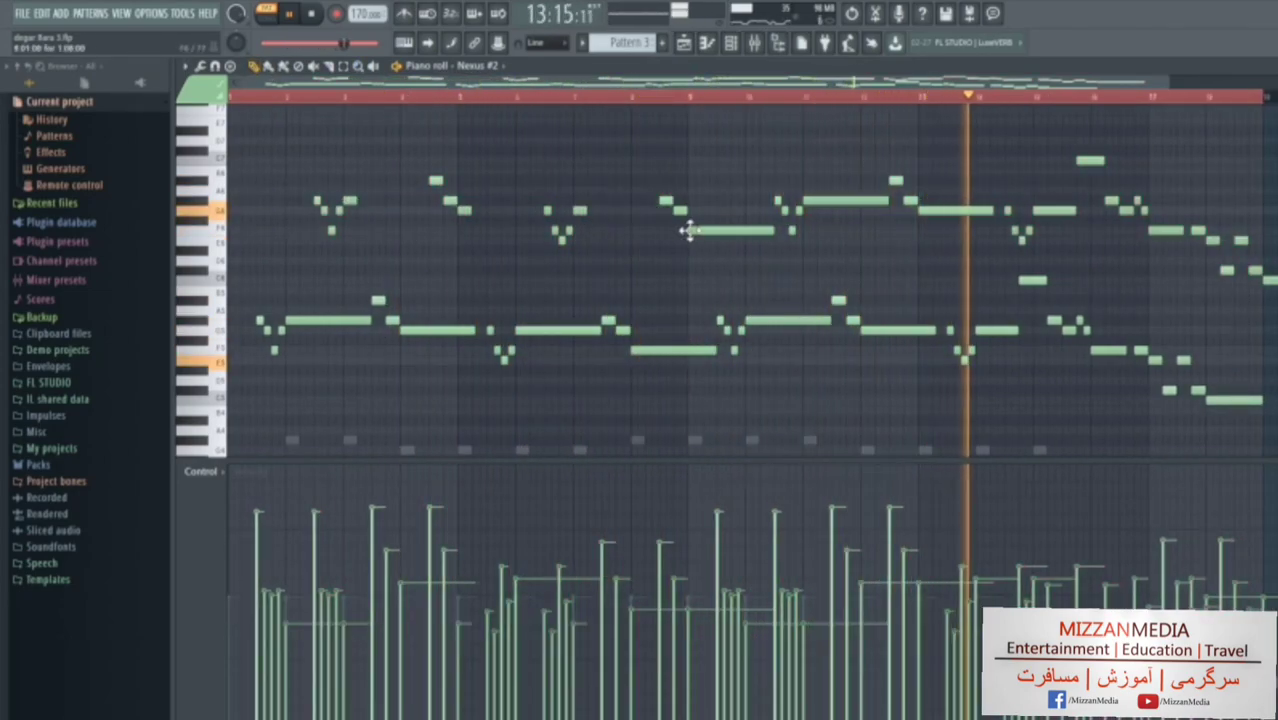
Shorten the octave-up notes at the start of bars 9, 11 and 13 to one beat each.
right_click(691, 229)
left_click(691, 229)
right_click(806, 202)
left_click(806, 202)
right_click(921, 210)
left_click(921, 210)
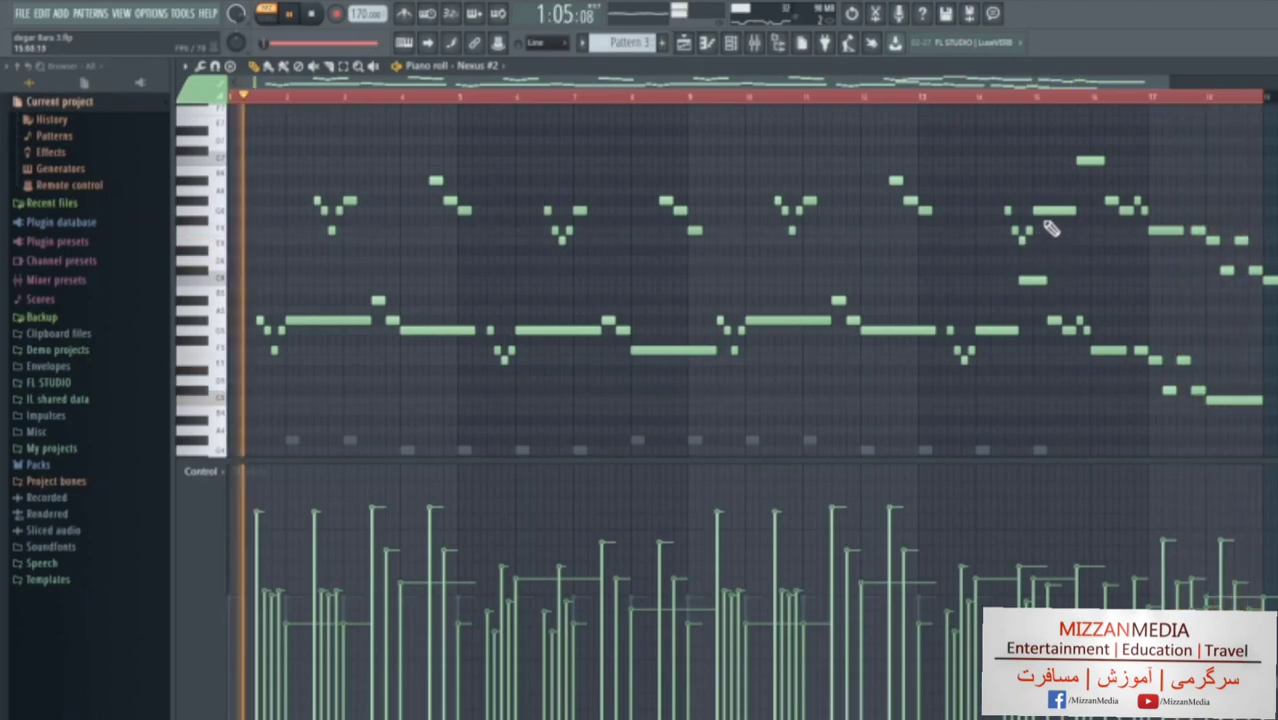
Delete the octave-up copies of the melody notes in bars 14 and 15.
right_click(1055, 210)
left_click(1040, 210)
right_click(1042, 211)
right_click(1030, 231)
right_click(1022, 240)
right_click(1088, 163)
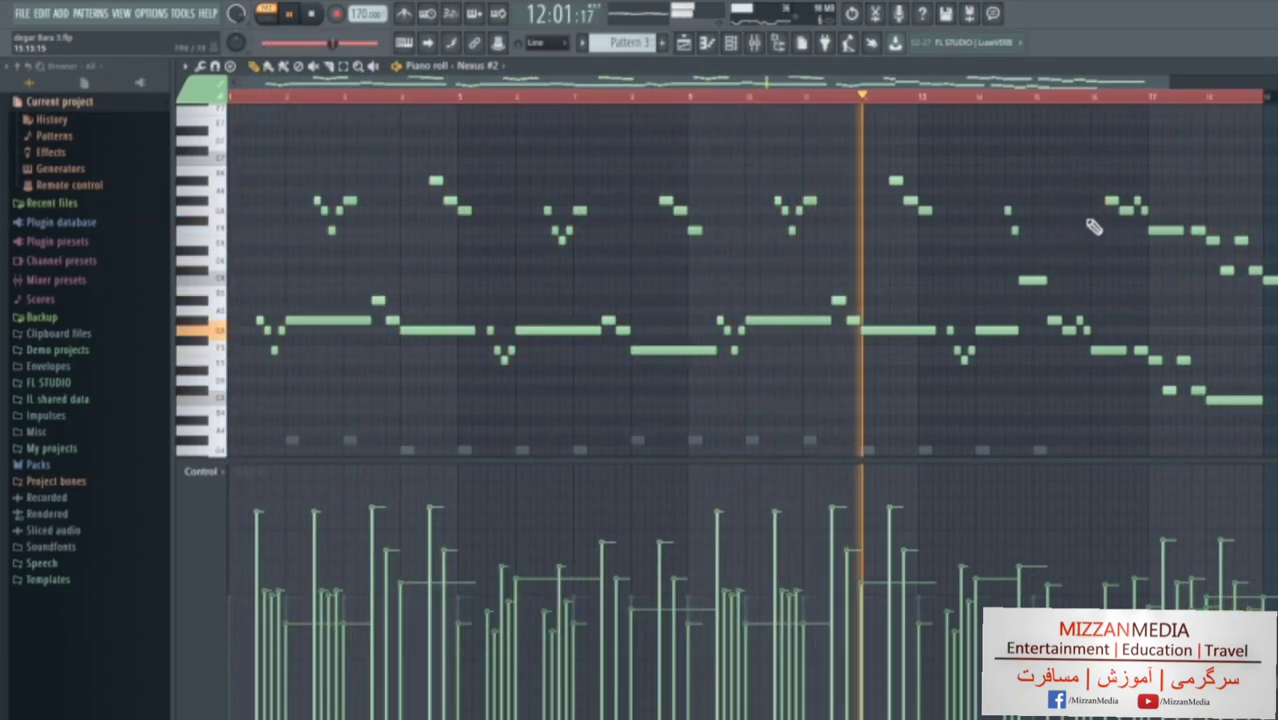
right_click(1008, 211)
right_click(1016, 231)
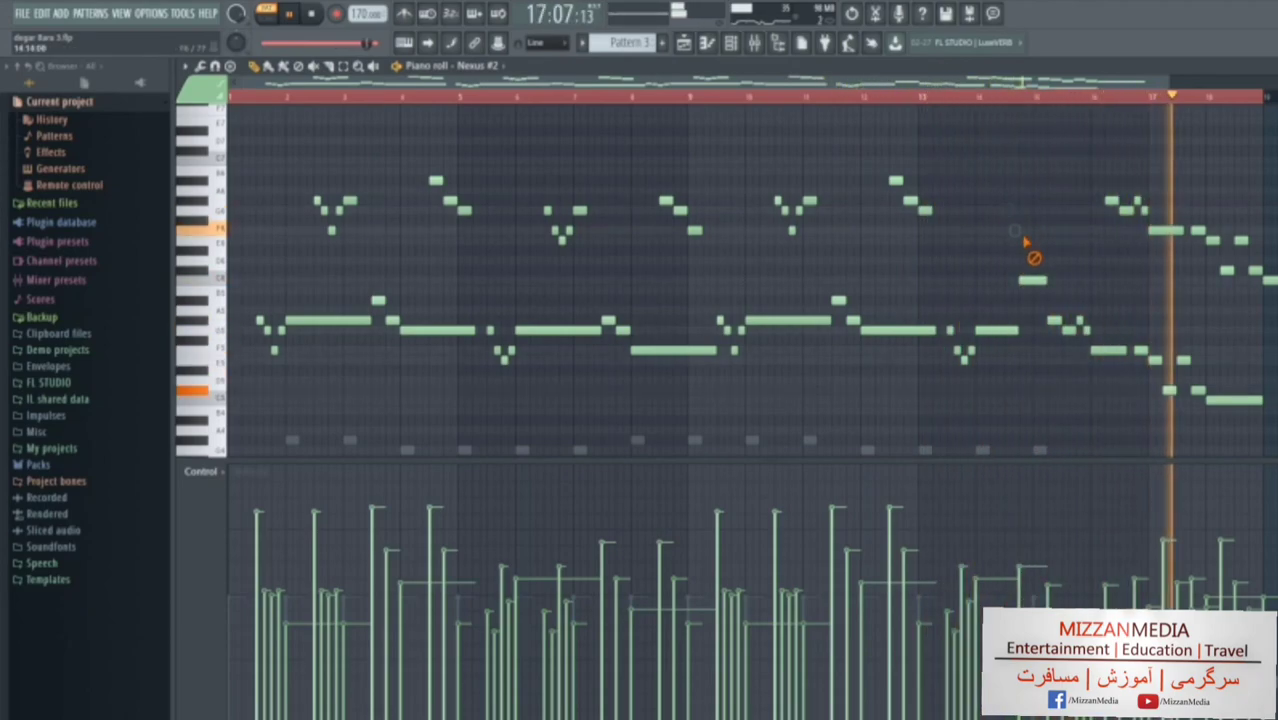
Delete the remaining octave-up notes from bar 16 to the end of the melody.
right_click(1112, 201)
right_click(1127, 211)
right_click(1151, 232)
right_click(1146, 211)
right_click(1139, 201)
right_click(1198, 232)
right_click(1213, 241)
right_click(1228, 271)
right_click(1242, 241)
right_click(1256, 271)
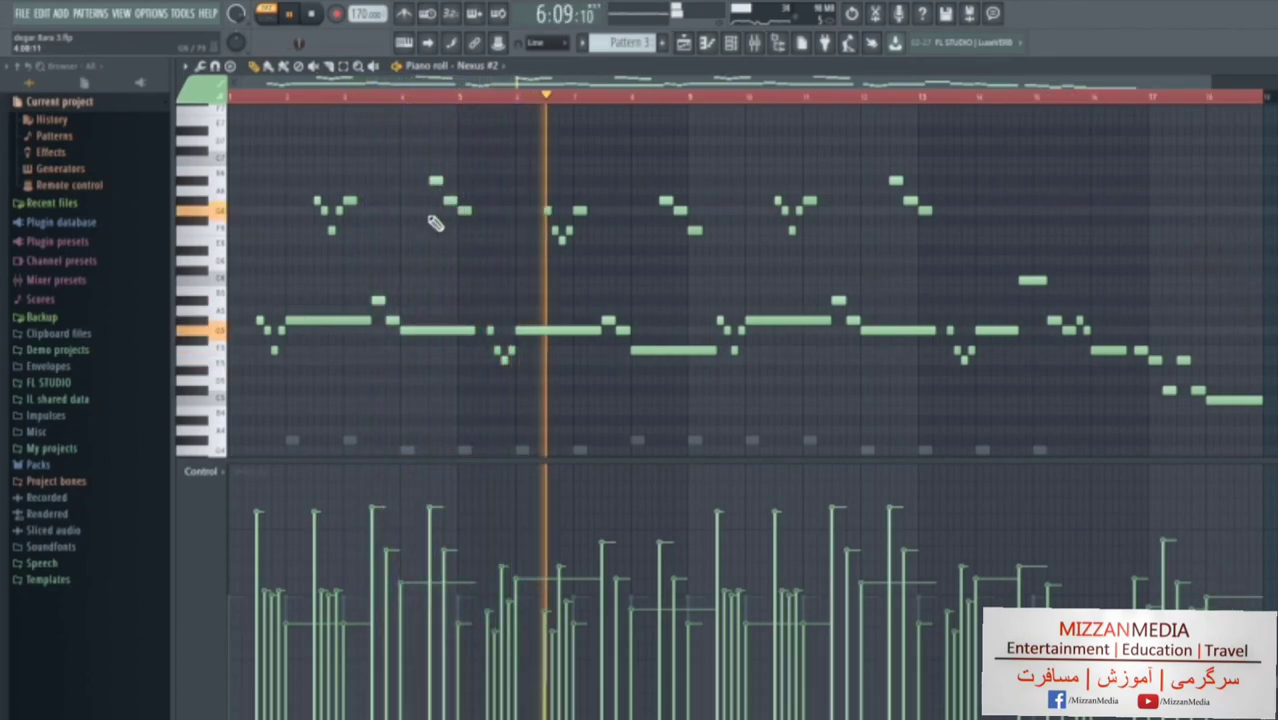
Look over Pattern 3 in the playlist and open the Nexus #3 bass part in the piano roll.
left_click(698, 50)
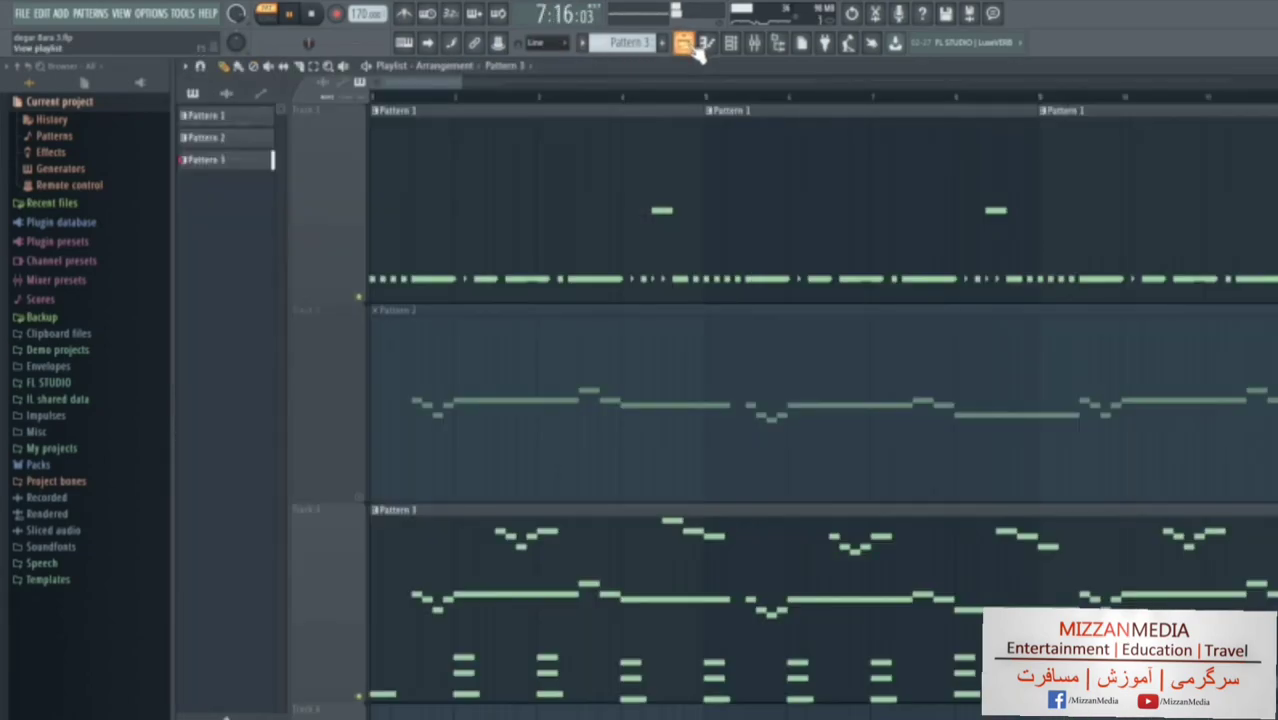
left_click(731, 50)
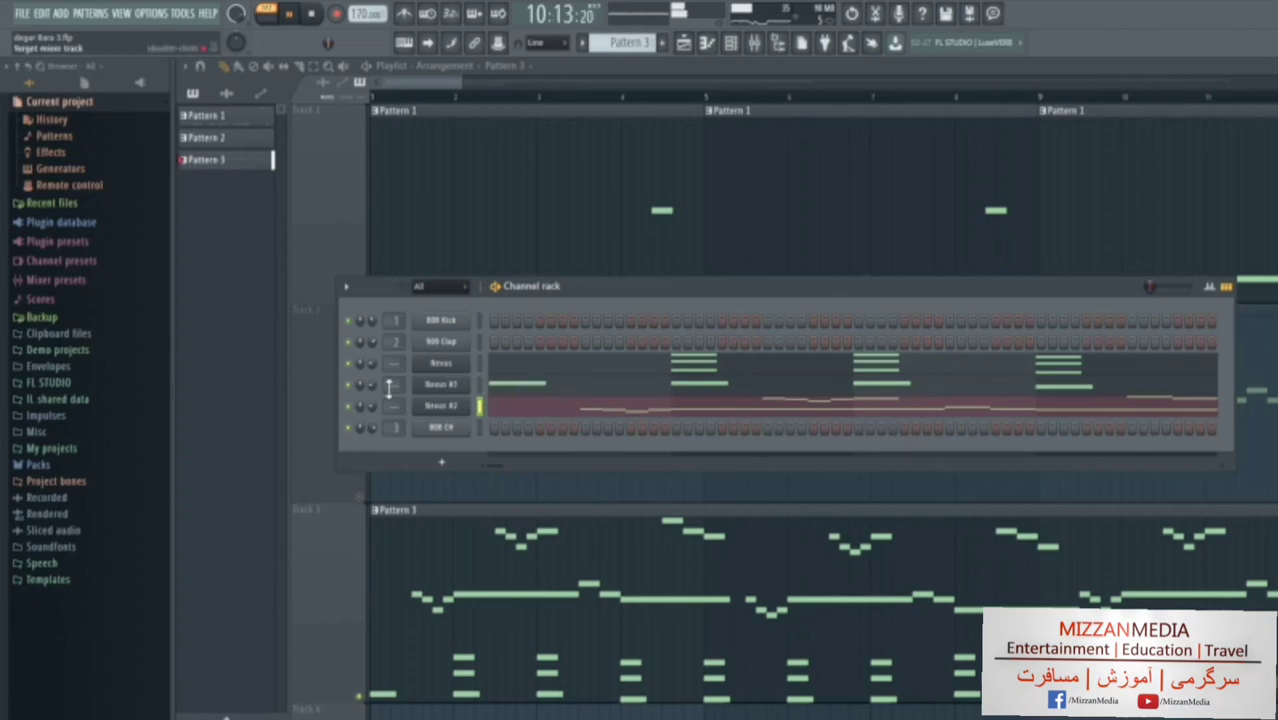
left_click(522, 380)
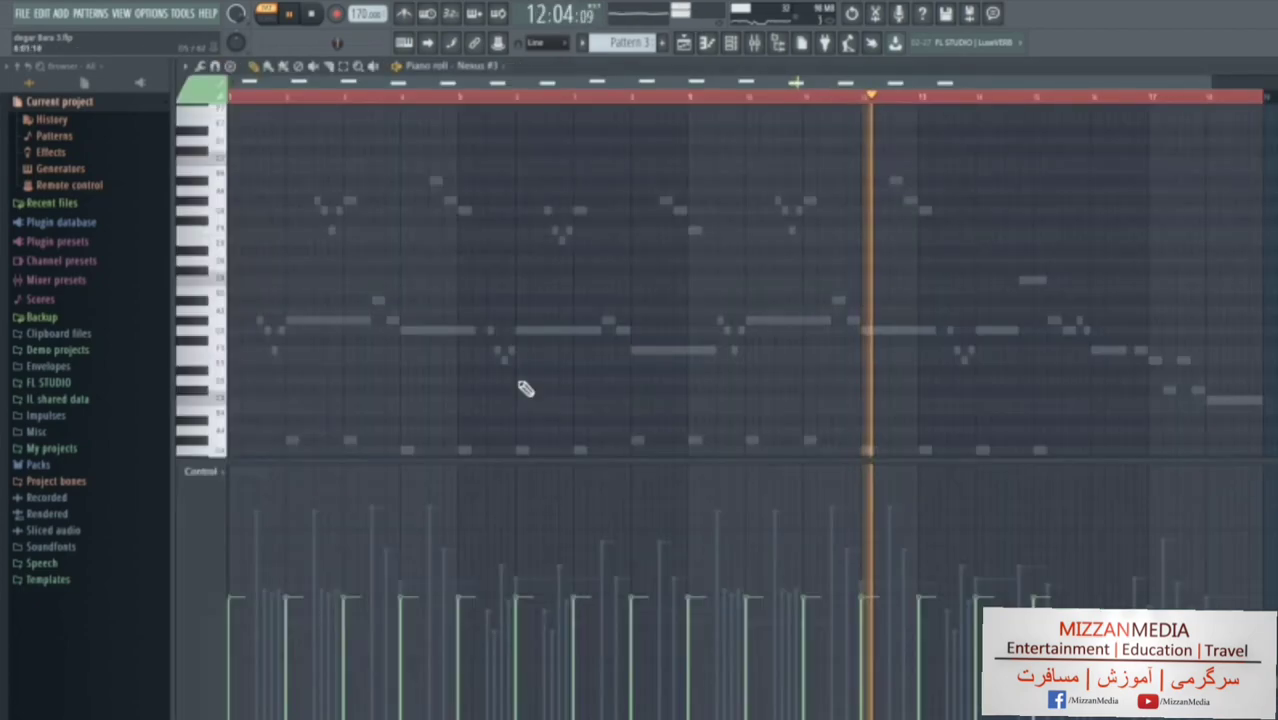
left_click(360, 66)
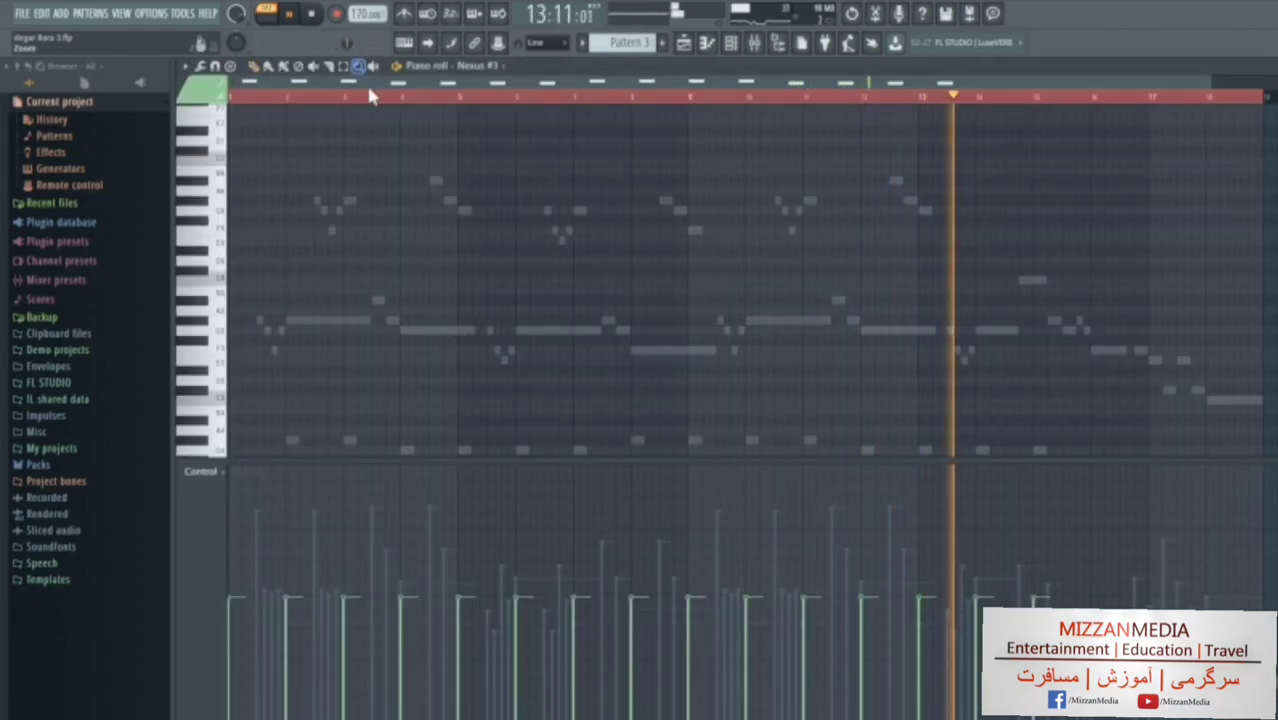
left_click(365, 228)
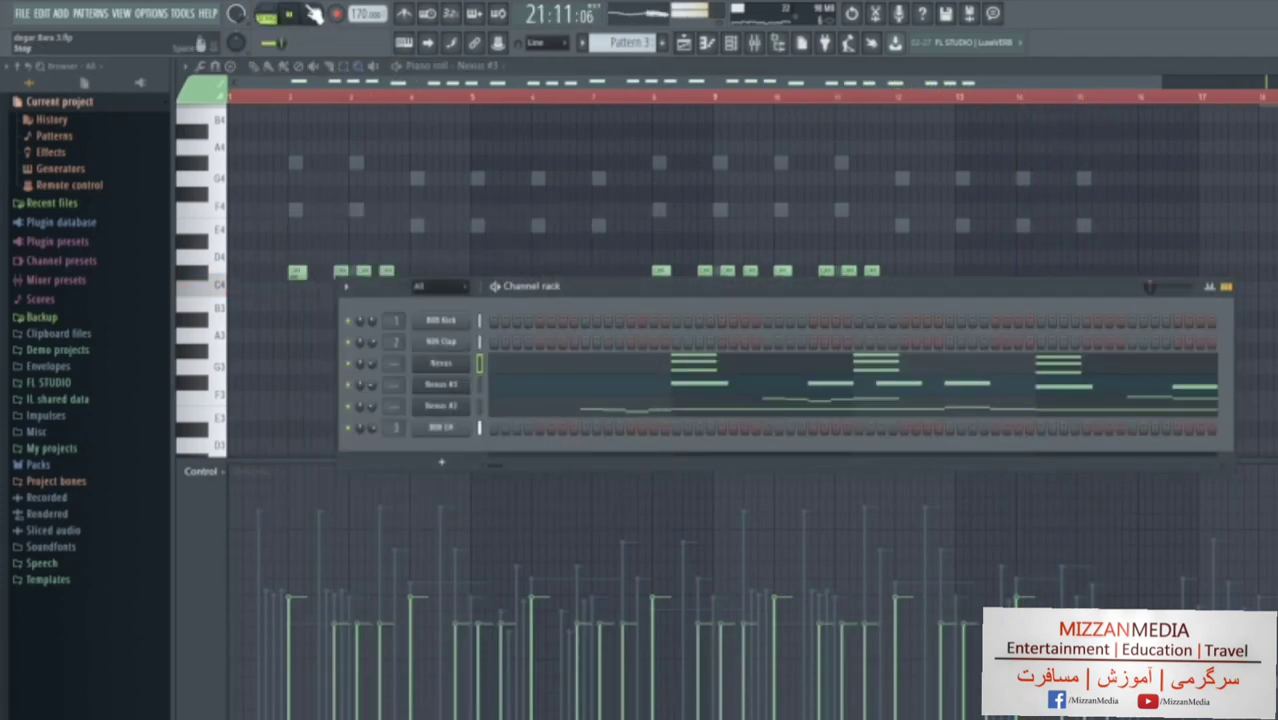
Shift every second Nexus piano chord one beat earlier and add a last chord on beat 4 of bar 15, checking with playback.
left_click(292, 16)
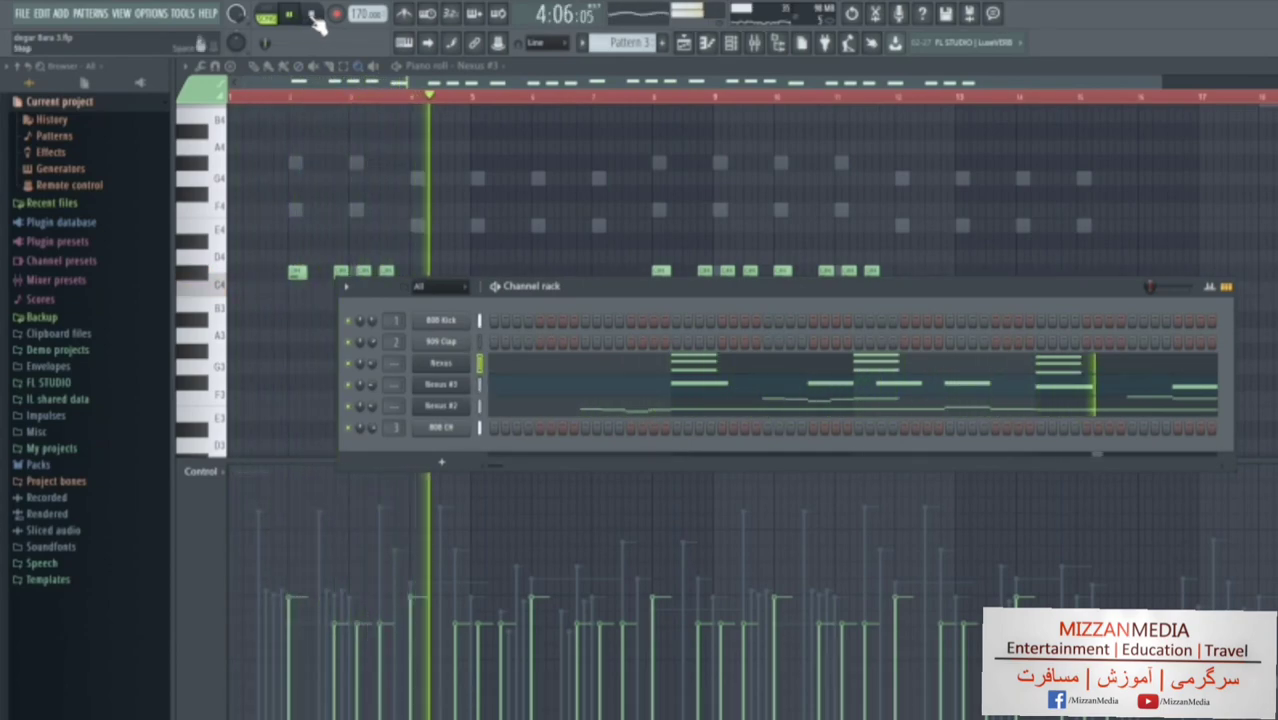
left_click(314, 17)
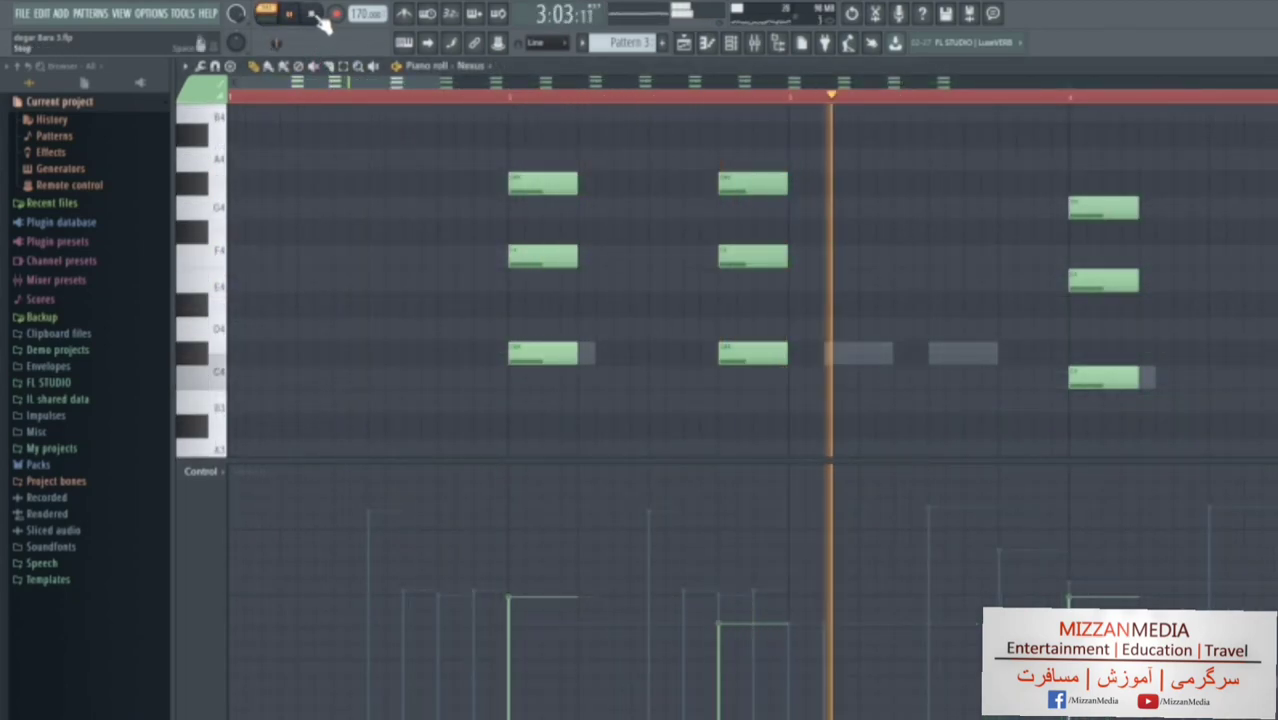
left_click(313, 17)
left_click_drag(342, 78, 402, 85)
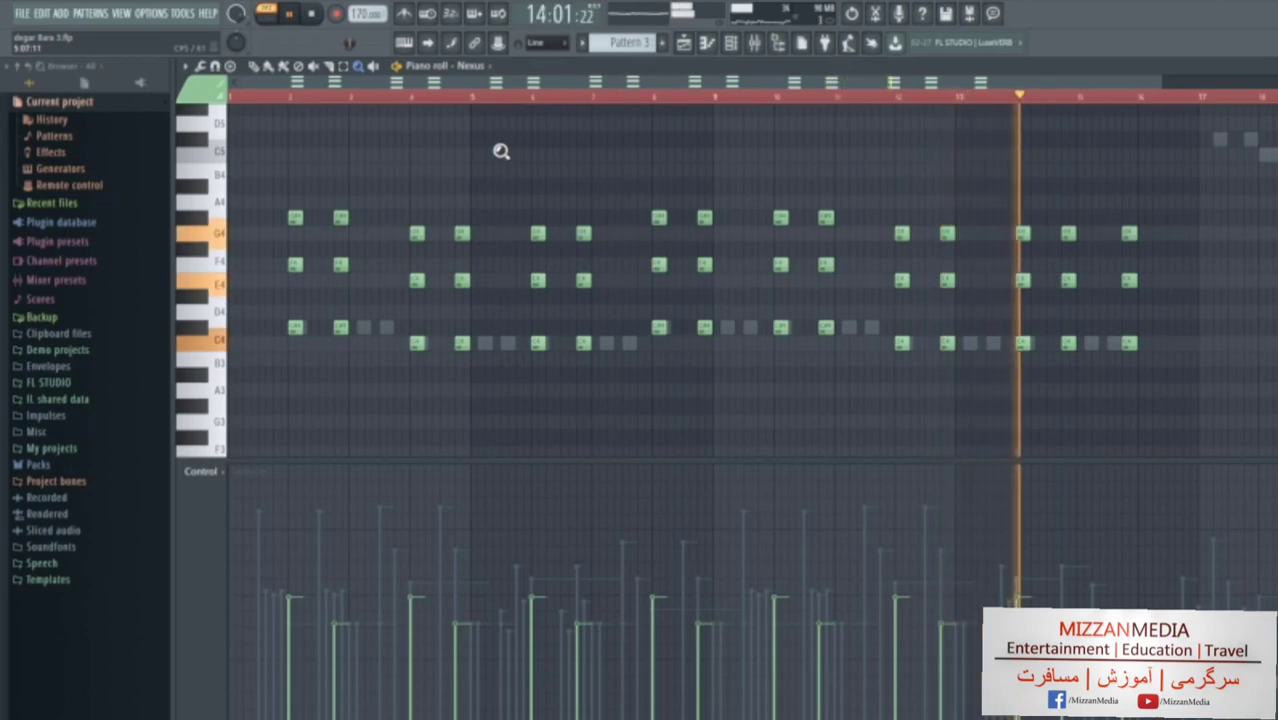
Cut all the octave-up notes from the Nexus #2 melody, leaving only the lower line.
left_click(731, 44)
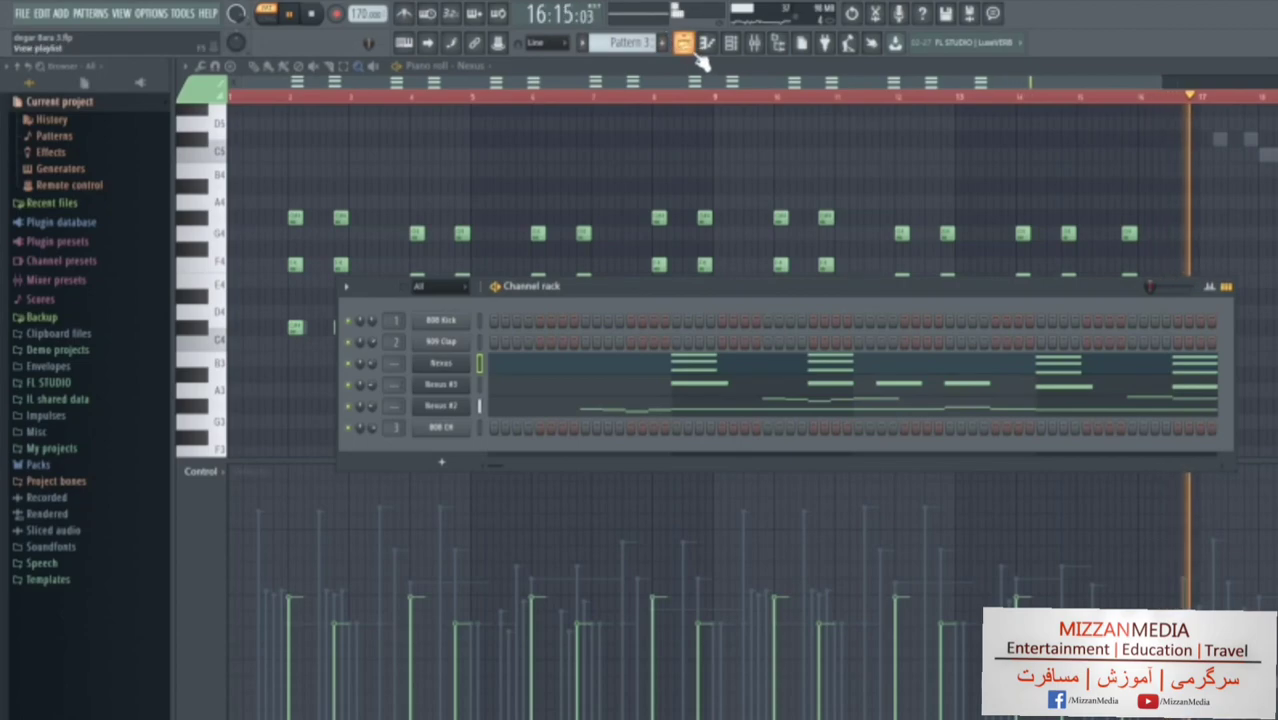
left_click(697, 57)
left_click(731, 44)
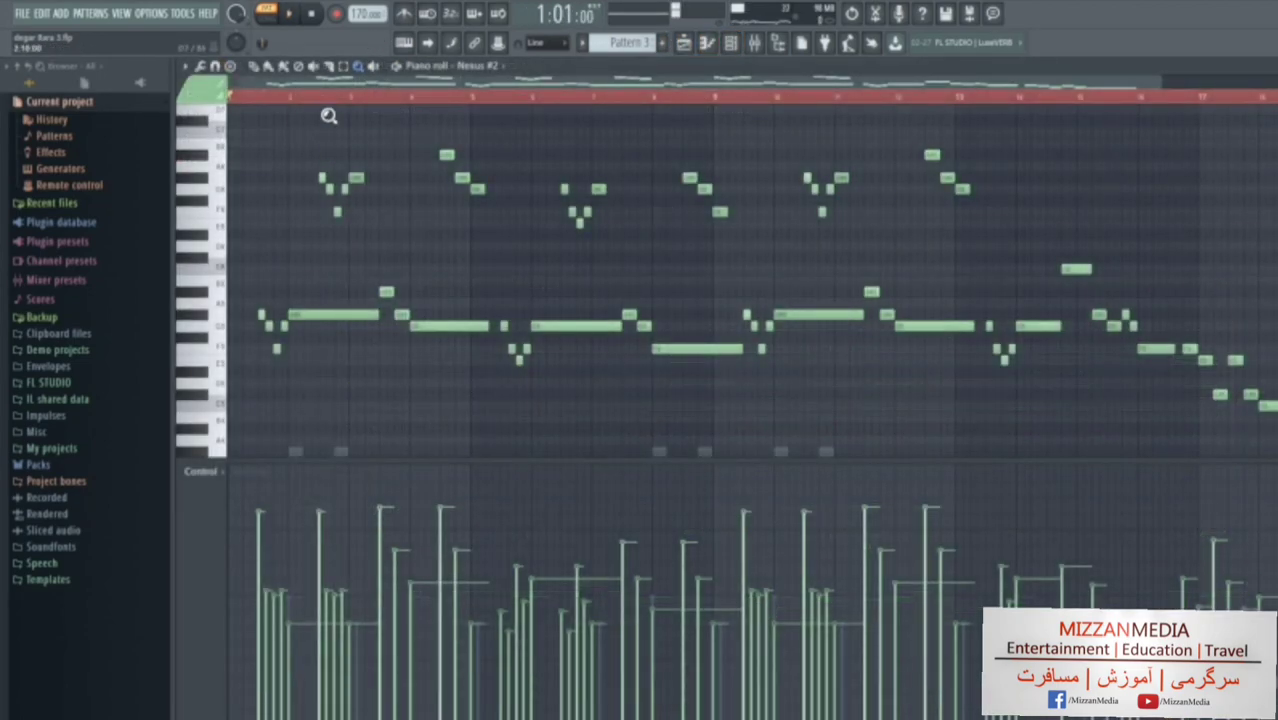
left_click_drag(337, 155, 1030, 250)
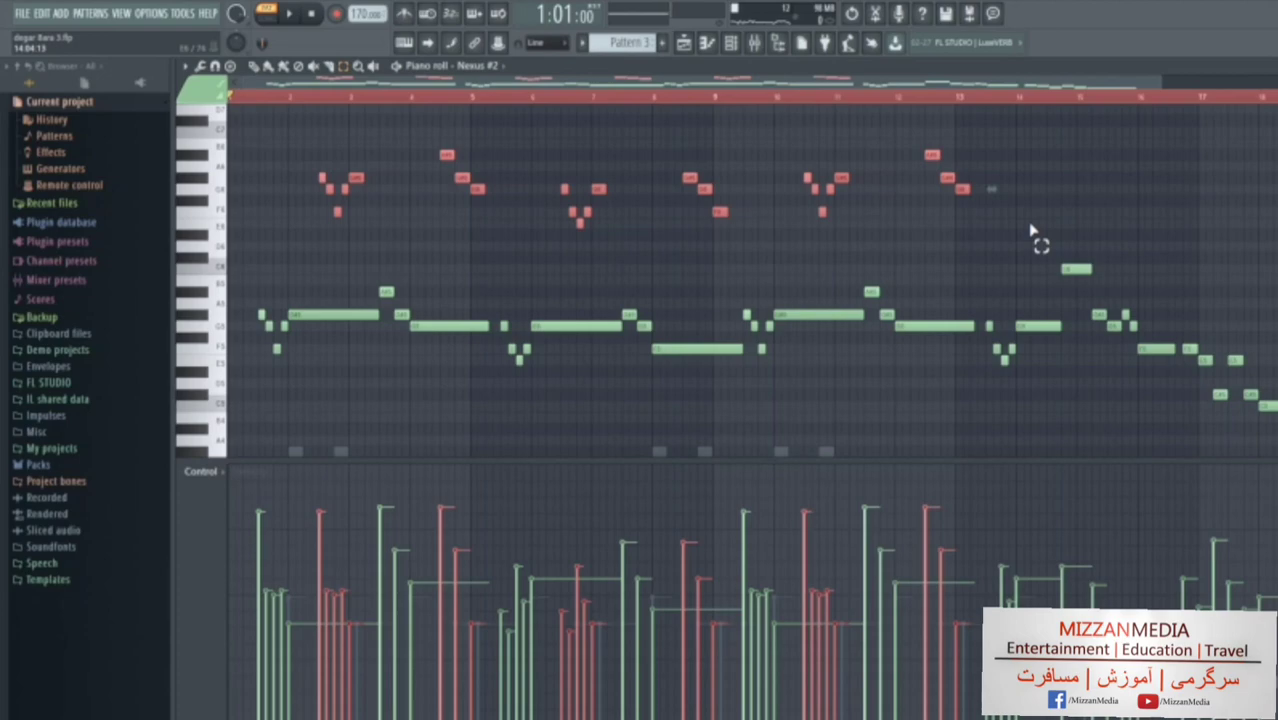
key("Delete")
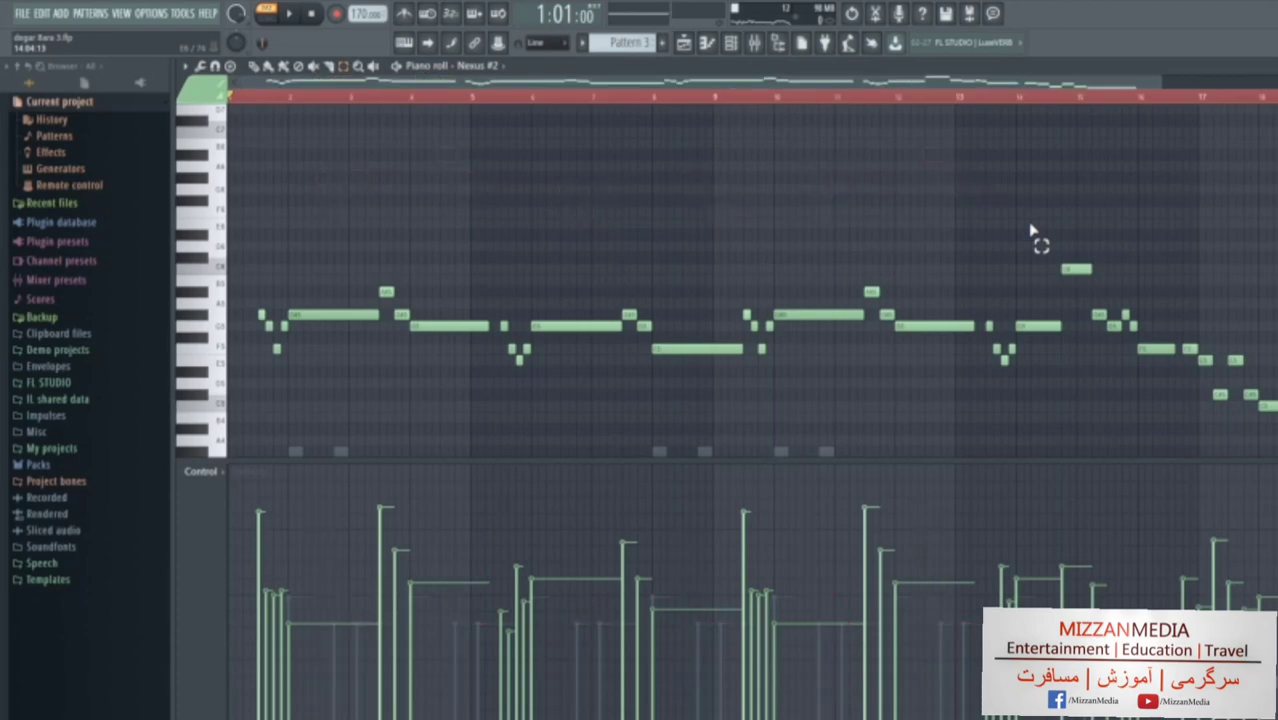
Clone the Nexus #2 channel and open the clone's empty piano roll.
left_click(730, 44)
right_click(442, 410)
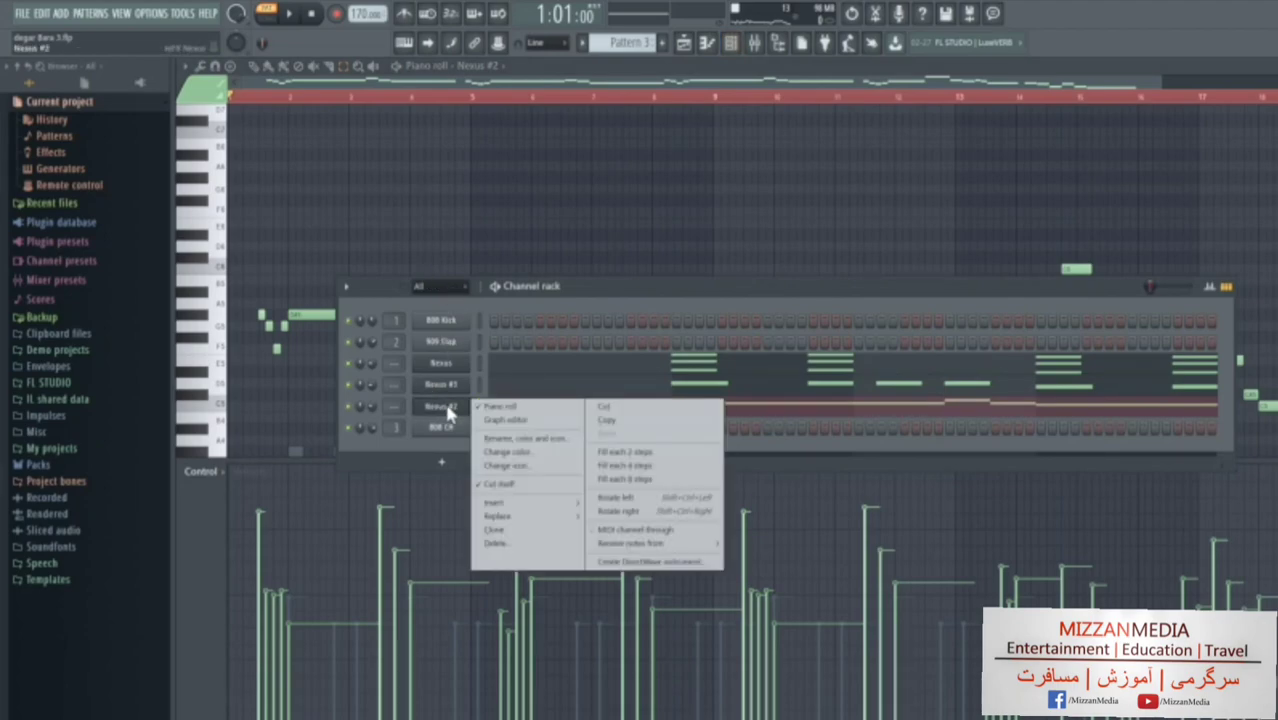
left_click(542, 530)
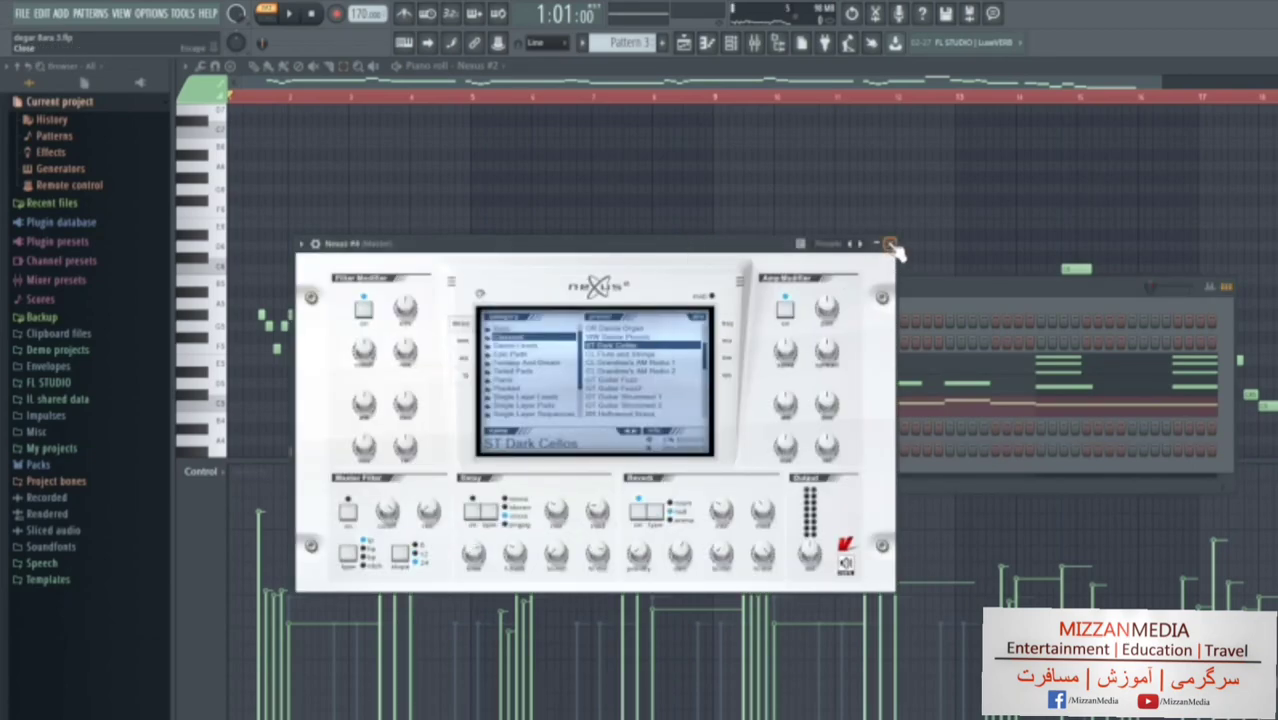
right_click(457, 429)
left_click(503, 428)
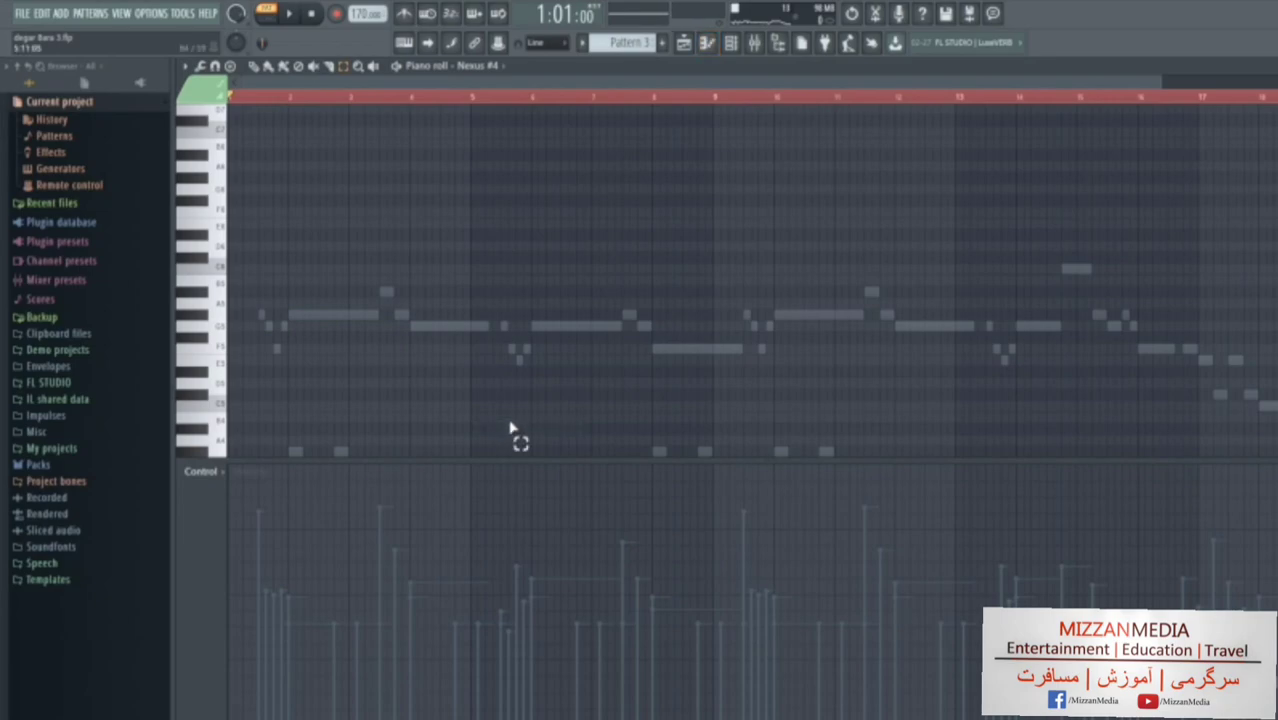
Paste the octave-up notes into the cloned channel, move them one bar later and play the pattern.
key("ctrl+v")
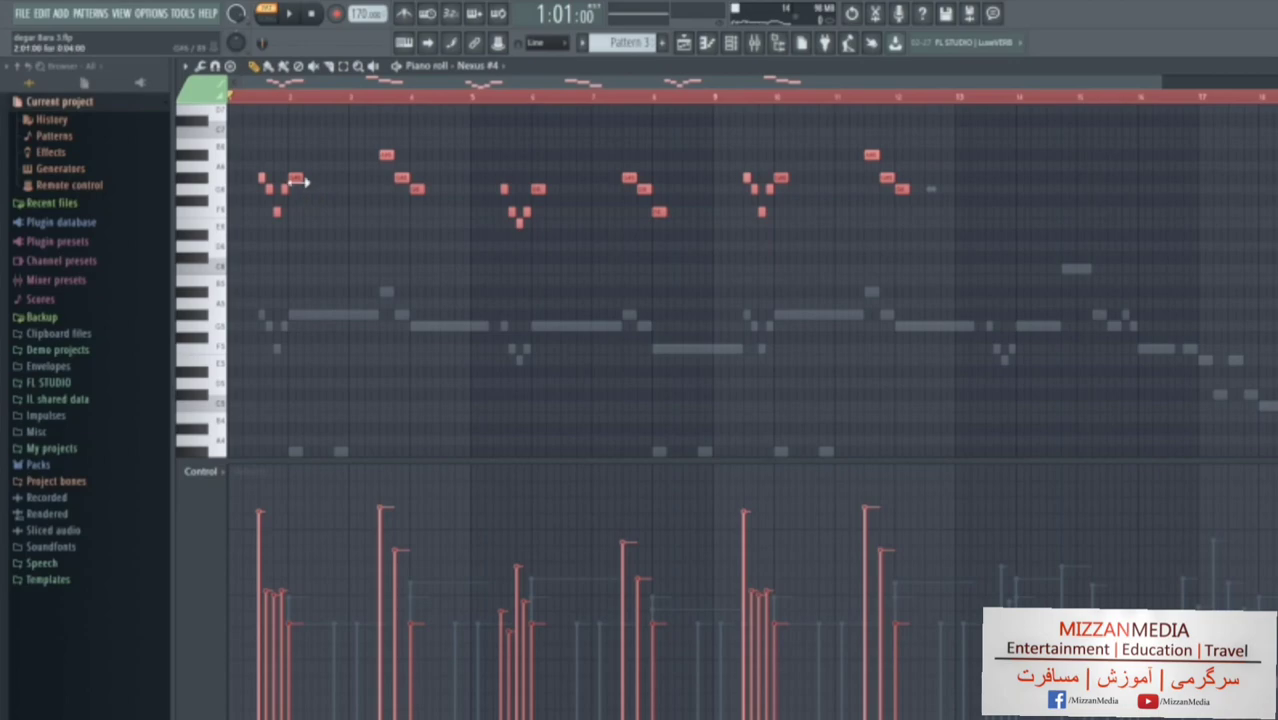
left_click_drag(296, 179, 355, 189)
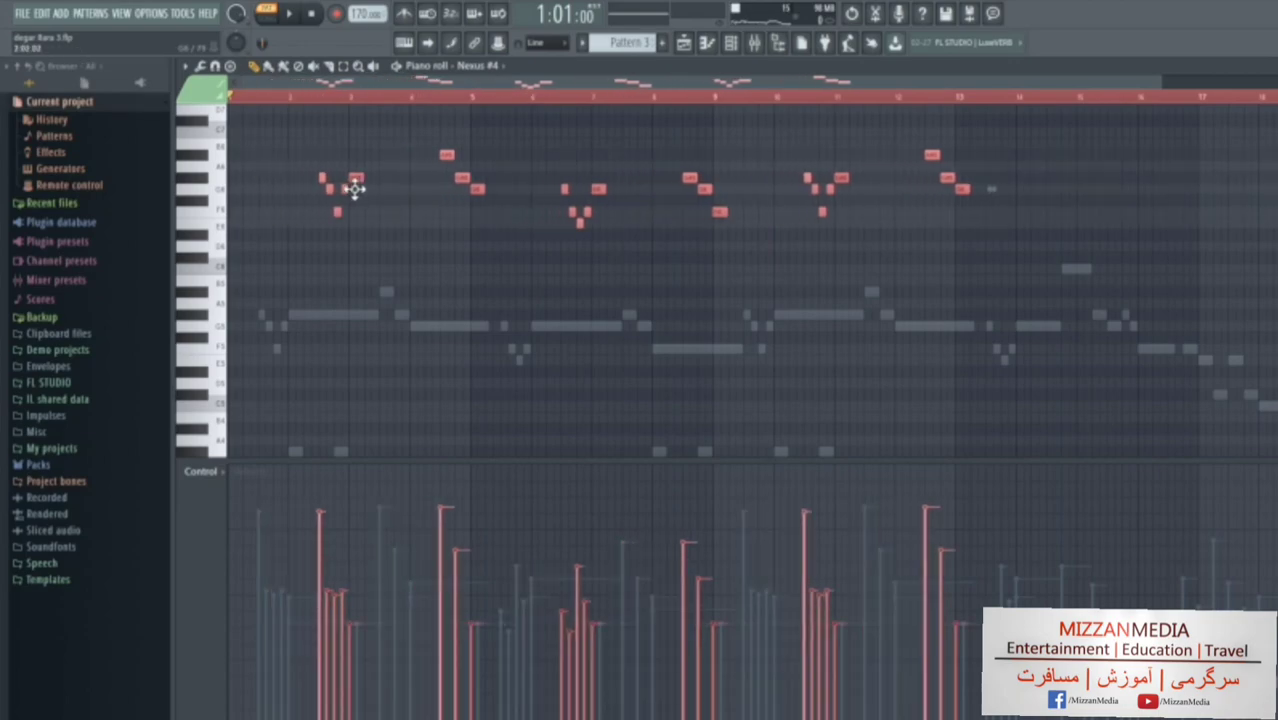
left_click(290, 14)
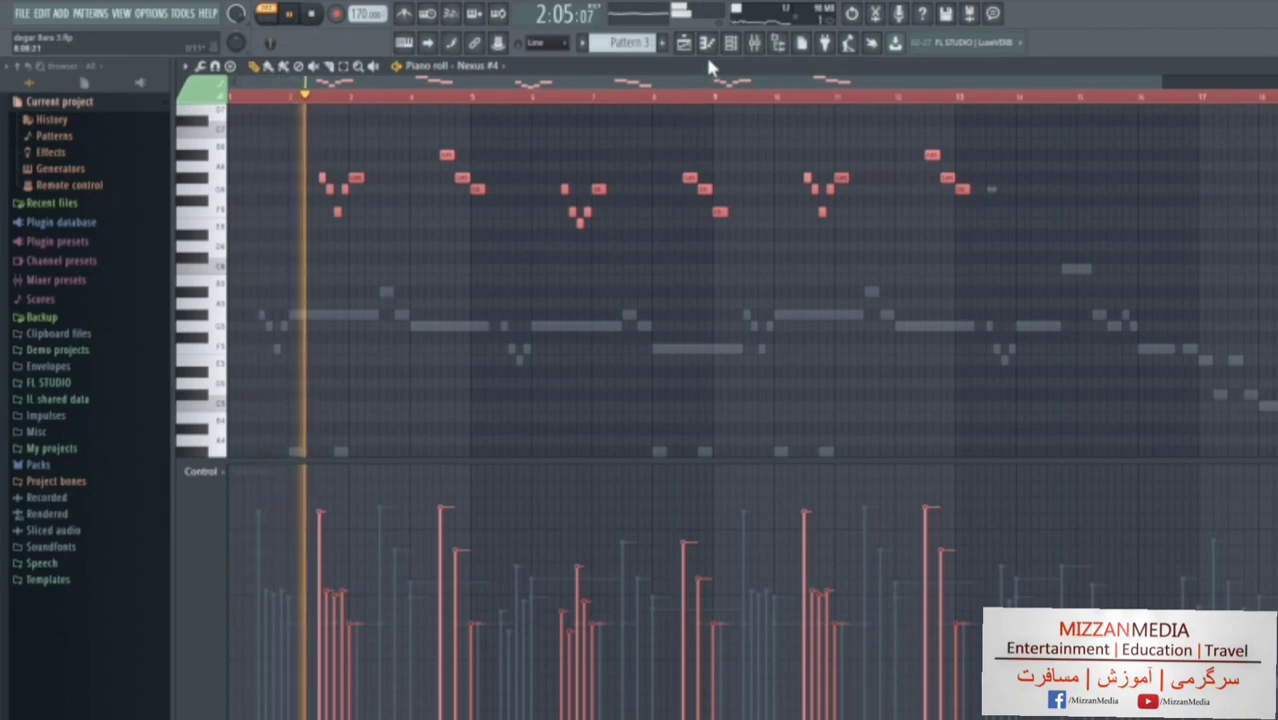
Audition LD Brass 3 from Single Layer Leads for Nexus #4, then choose the Classical preset CL Angels Harp and check it with playback.
left_click(732, 44)
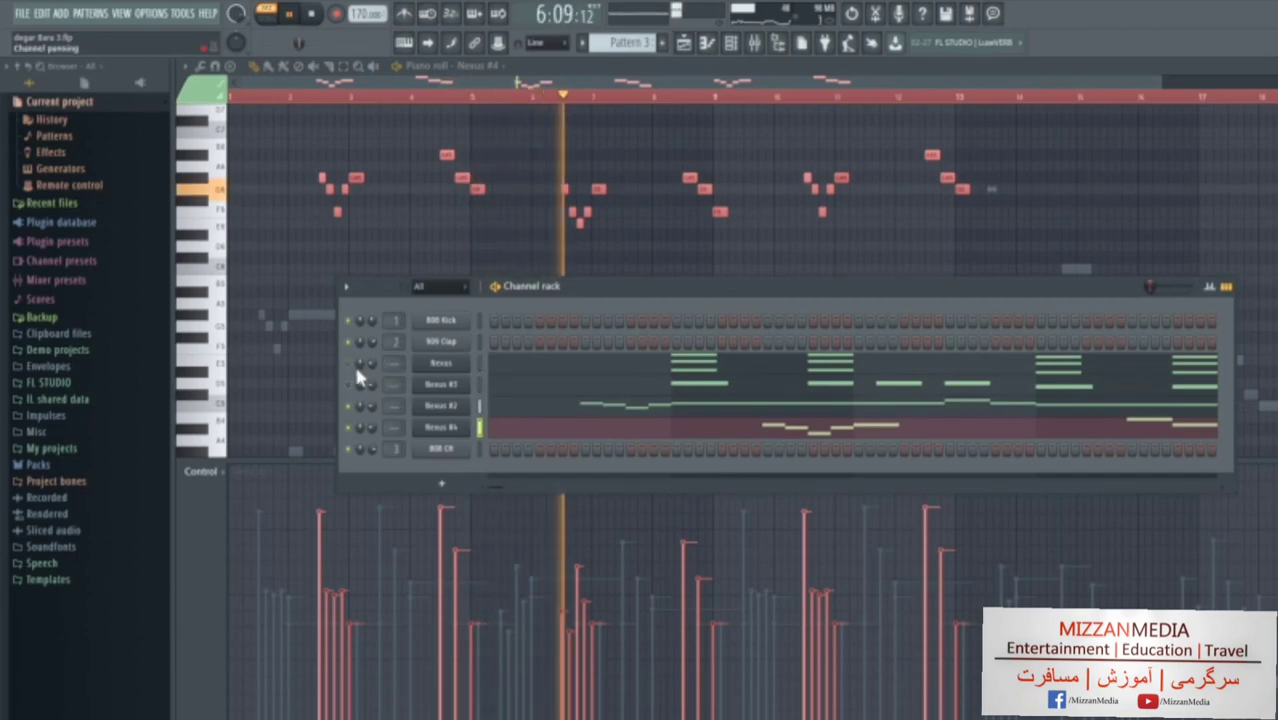
left_click(438, 430)
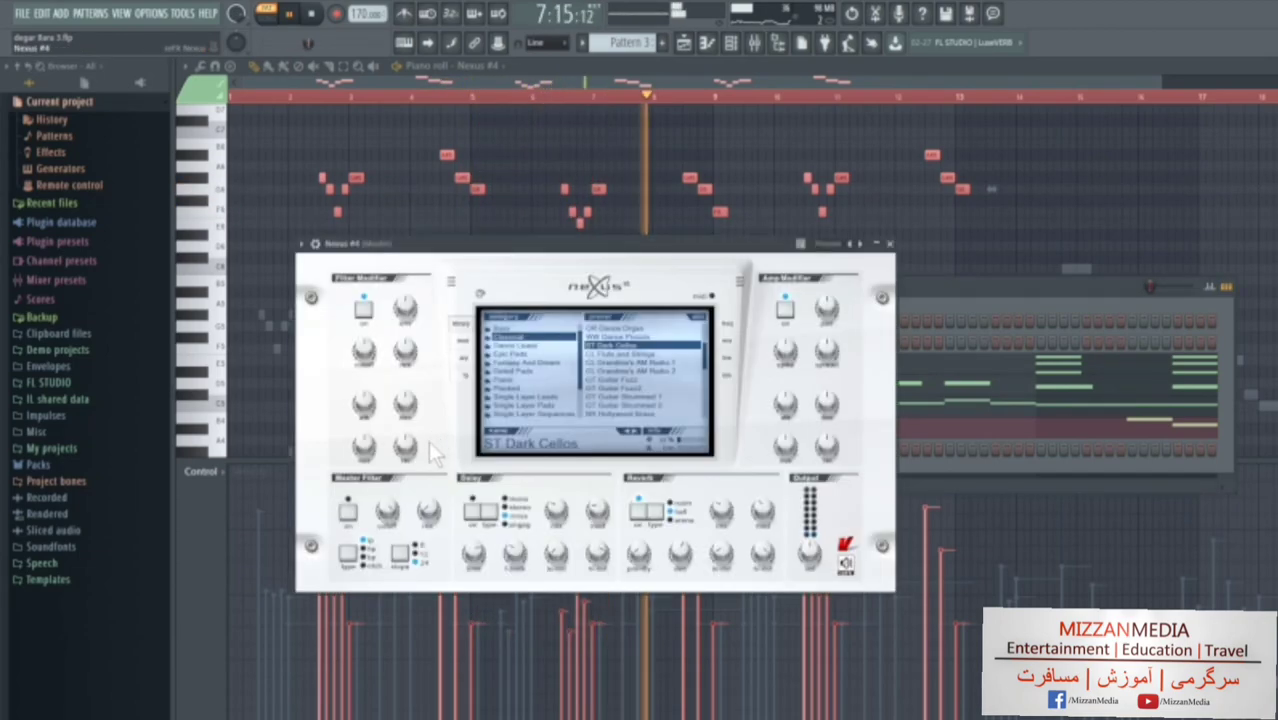
left_click(525, 397)
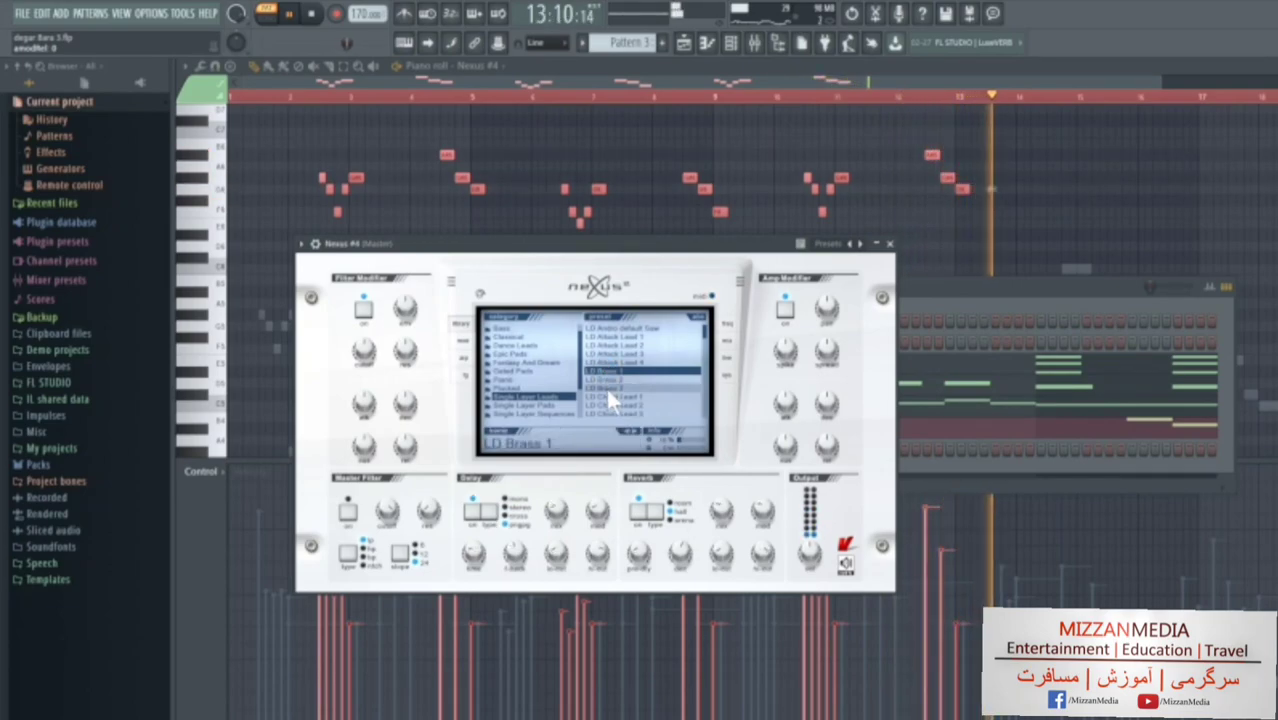
left_click(606, 388)
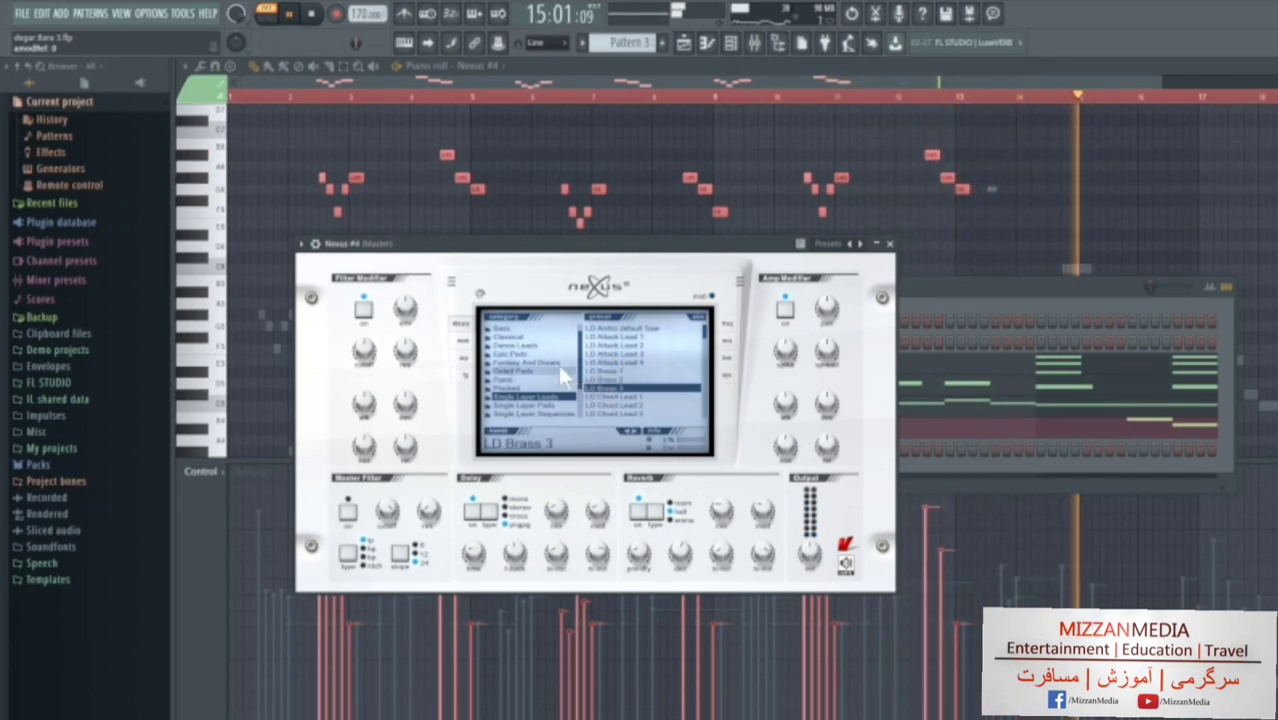
left_click(564, 339)
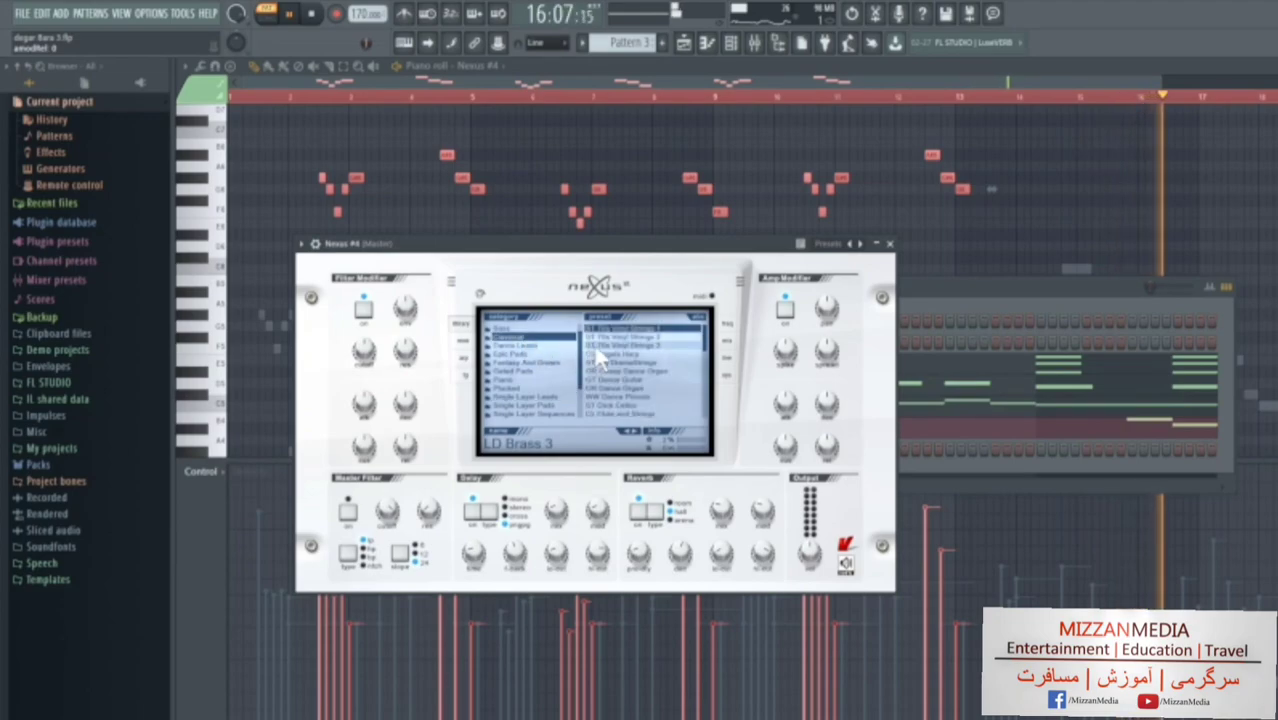
left_click(602, 352)
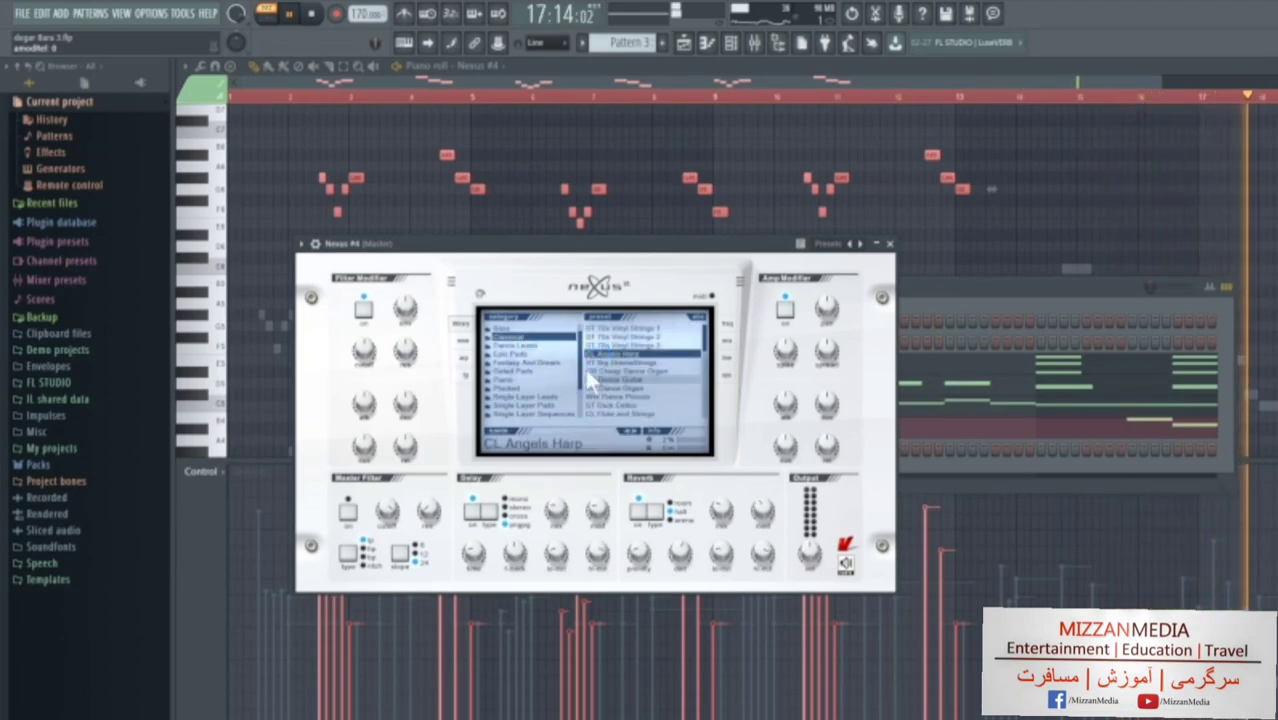
left_click(298, 15)
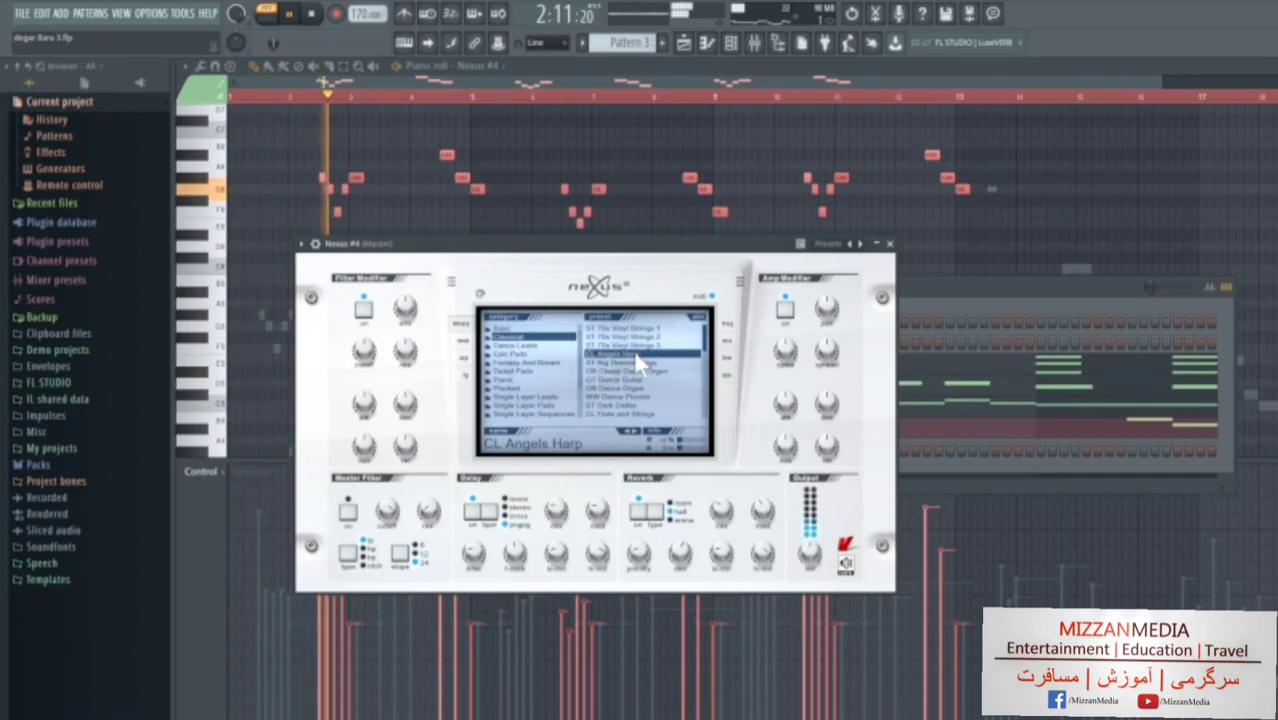
left_click(890, 245)
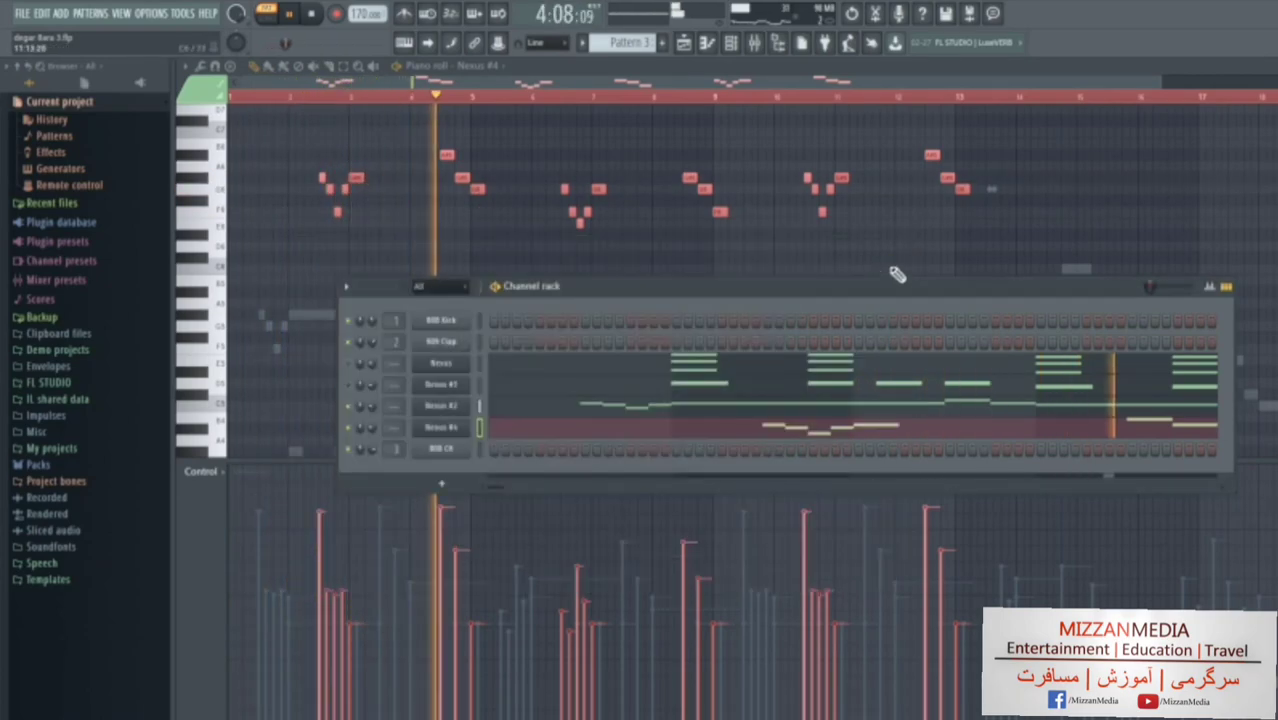
left_click(309, 16)
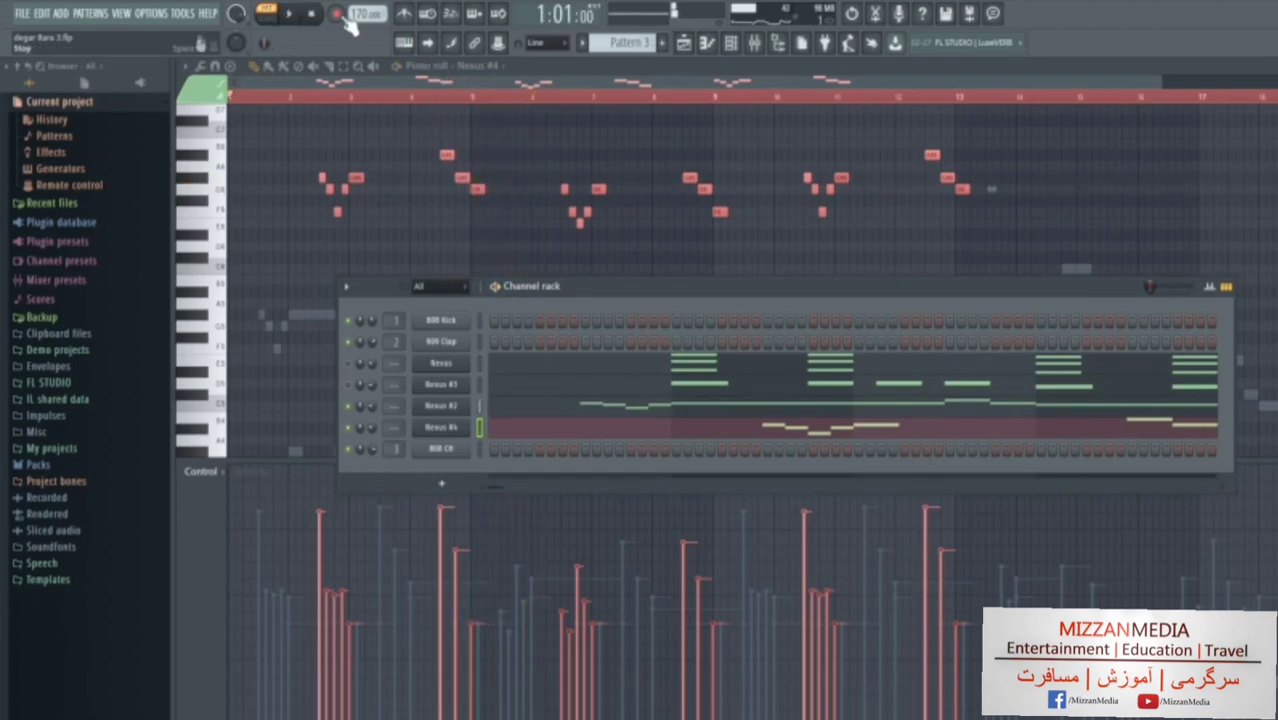
Play the arrangement in song mode to hear the drums together with Pattern 3.
left_click(683, 44)
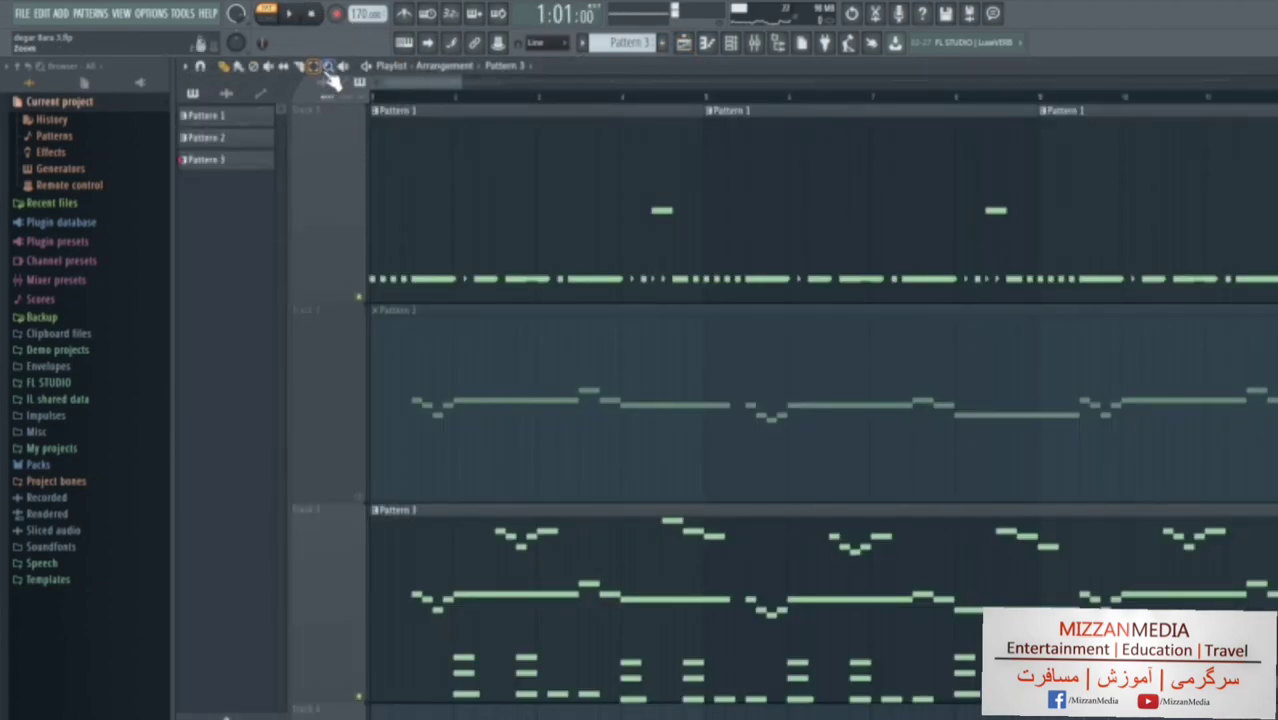
right_click(466, 203)
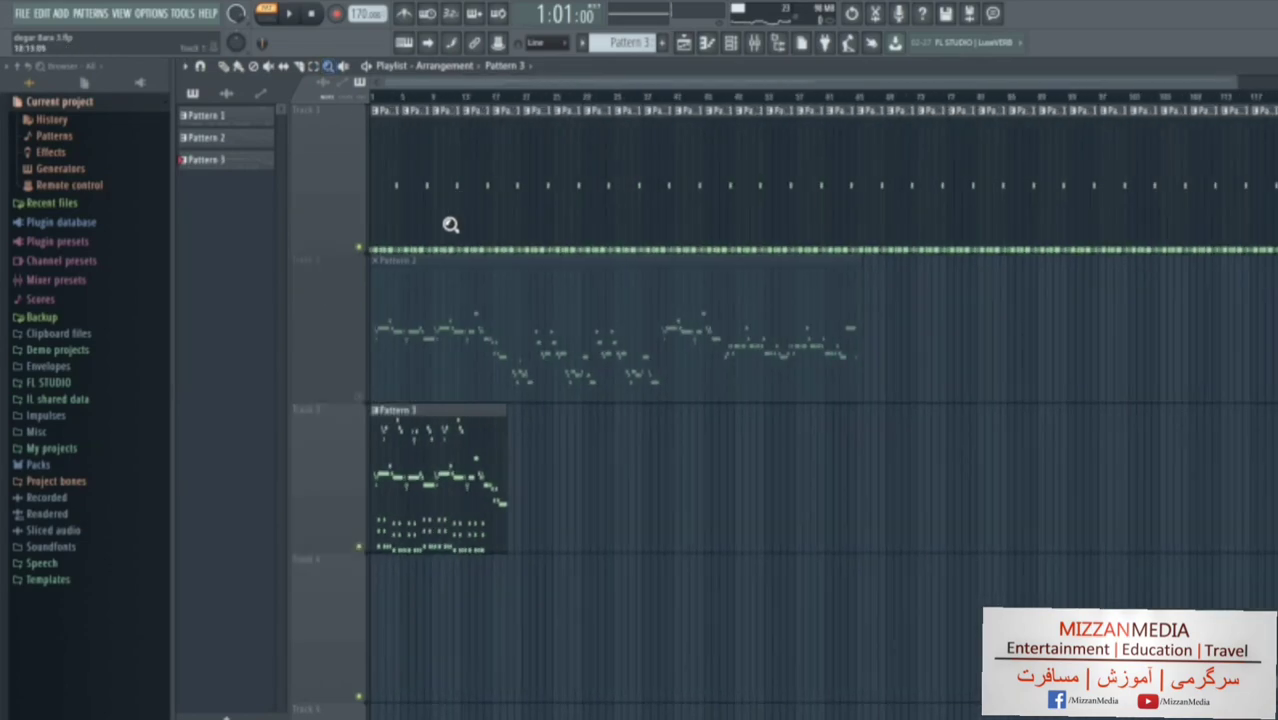
left_click(732, 44)
left_click(289, 16)
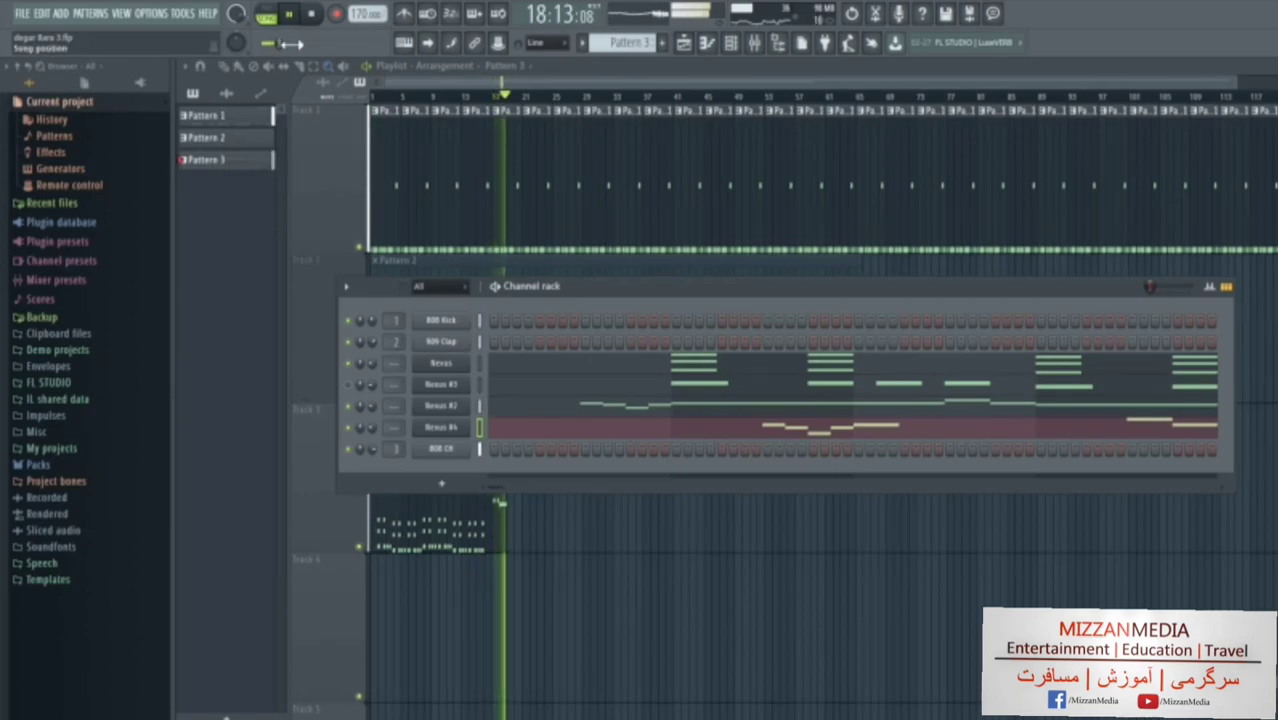
left_click(311, 16)
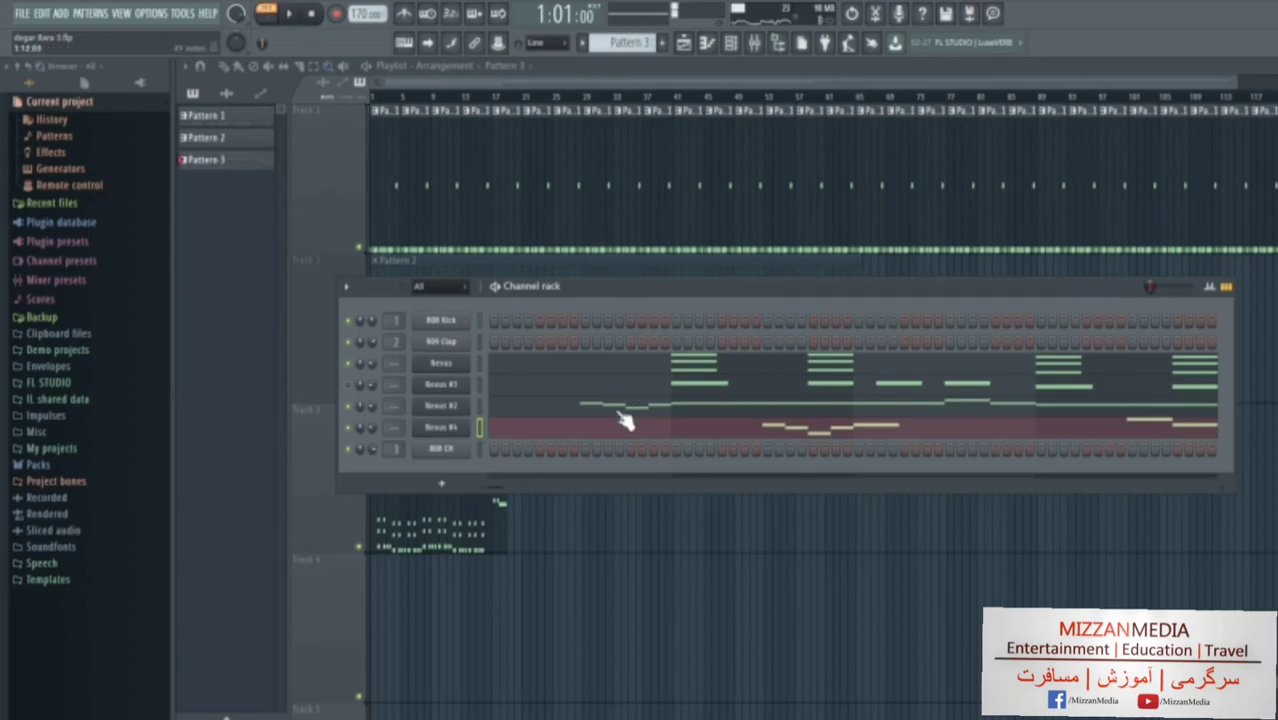
Copy the melody phrase in bars 30 to 38 of the Nexus part in Pattern 2.
left_click(320, 260)
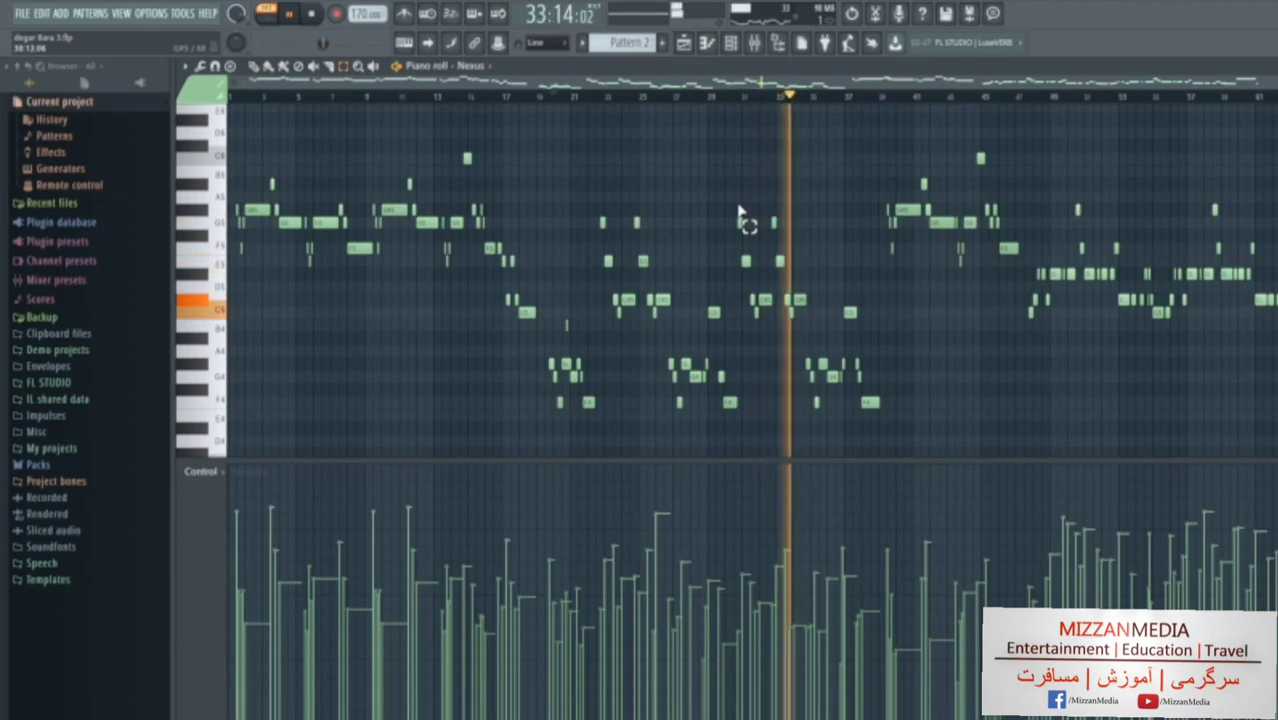
left_click_drag(740, 206, 883, 432)
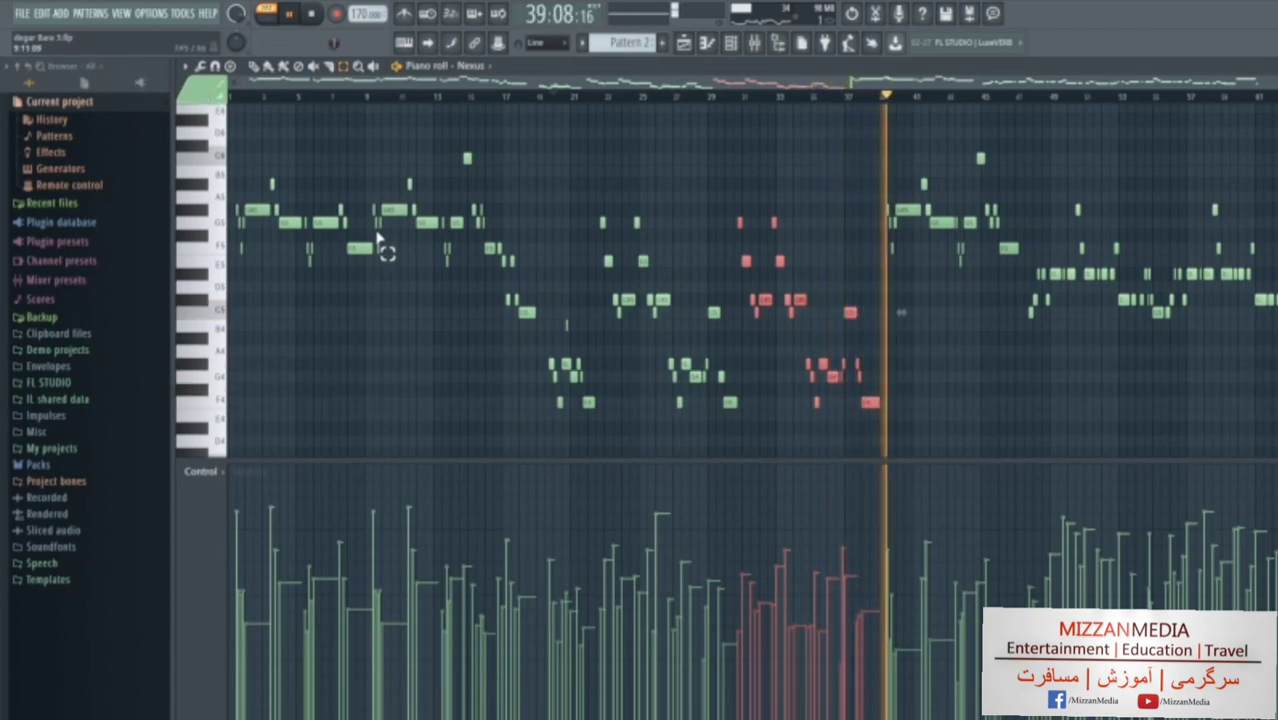
left_click(311, 14)
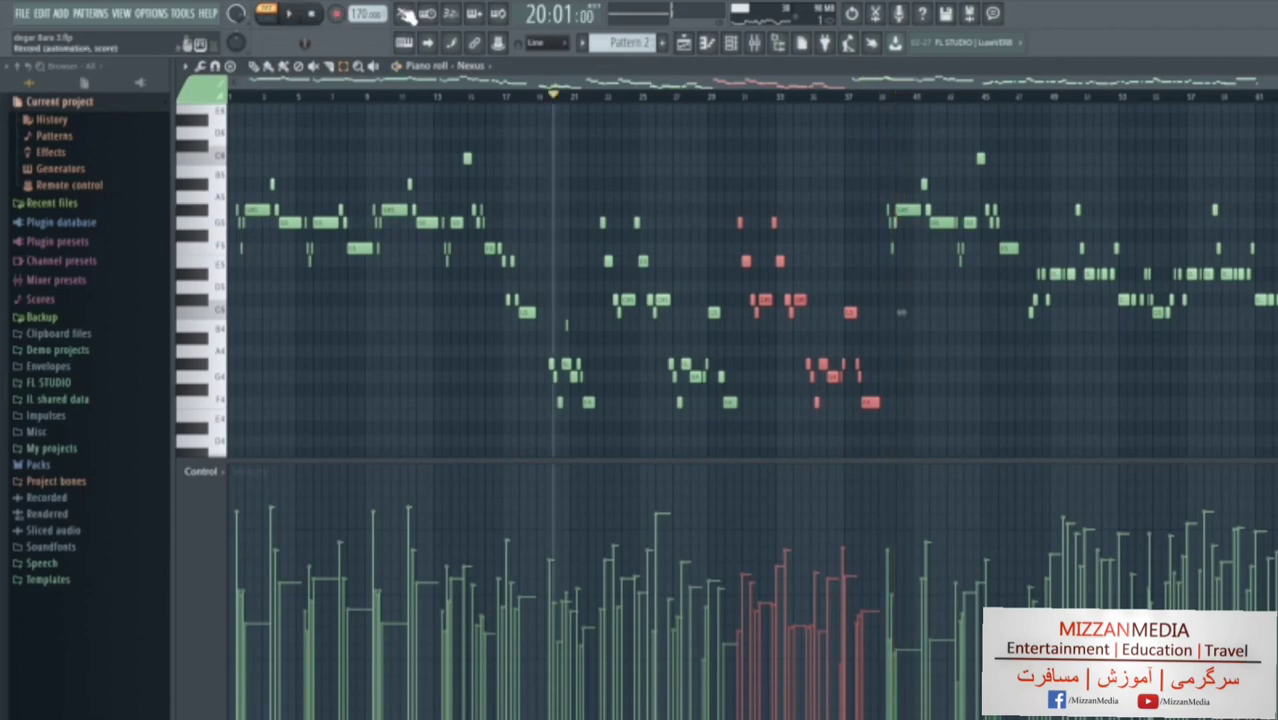
Switch to the empty Pattern 4 and paste the copied phrase into the Nexus #2 piano roll.
left_click(732, 45)
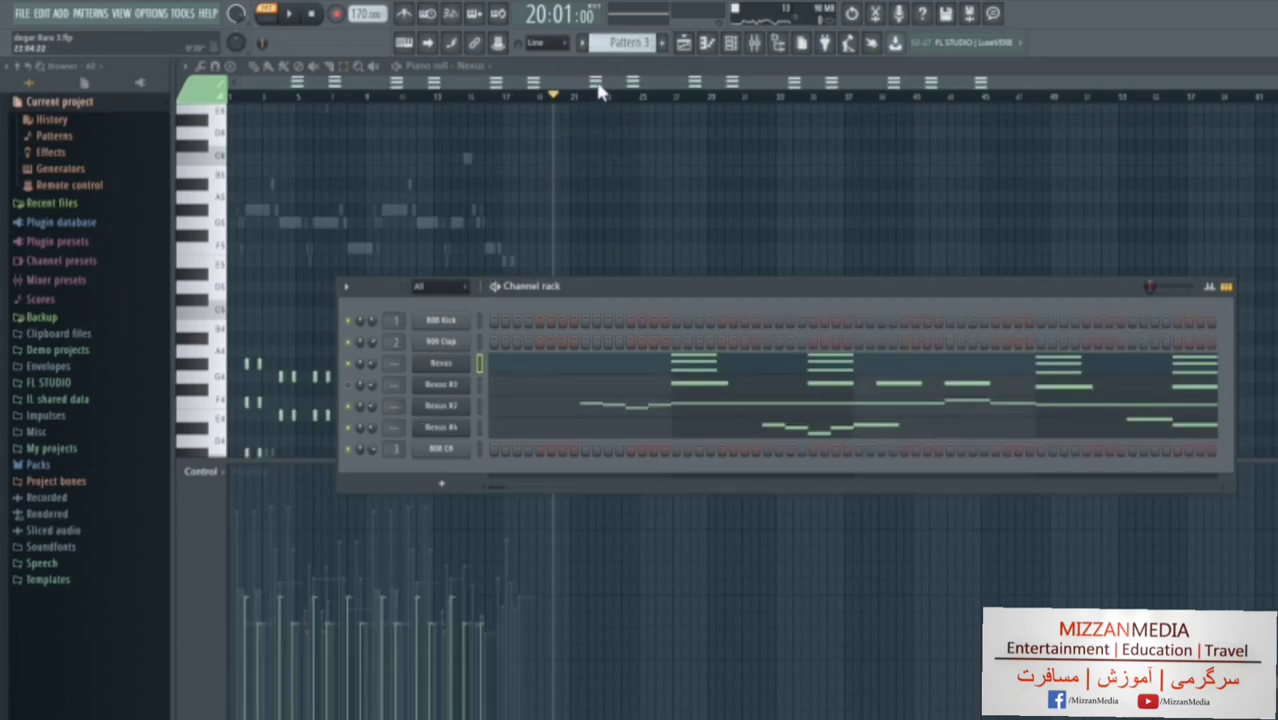
left_click_drag(616, 45, 616, 35)
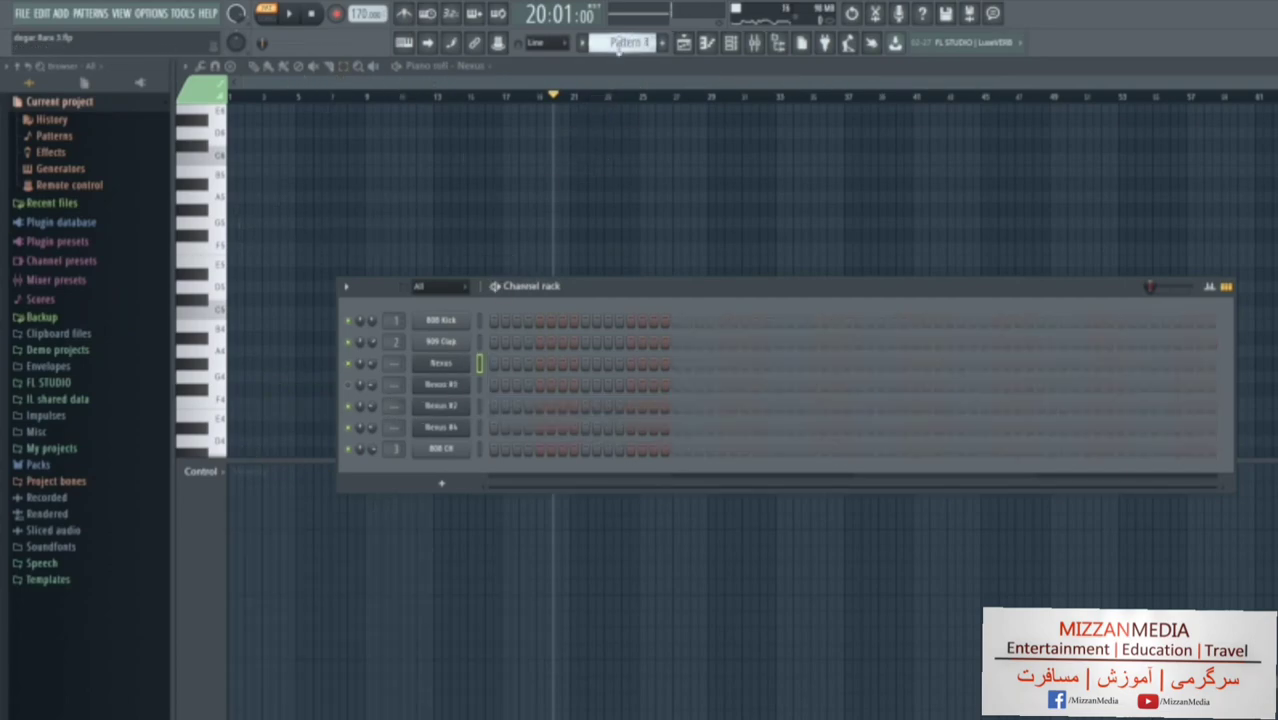
right_click(462, 402)
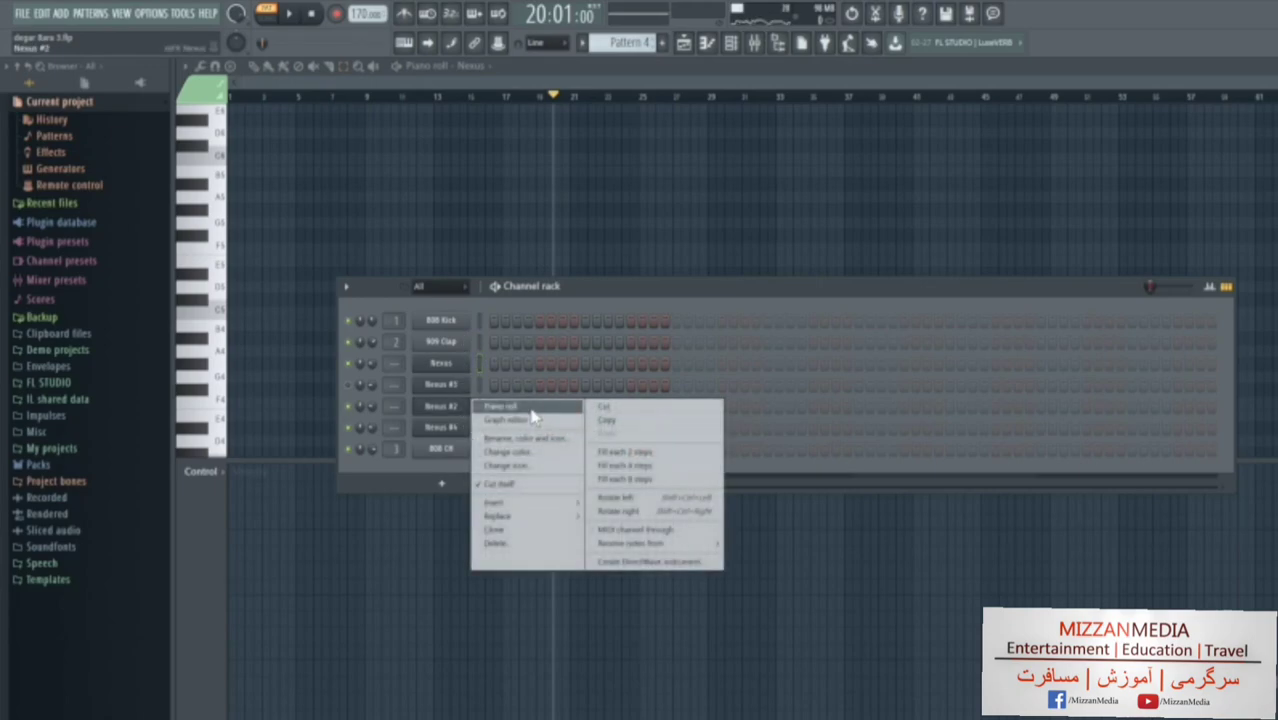
left_click(530, 407)
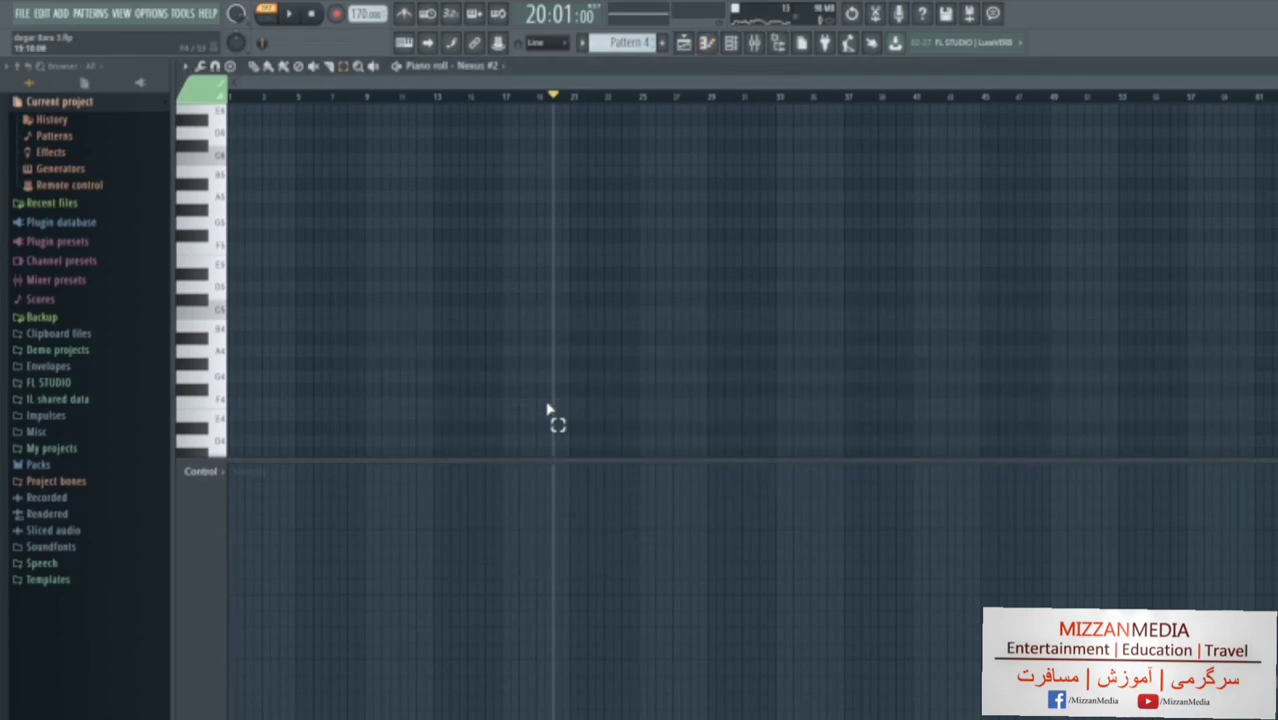
key("ctrl+v")
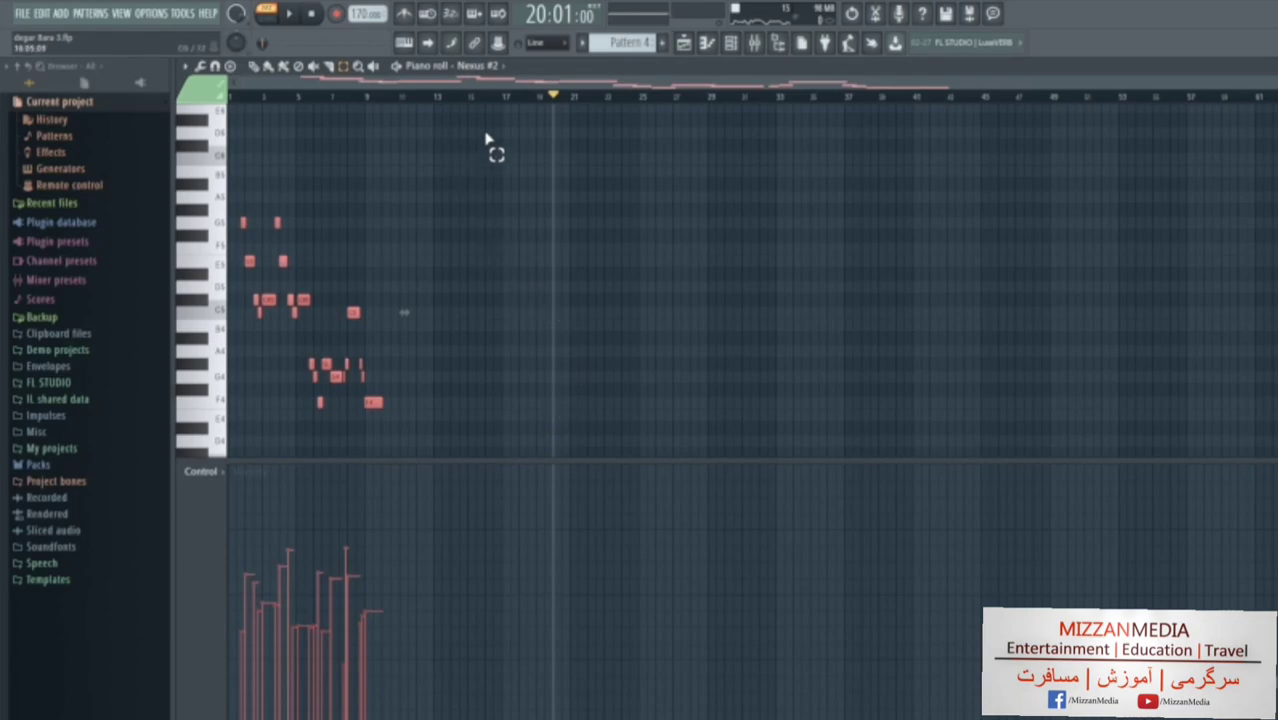
Play Pattern 4 and shift the whole pasted Nexus #2 phrase one beat earlier.
left_click(293, 14)
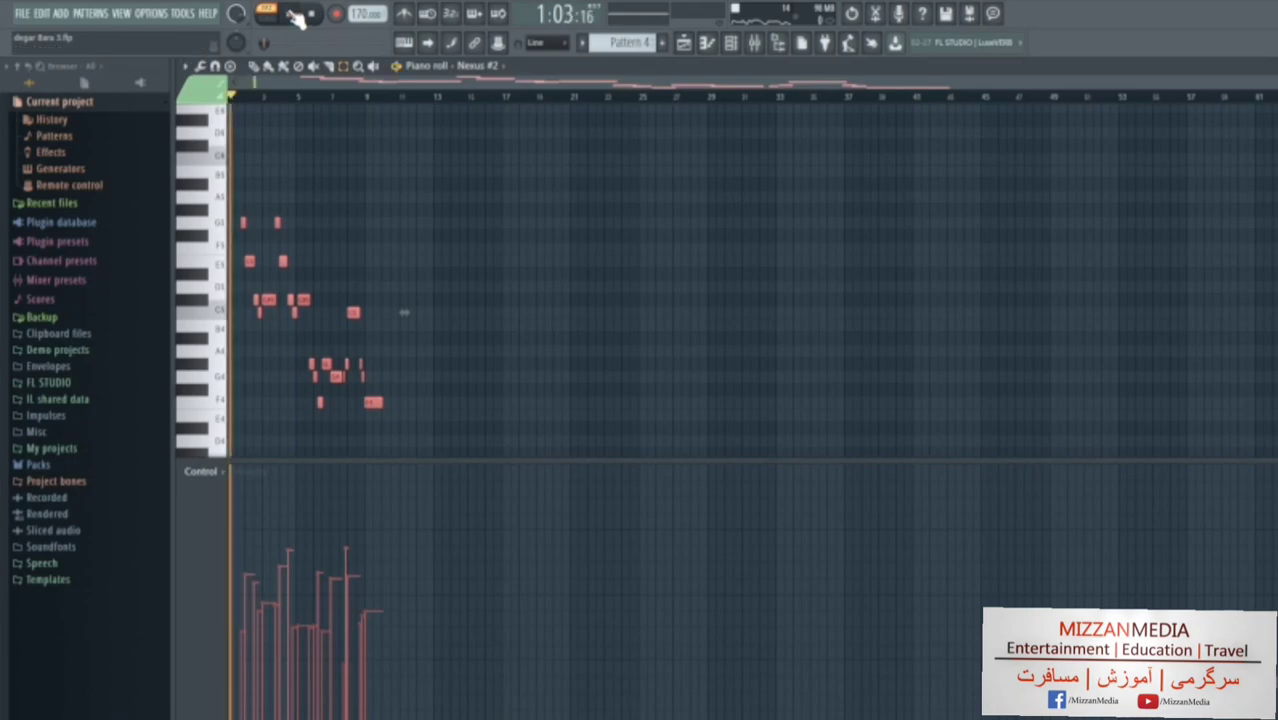
left_click(357, 66)
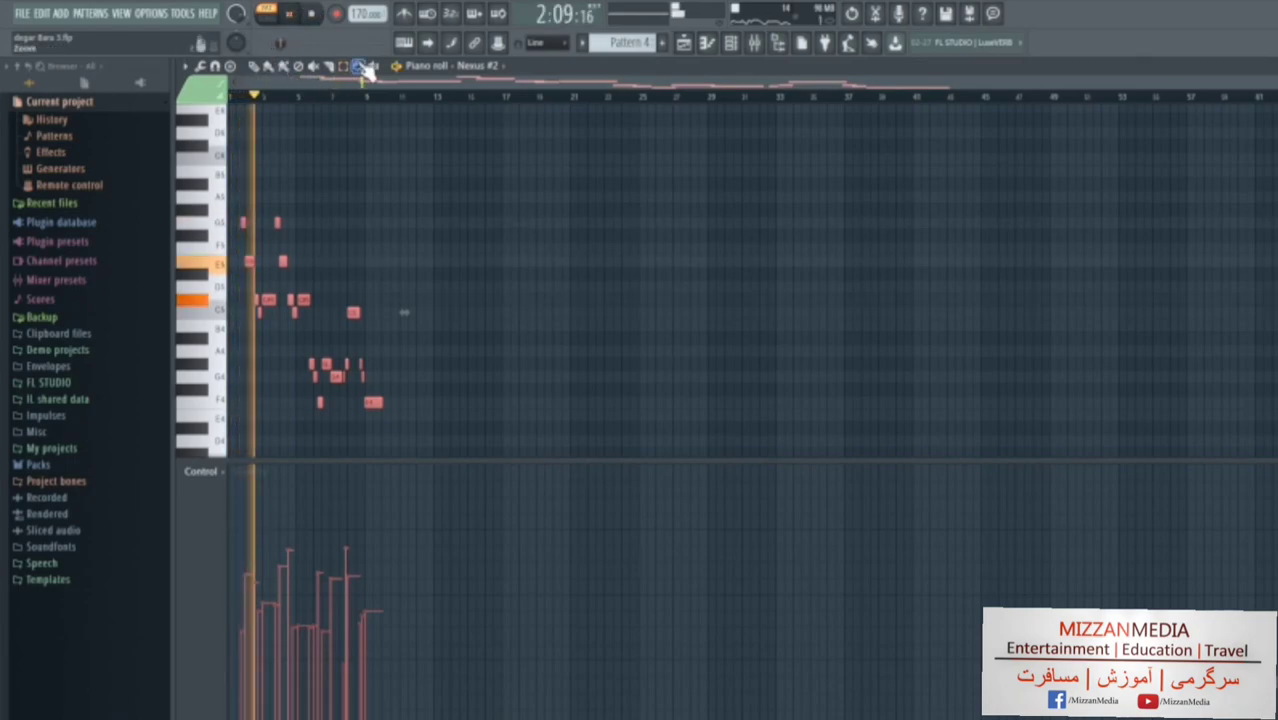
left_click_drag(400, 142, 214, 436)
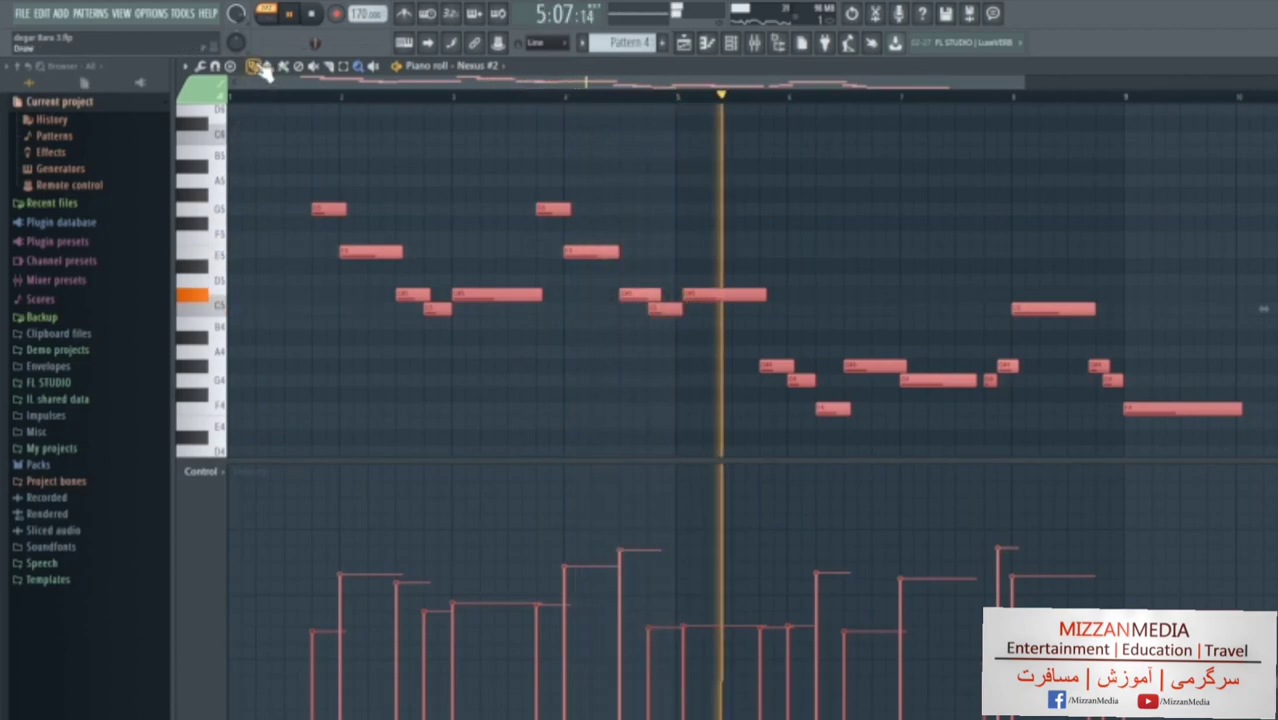
left_click_drag(307, 210, 300, 211)
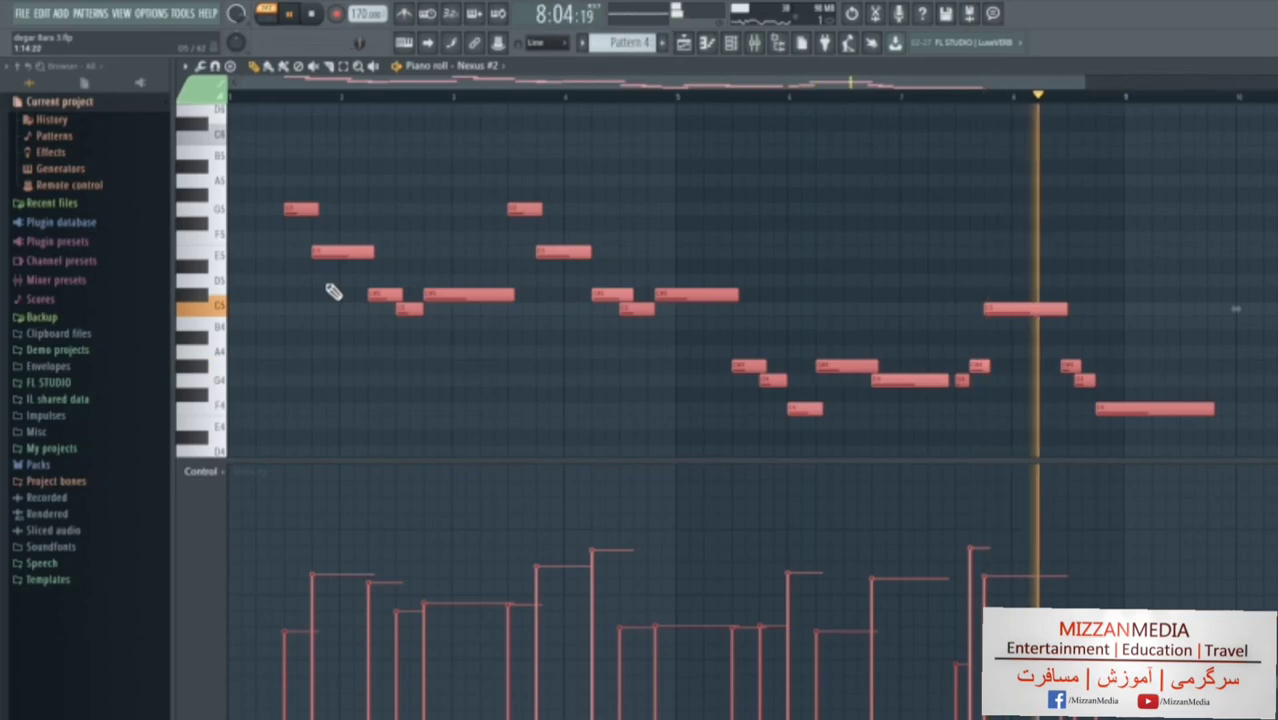
Shorten the last three Nexus #2 notes to remove their overlaps and end the final F4 at bar 9, checking with playback.
left_click(360, 68)
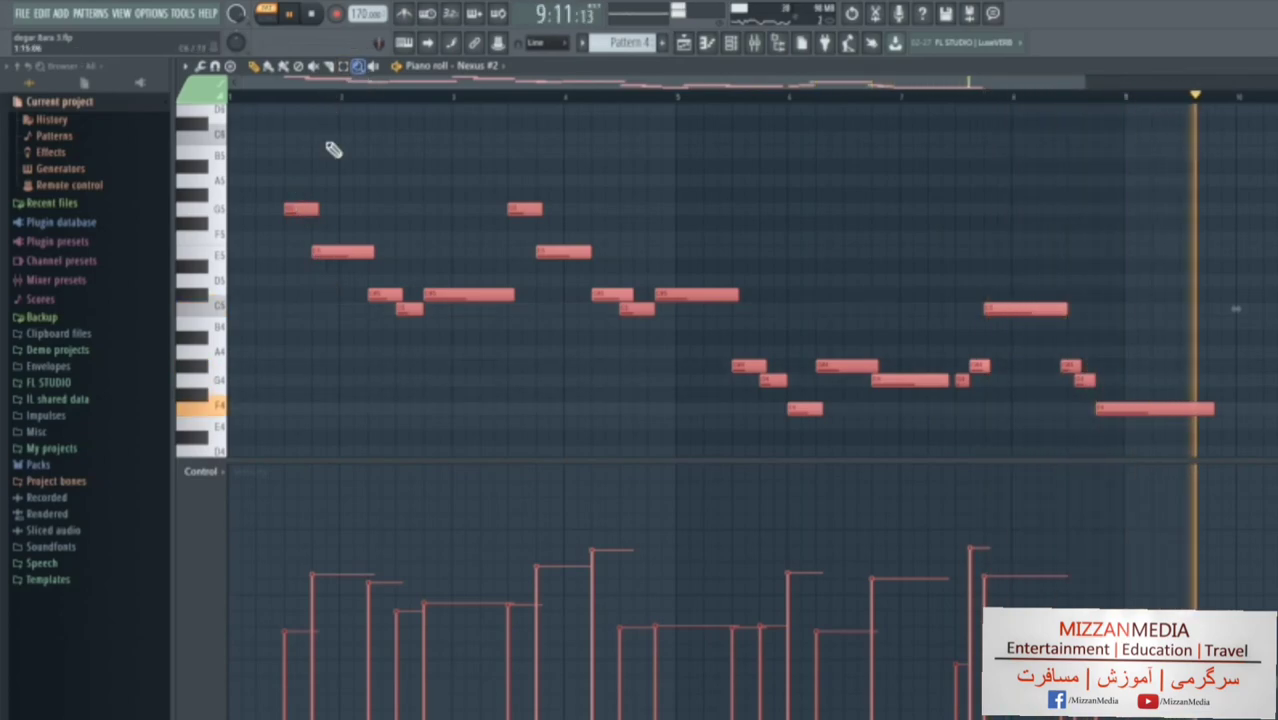
left_click(320, 141)
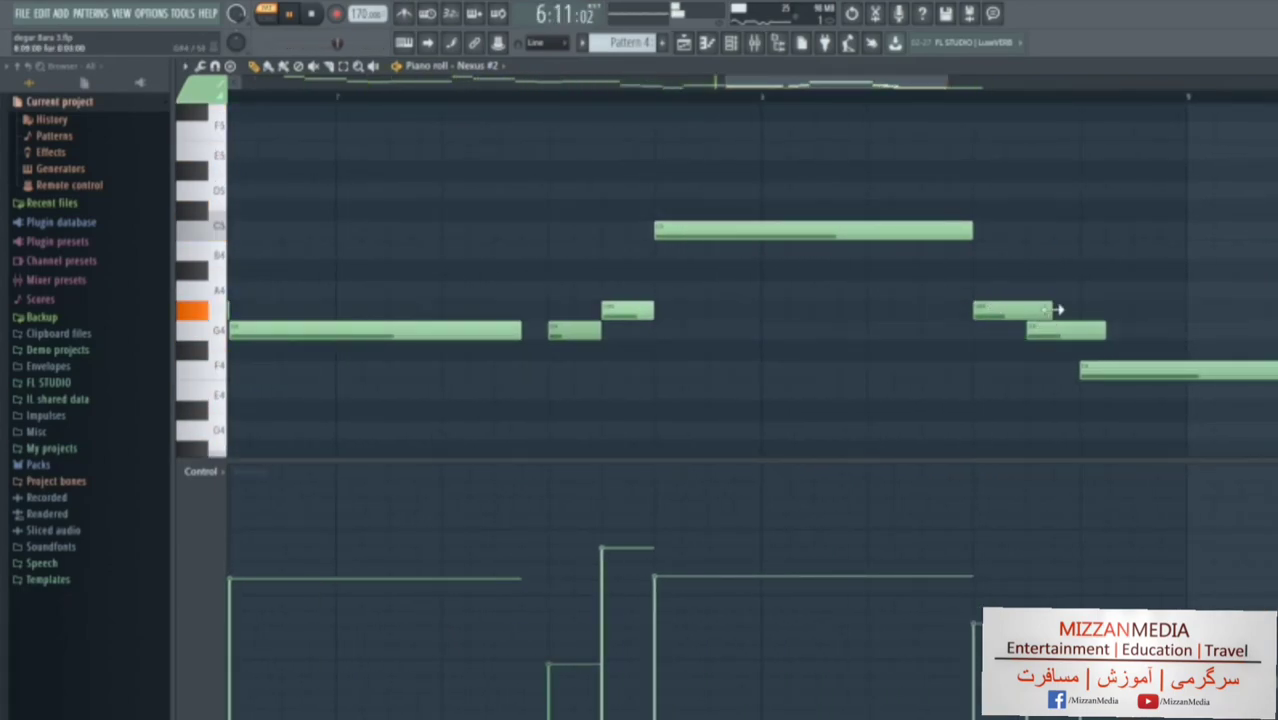
left_click_drag(803, 88, 883, 88)
left_click_drag(1149, 374, 806, 385)
left_click(358, 67)
left_click(314, 18)
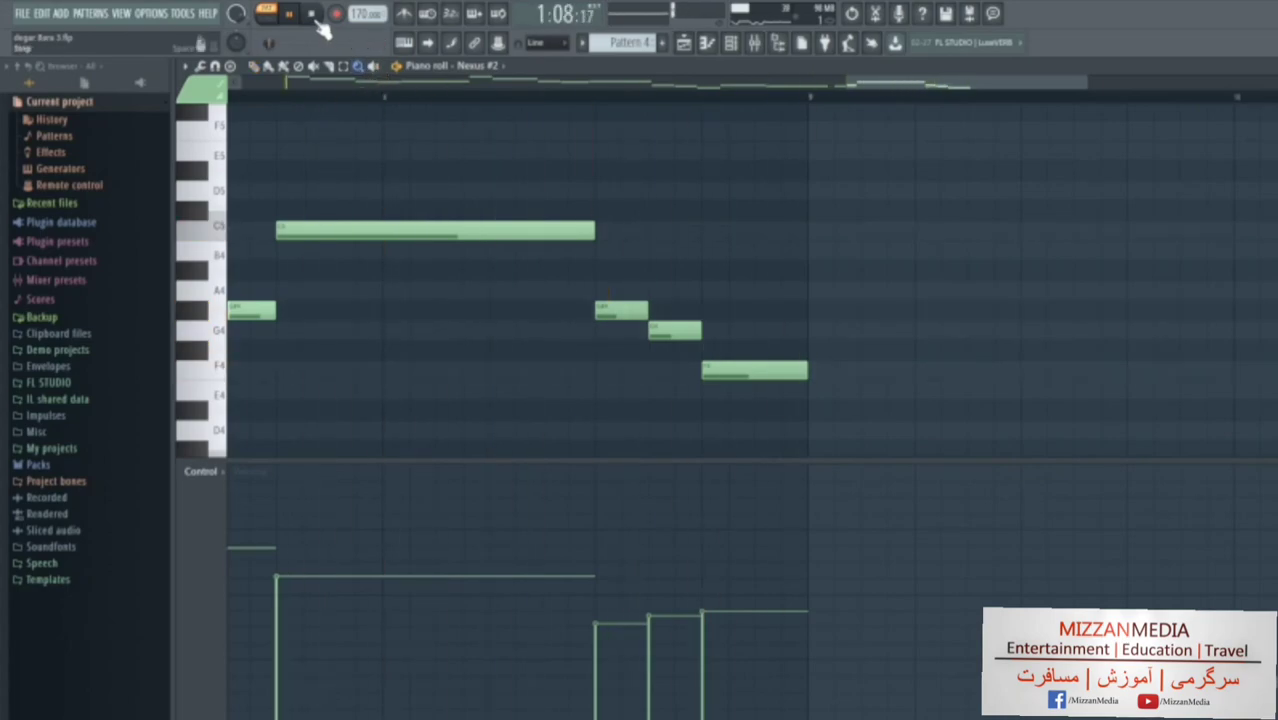
right_click(346, 140)
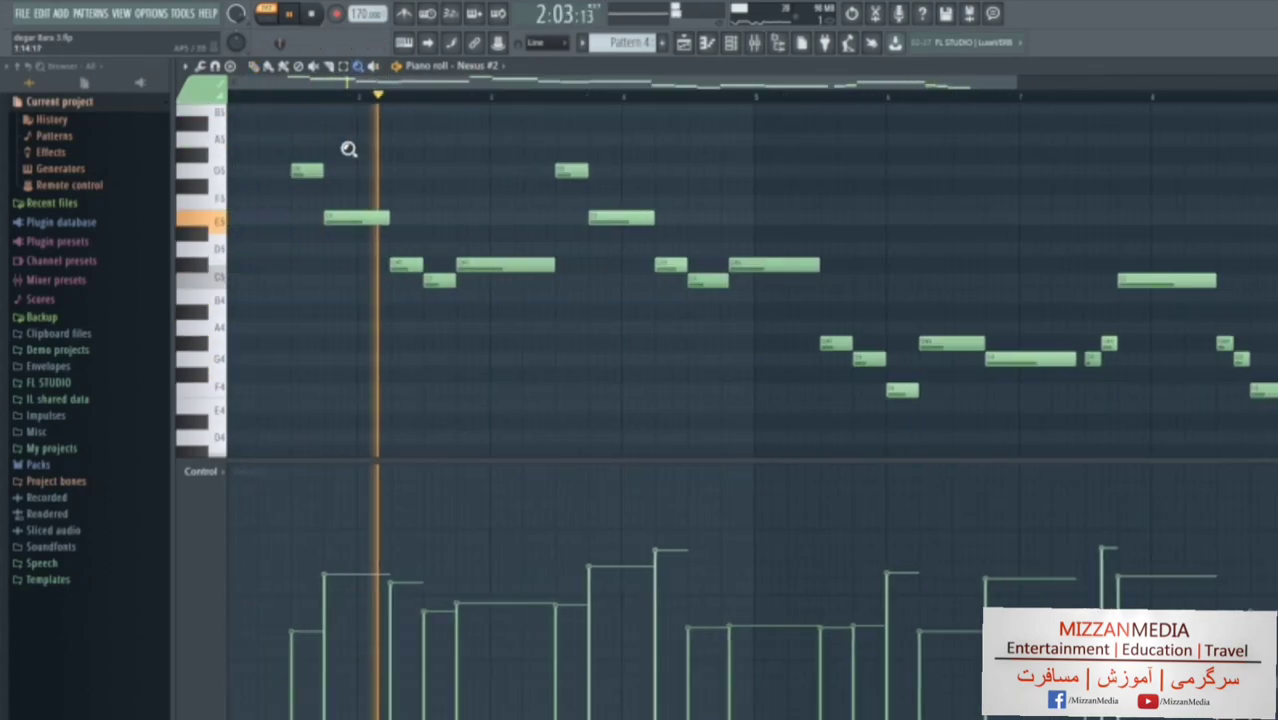
Copy the Nexus #2 notes of Pattern 4 into the Nexus channel and open that channel's piano roll.
left_click(727, 43)
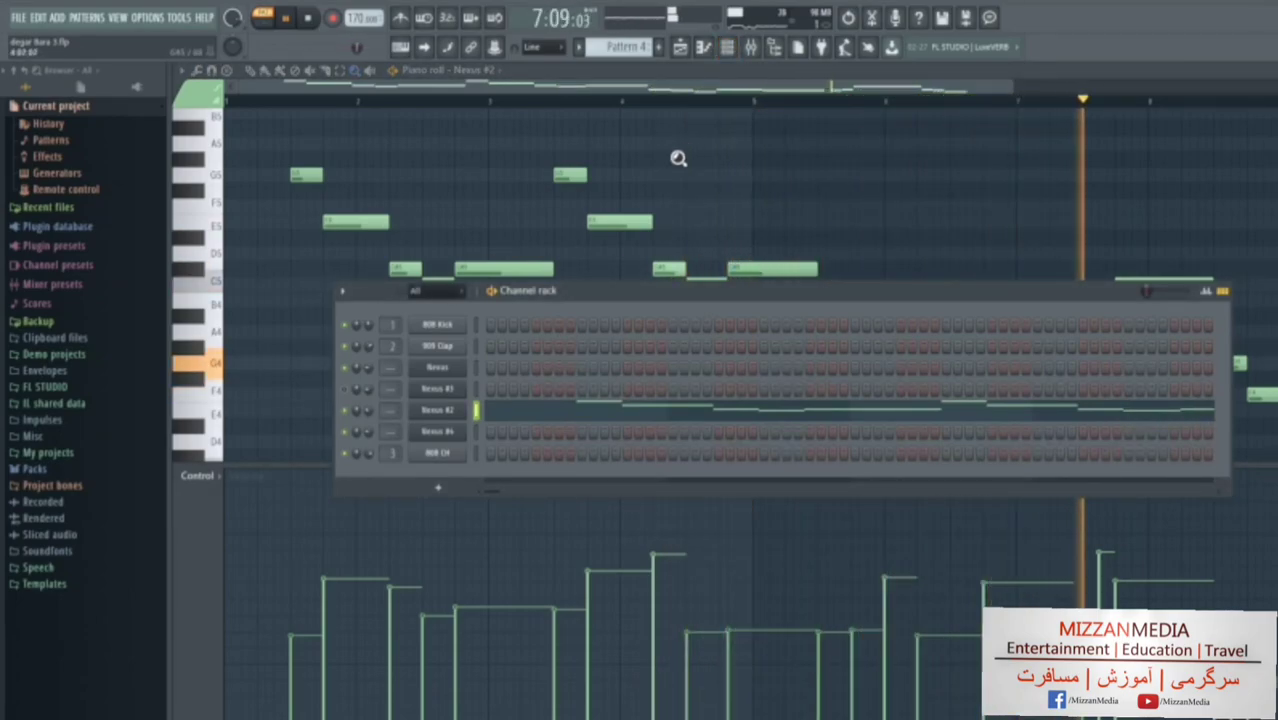
left_click(310, 24)
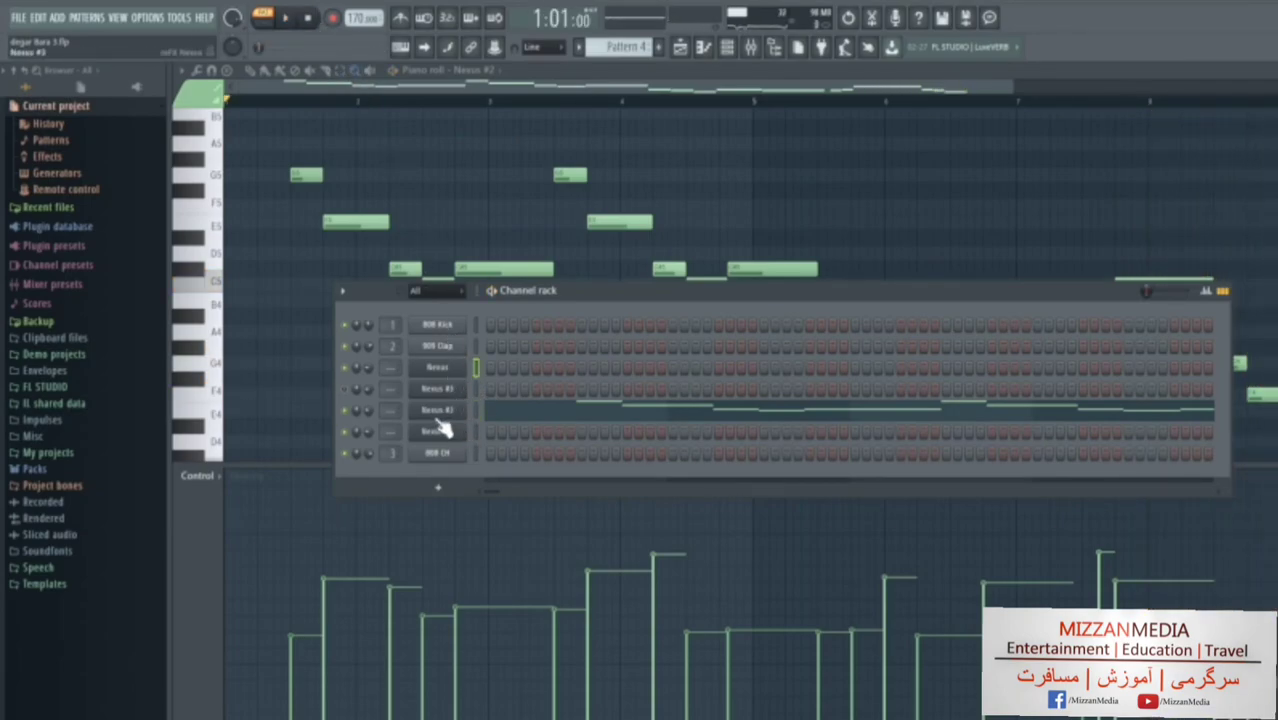
right_click(437, 412)
left_click(631, 438)
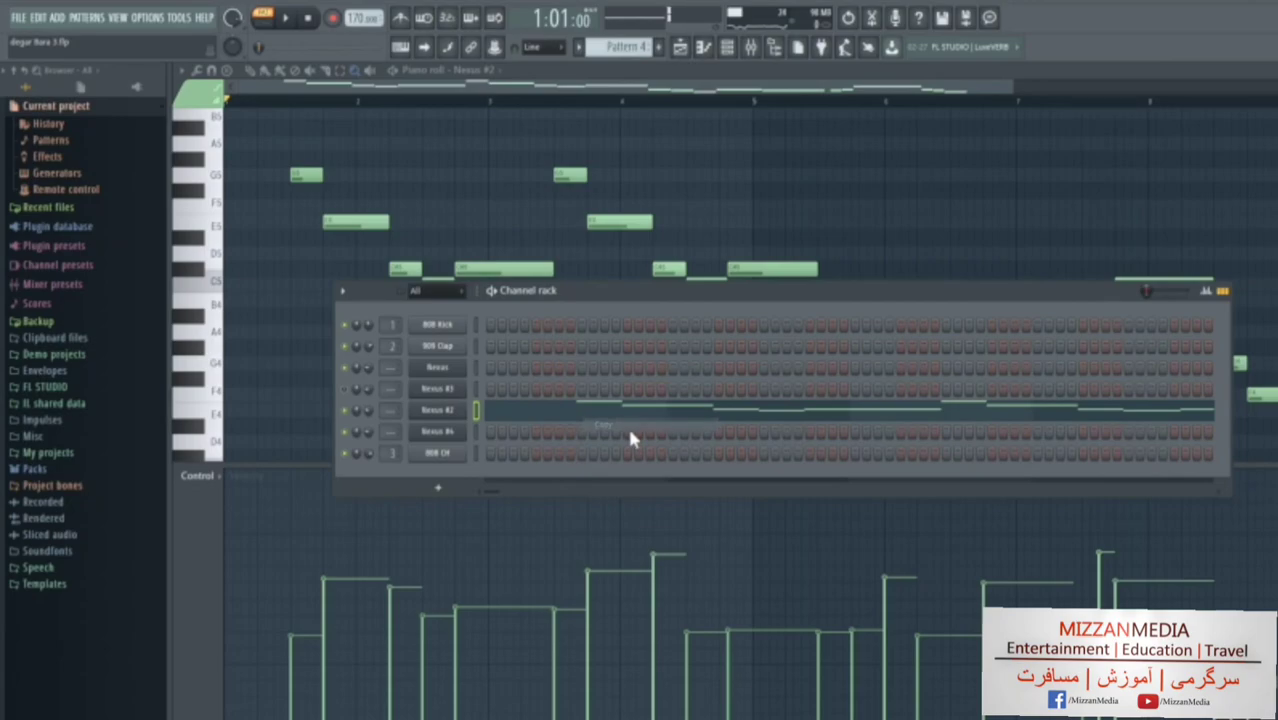
right_click(453, 370)
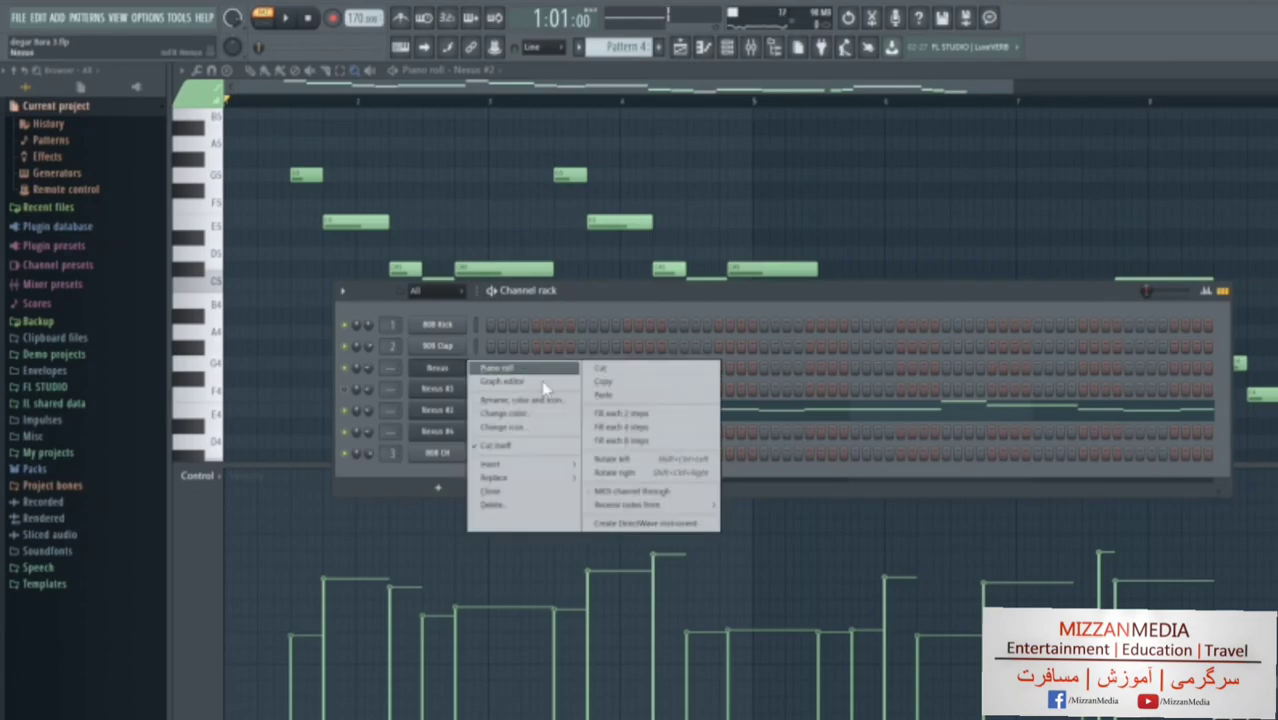
left_click(612, 398)
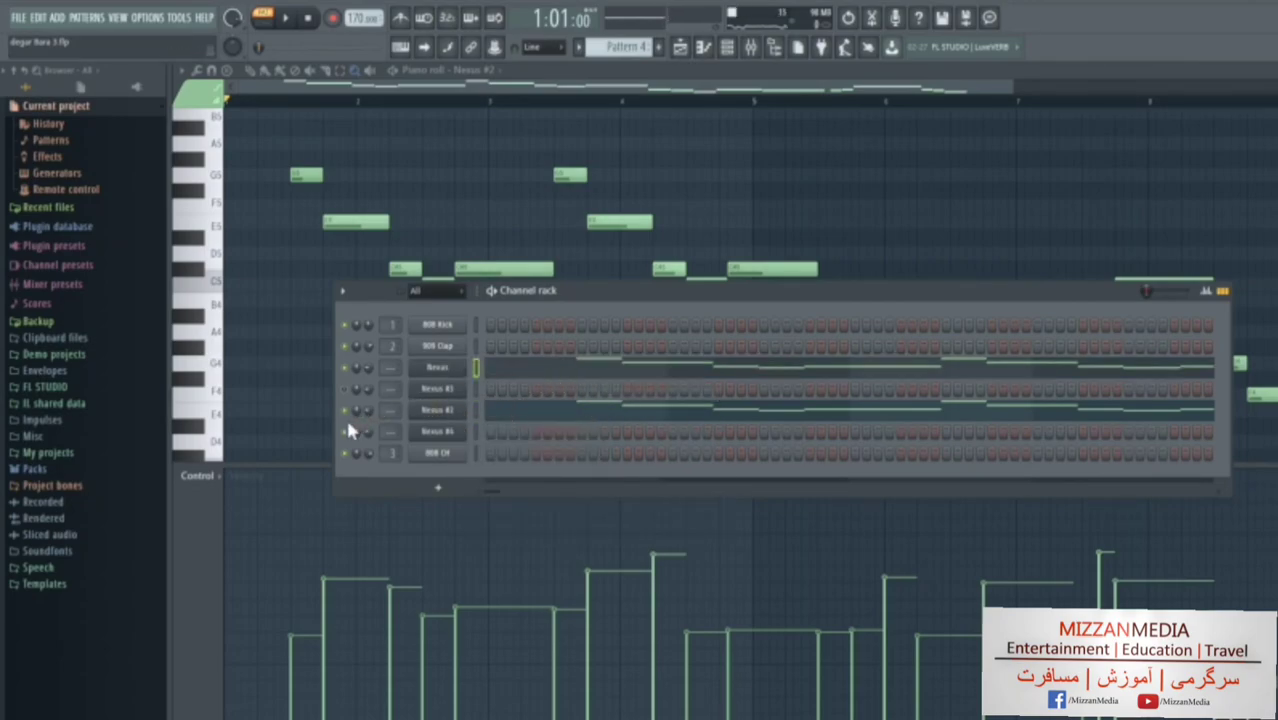
left_click(507, 372)
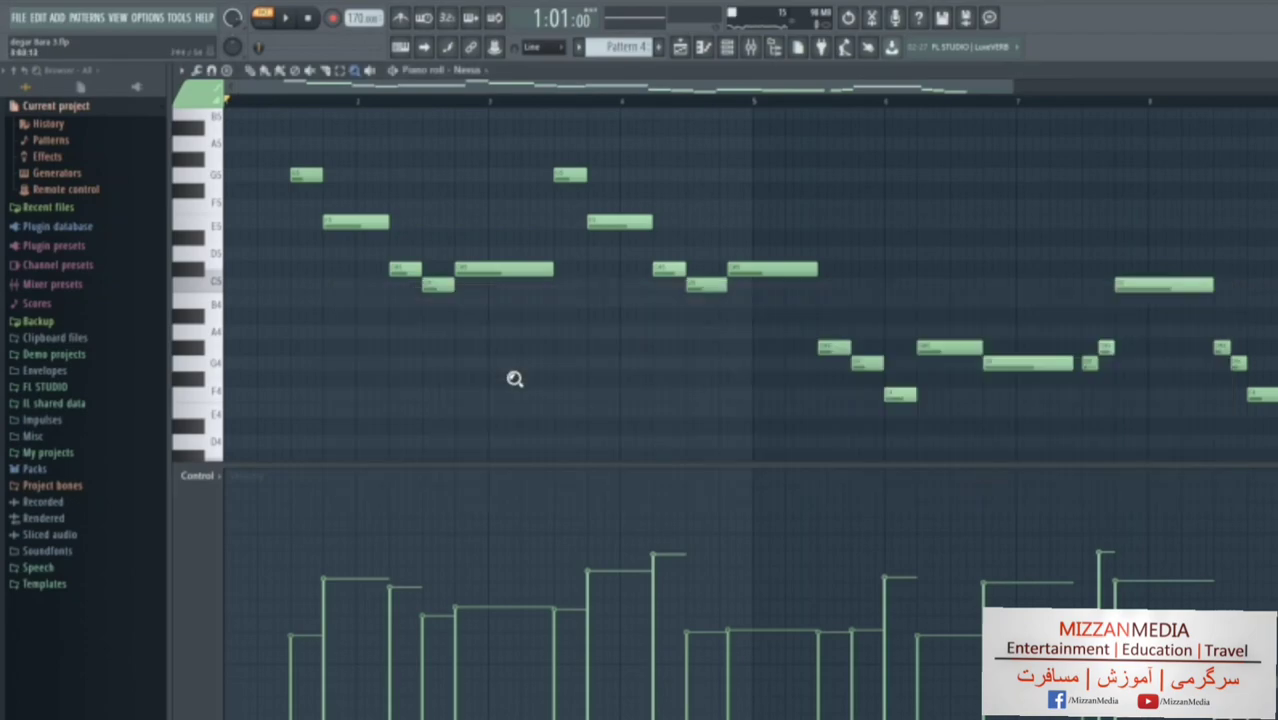
Place short C4, E4, G4 chords at bars 2 and 4 and one beat before bar 3, plus C#4, F4, G#4 one beat before bar 5.
left_click(288, 20)
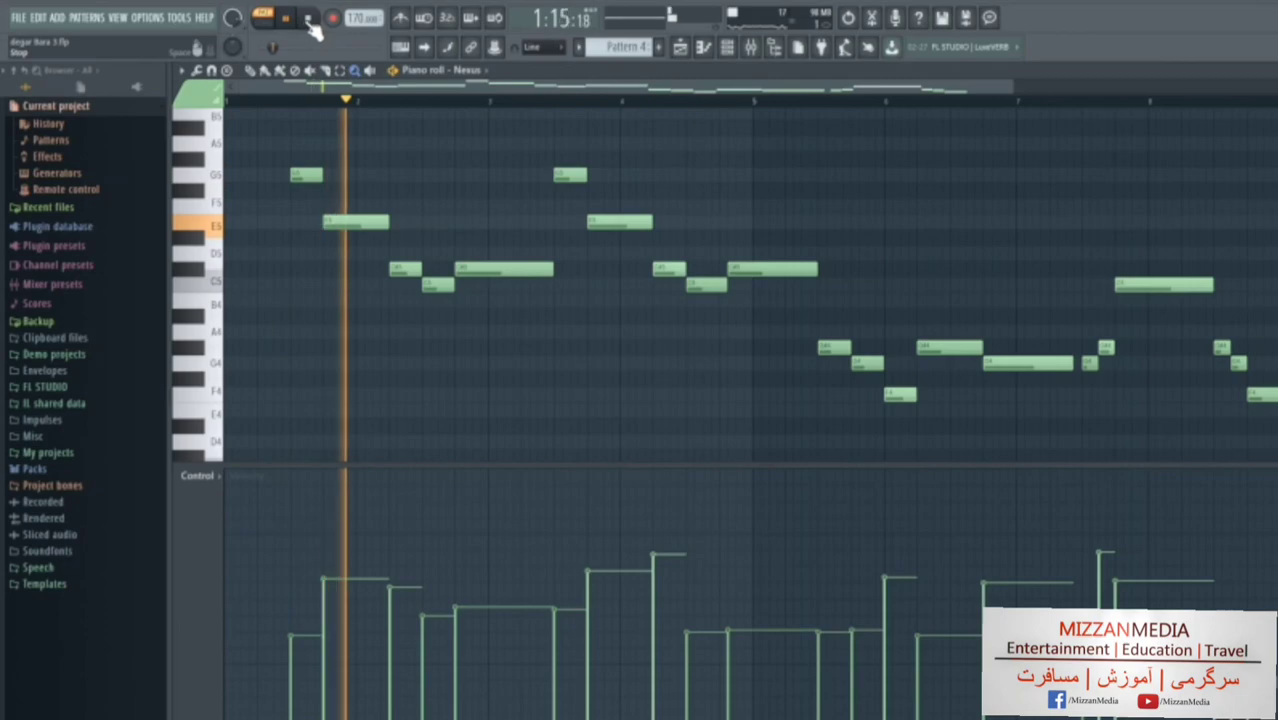
left_click(311, 20)
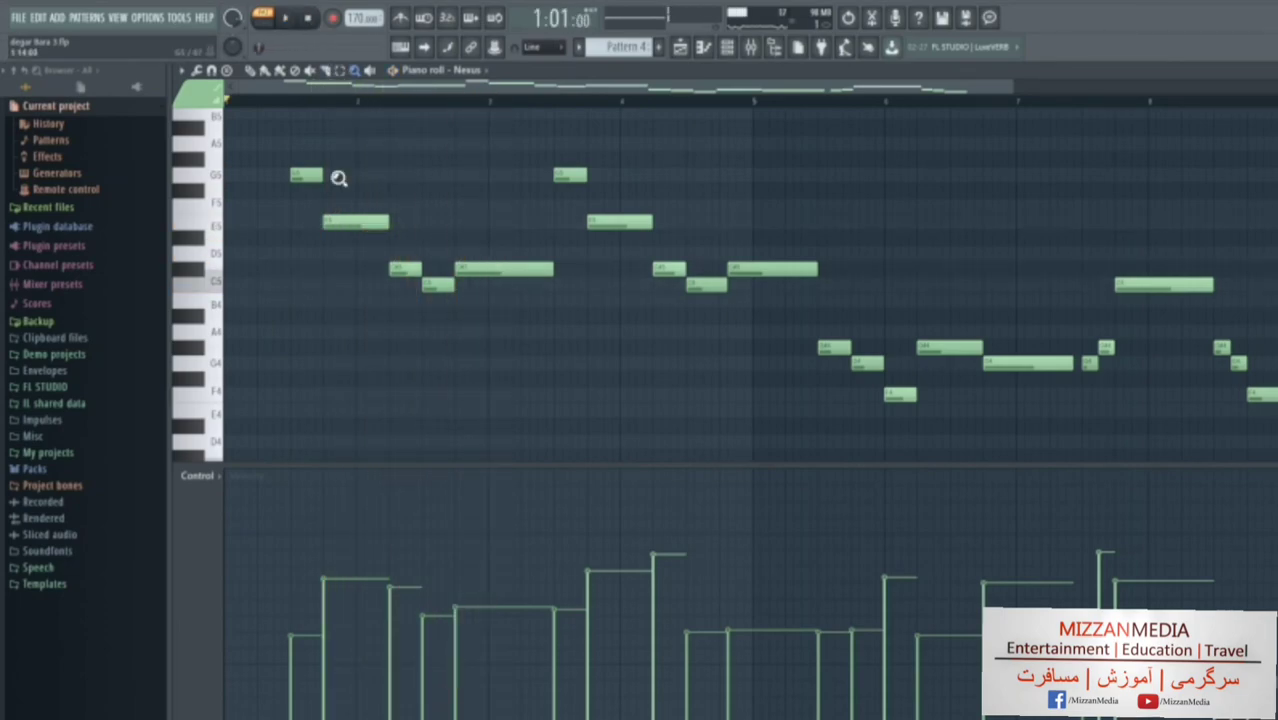
scroll(365, 385, "down", 3)
left_click(366, 378)
left_click(366, 315)
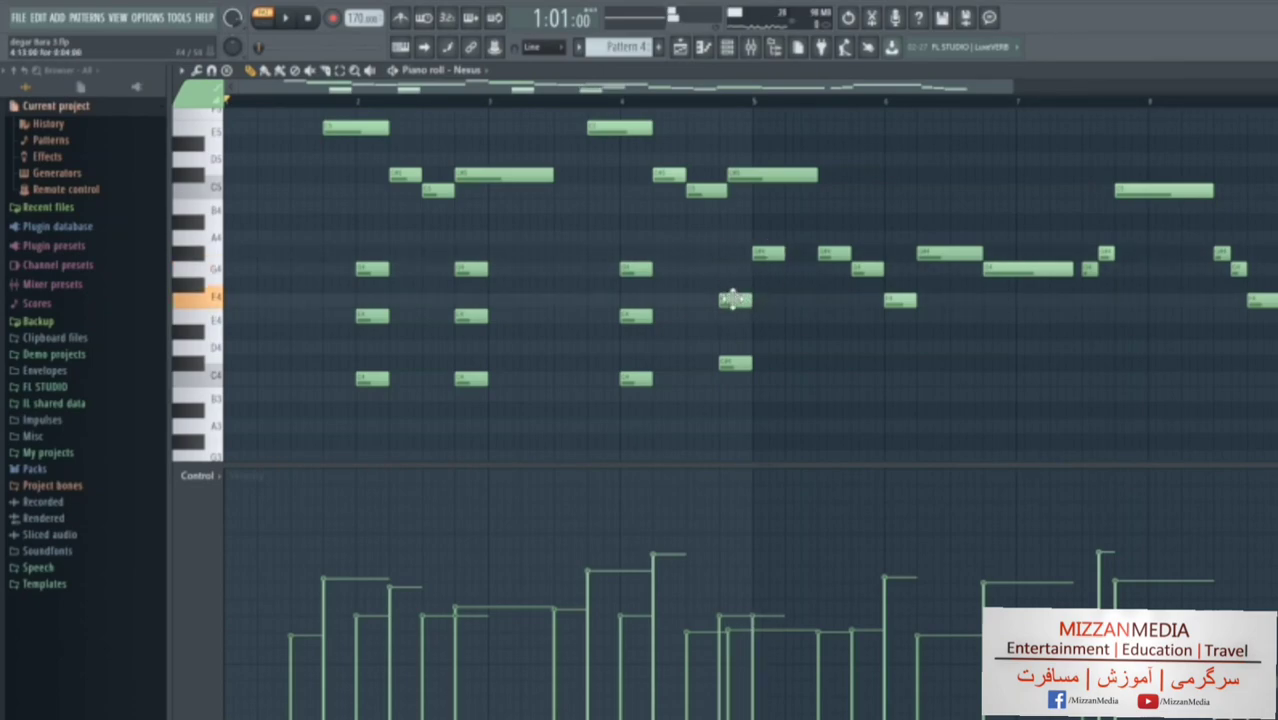
left_click_drag(337, 316, 370, 316)
left_click_drag(337, 269, 371, 268)
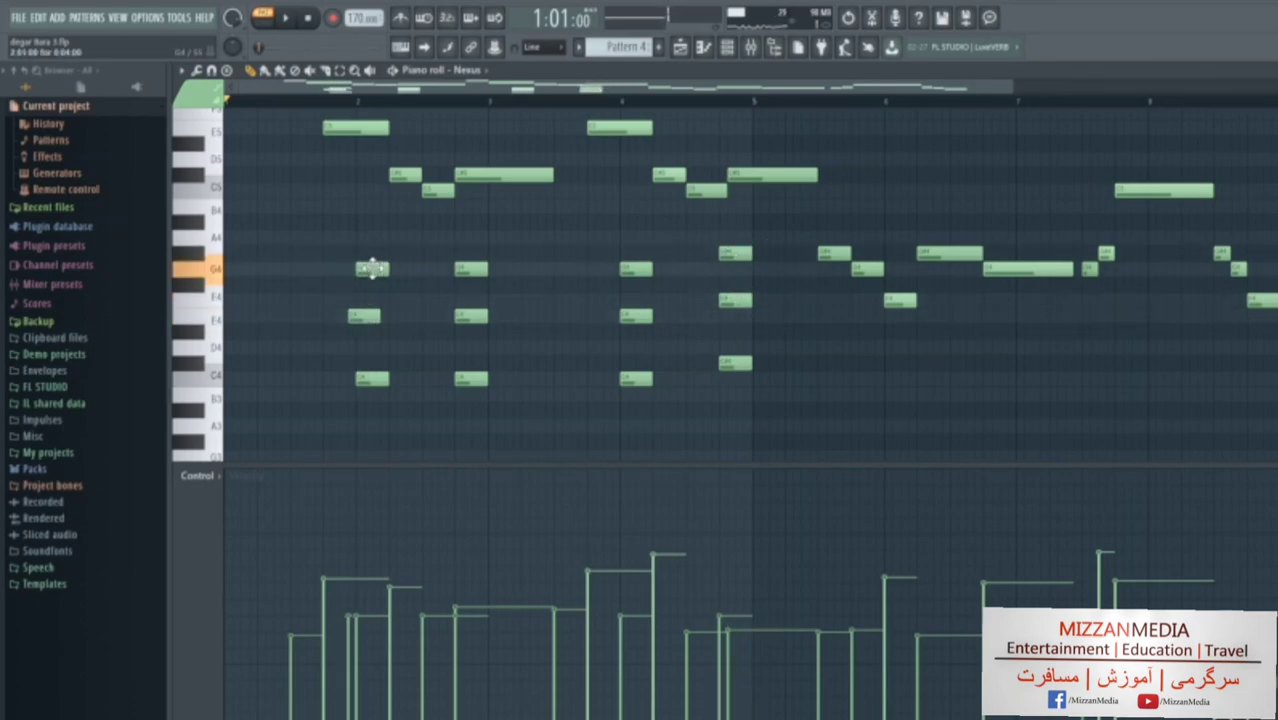
Select all melody notes in the Nexus channel, shift them one beat later and check with playback.
scroll(368, 200, "up", 1)
left_click(341, 71)
left_click_drag(280, 114, 1000, 256)
left_click_drag(820, 352, 1270, 268)
left_click_drag(1106, 202, 1228, 300)
left_click(252, 71)
left_click_drag(371, 179, 404, 180)
left_click(288, 18)
left_click(309, 18)
Change the chord one beat before bar 5 to C4, E4, G4, repeat it at bar 6 and play the pattern.
scroll(726, 376, "down", 1)
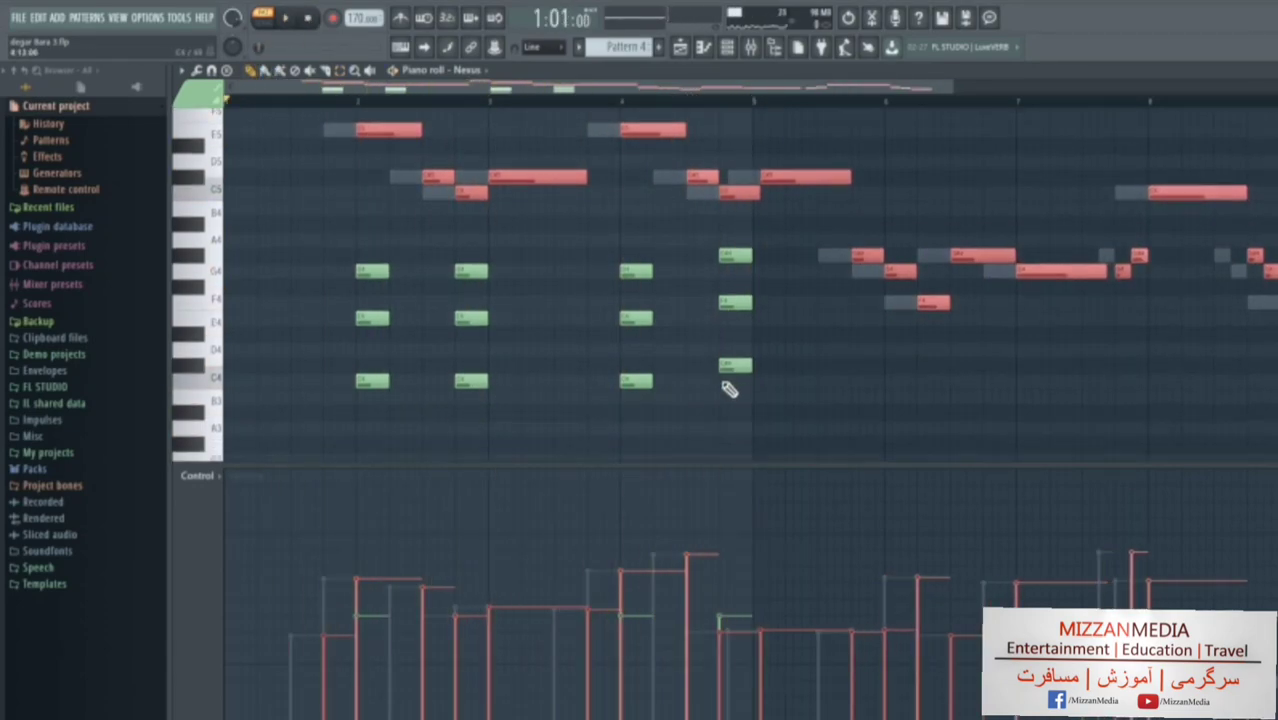
left_click_drag(724, 369, 724, 382)
left_click_drag(724, 304, 724, 318)
left_click_drag(722, 256, 722, 265)
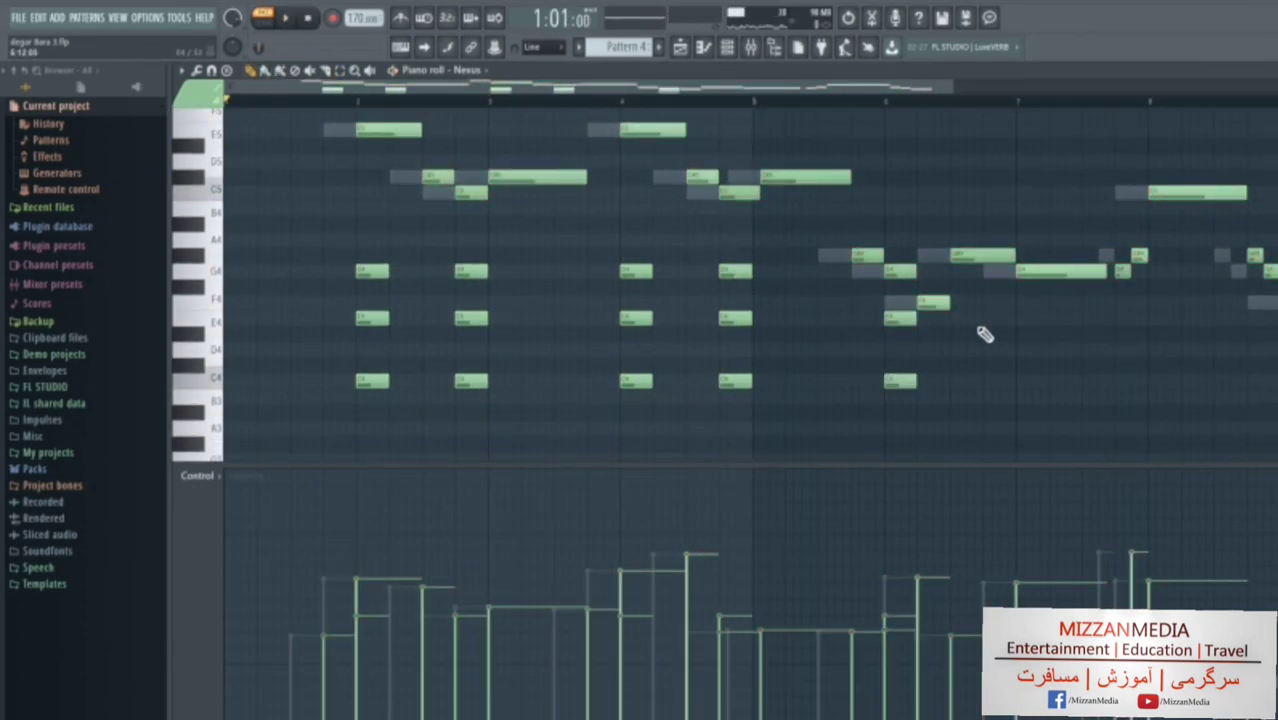
left_click(288, 18)
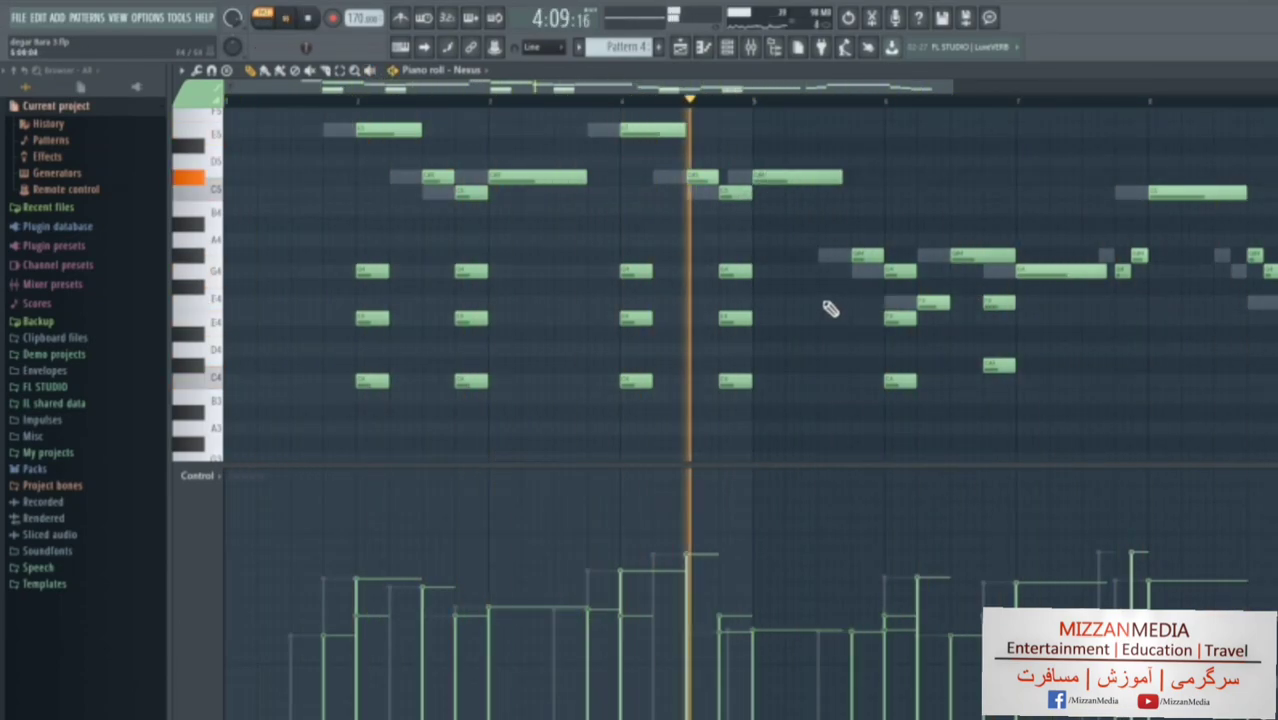
Build a C#4, F4, G#4 chord one beat before bar 7 and delete the melody notes around bar 6.
right_click(984, 257)
left_click(988, 257)
left_click(1011, 318)
right_click(1040, 318)
left_click_drag(1071, 256, 1014, 256)
right_click(933, 302)
right_click(868, 256)
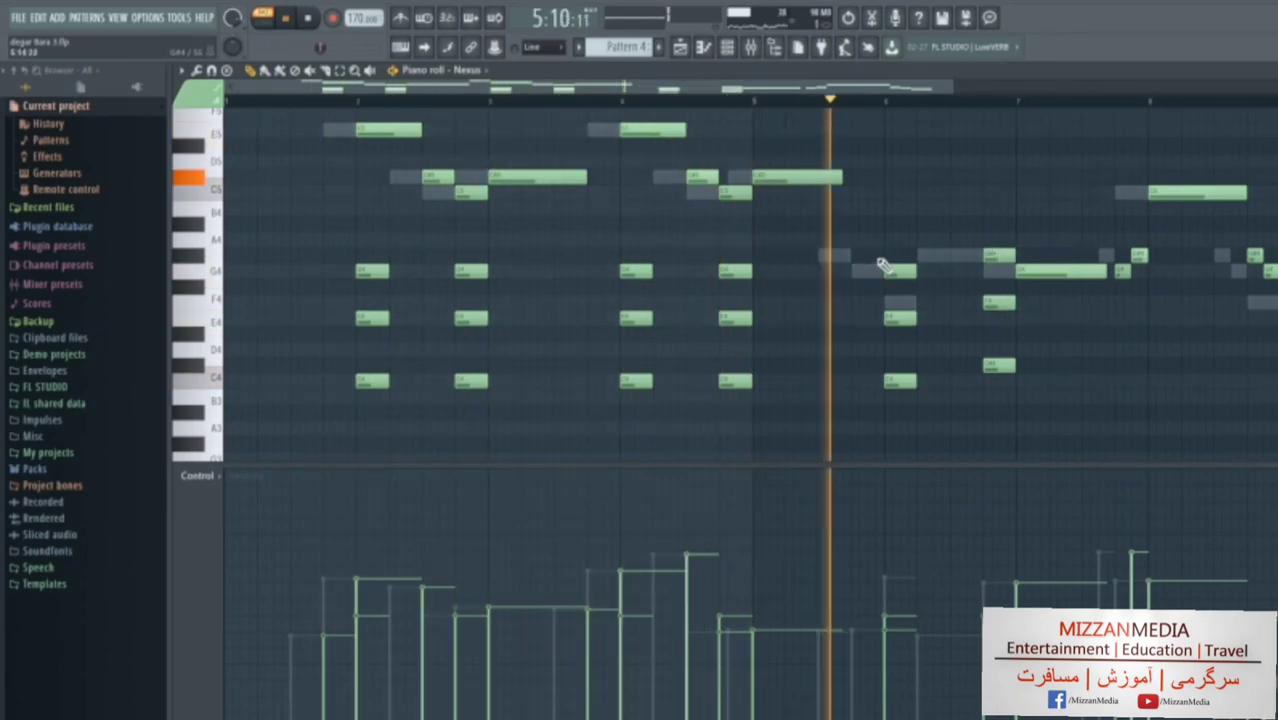
Delete the melody notes from bar 7 onward and add C4, E4, G4 chords at bar 8 and one beat before bar 9.
right_click(1046, 271)
right_click(1122, 271)
right_click(1139, 256)
left_click(1153, 381)
left_click(1153, 318)
left_click(1153, 271)
right_click(1255, 256)
right_click(1270, 271)
left_click(1251, 271)
left_click(1251, 318)
left_click(1251, 381)
right_click(1200, 193)
key("F6")
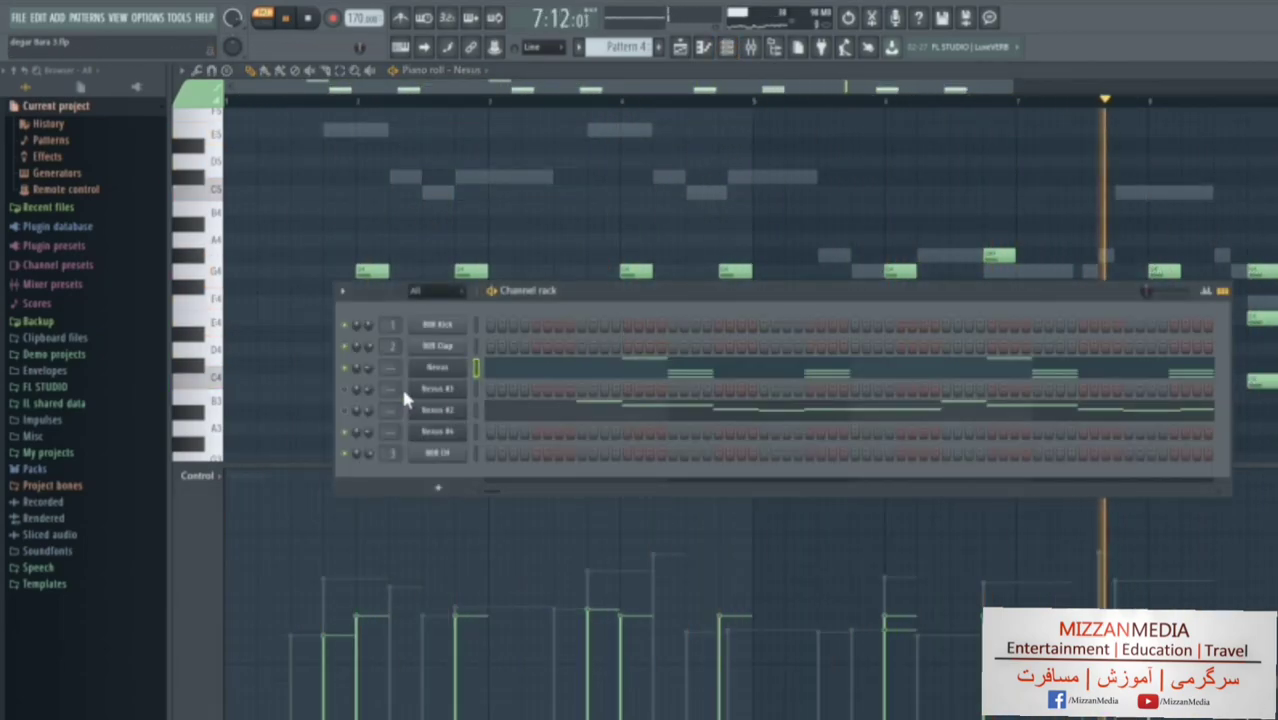
key("F6")
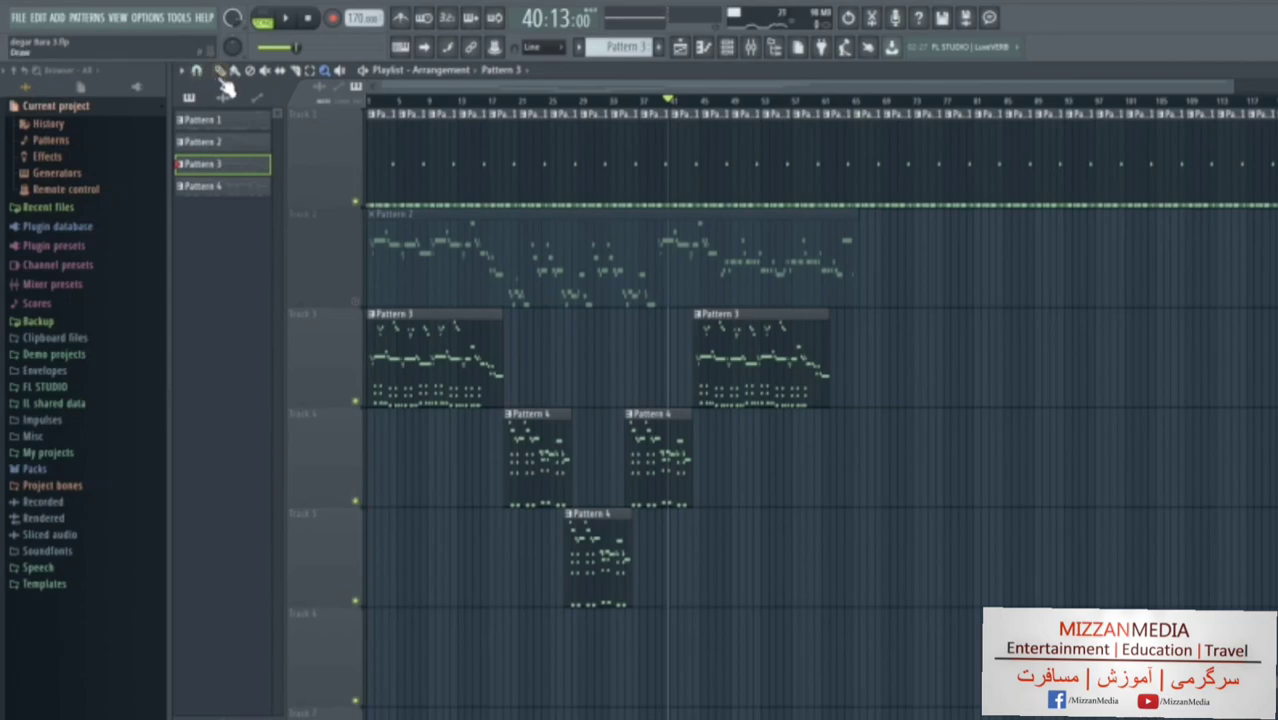
Copy the selected phrase near the end of Pattern 2's Nexus melody and switch to the empty Pattern 5.
double_click(385, 250)
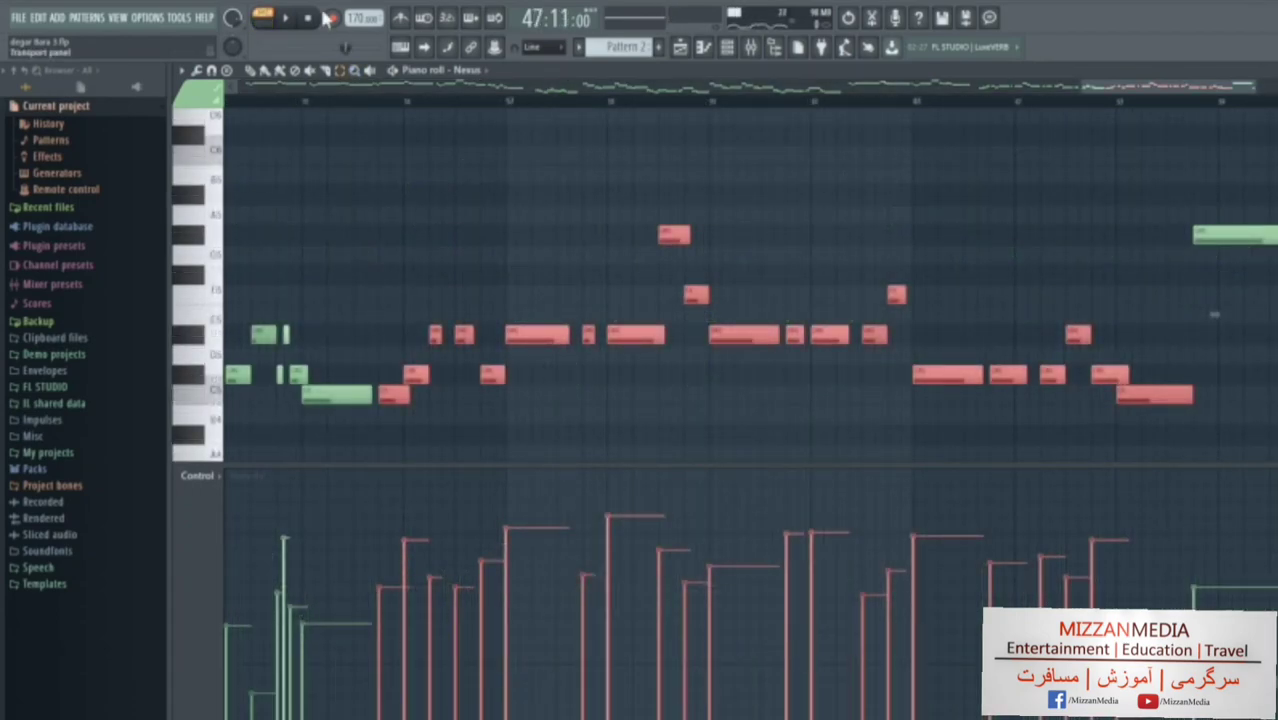
left_click(745, 52)
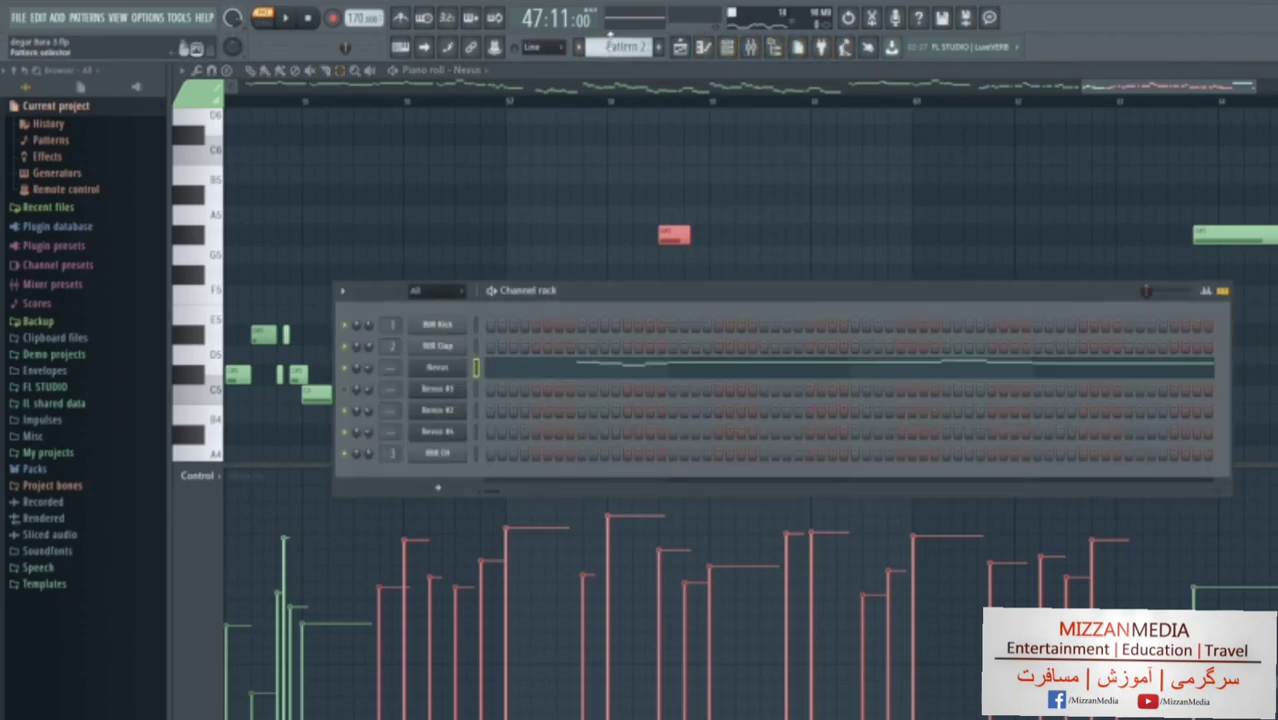
scroll(625, 47, "down", 1)
scroll(625, 47, "down", 2)
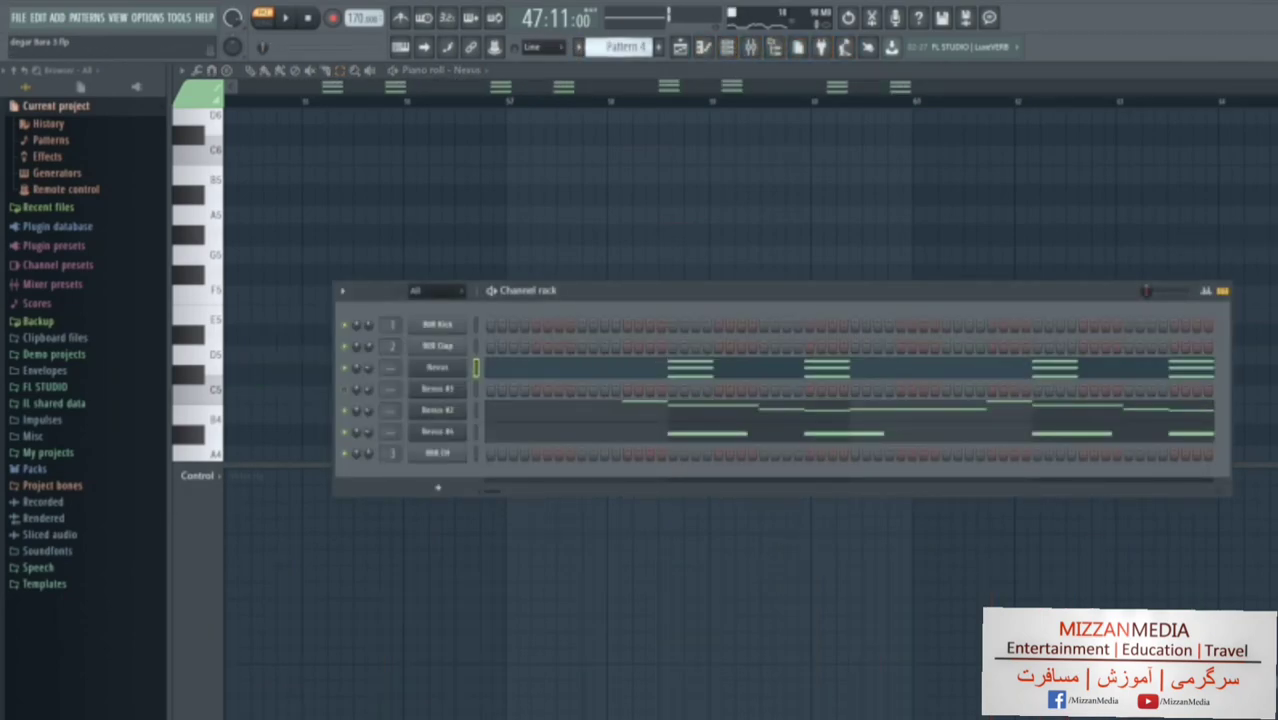
scroll(625, 47, "down", 1)
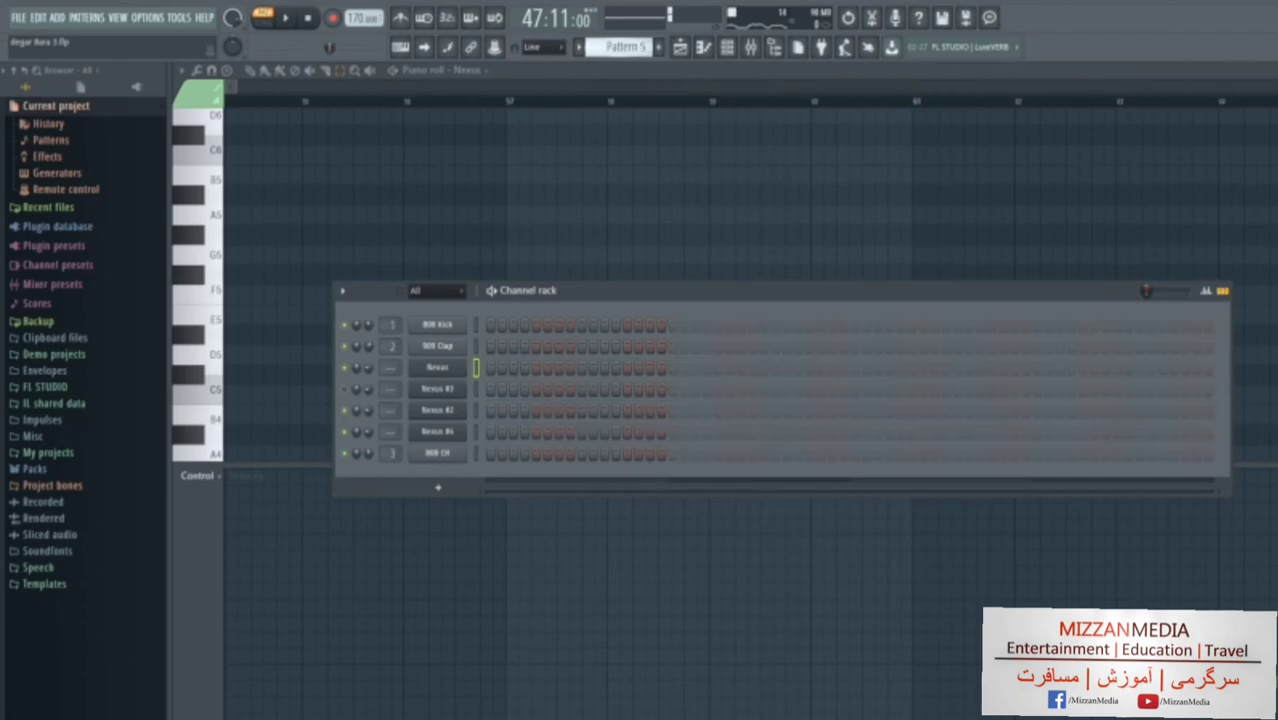
Paste the copied phrase into the Nexus piano roll of Pattern 5 and listen to it.
right_click(445, 366)
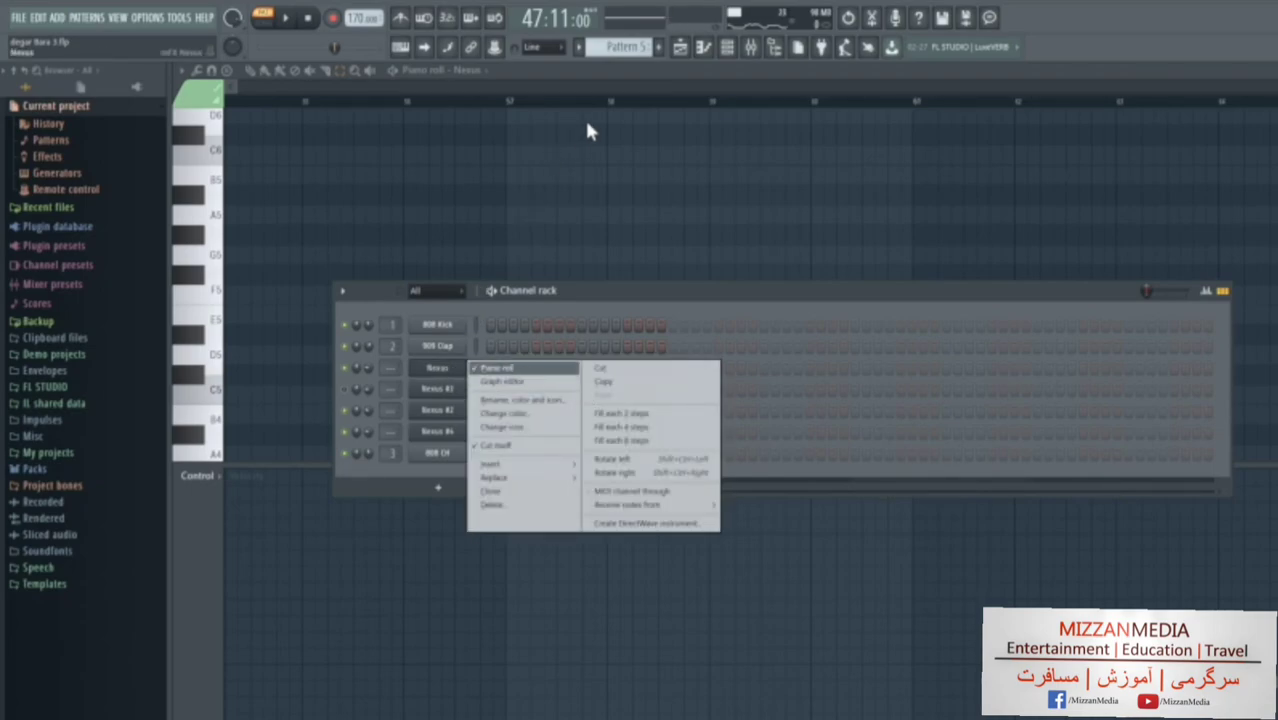
left_click(500, 370)
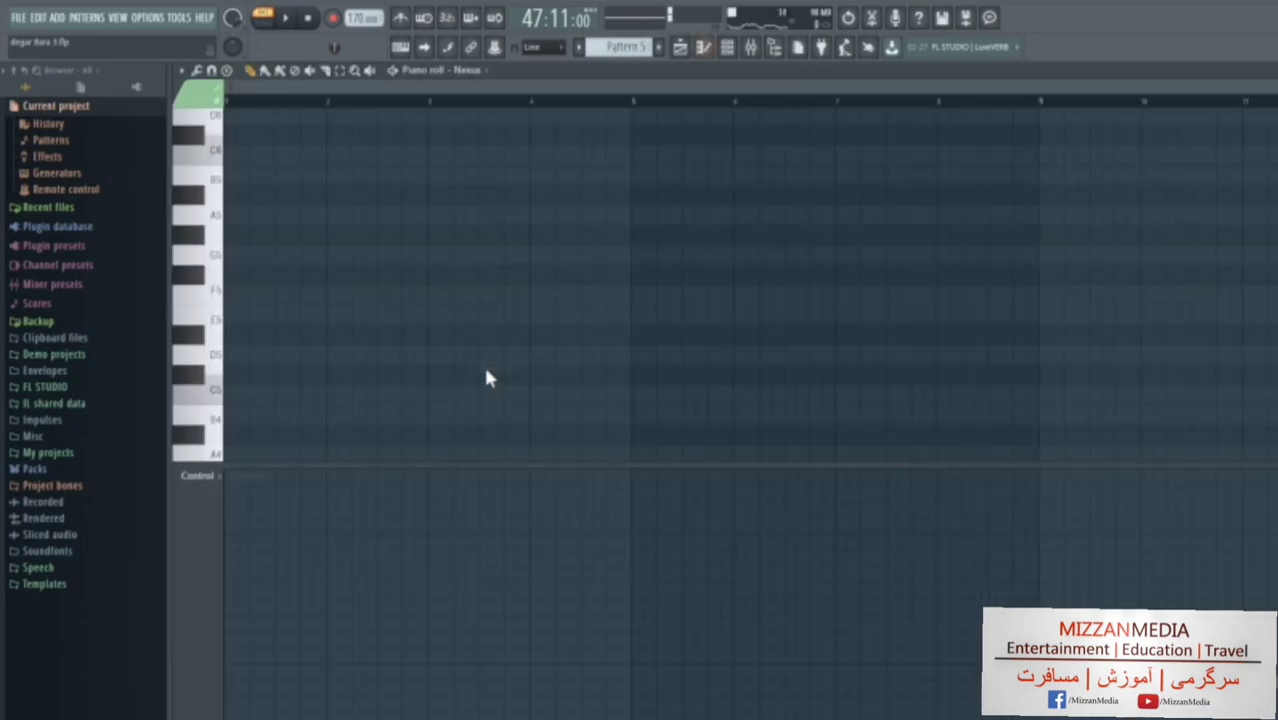
key("ctrl+v")
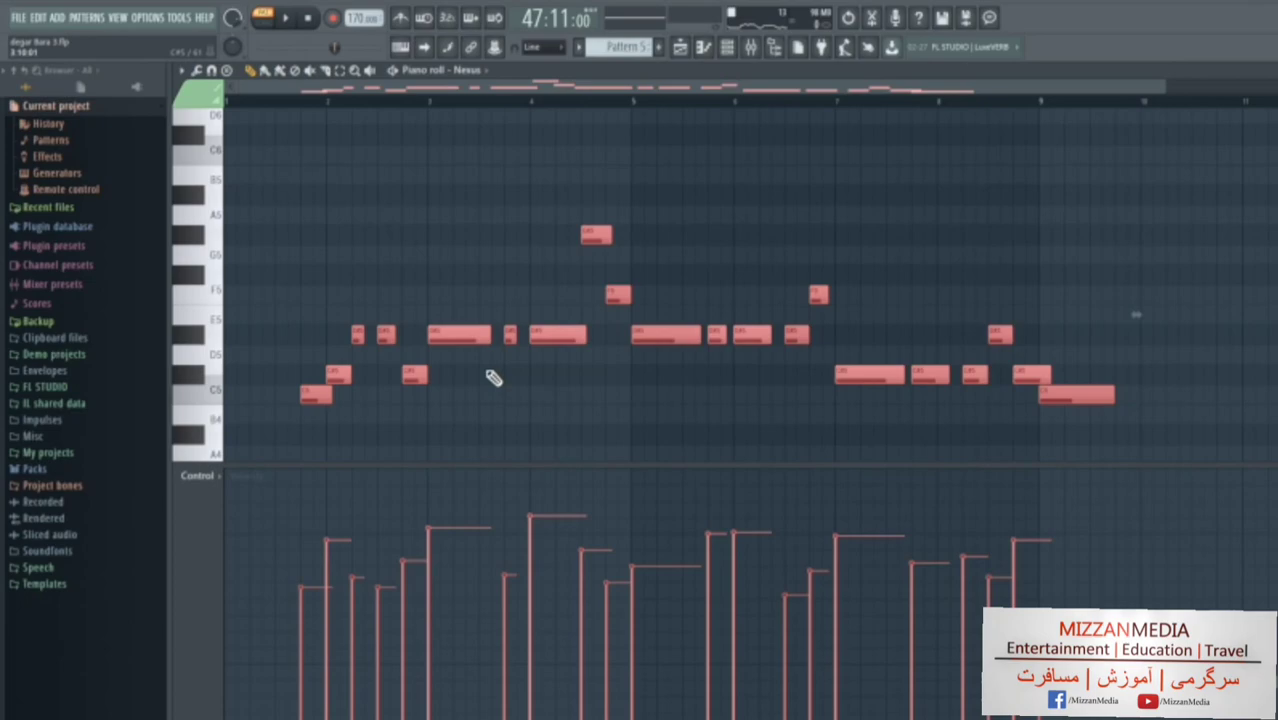
key("space")
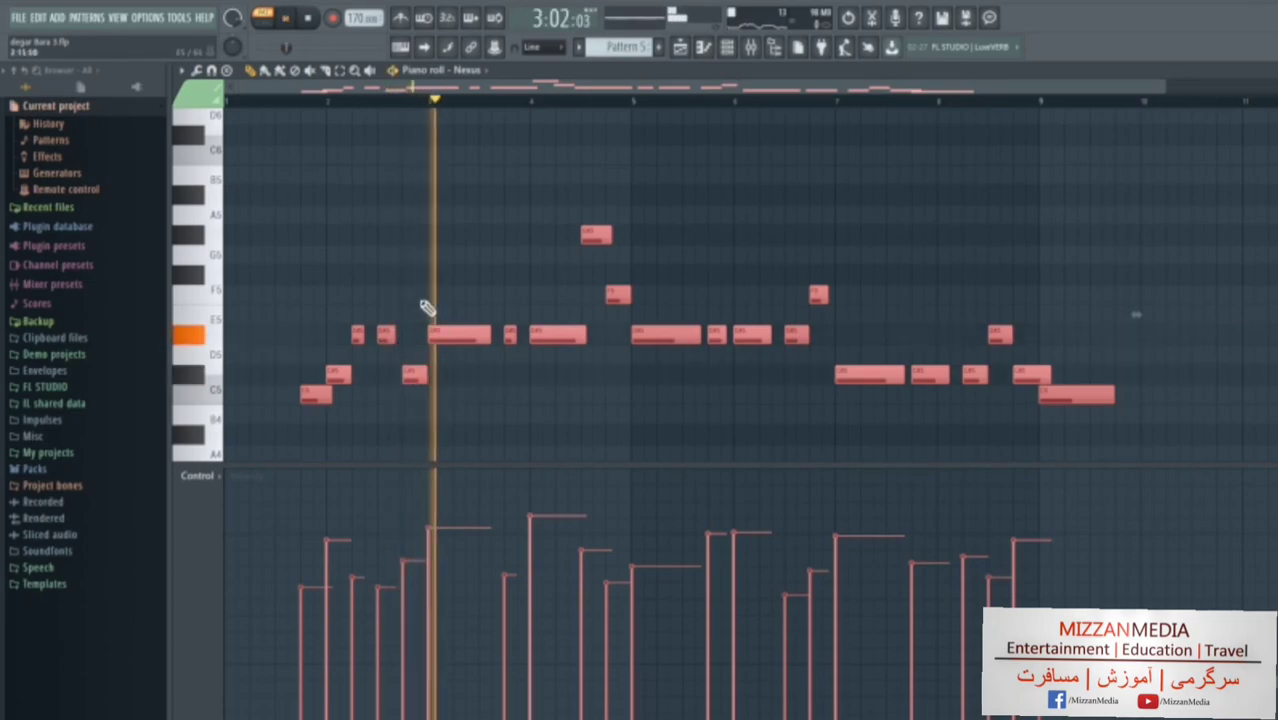
left_click(309, 19)
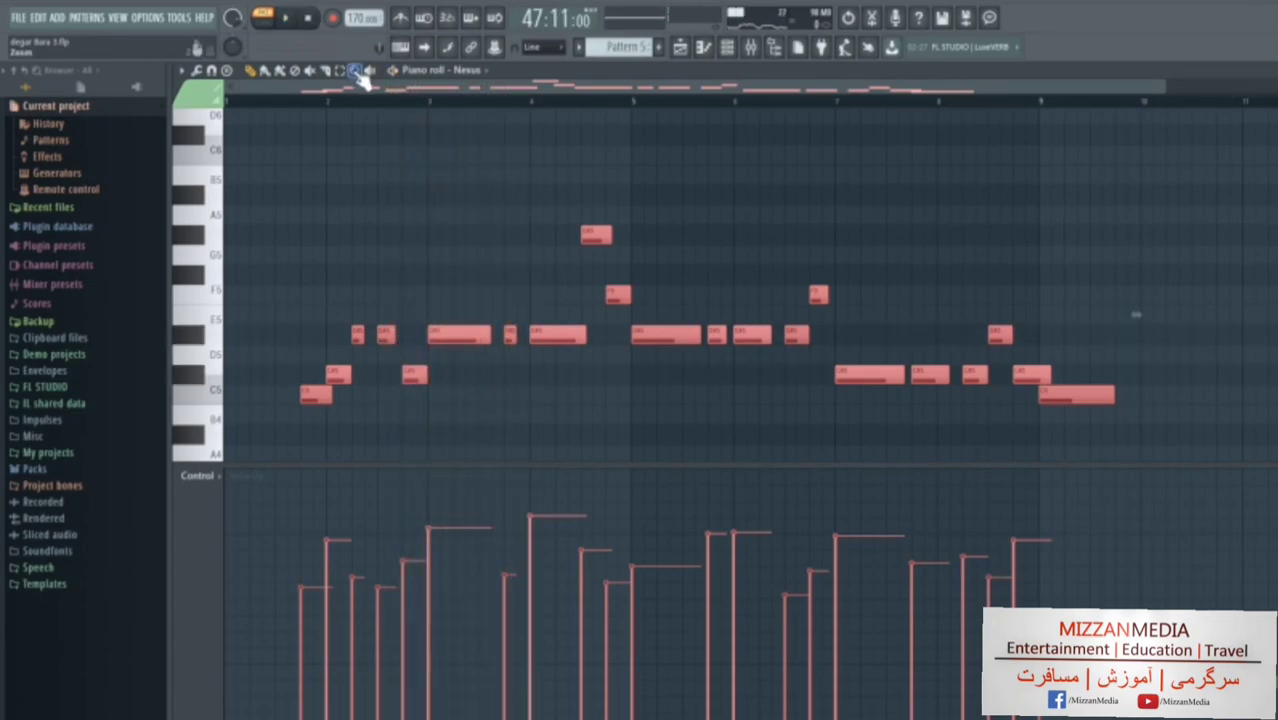
Shorten the first C5 note of the pasted phrase so it ends at bar 2, where the next note begins.
left_click_drag(265, 214, 519, 488)
left_click(363, 239)
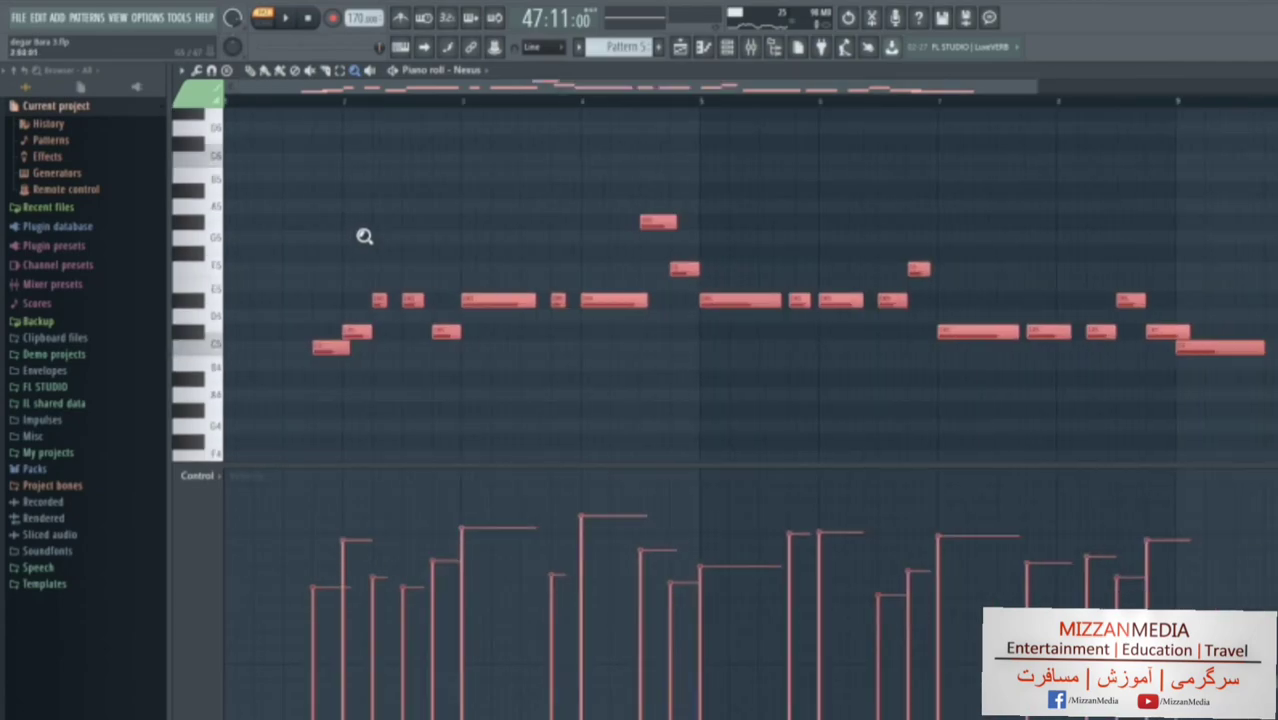
left_click_drag(279, 280, 448, 396)
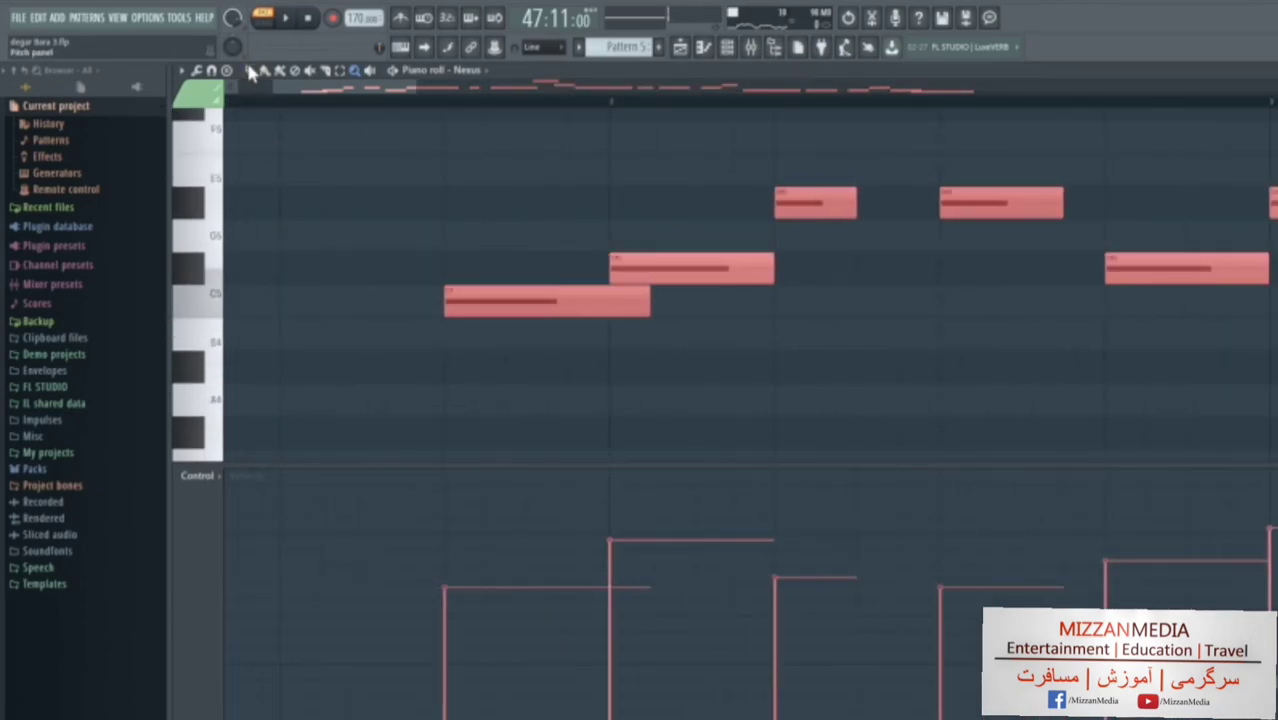
left_click(491, 222)
left_click_drag(287, 278, 512, 405)
left_click(251, 71)
key("ctrl+d")
left_click_drag(552, 308, 522, 328)
Trim the remaining overlapping melody notes so each ends where the next one starts, and check with playback.
left_click_drag(429, 90, 655, 92)
scroll(592, 227, "up", 2)
left_click_drag(452, 422, 413, 422)
left_click_drag(539, 88, 870, 70)
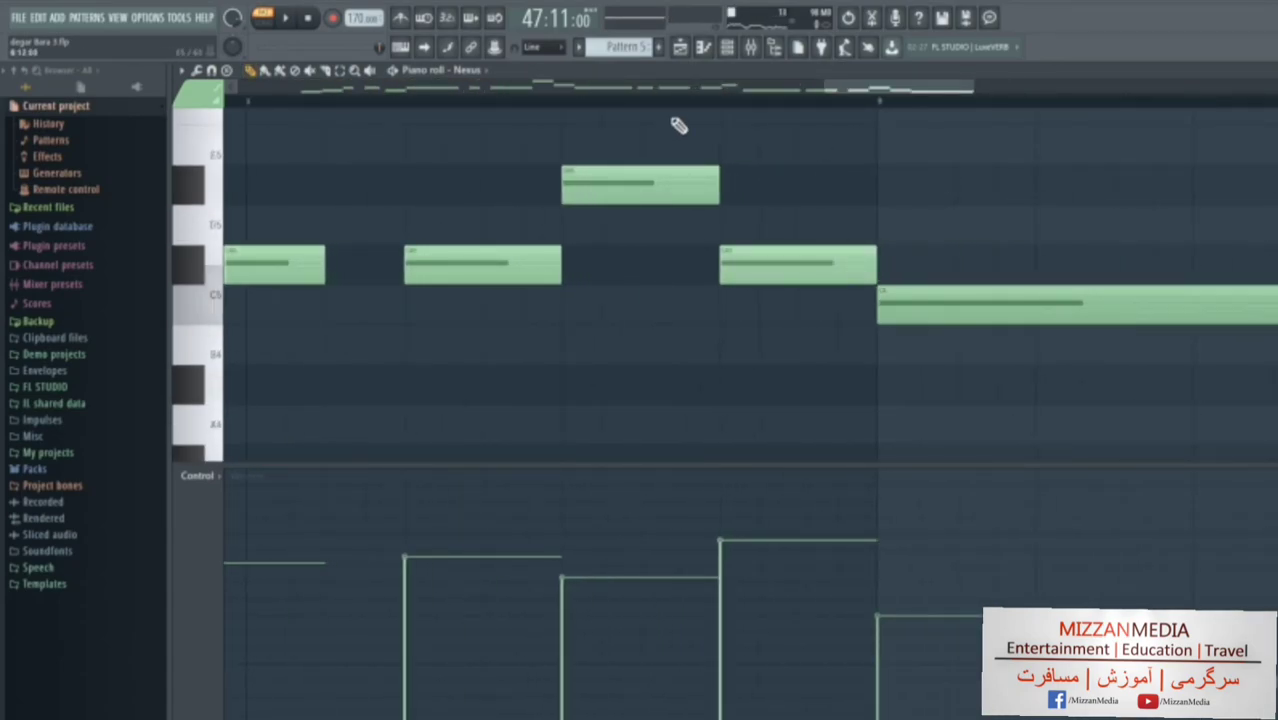
left_click(285, 18)
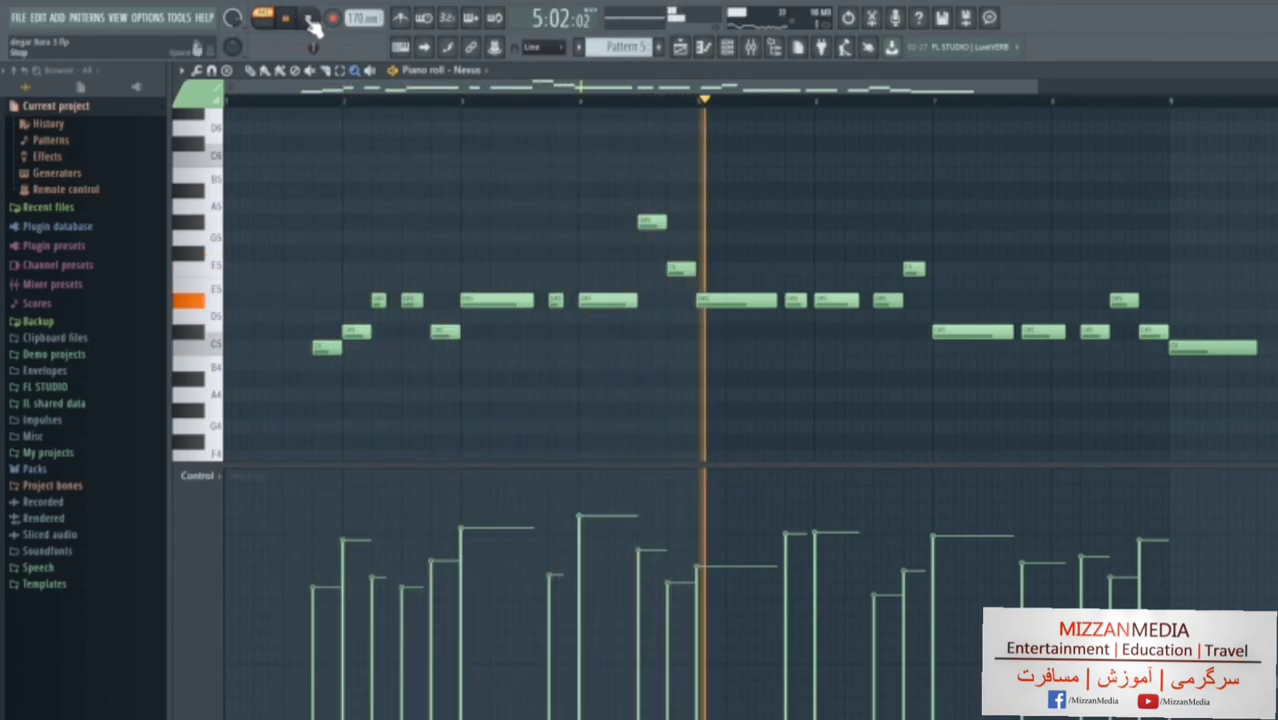
left_click(309, 19)
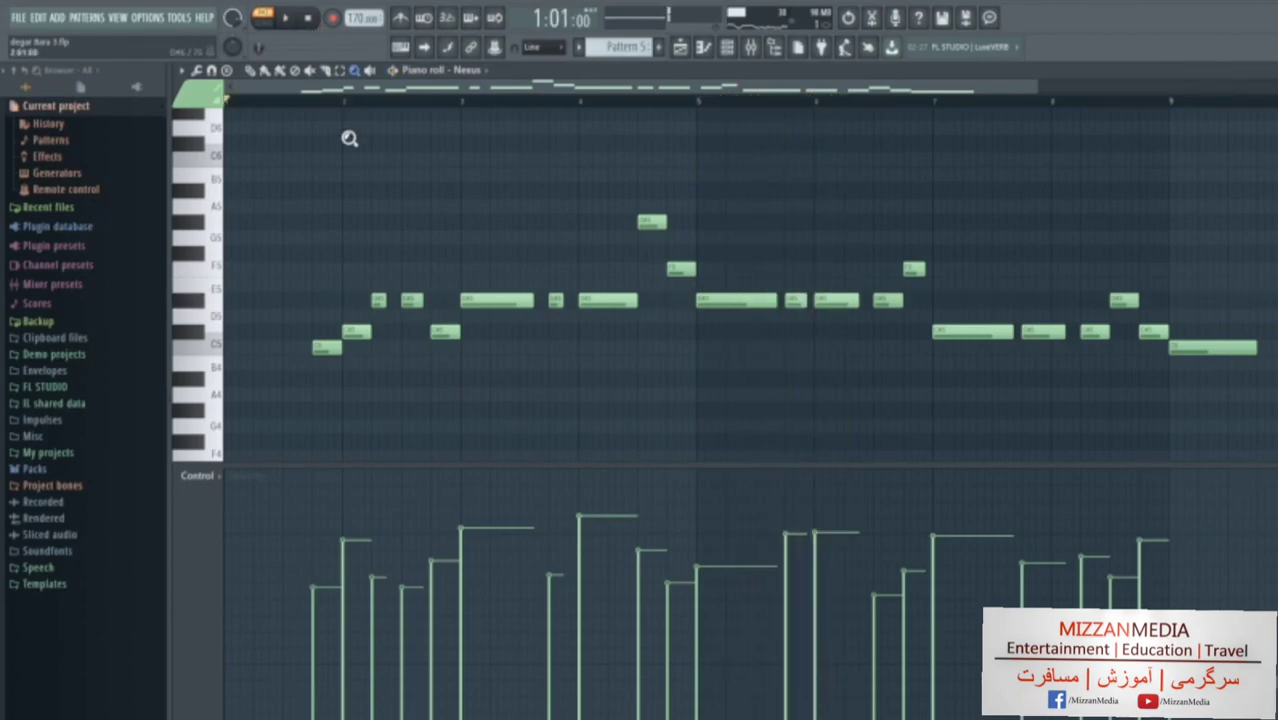
Place short C#4, F4, G#4 chords under the melody at bars 2 and 3, checking with playback.
scroll(352, 190, "down", 5)
left_click(352, 333)
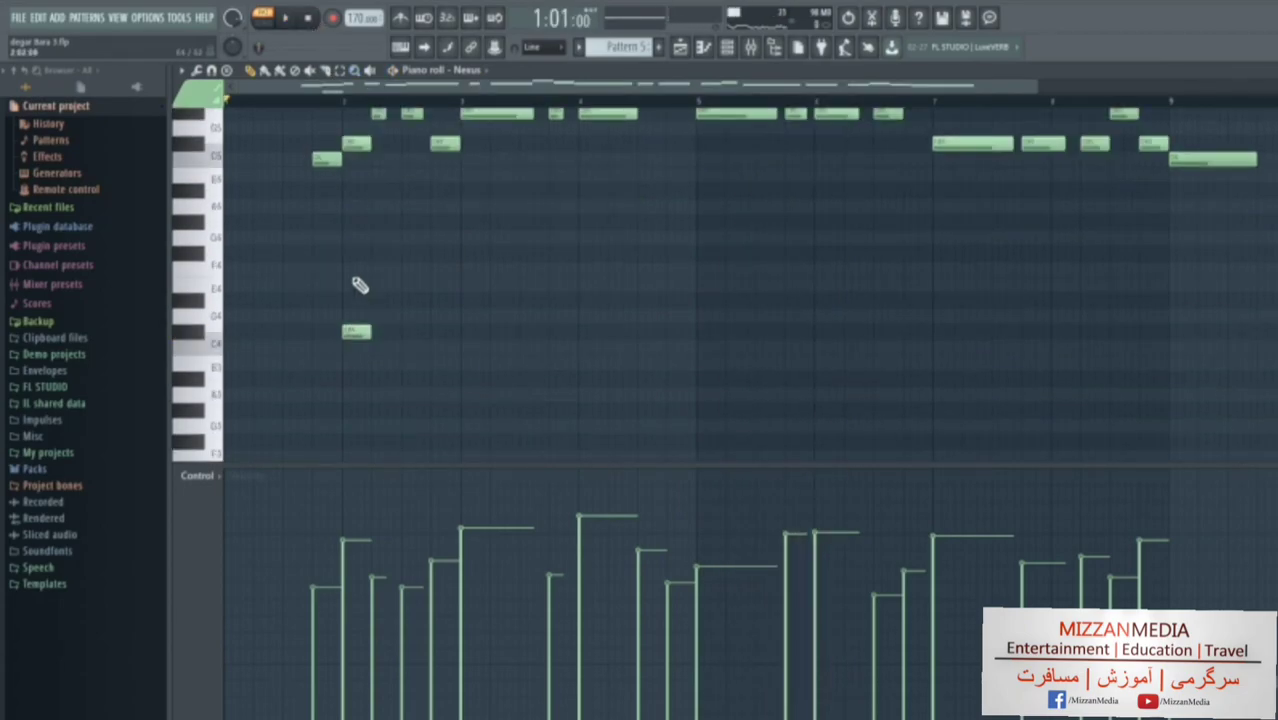
key("space")
key("space")
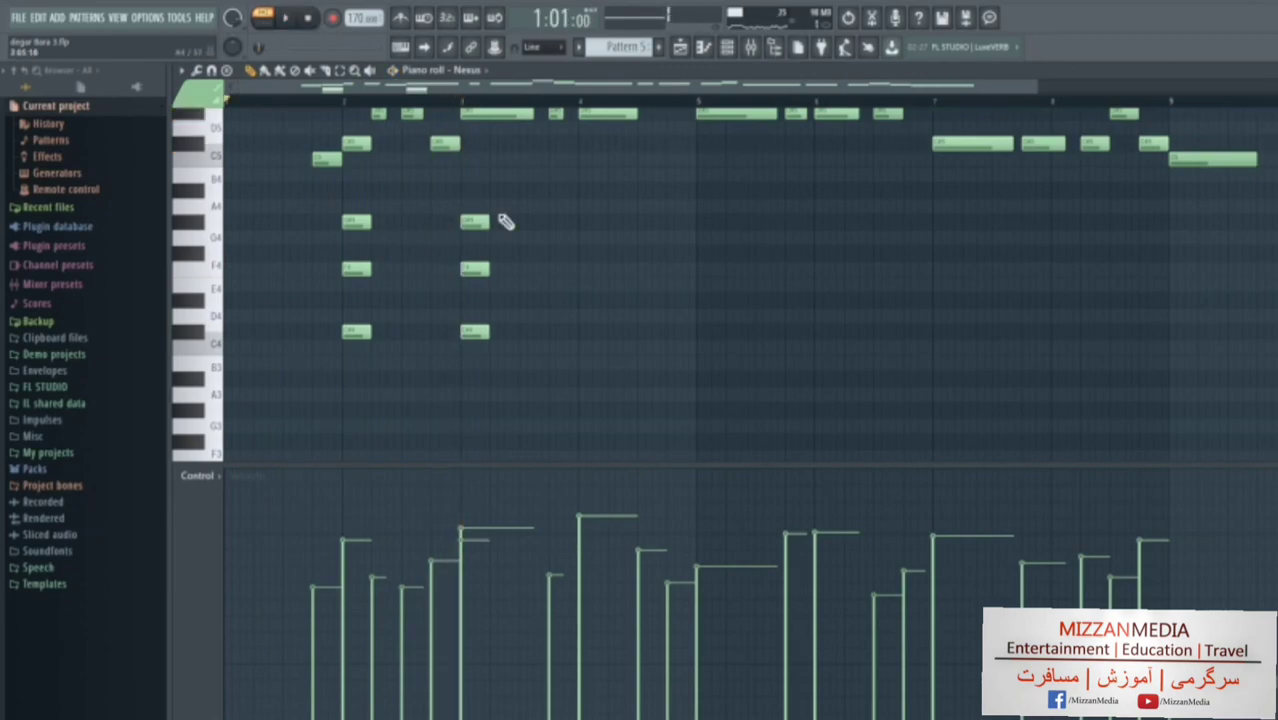
Repeat the C#4, F4, G#4 chord at bars 4, 5 and 6, checking with playback.
left_click(590, 269)
left_click(590, 221)
key("space")
key("space")
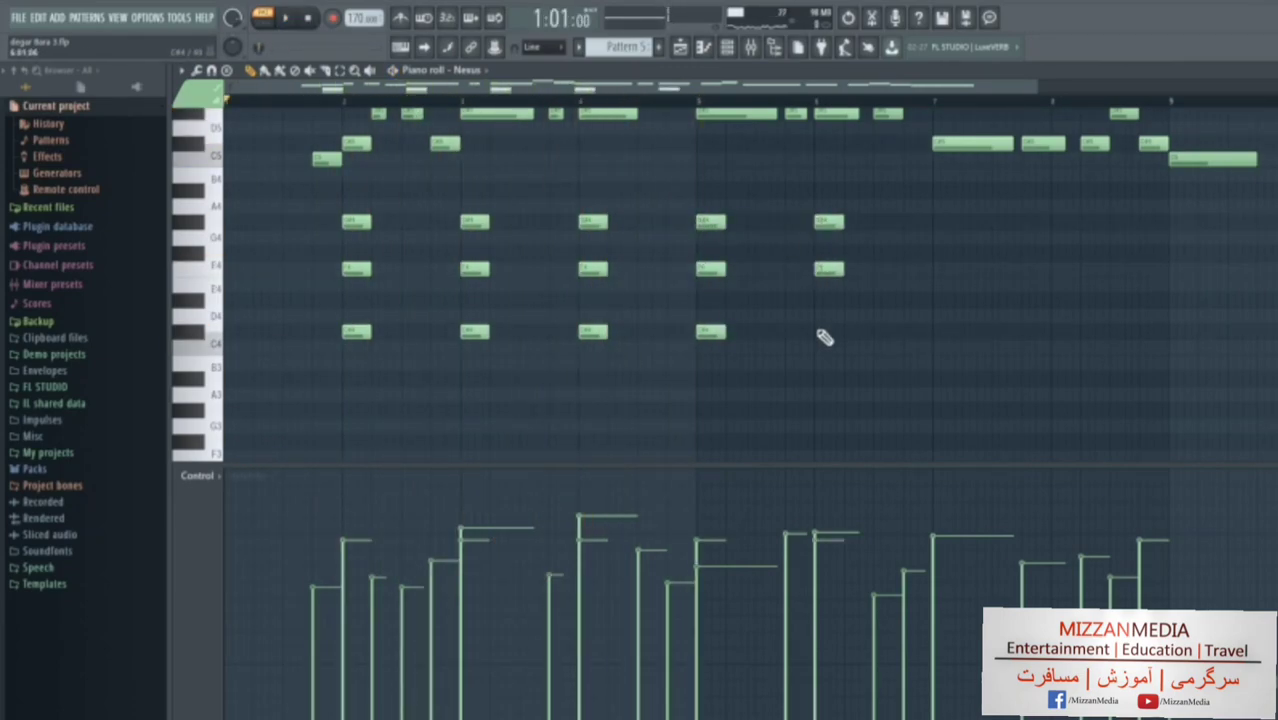
left_click(822, 335)
scroll(870, 310, "up", 2)
key("space")
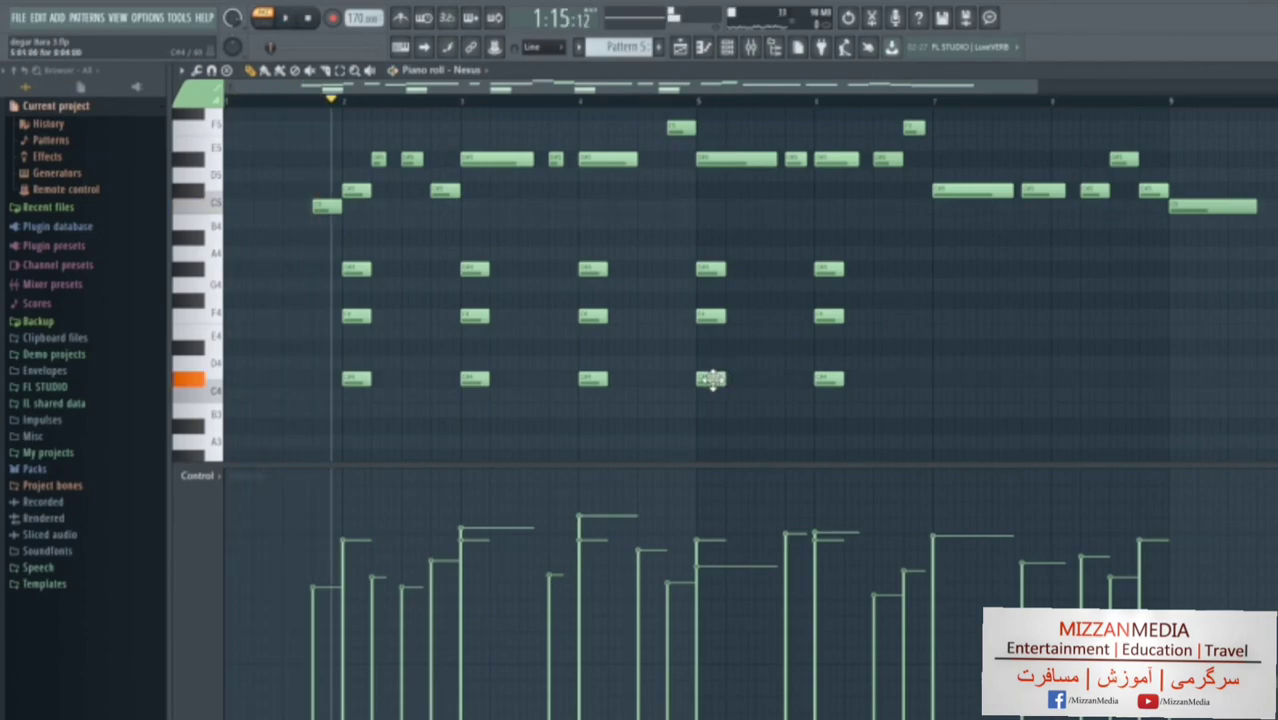
Change the chords at bars 5 and 6 to D#4-G4-A#4, add C#4-F4-G#4 at bars 7 and 8 and C4-E4-G4 at bar 9, and play.
left_click_drag(711, 379, 711, 426)
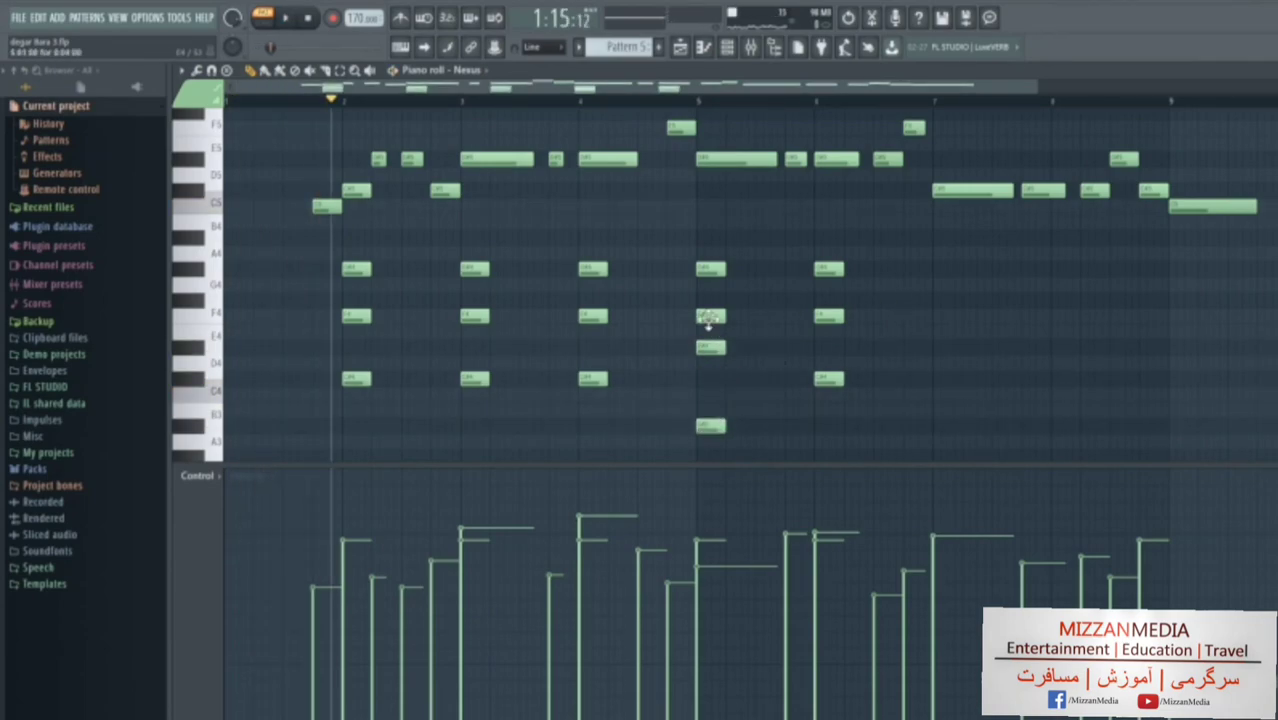
right_click(711, 426)
left_click(819, 348)
left_click(819, 285)
right_click(827, 381)
right_click(827, 316)
right_click(826, 269)
left_click(818, 223)
left_click(814, 233)
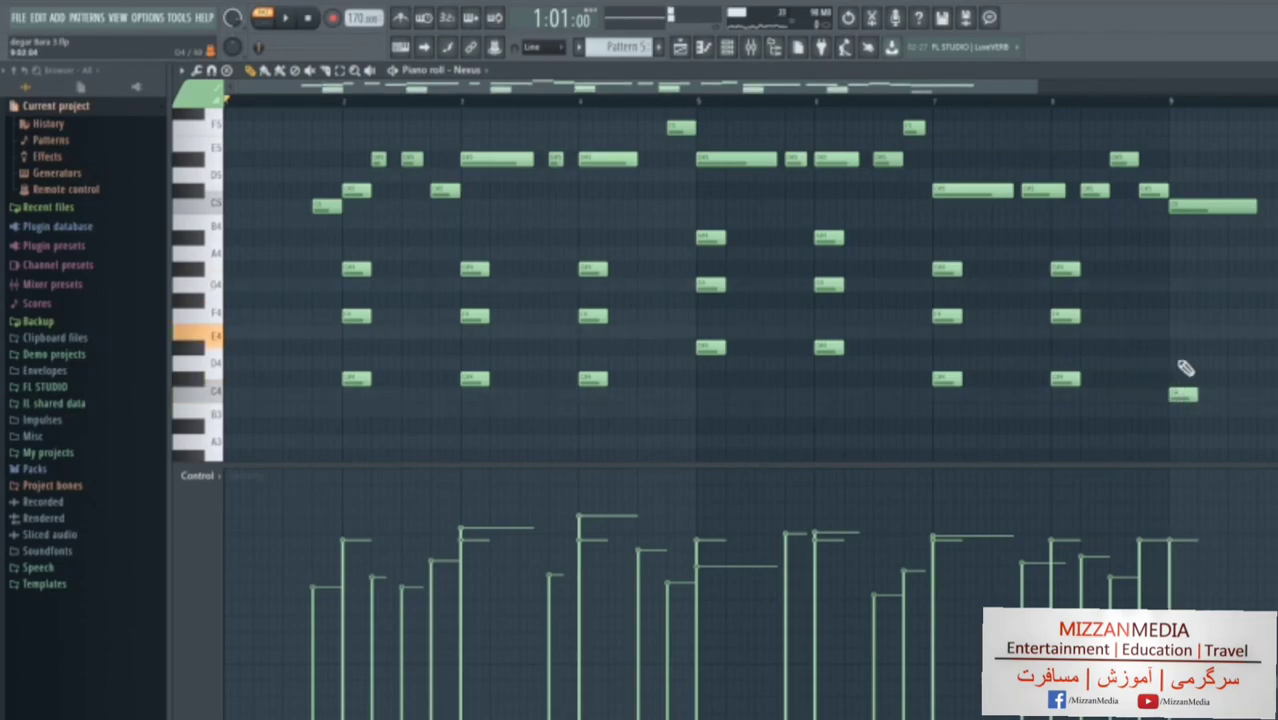
key("space")
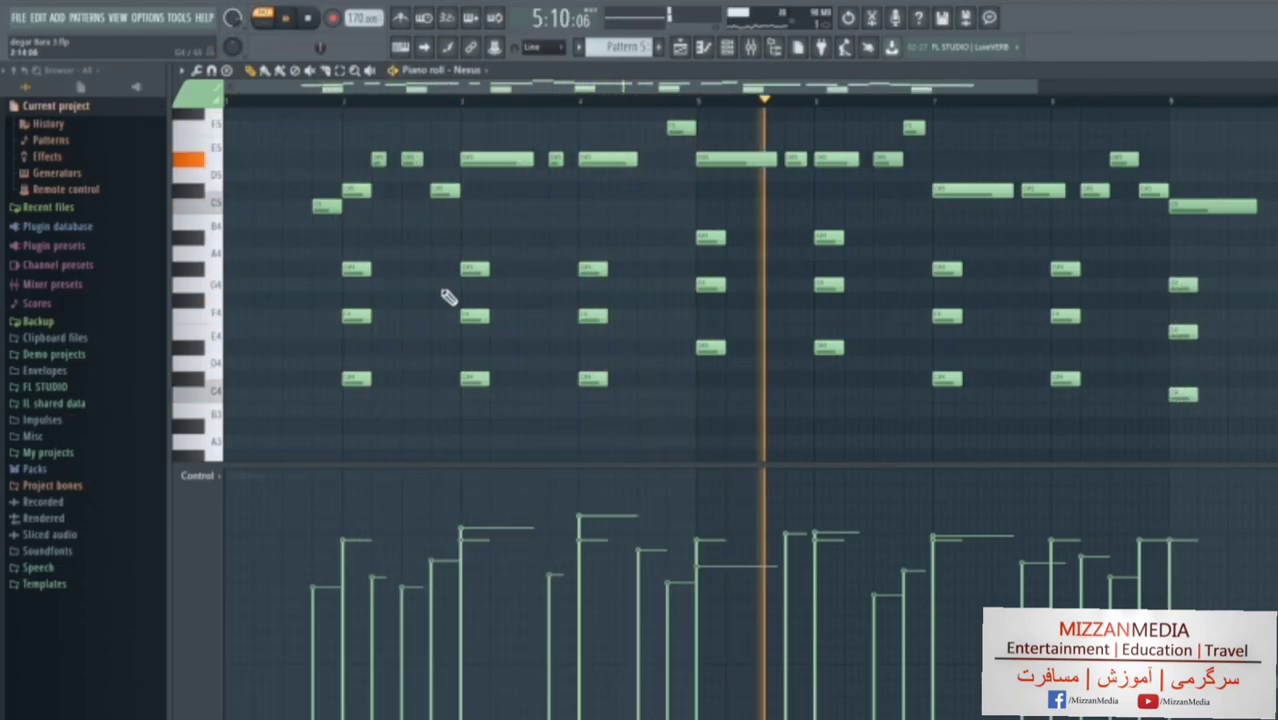
scroll(455, 295, "up", 1)
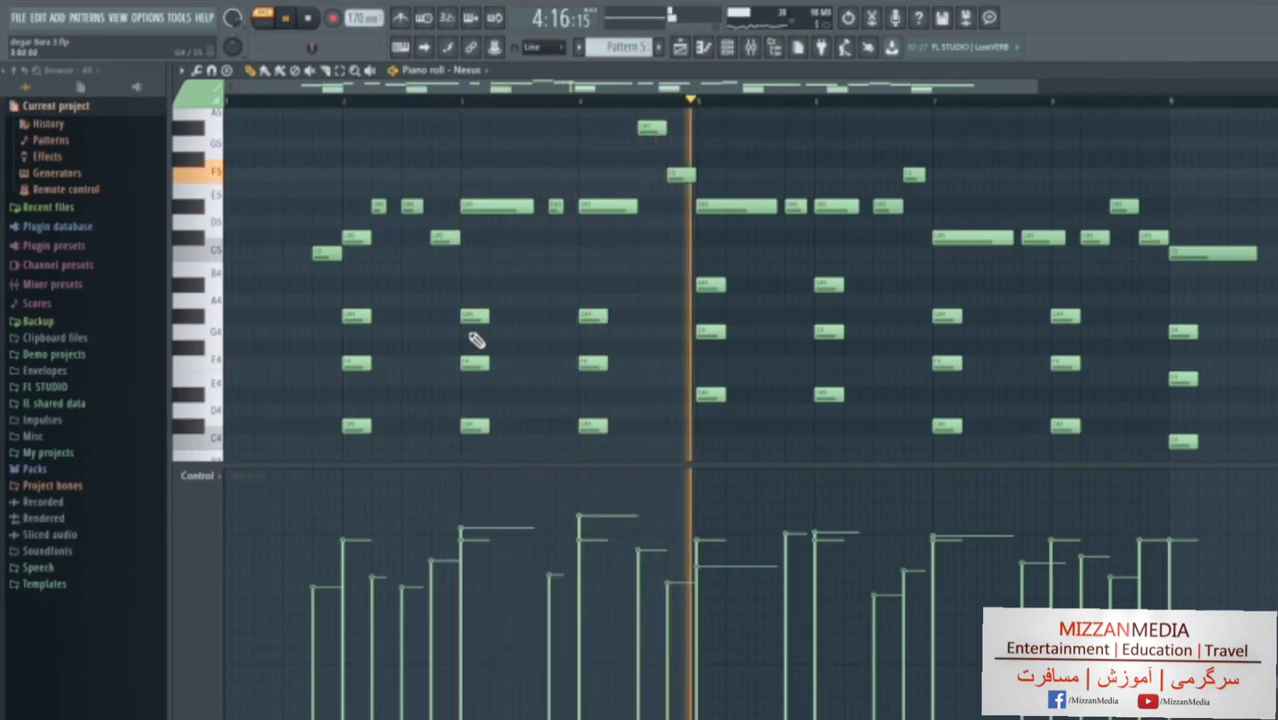
Remove the melody notes above the chords from the Nexus channel and open the Nexus #2 piano roll of Pattern 5.
scroll(467, 309, "up", 1)
left_click_drag(285, 165, 1262, 305)
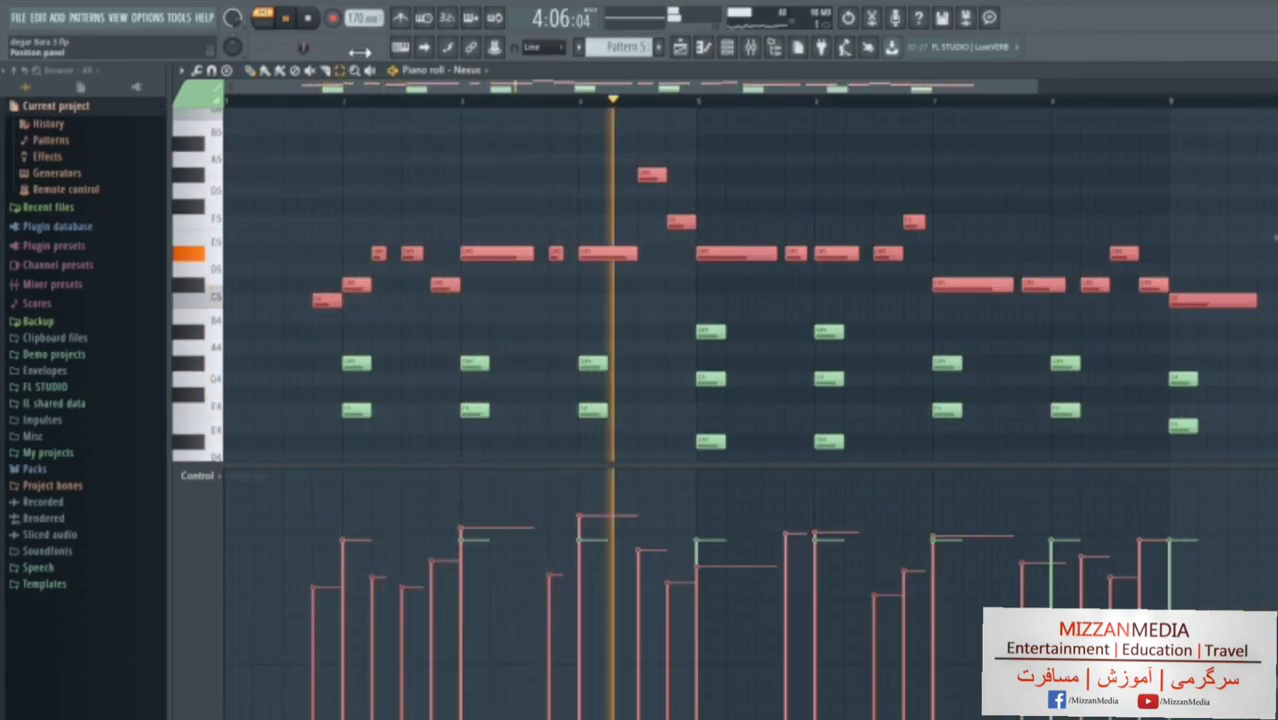
key("Delete")
key("space")
left_click(731, 49)
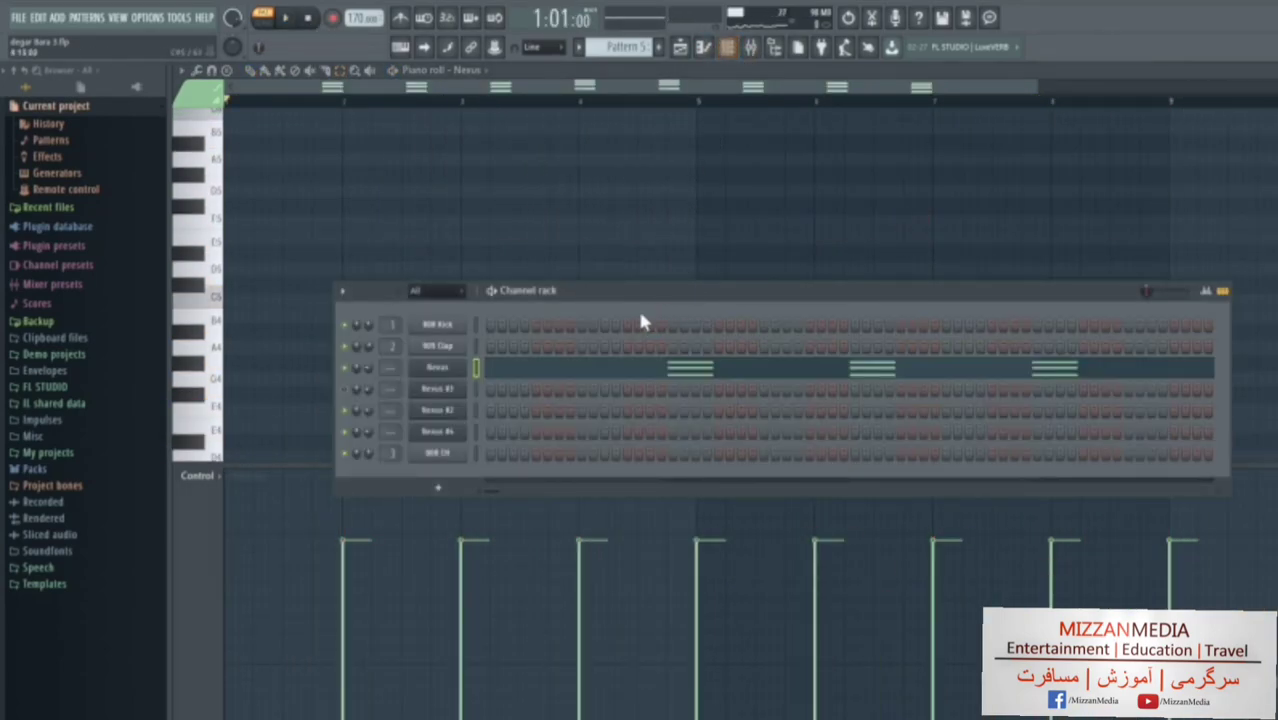
right_click(459, 414)
left_click(493, 412)
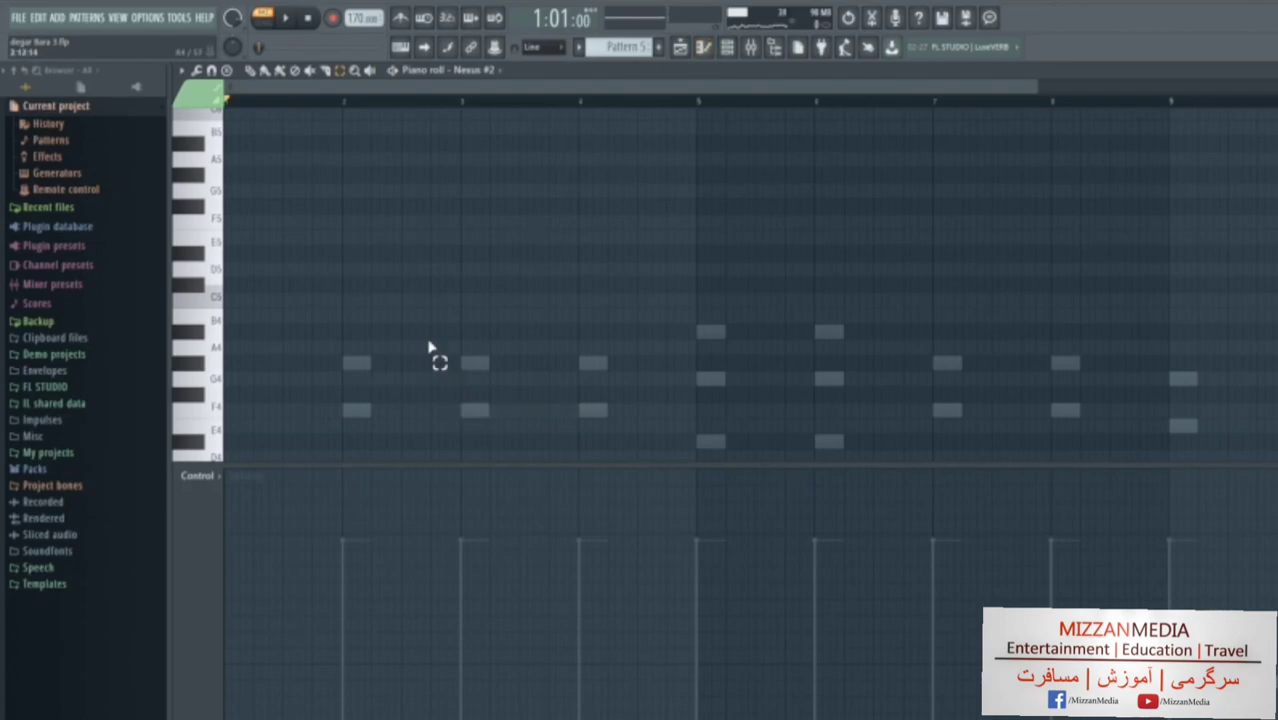
Paste the melody into the Nexus #2 piano roll of Pattern 5, play it back, and deselect the notes.
key("ctrl+v")
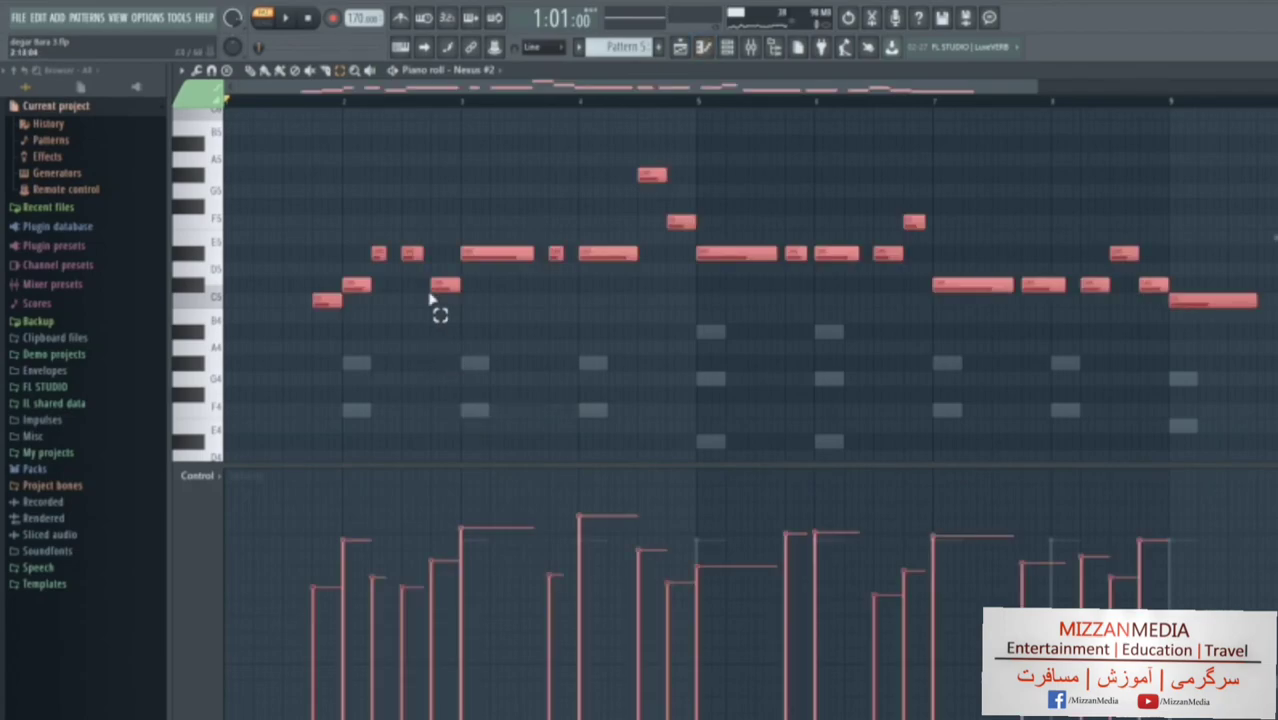
left_click(289, 20)
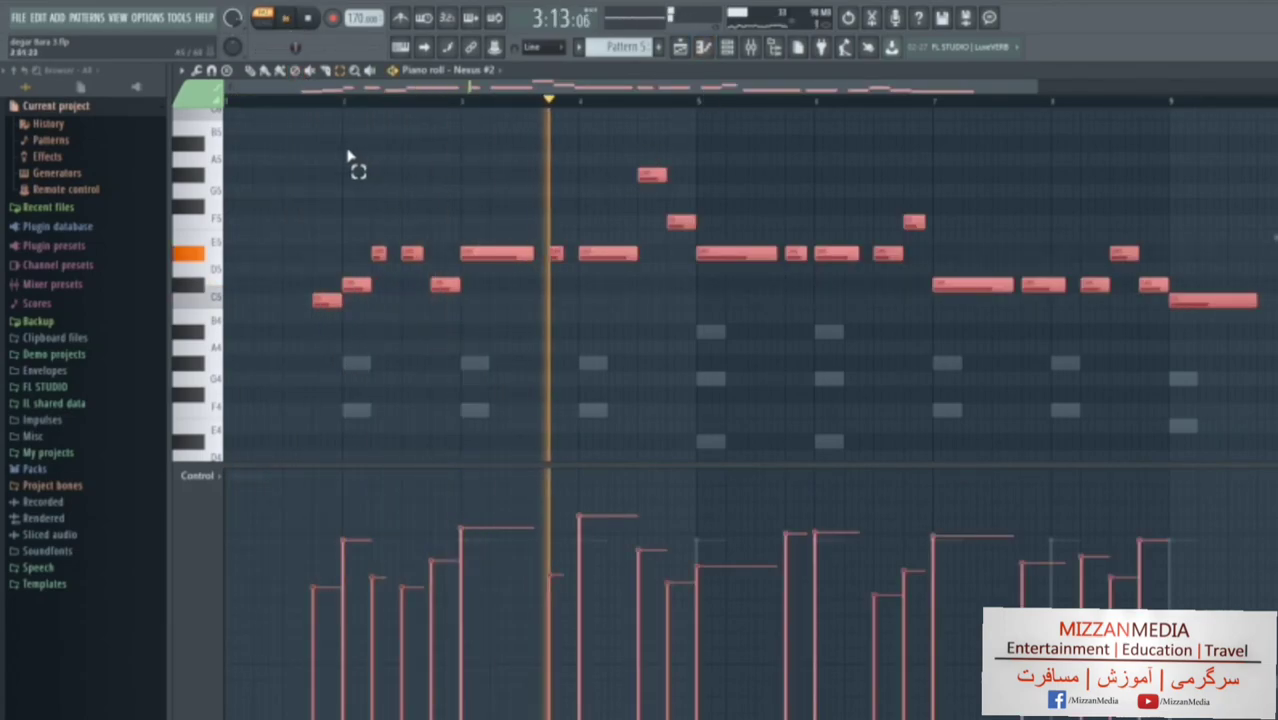
left_click(355, 70)
left_click(307, 131)
key("ctrl+d")
Fine-tune the lengths of the pasted Nexus #2 melody notes, shortening the final C5 at bar 9.
left_click_drag(415, 88, 563, 99)
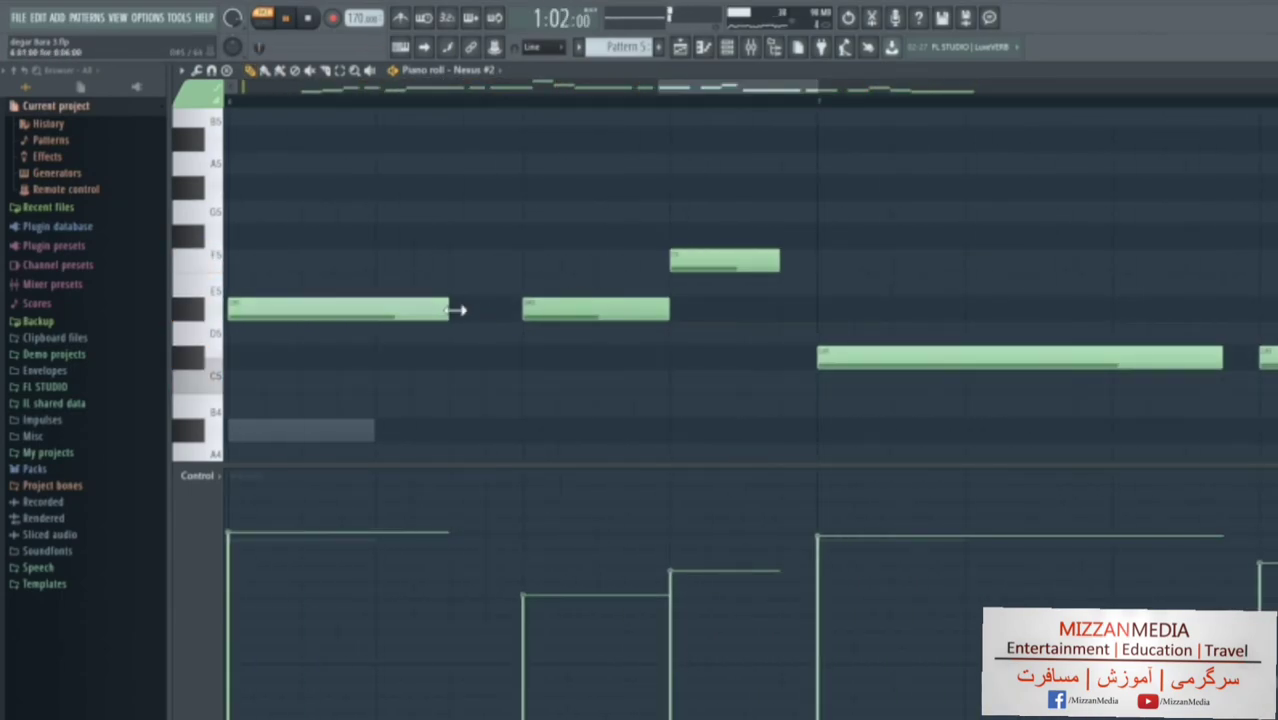
left_click_drag(880, 88, 984, 88)
left_click_drag(976, 388, 964, 392)
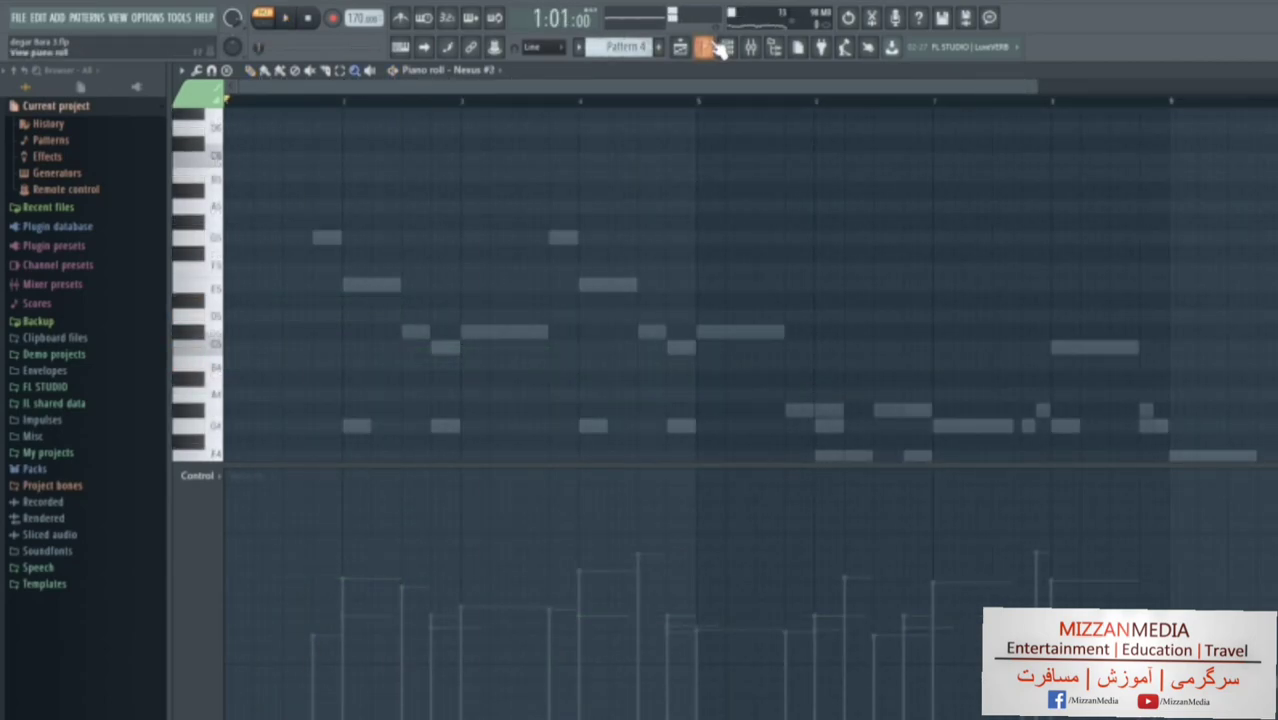
Place the bass notes on Nexus #4 in Pattern 5 and lower them one octave, starting with C#3 at bar 2.
left_click(729, 50)
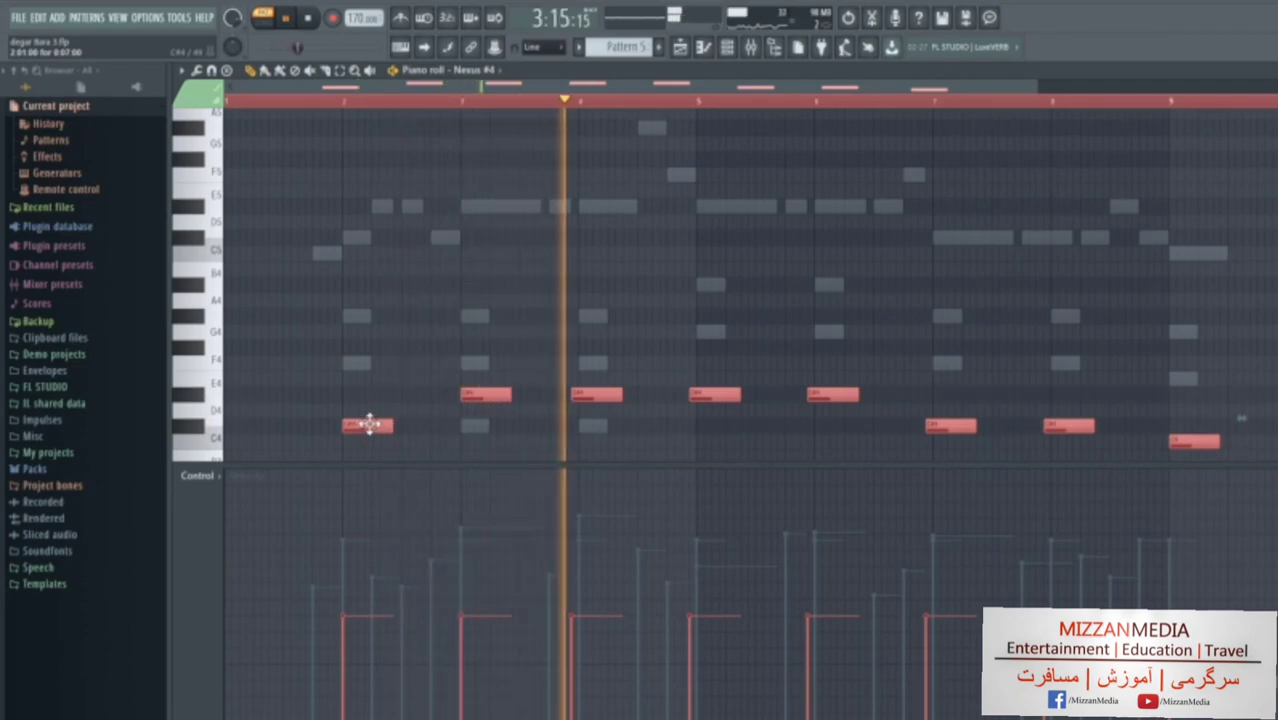
scroll(380, 405, "down", 1)
scroll(383, 403, "down", 2)
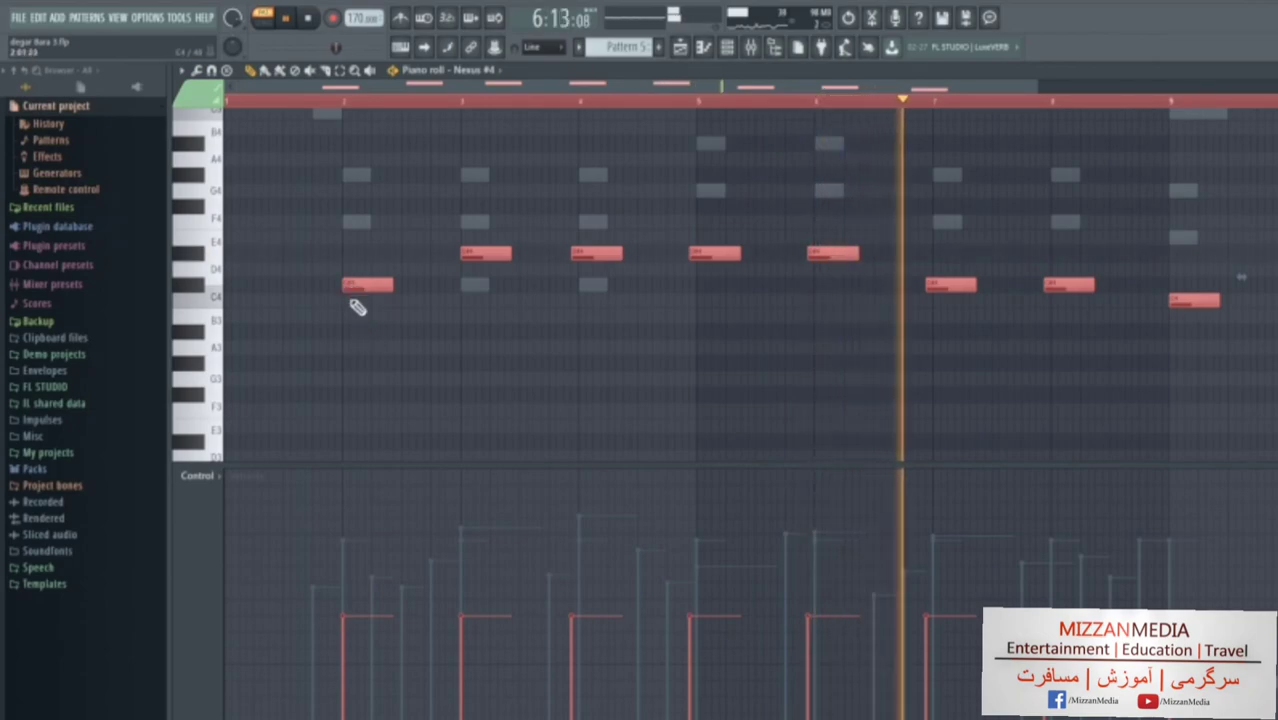
scroll(356, 305, "down", 1)
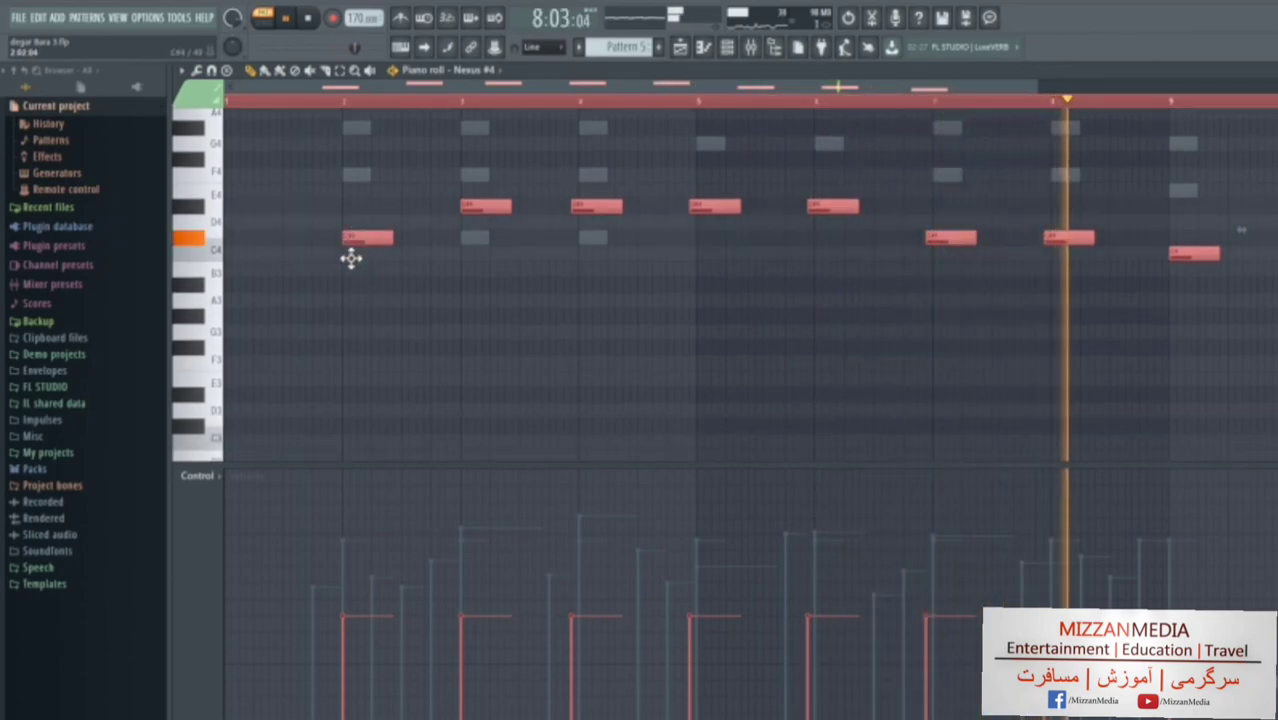
scroll(343, 372, "up", 2)
scroll(343, 415, "up", 1)
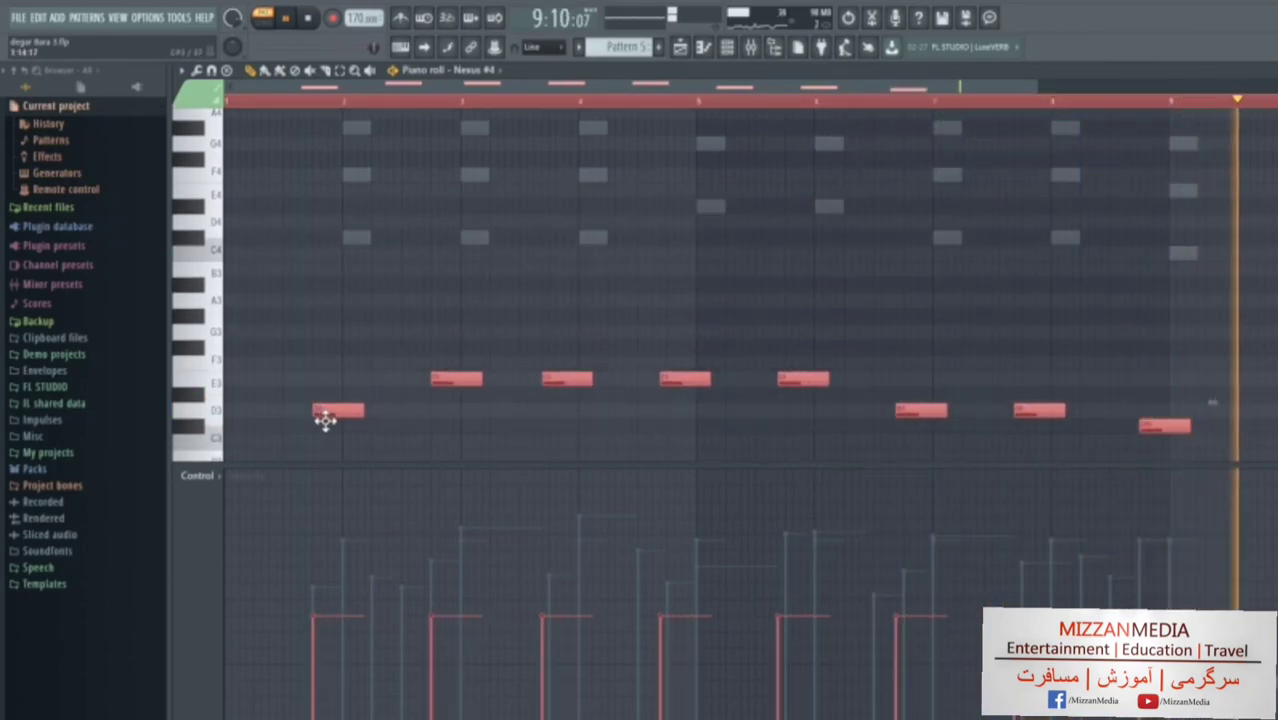
left_click_drag(343, 422, 348, 431)
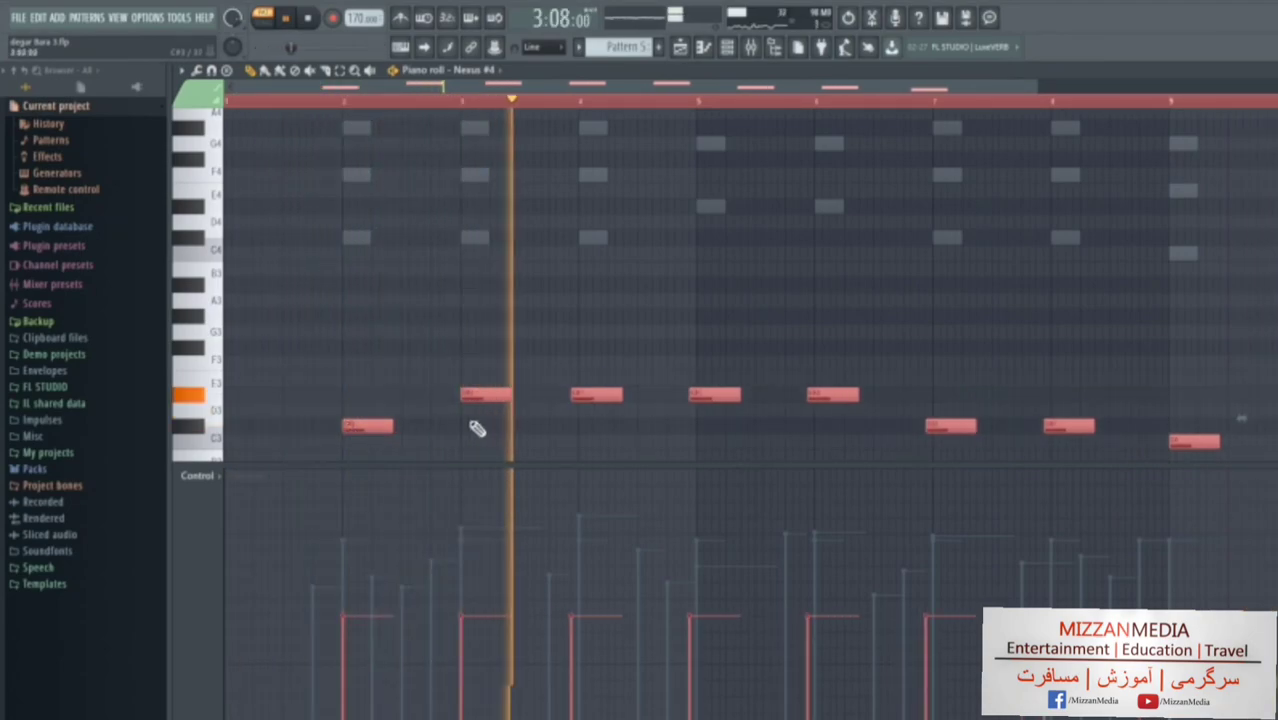
Align the Nexus #4 bass notes near bars 4, 5, 6 and 7 with the start of each bar.
left_click(566, 418)
left_click_drag(588, 399, 594, 398)
left_click_drag(699, 393, 707, 393)
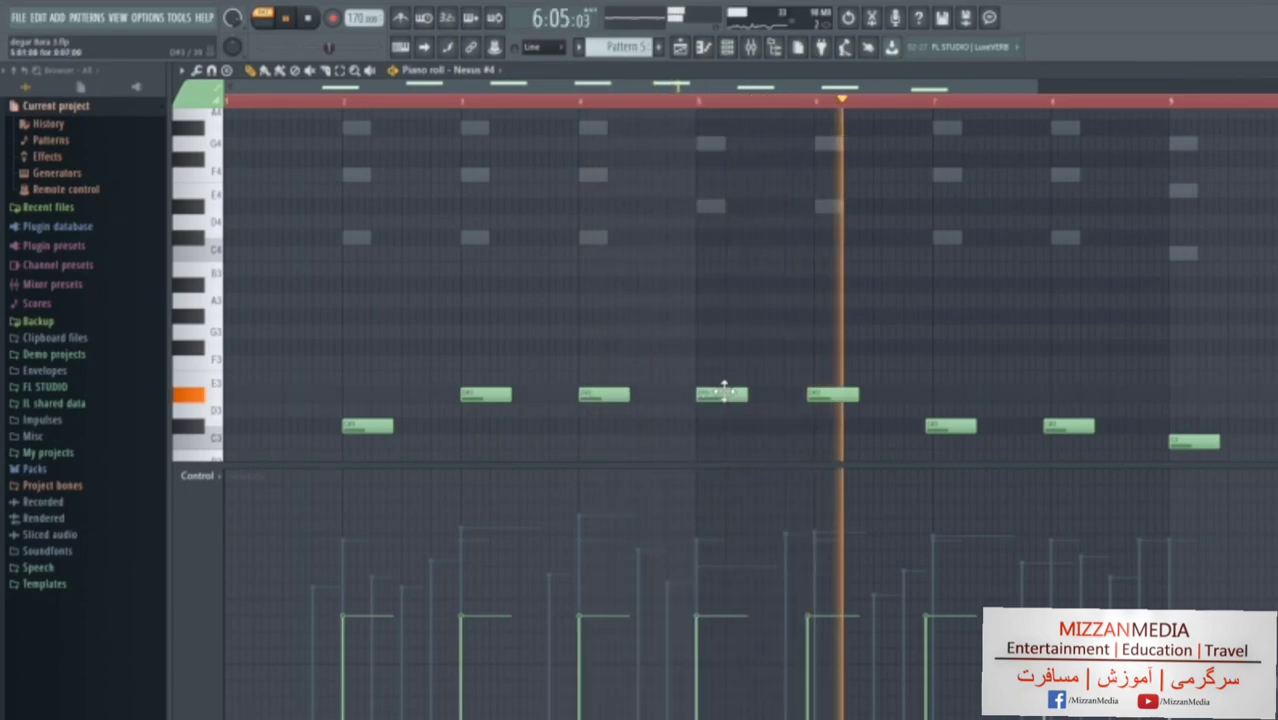
left_click_drag(819, 391, 827, 394)
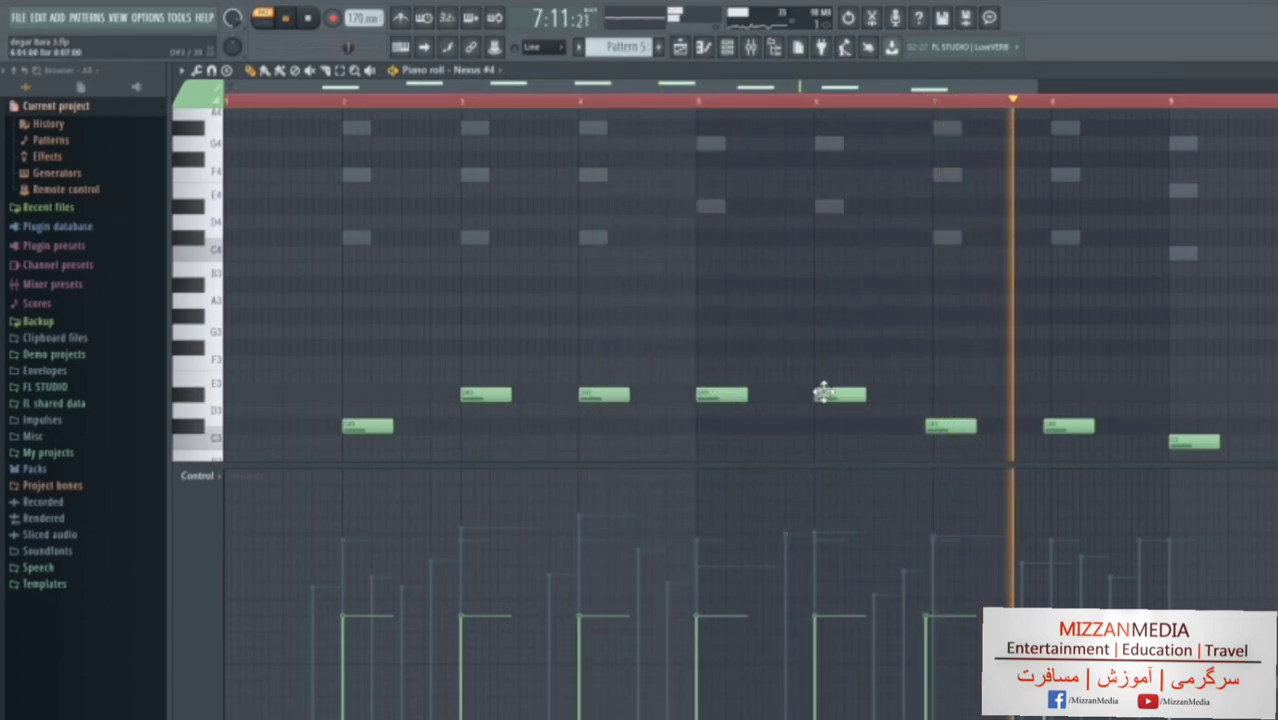
left_click_drag(950, 430, 958, 430)
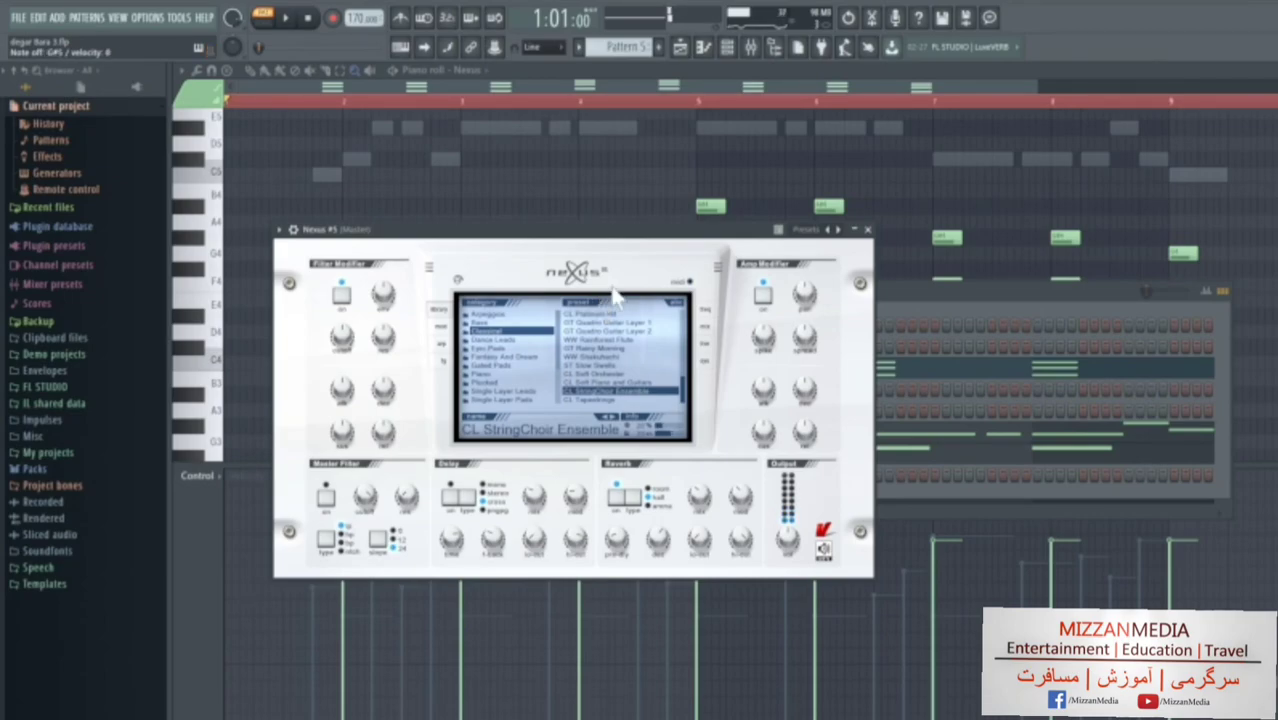
Layer sustained C#5-F5-G#5 chords at bars 2 and 7 and D#5-G5-A#5 at bar 5 on Nexus #5, and play the pattern.
left_click(969, 289)
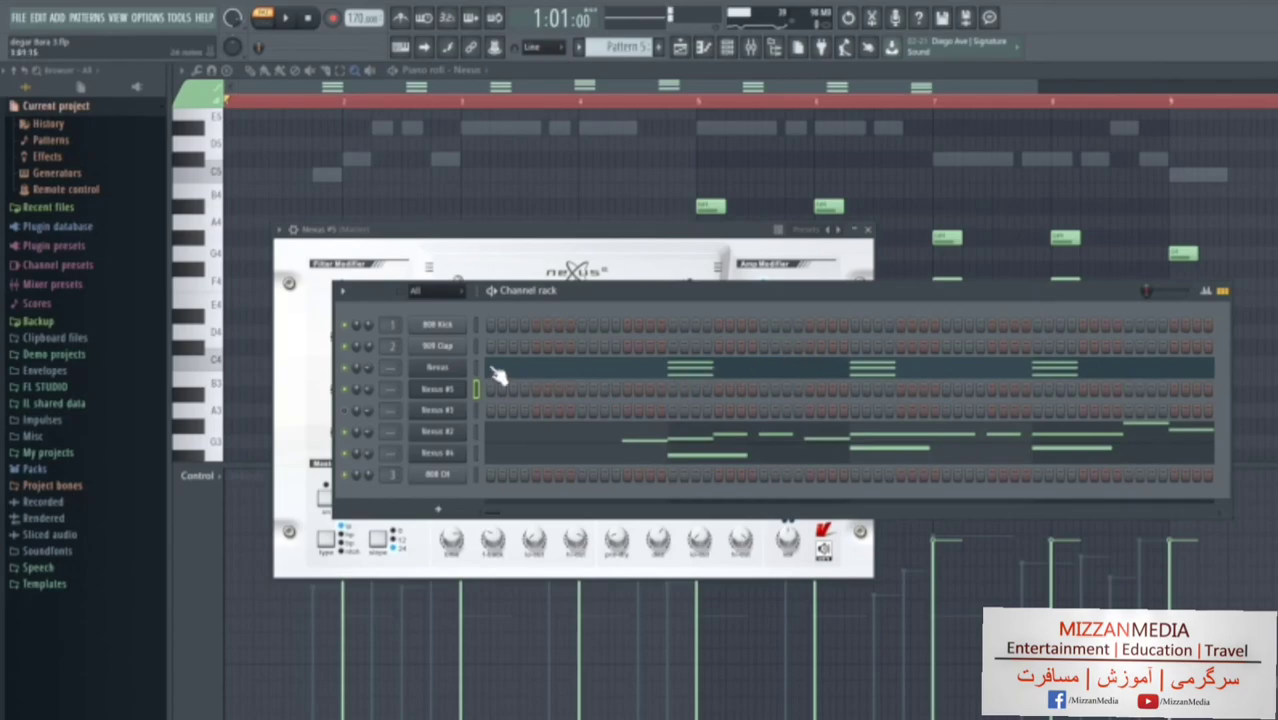
right_click(462, 360)
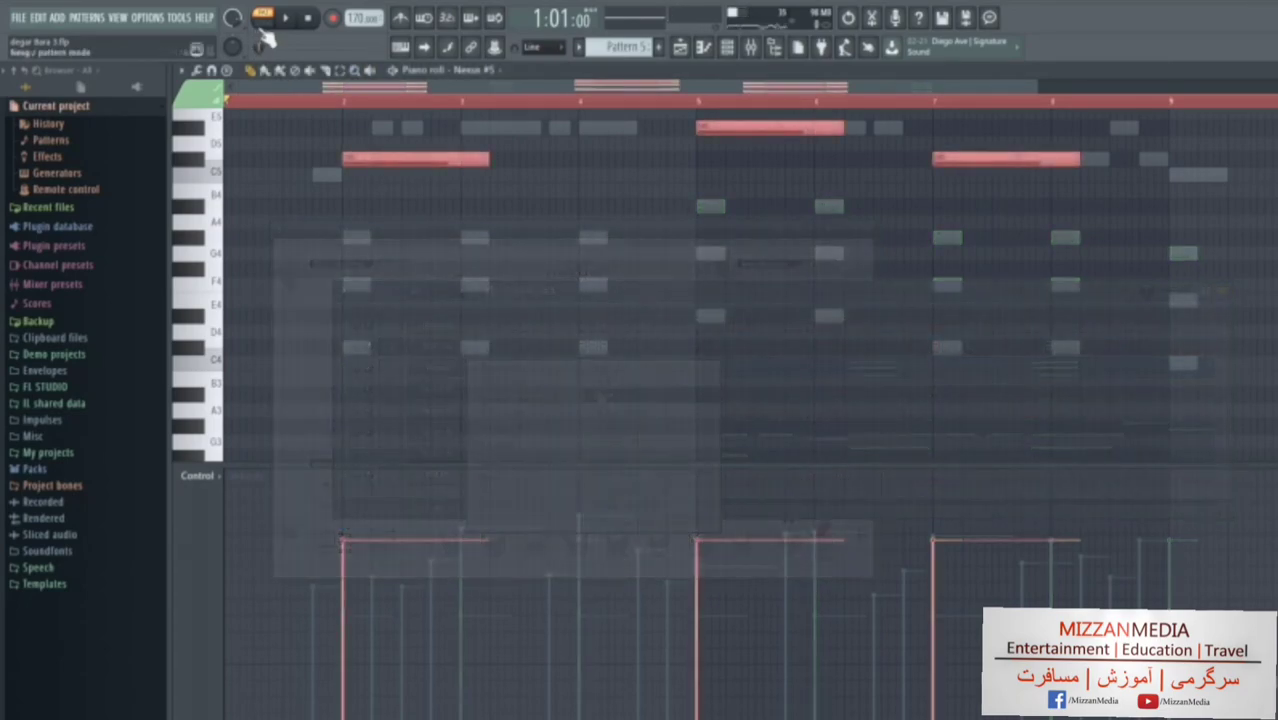
left_click(287, 19)
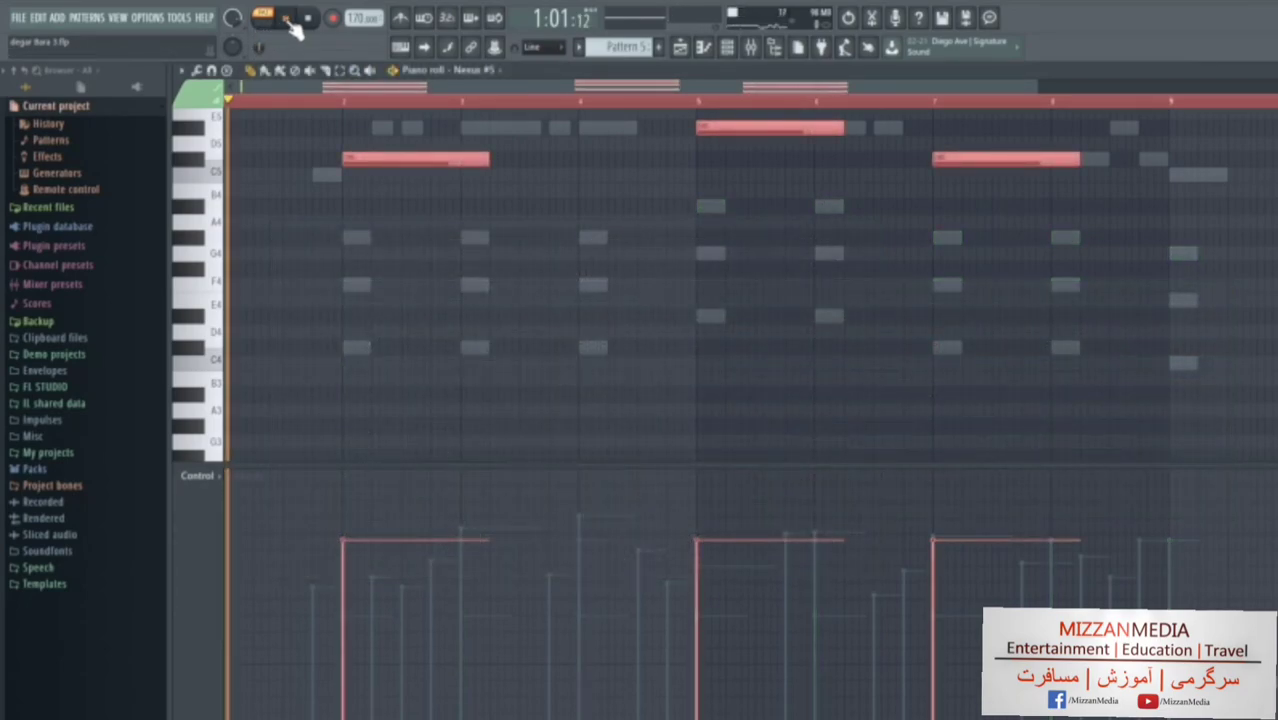
scroll(522, 268, "up", 3)
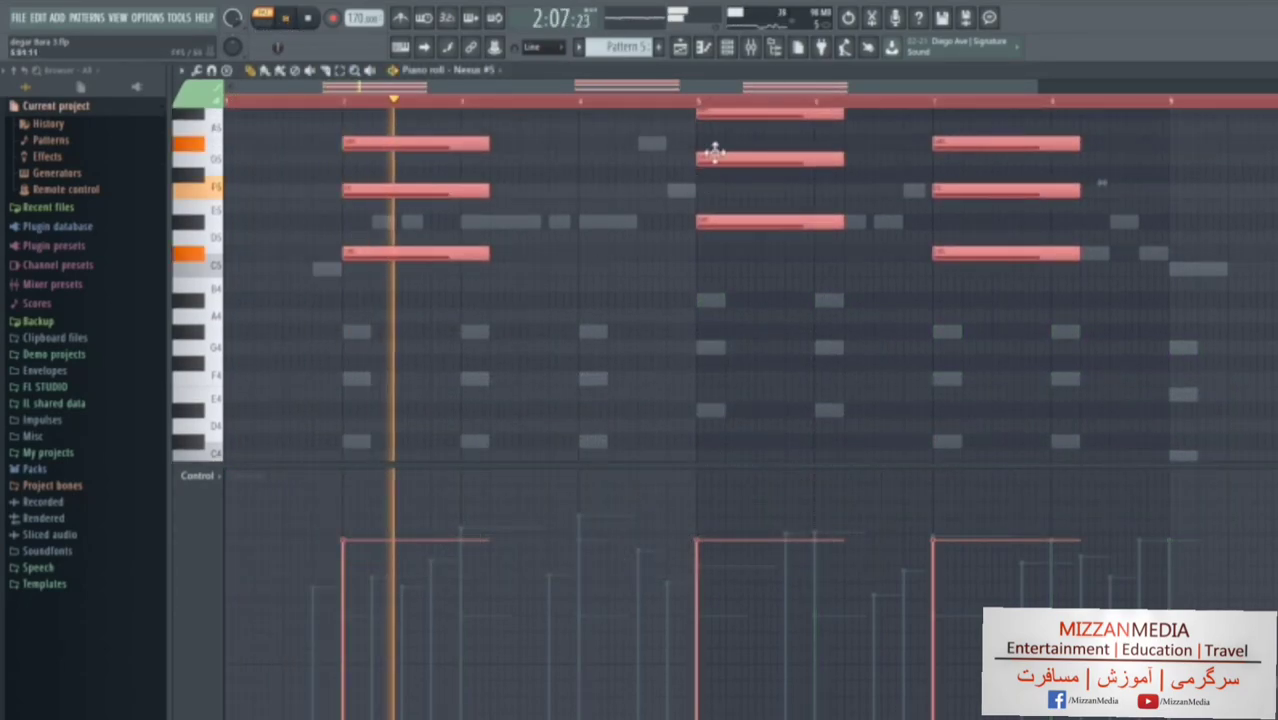
Play the full Playlist arrangement of Patterns 1 to 5 from the start in song mode.
left_click(728, 47)
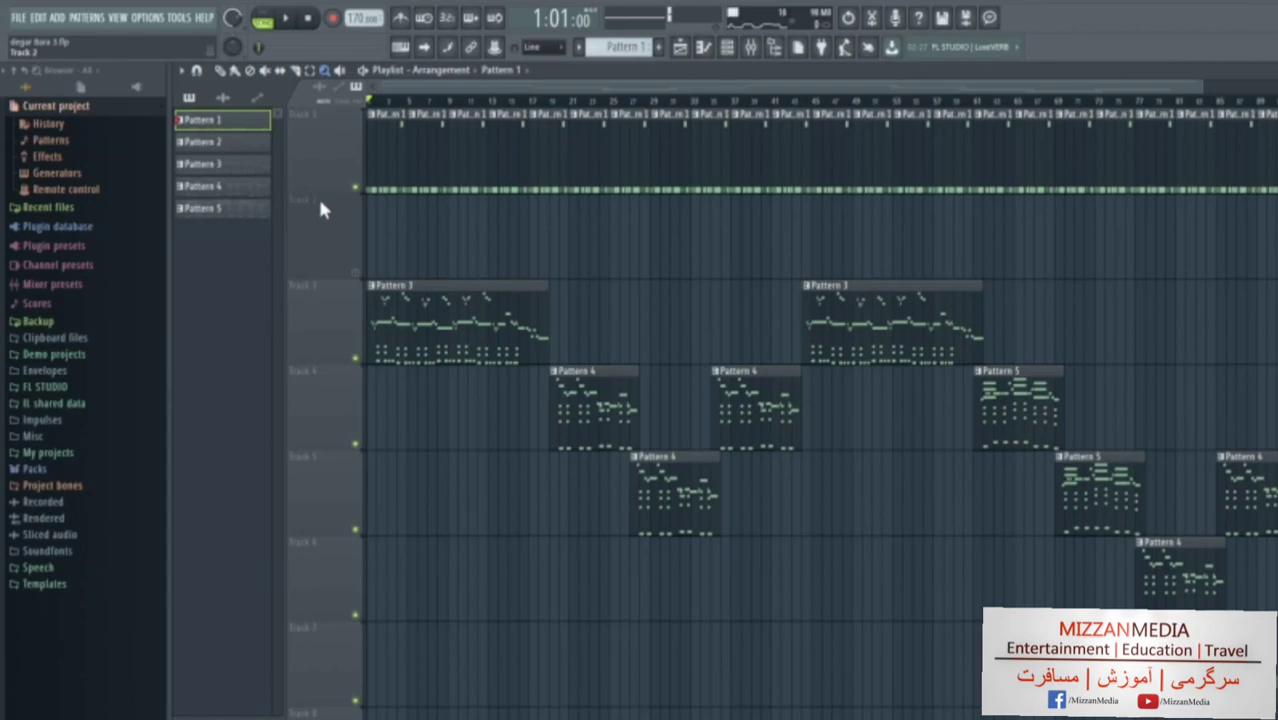
left_click(287, 20)
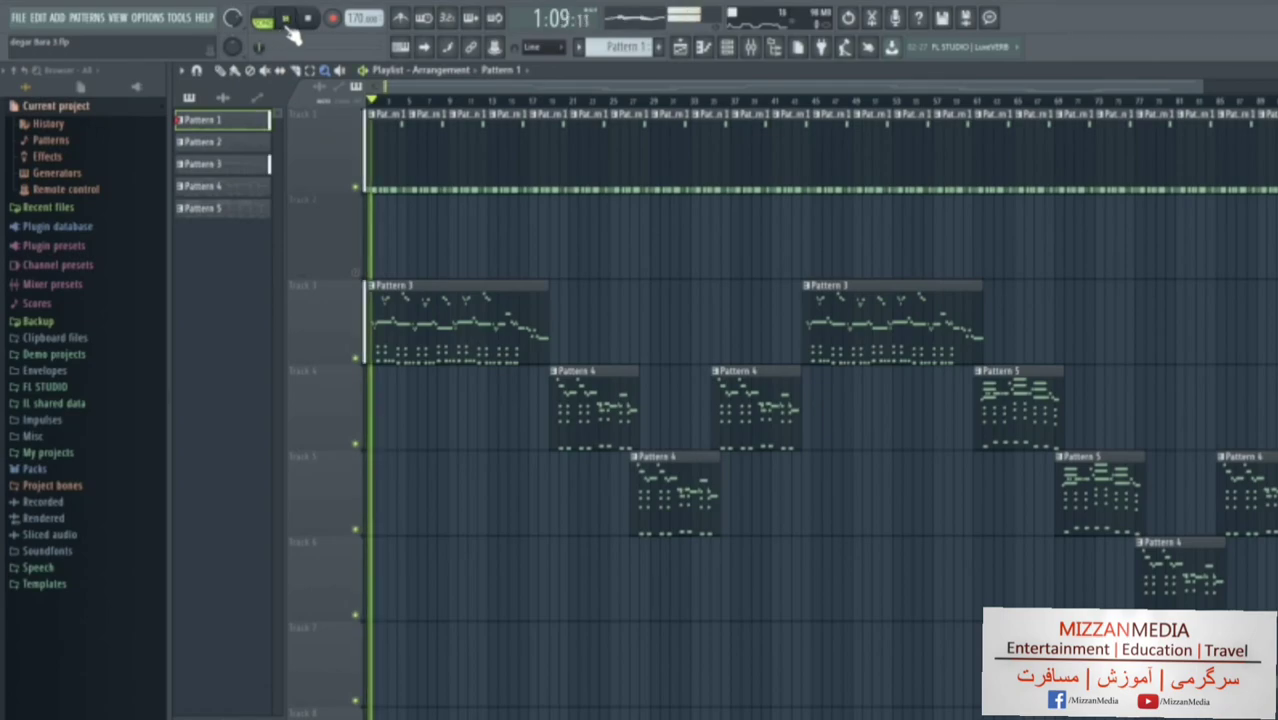